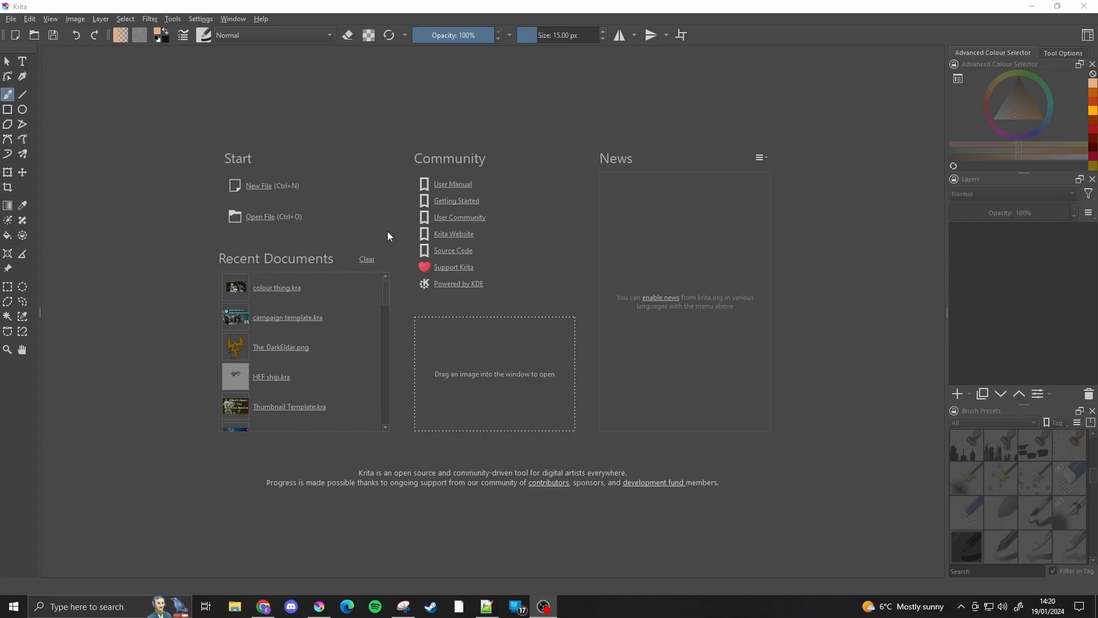
Switch to Chrome and look up the official Krita website in the Google results for krita
{"action": "left_click", "coordinate": [263, 606]}
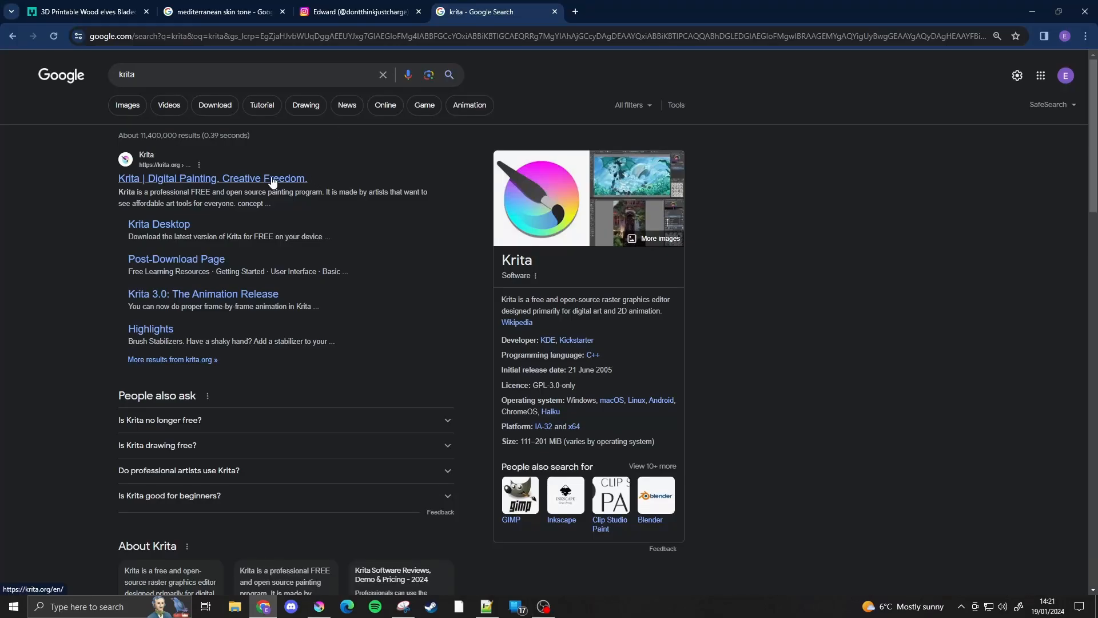
{"action": "left_click", "coordinate": [272, 180]}
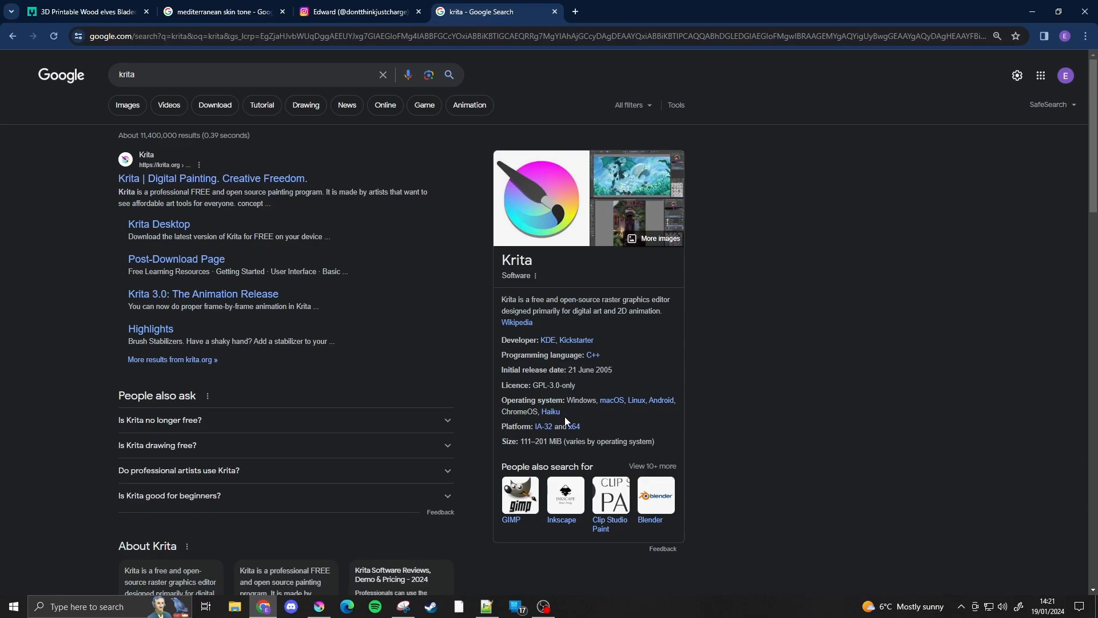
Switch to Krita and create a custom document of 2000 by 2000 pixels at 700 pixels/inch
{"action": "left_click", "coordinate": [316, 606]}
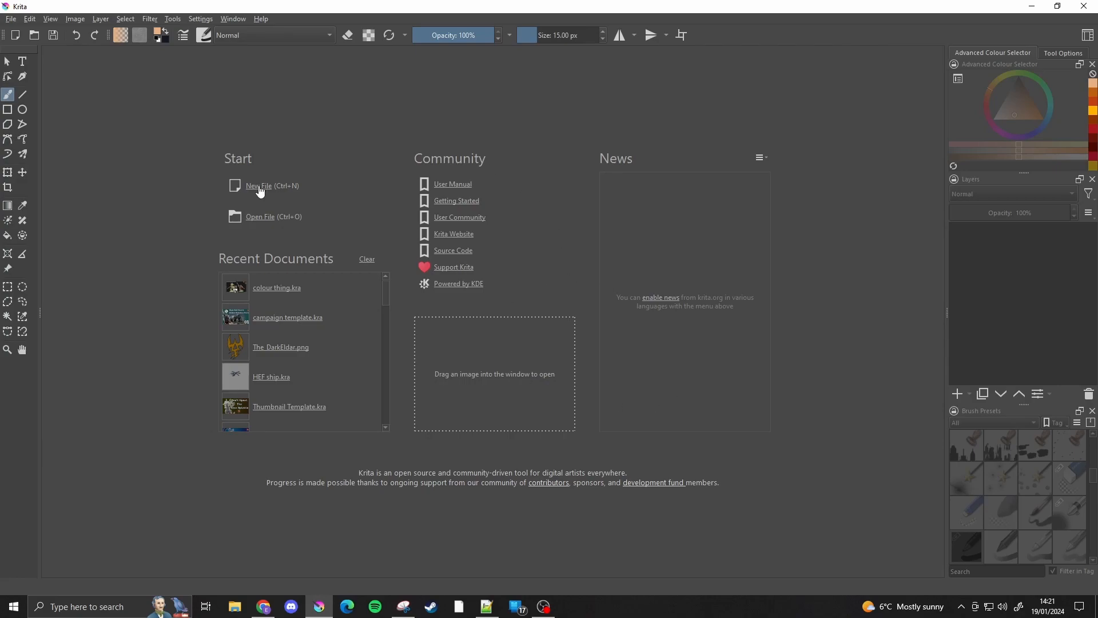
{"action": "left_click", "coordinate": [259, 186]}
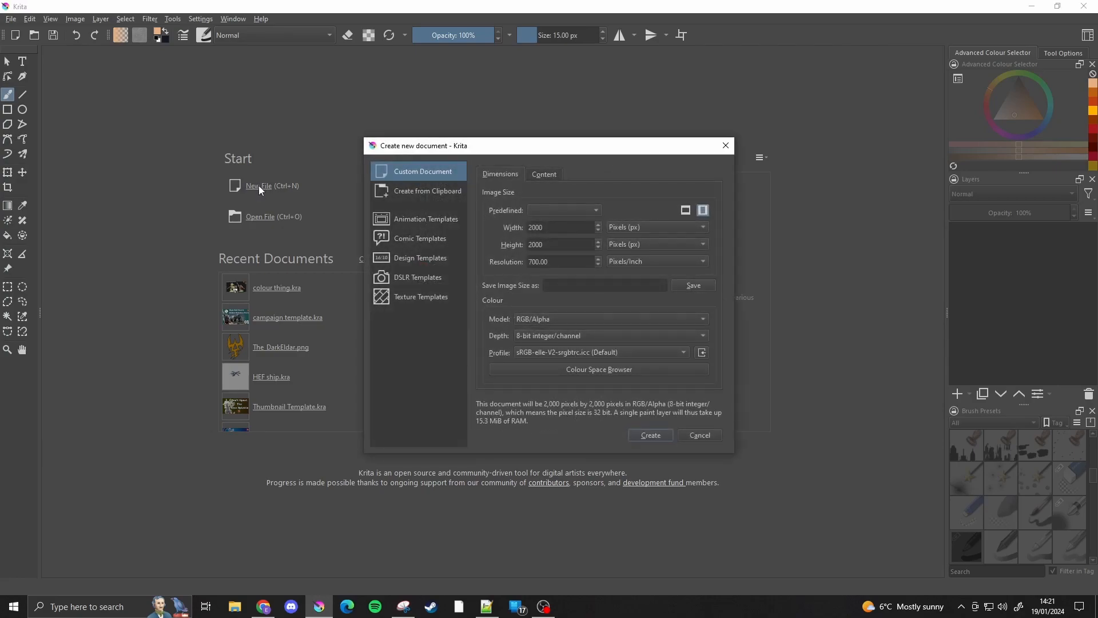
{"action": "left_click", "coordinate": [540, 228]}
{"action": "left_click", "coordinate": [652, 436]}
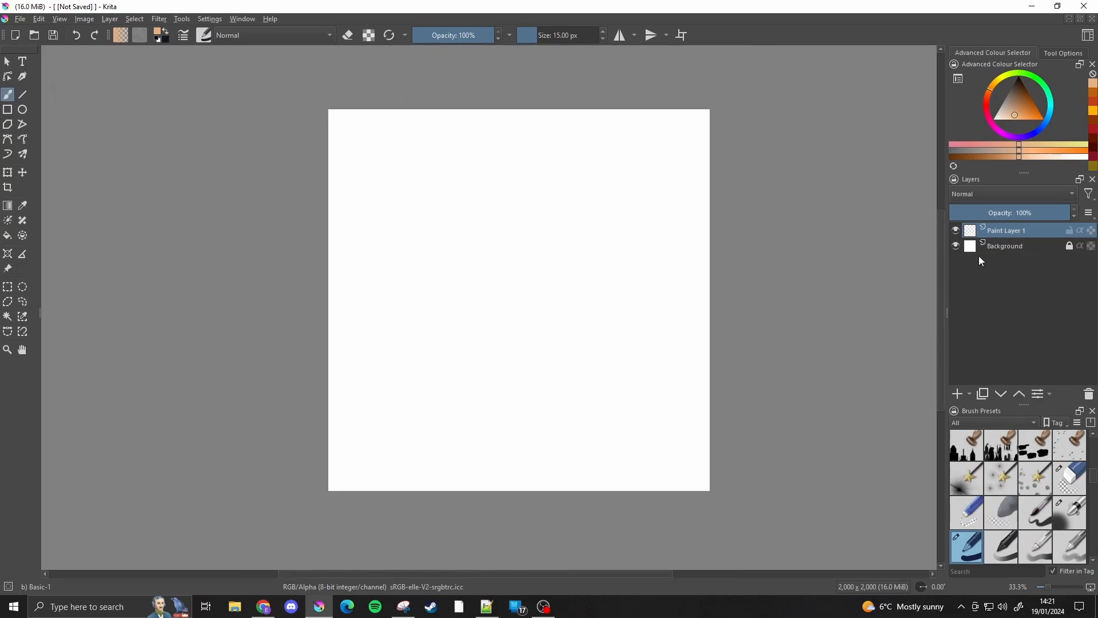
{"action": "left_click", "coordinate": [1004, 244]}
{"action": "left_click", "coordinate": [1007, 230]}
{"action": "left_click", "coordinate": [1006, 241]}
{"action": "left_click", "coordinate": [1011, 231]}
{"action": "left_click", "coordinate": [1007, 242]}
{"action": "left_click", "coordinate": [1011, 232]}
{"action": "left_click", "coordinate": [1008, 242]}
{"action": "left_click", "coordinate": [1011, 232]}
Add three new paint layers above Paint Layer 1
{"action": "left_click", "coordinate": [959, 394]}
{"action": "left_click", "coordinate": [959, 394]}
{"action": "left_click", "coordinate": [959, 394]}
Draw one freehand test stroke on each of Paint Layer 1, Paint Layer 2 and Paint Layer 3
{"action": "left_click", "coordinate": [1010, 278]}
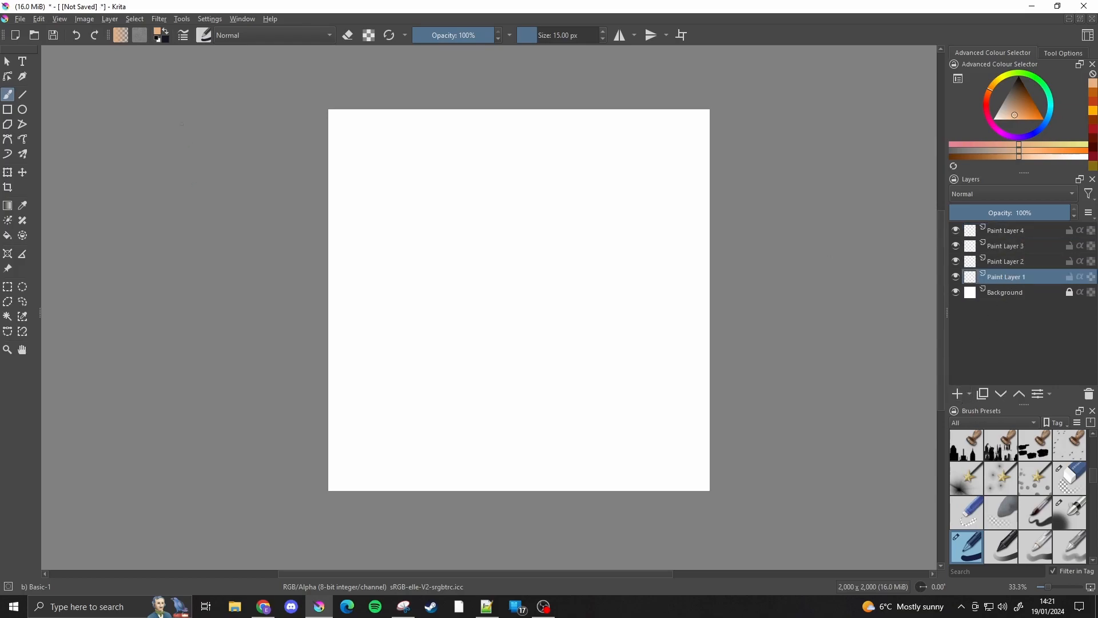
{"action": "left_click_drag", "start_coordinate": [664, 205], "coordinate": [479, 327]}
{"action": "left_click", "coordinate": [1005, 262]}
{"action": "left_click_drag", "start_coordinate": [502, 166], "coordinate": [671, 382]}
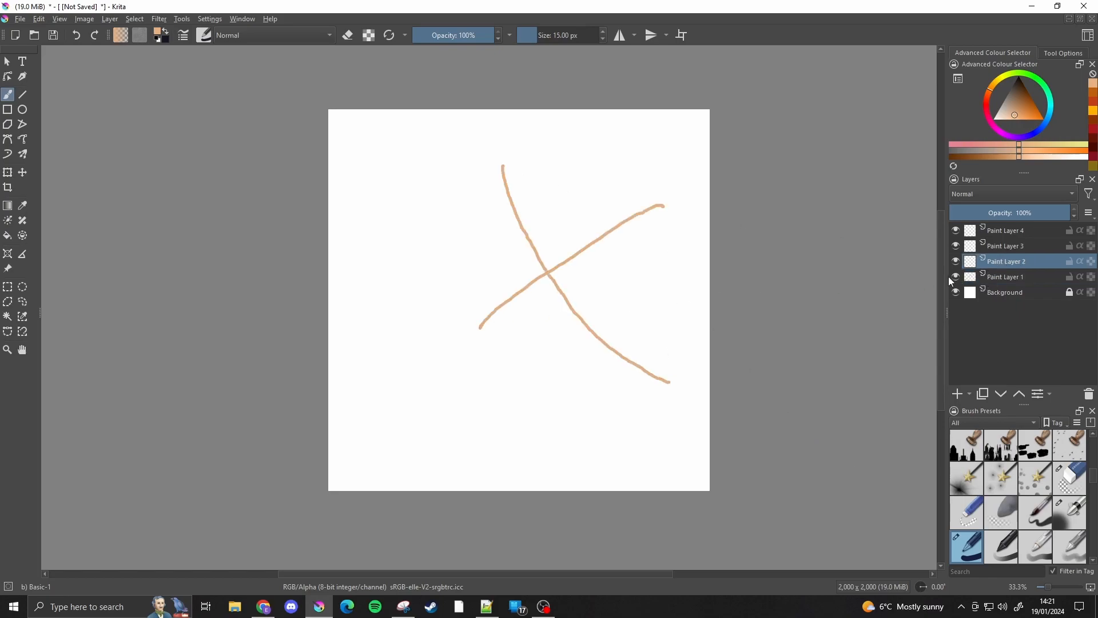
{"action": "left_click", "coordinate": [1002, 248]}
{"action": "mouse_move", "coordinate": [620, 152]}
{"action": "left_mouse_down"}
{"action": "mouse_move", "coordinate": [491, 260]}
{"action": "mouse_move", "coordinate": [589, 369]}
{"action": "left_mouse_up"}
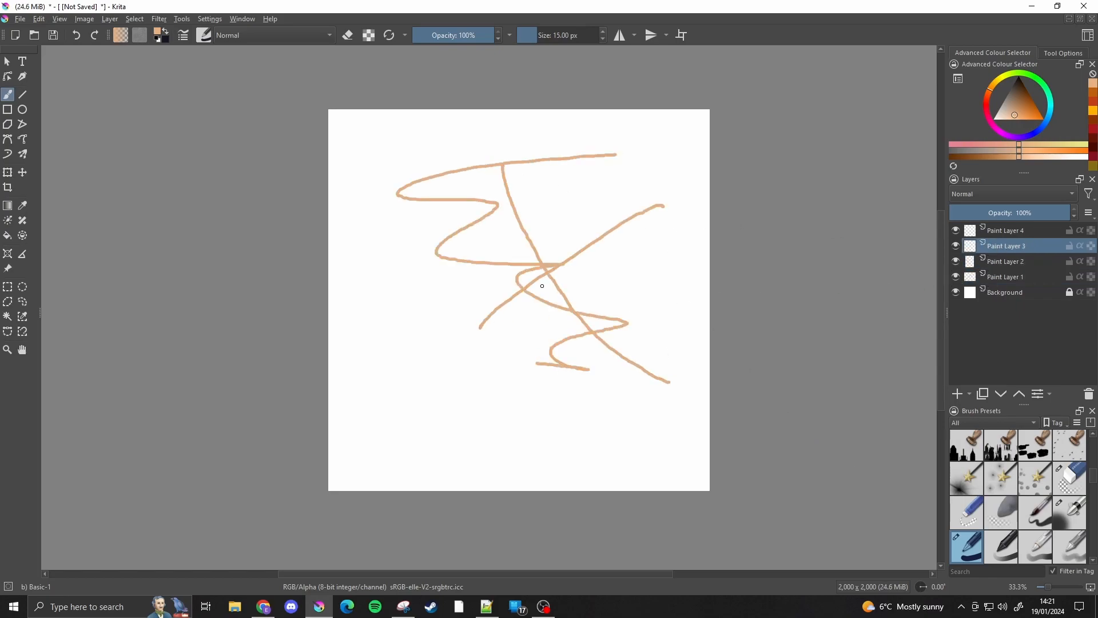
Hide and show Paint Layer 3 and Paint Layer 2 in turn to compare their strokes
{"action": "left_click", "coordinate": [955, 245]}
{"action": "left_click", "coordinate": [956, 246]}
{"action": "left_click", "coordinate": [955, 262]}
{"action": "left_click", "coordinate": [956, 261]}
{"action": "left_click", "coordinate": [956, 247]}
{"action": "left_click", "coordinate": [955, 246]}
Delete Paint Layers 3, 2 and 1, and make Paint Layer 4 the active layer
{"action": "left_click", "coordinate": [1089, 393]}
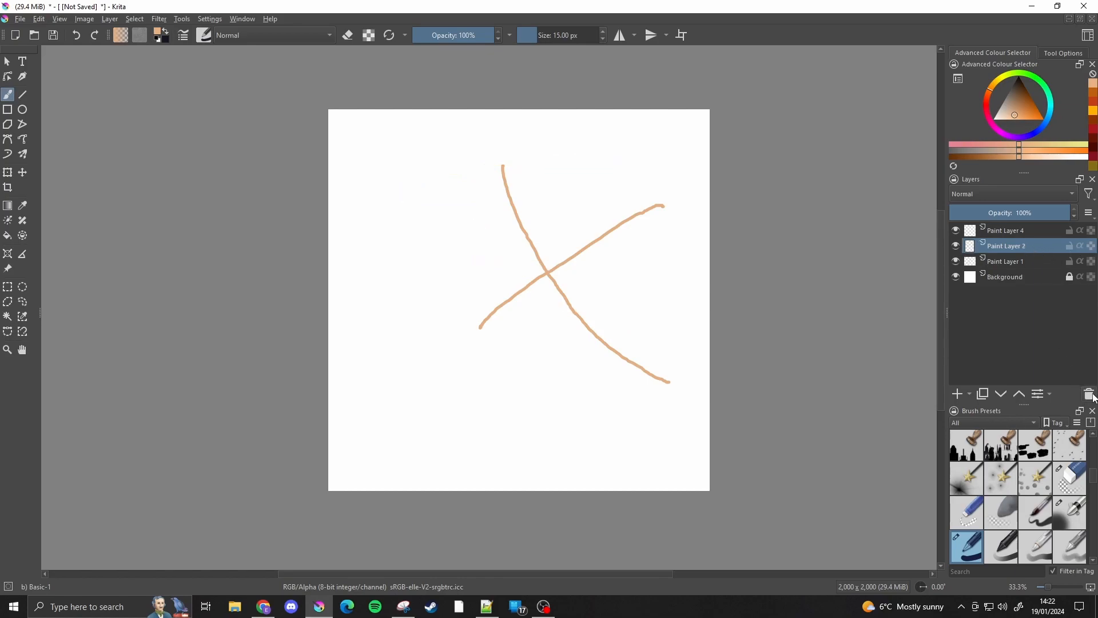
{"action": "left_click", "coordinate": [1088, 394]}
{"action": "left_click", "coordinate": [1088, 393]}
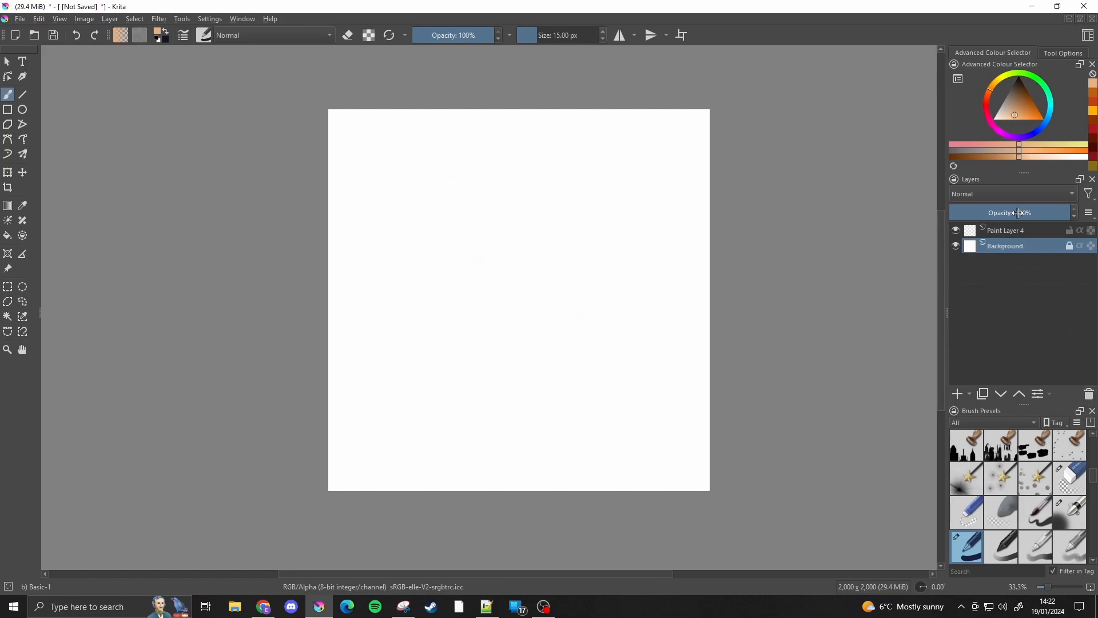
{"action": "mouse_move", "coordinate": [976, 231]}
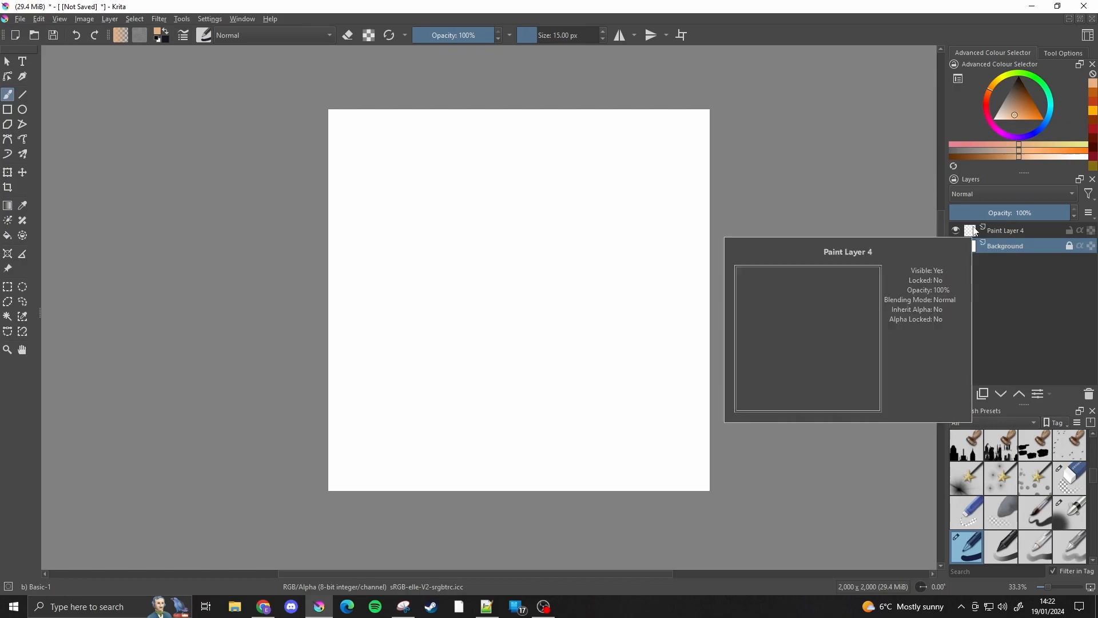
{"action": "left_click", "coordinate": [1005, 231]}
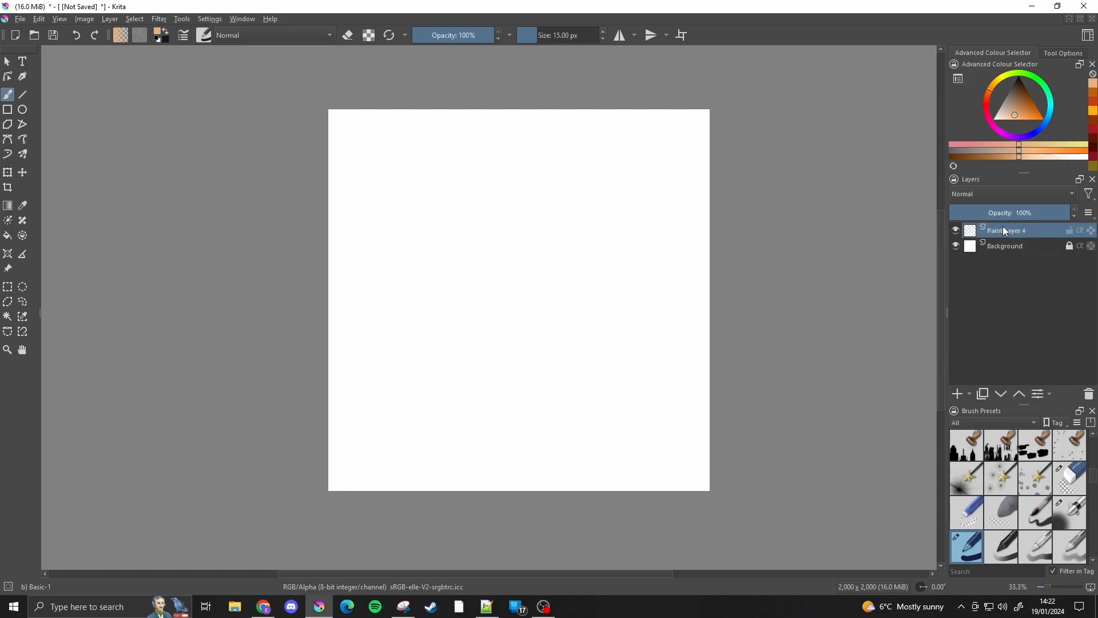
Switch to the MyMiniFactory page in Chrome and capture the enlarged bladedancer image with Snipping Tool
{"action": "left_click", "coordinate": [263, 606]}
{"action": "left_click", "coordinate": [90, 6]}
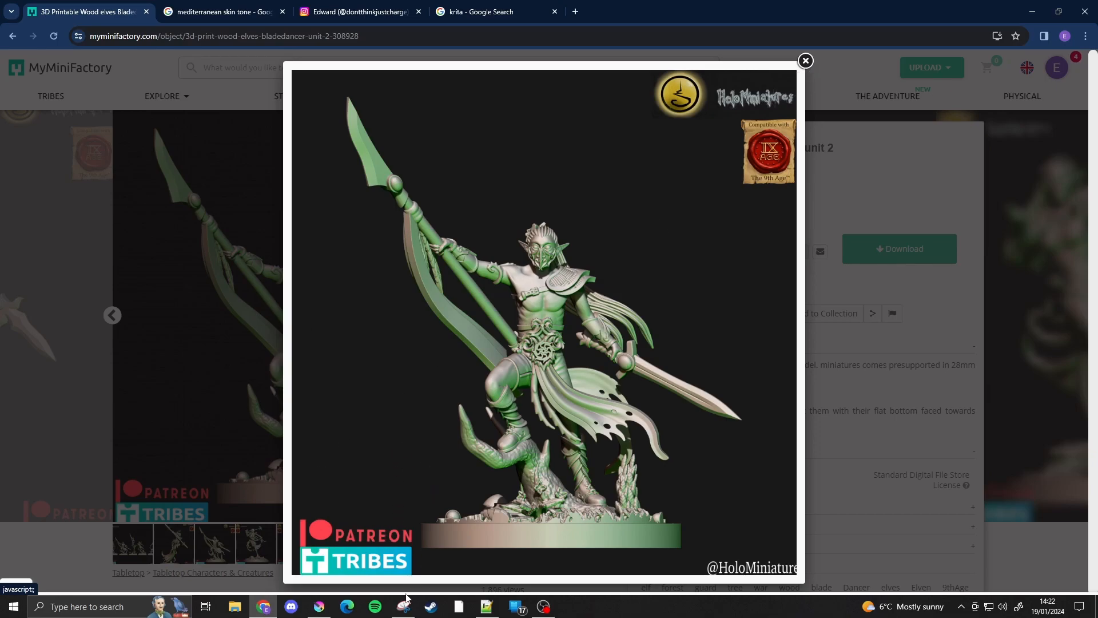
{"action": "left_click", "coordinate": [406, 613]}
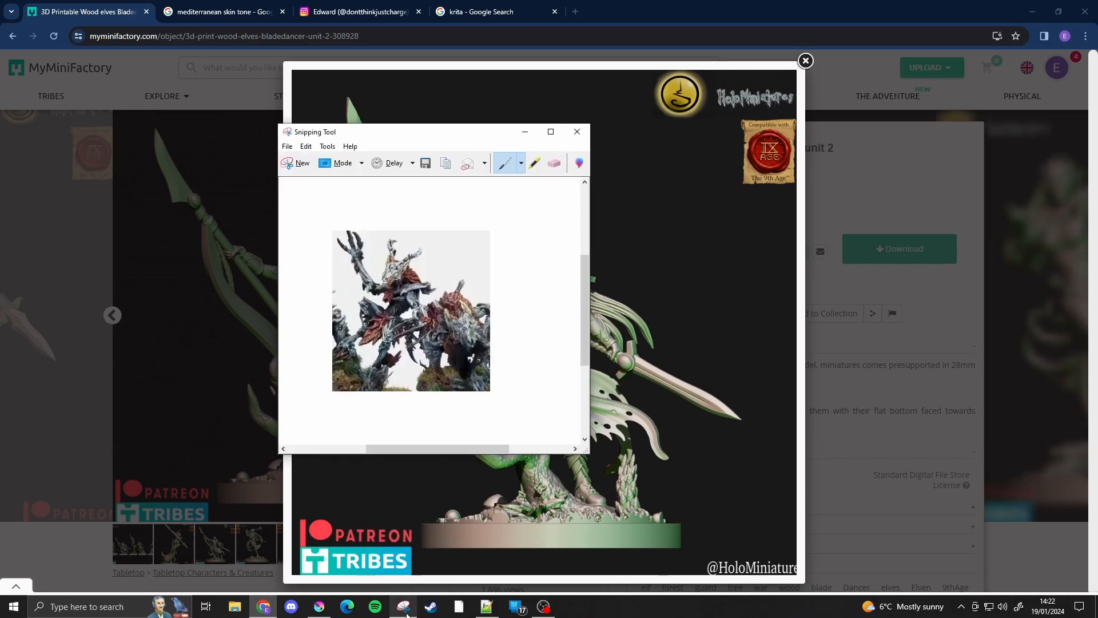
{"action": "left_click", "coordinate": [297, 166]}
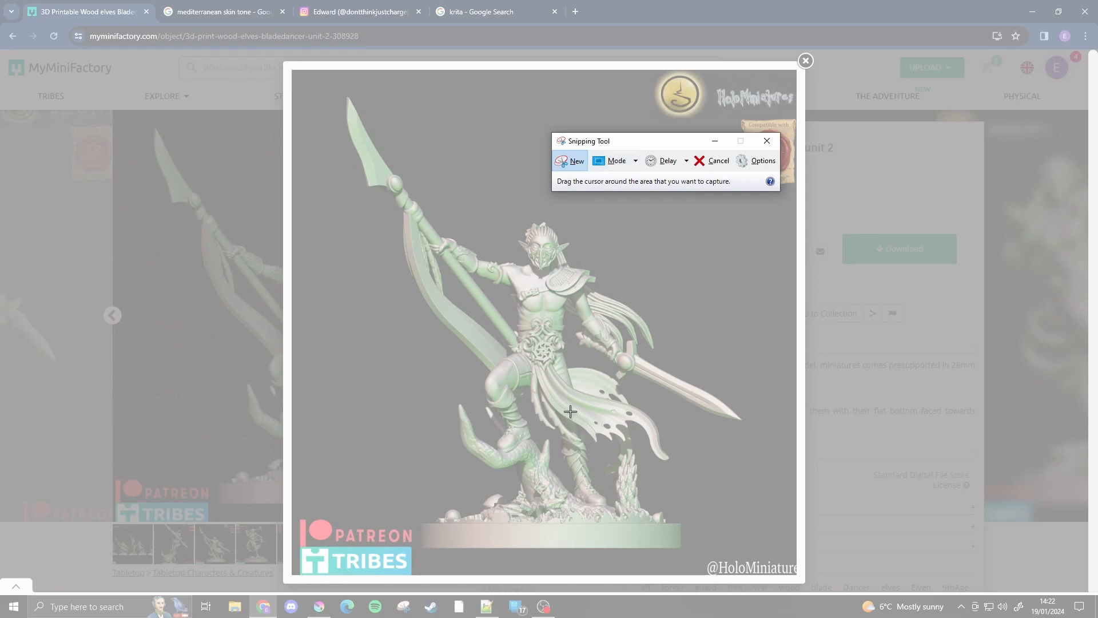
{"action": "left_click_drag", "start_coordinate": [295, 72], "coordinate": [774, 556]}
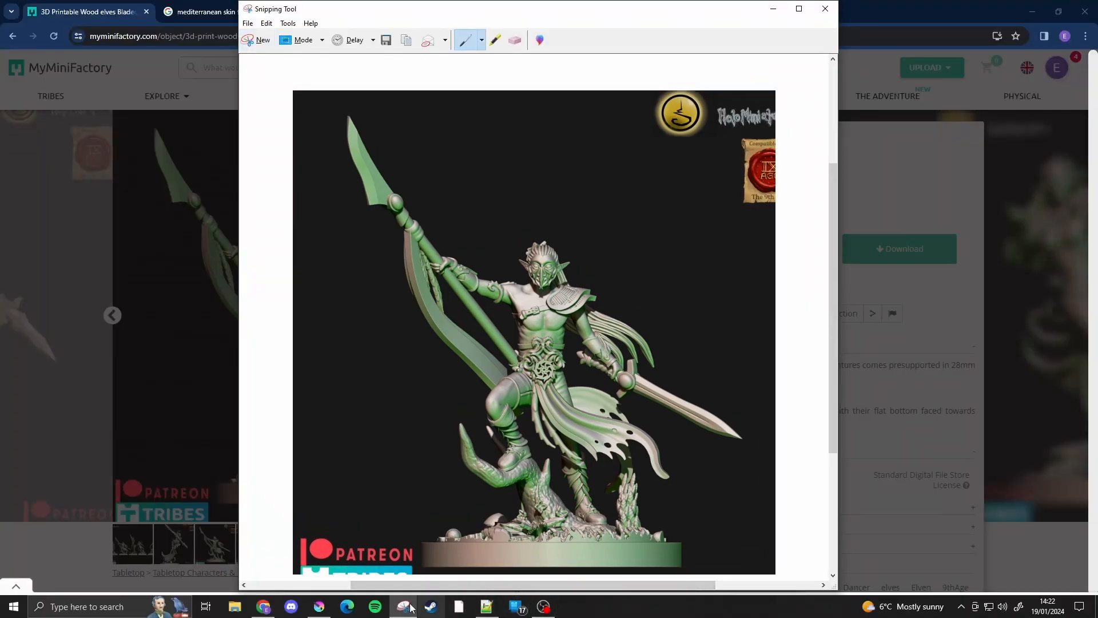
Paste the captured miniature image into the Krita document and move its layer below Paint Layer 4
{"action": "left_click", "coordinate": [319, 606]}
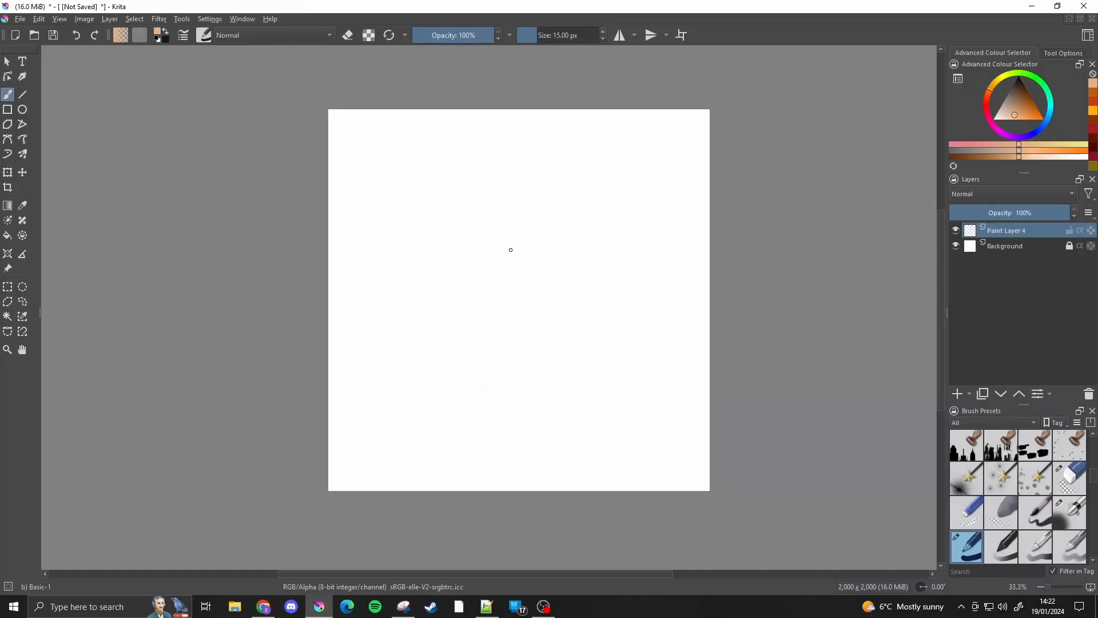
{"action": "key", "text": "ctrl+v"}
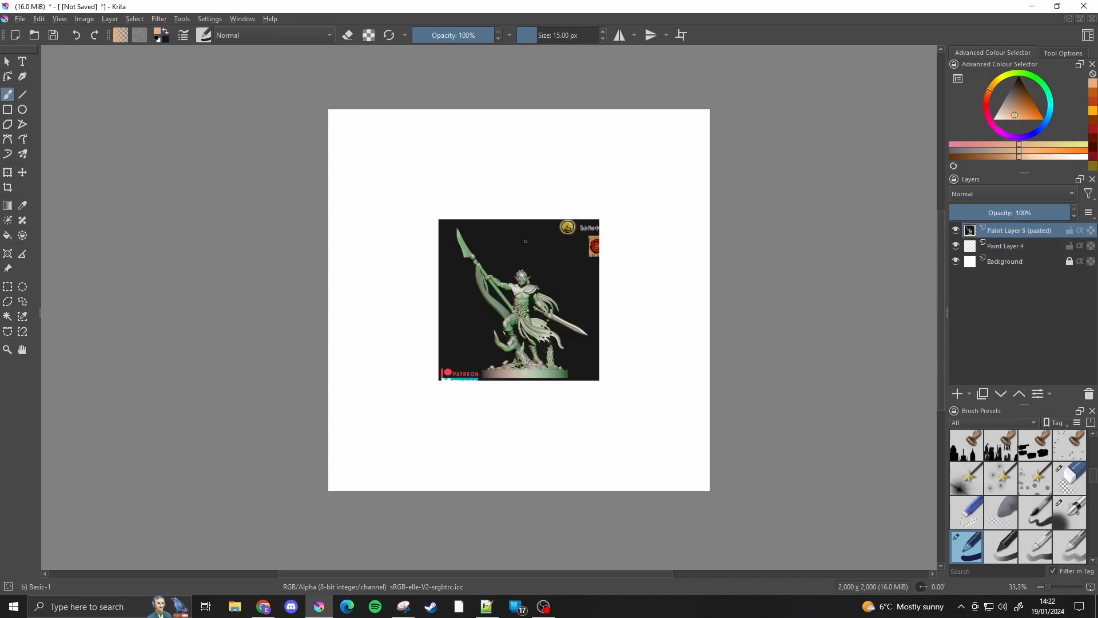
{"action": "left_click_drag", "start_coordinate": [1020, 232], "coordinate": [1021, 255]}
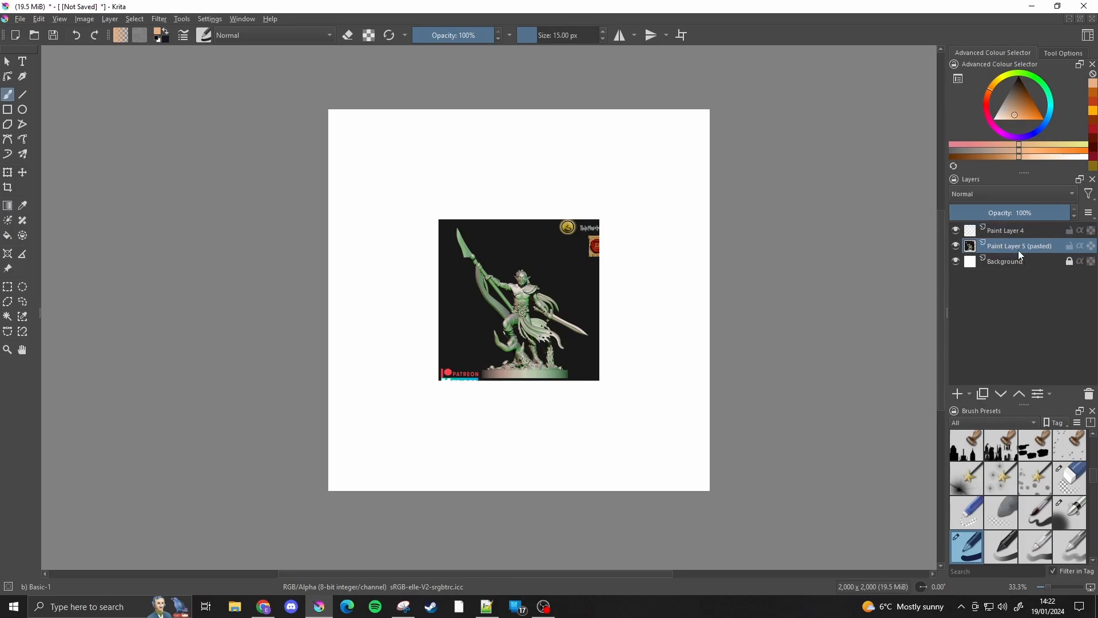
In Chrome, open the Wood elves Forest rangers object from the HoloMiniatures files shared in the MyMiniFactory library
{"action": "left_click", "coordinate": [263, 606]}
{"action": "left_click", "coordinate": [12, 36]}
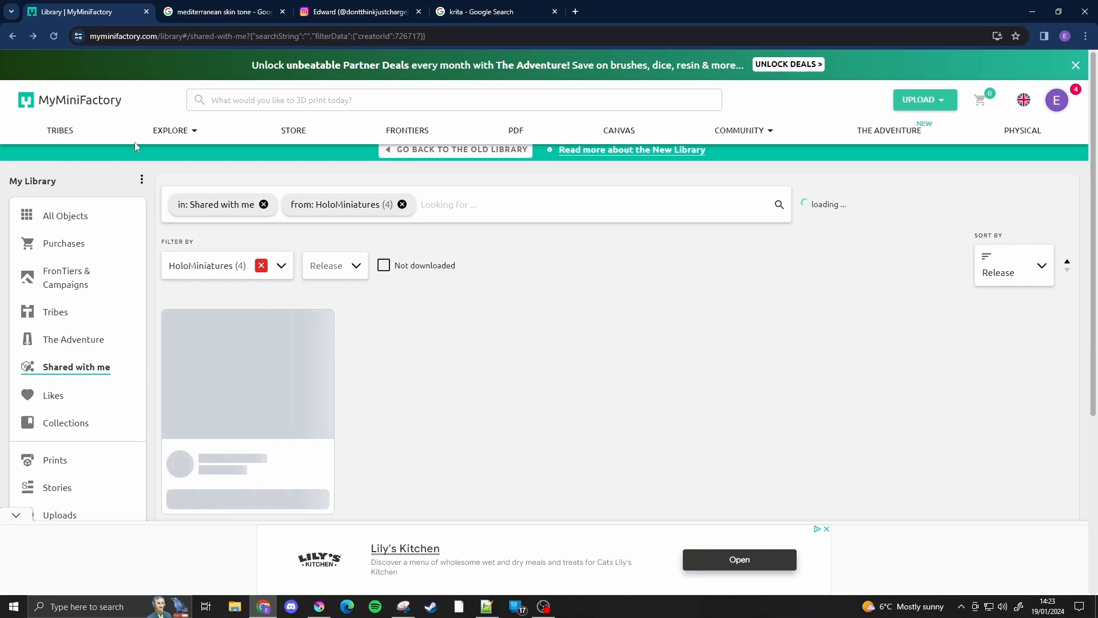
{"action": "left_click", "coordinate": [113, 373]}
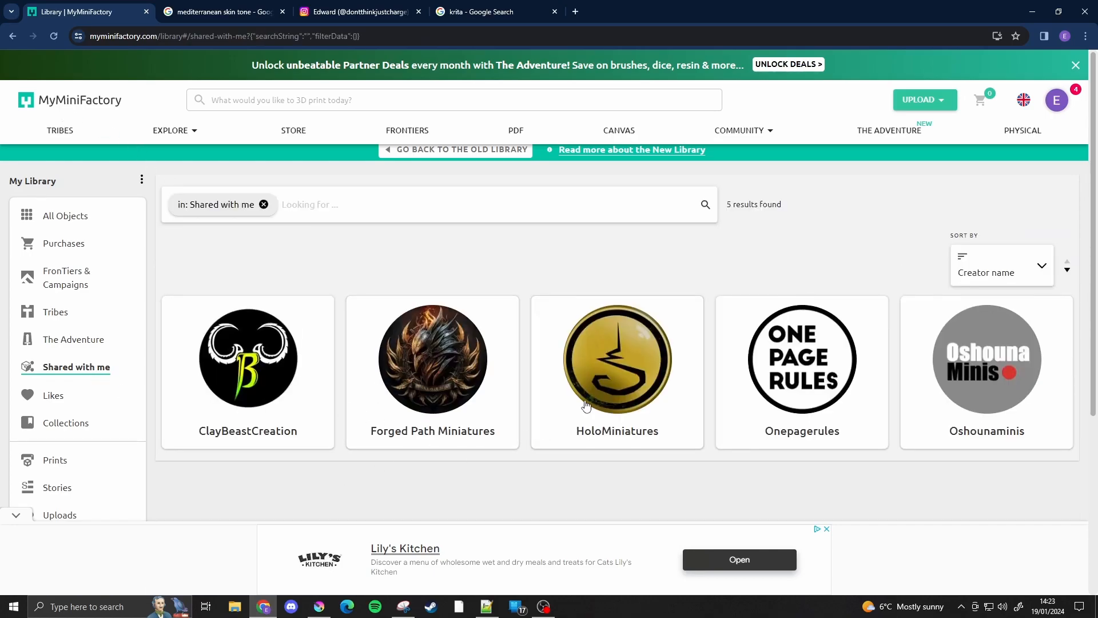
{"action": "left_click", "coordinate": [580, 400]}
{"action": "scroll", "coordinate": [331, 328], "scroll_direction": "down", "scroll_amount": 2}
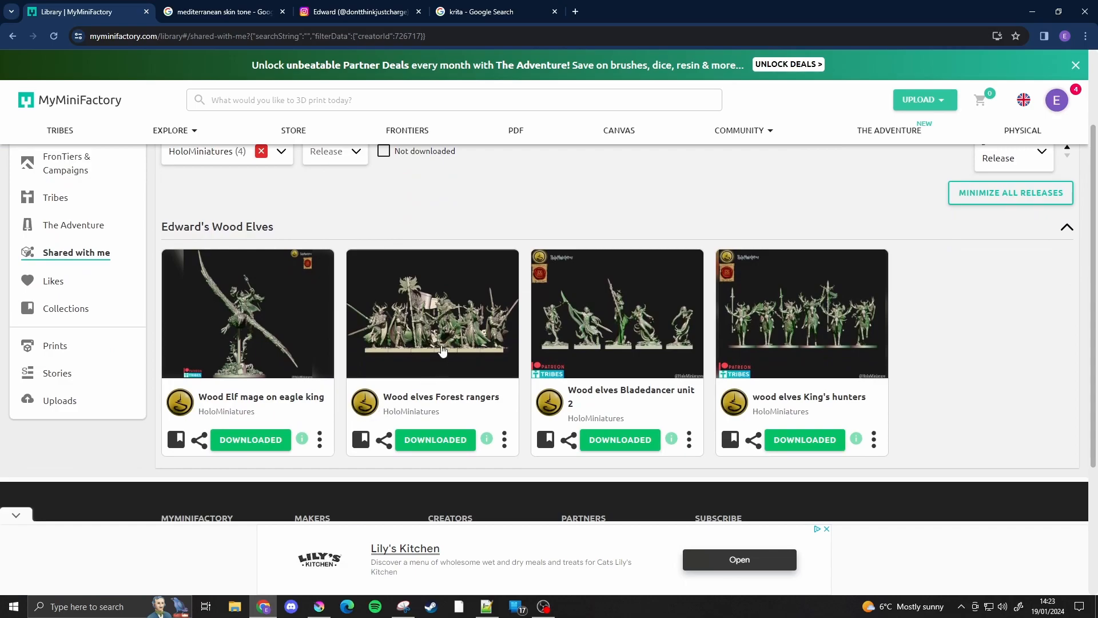
{"action": "left_click", "coordinate": [430, 402]}
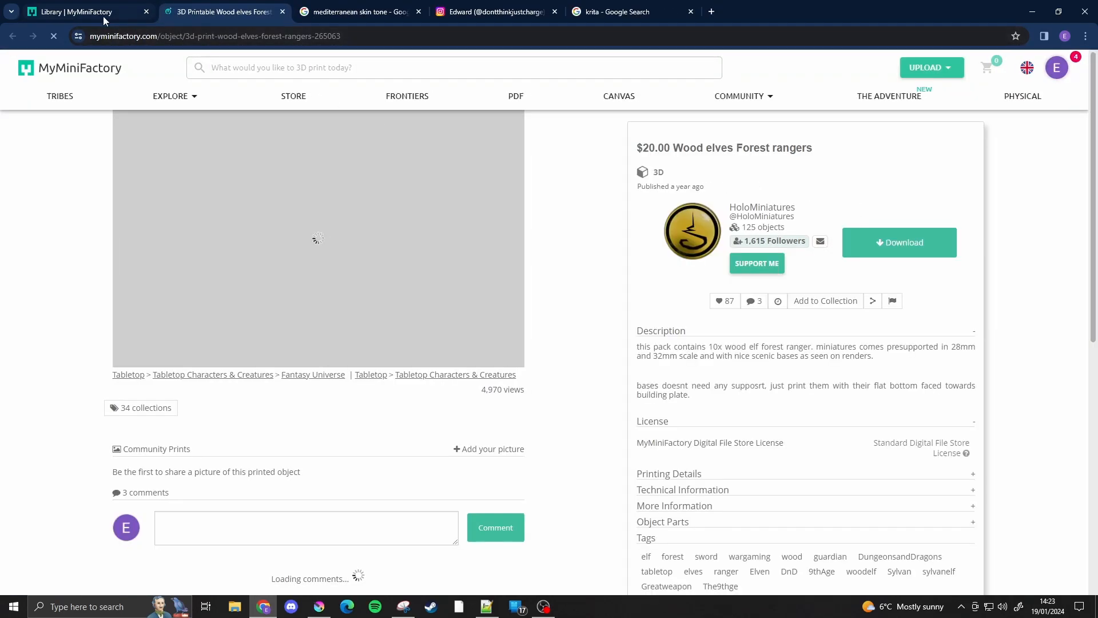
{"action": "left_click", "coordinate": [105, 13]}
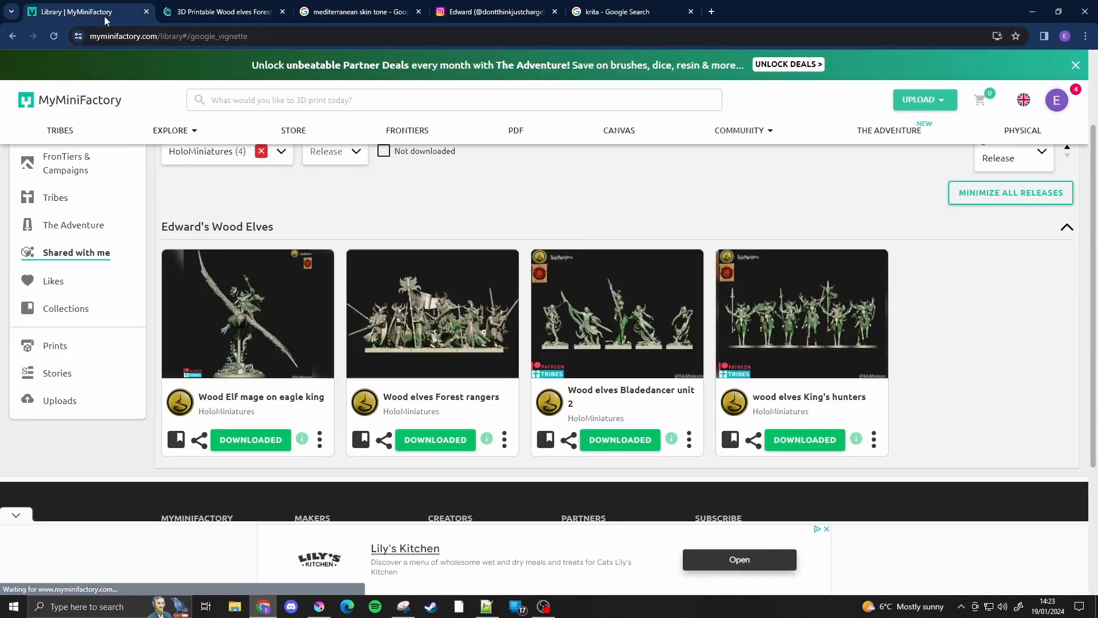
{"action": "left_click", "coordinate": [807, 193]}
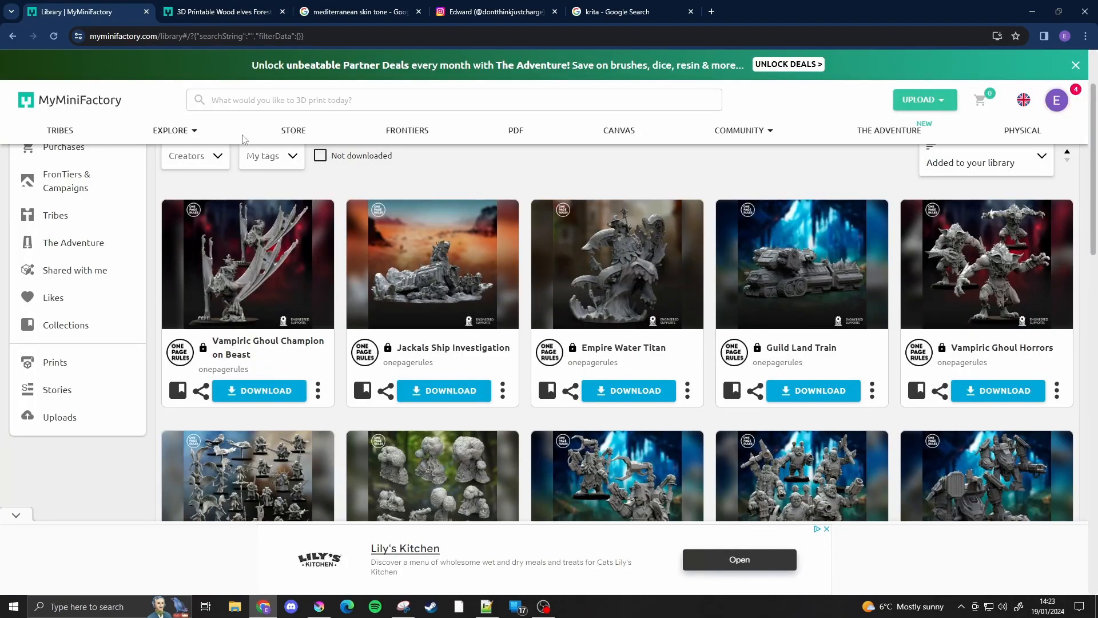
Browse the Forest rangers gallery to the horn-blowing ranger, enlarge that image and collapse the ad banner
{"action": "mouse_move", "coordinate": [210, 11]}
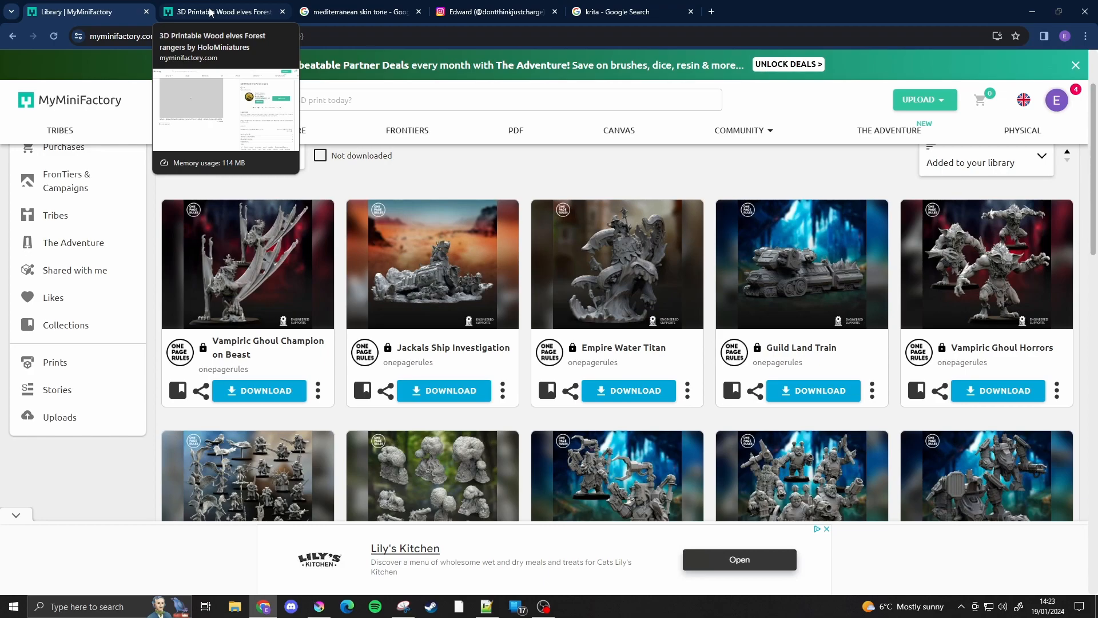
{"action": "left_click", "coordinate": [210, 11]}
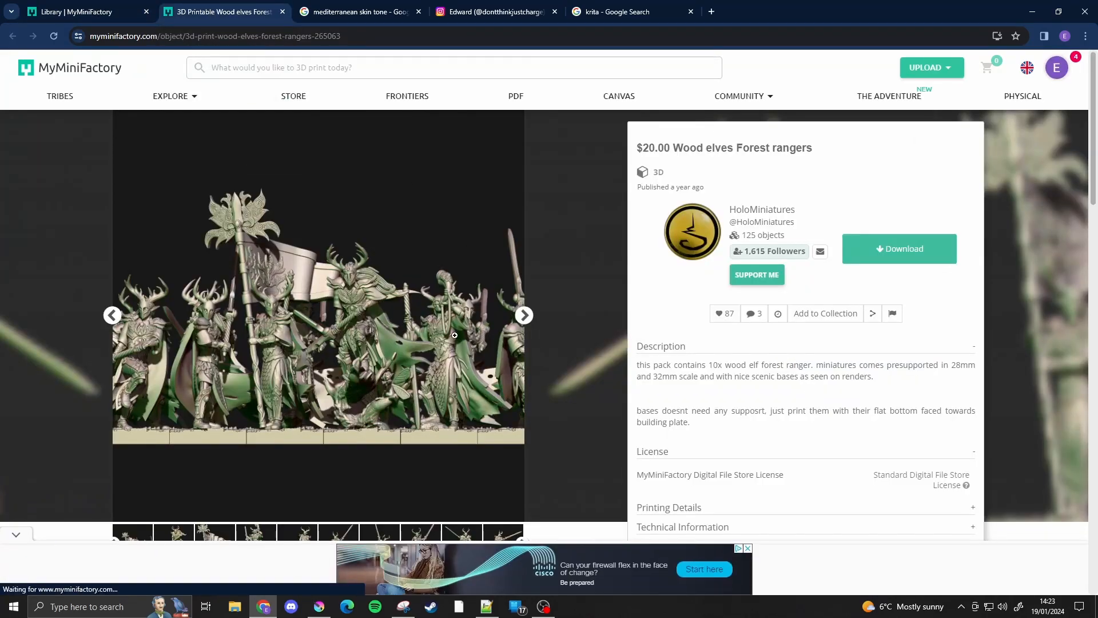
{"action": "left_click", "coordinate": [522, 315]}
{"action": "left_click", "coordinate": [523, 315]}
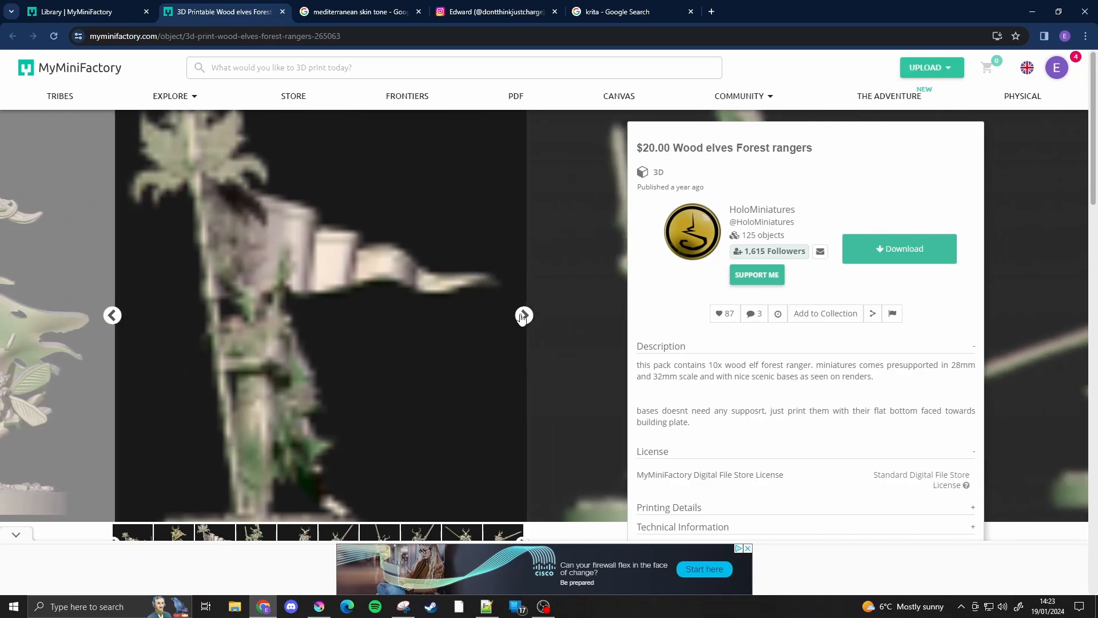
{"action": "left_click", "coordinate": [523, 315]}
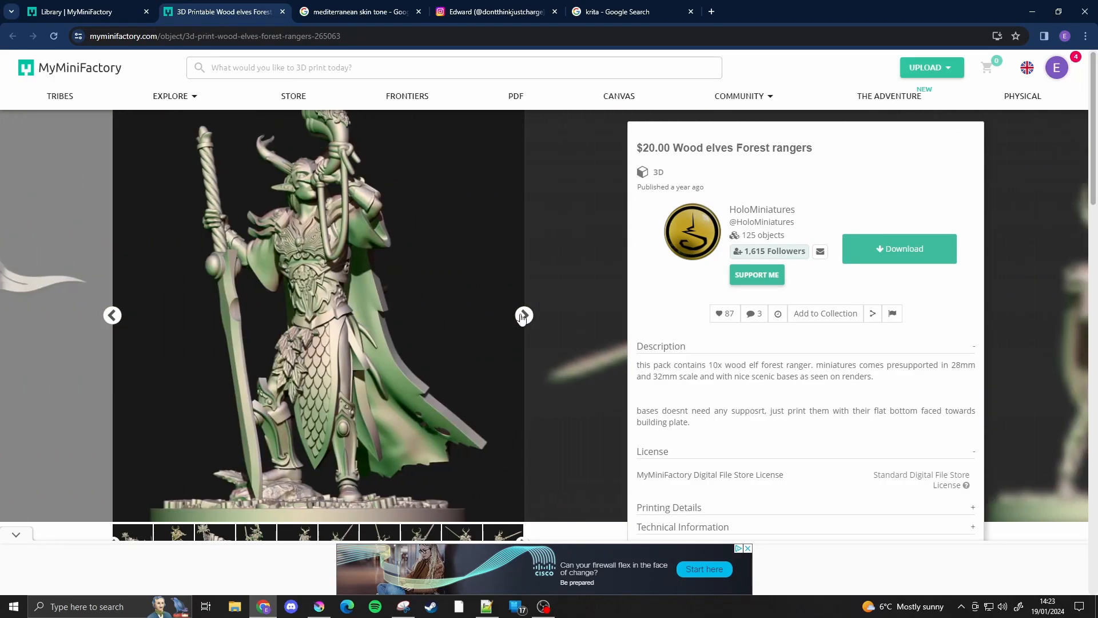
{"action": "left_click", "coordinate": [366, 314]}
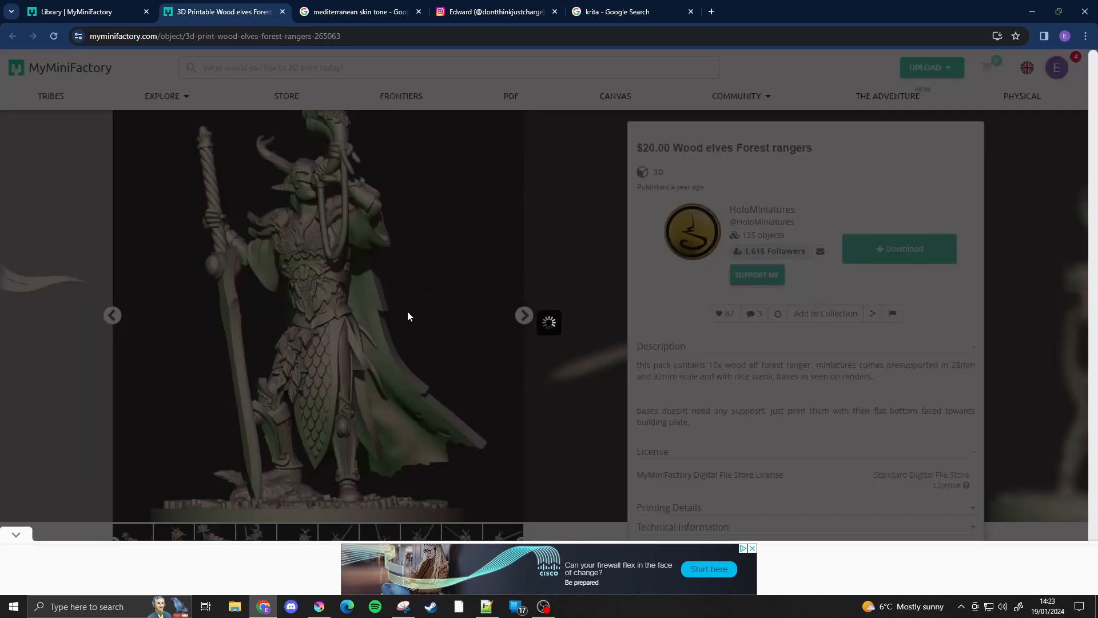
{"action": "left_click", "coordinate": [17, 536]}
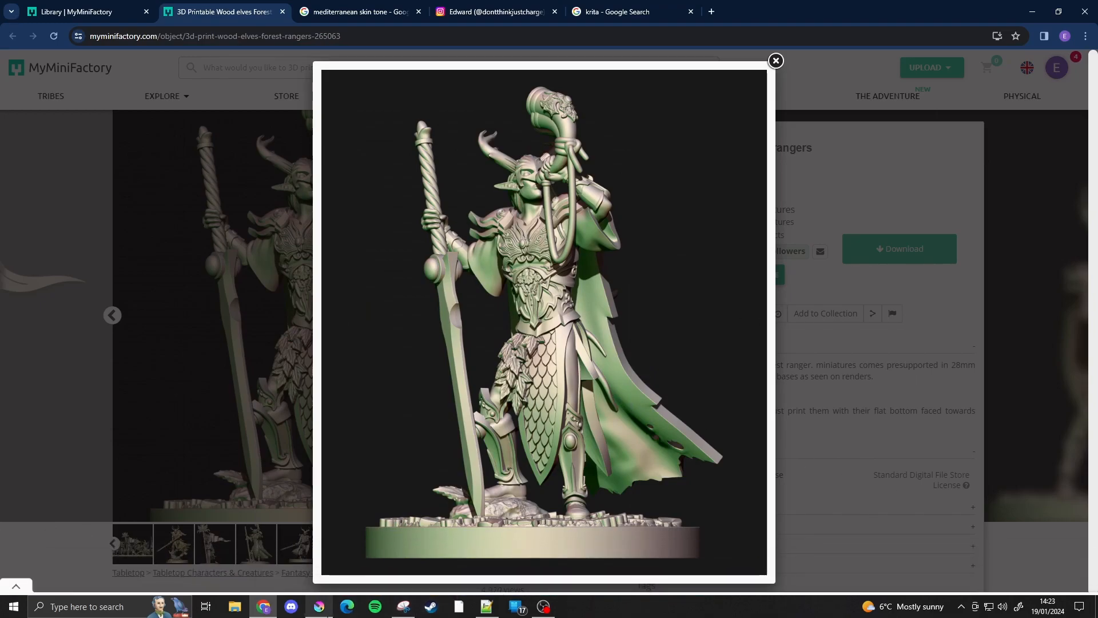
Capture the enlarged horn-blowing ranger image with a new Snipping Tool rectangle
{"action": "mouse_move", "coordinate": [325, 613]}
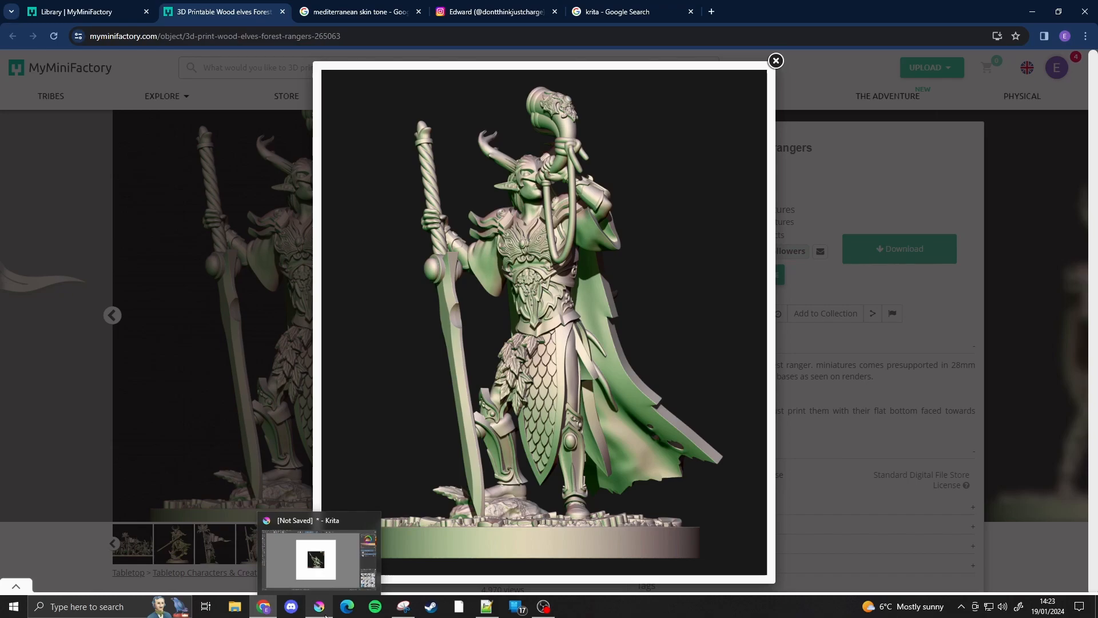
{"action": "left_click", "coordinate": [403, 606]}
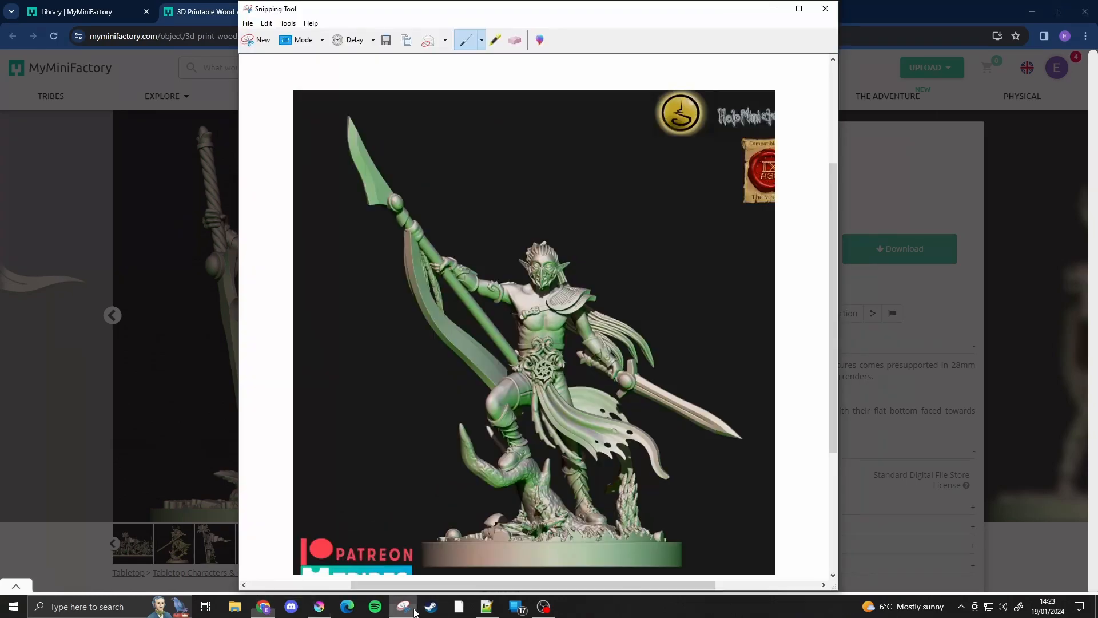
{"action": "left_click", "coordinate": [260, 40]}
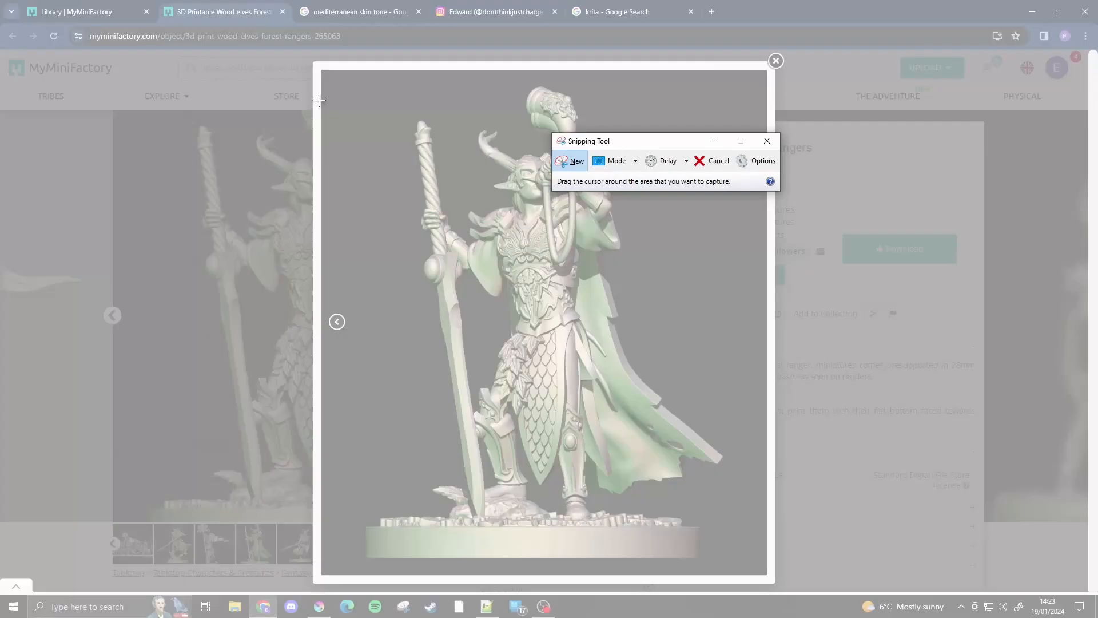
{"action": "left_click_drag", "start_coordinate": [321, 72], "coordinate": [771, 568]}
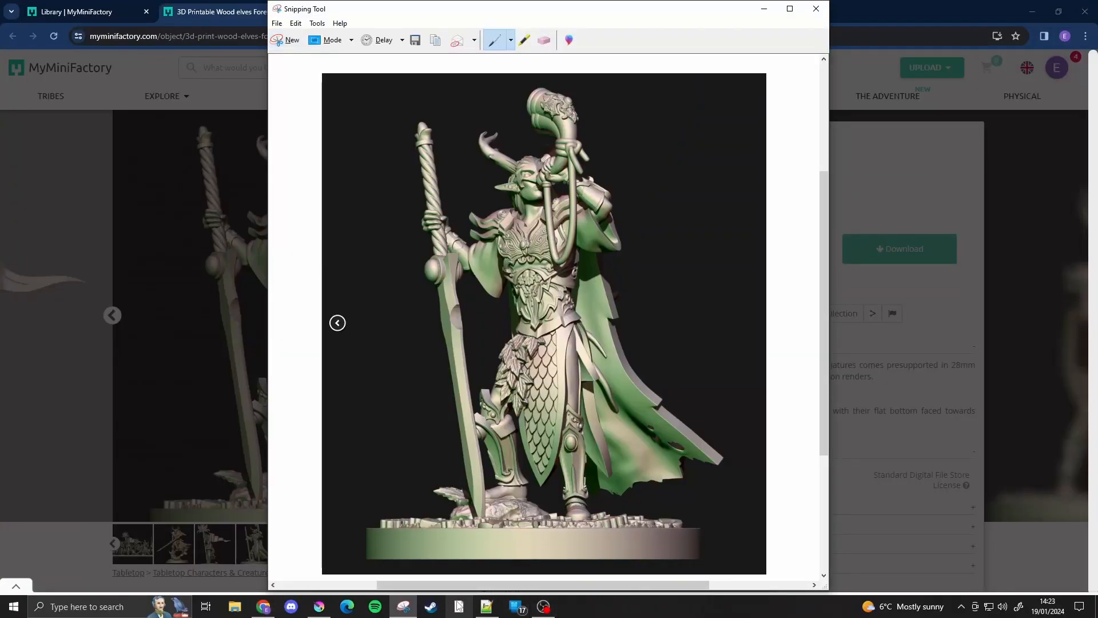
Switch to Krita, paste the captured horn-blowing ranger image and move it toward the left side of the canvas
{"action": "left_click", "coordinate": [316, 608]}
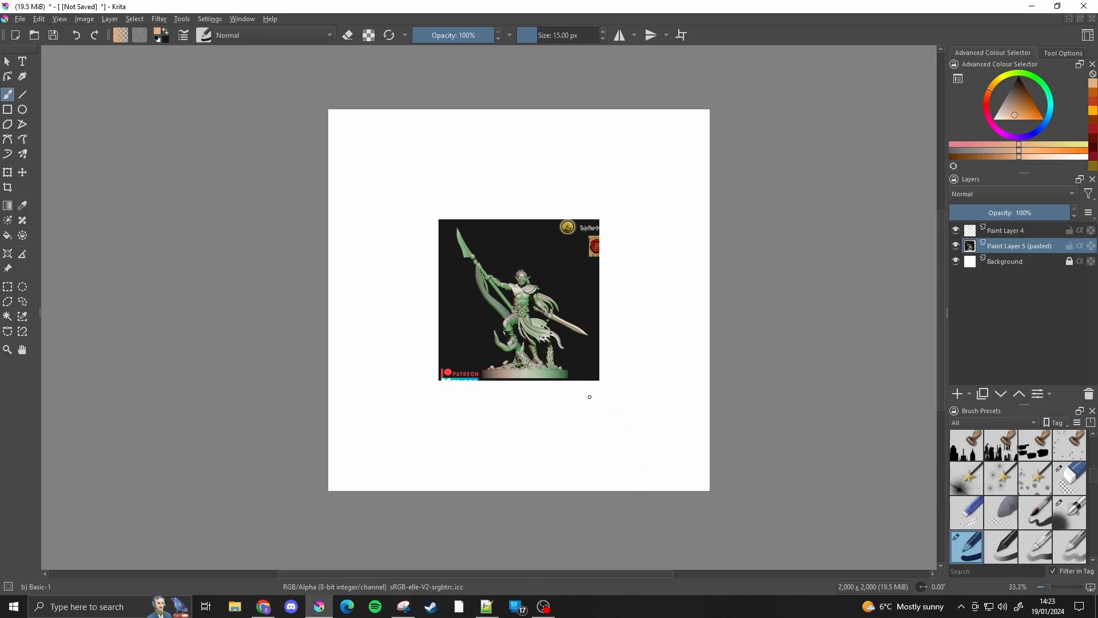
{"action": "key", "text": "ctrl"}
{"action": "key", "text": "ctrl+v"}
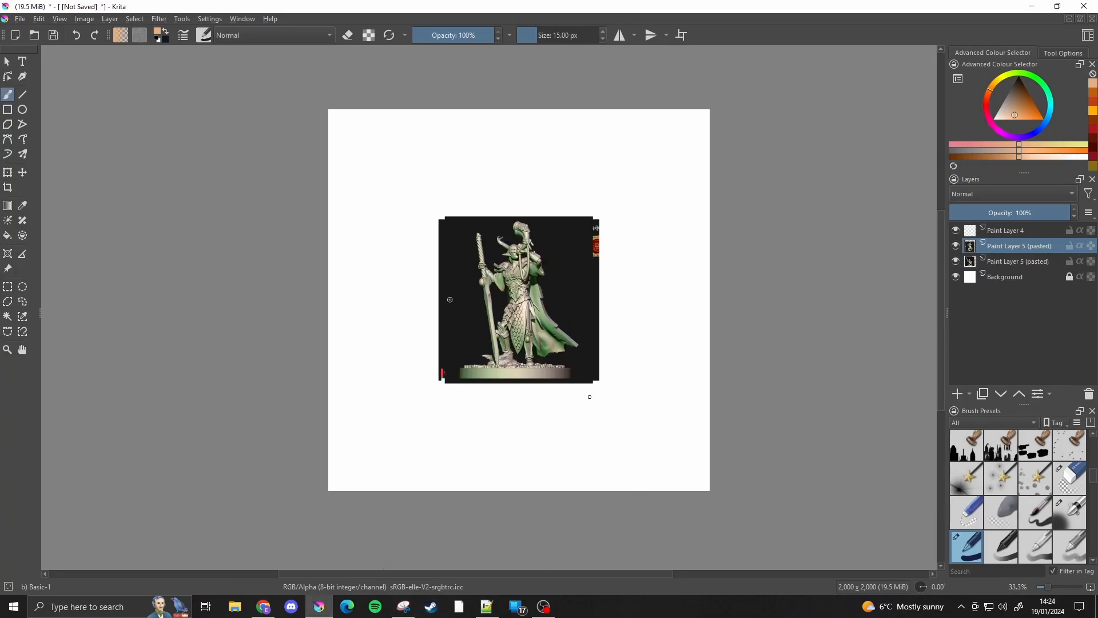
{"action": "left_click", "coordinate": [8, 173]}
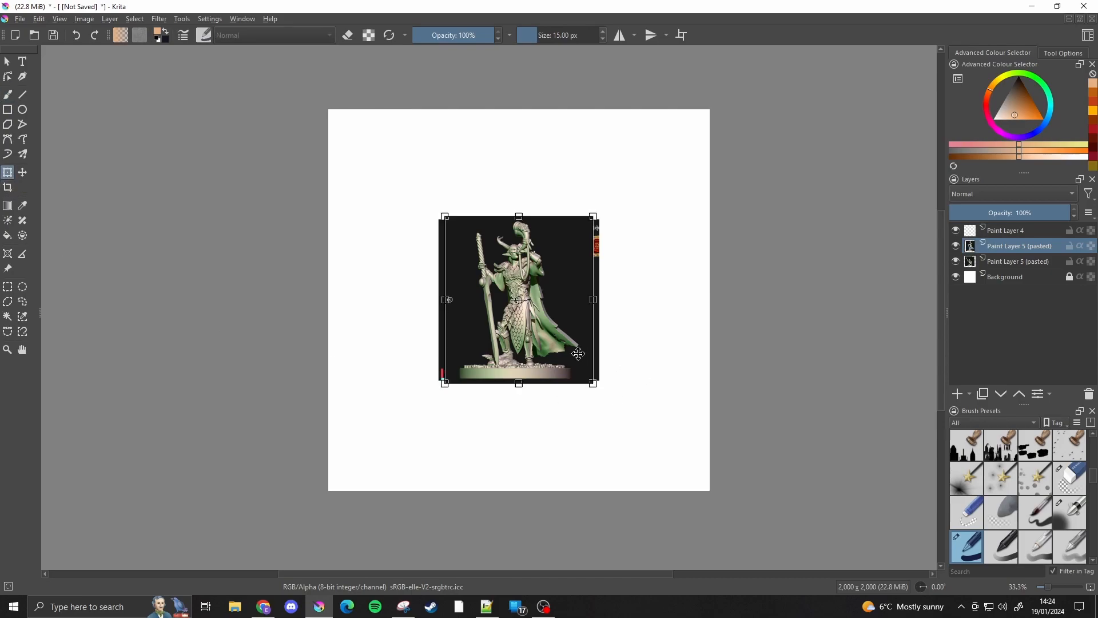
{"action": "left_click_drag", "start_coordinate": [535, 354], "coordinate": [479, 354]}
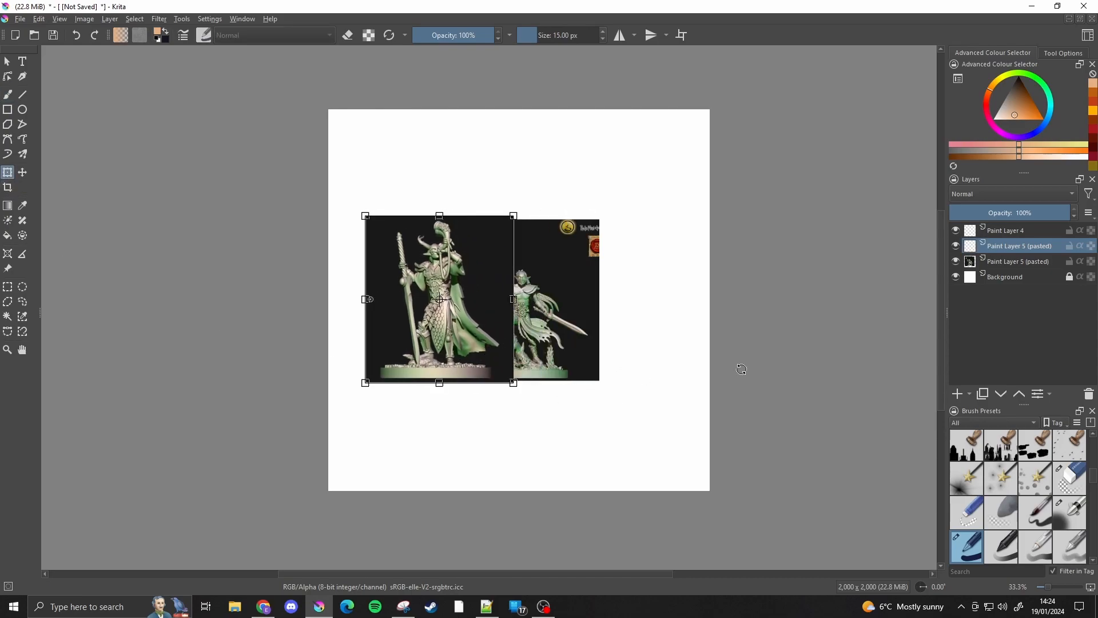
Move the spear-wielding ranger's layer to the right of the horn-blowing ranger
{"action": "left_click", "coordinate": [1019, 261]}
{"action": "left_click_drag", "start_coordinate": [551, 351], "coordinate": [603, 353]}
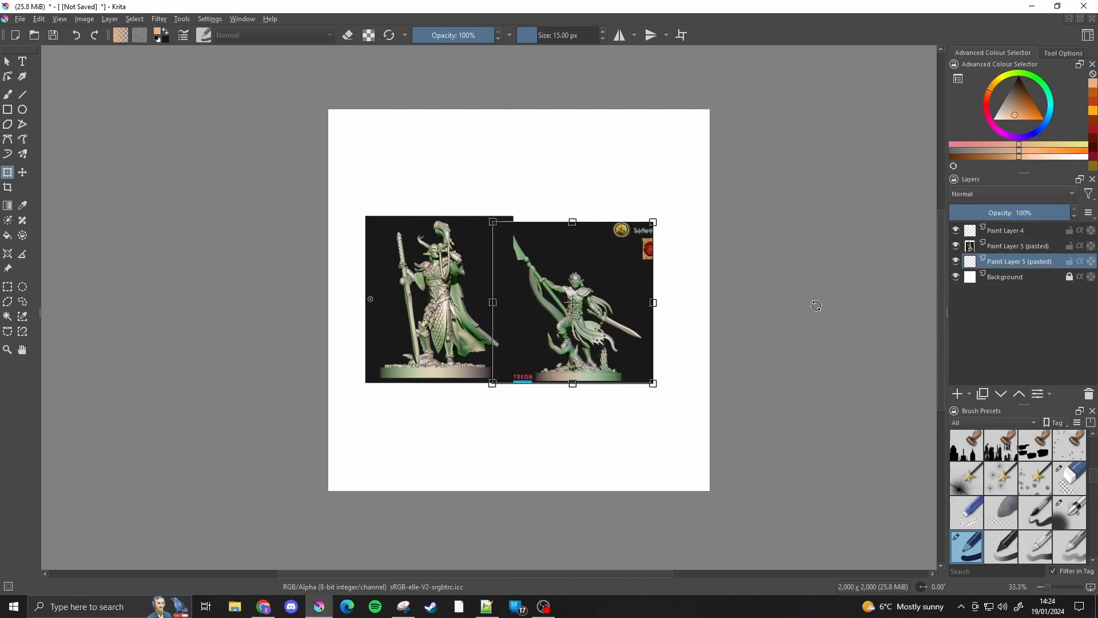
{"action": "left_click", "coordinate": [1018, 250]}
{"action": "left_click", "coordinate": [1023, 235]}
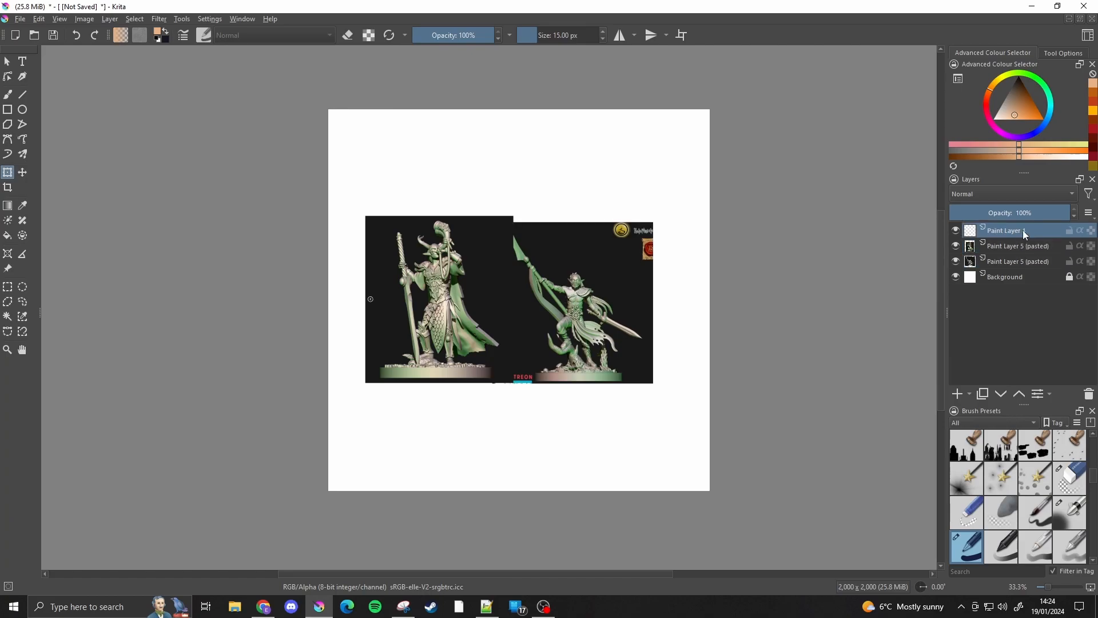
{"action": "left_click", "coordinate": [1001, 280]}
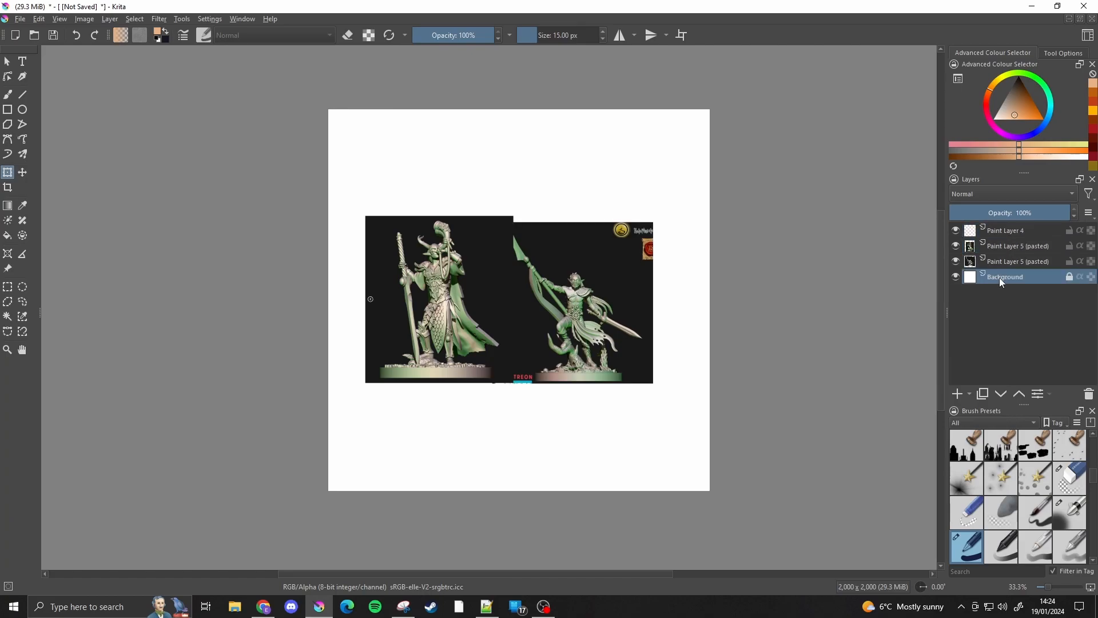
Raise the spear ranger's layer above the horn-blowing ranger's layer and shift it right so the two images sit side by side
{"action": "left_click_drag", "start_coordinate": [998, 260], "coordinate": [1006, 243]}
{"action": "left_click", "coordinate": [568, 345]}
{"action": "left_click_drag", "start_coordinate": [547, 358], "coordinate": [568, 354]}
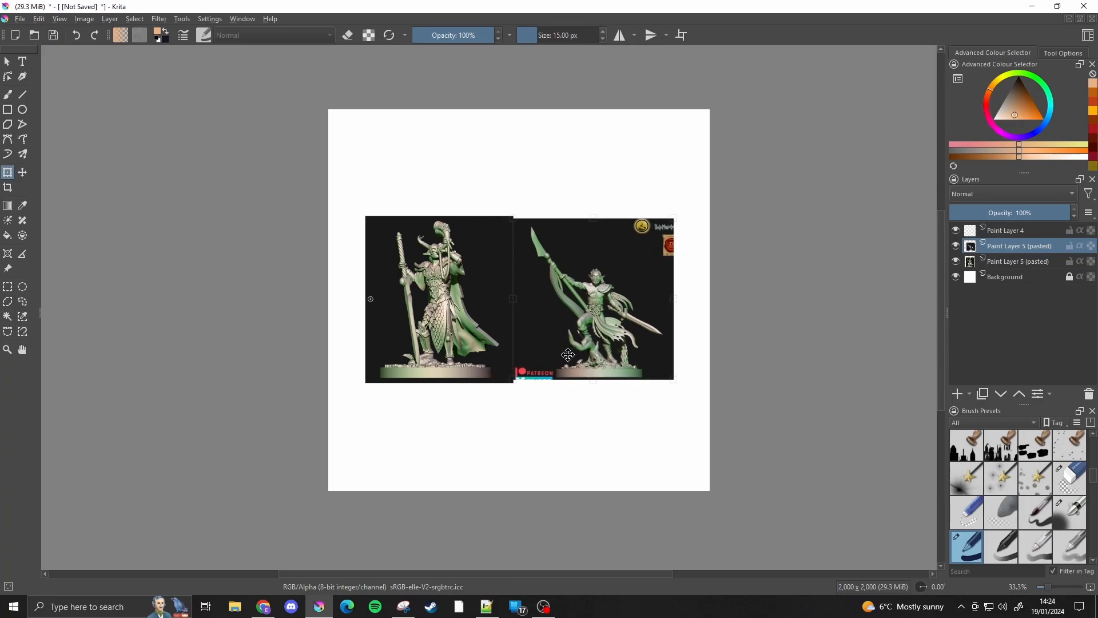
Outline the Patreon logo corner of the spear ranger image with a freehand selection, delete that area and clear the selection
{"action": "scroll", "coordinate": [540, 343], "scroll_direction": "up", "scroll_amount": 2}
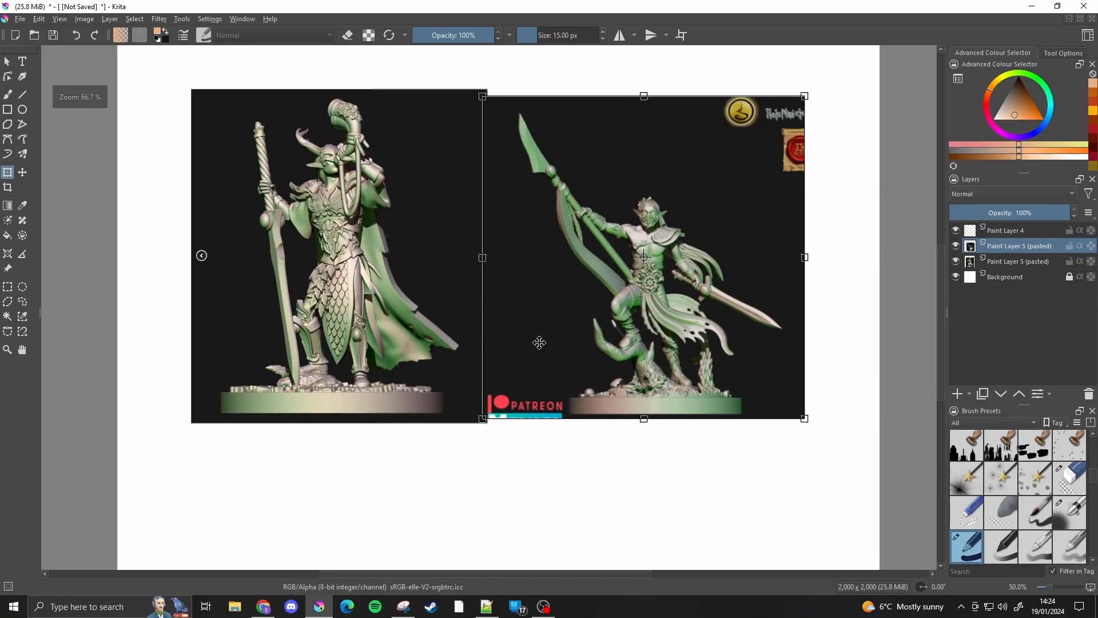
{"action": "scroll", "coordinate": [533, 280], "scroll_direction": "up", "scroll_amount": 1}
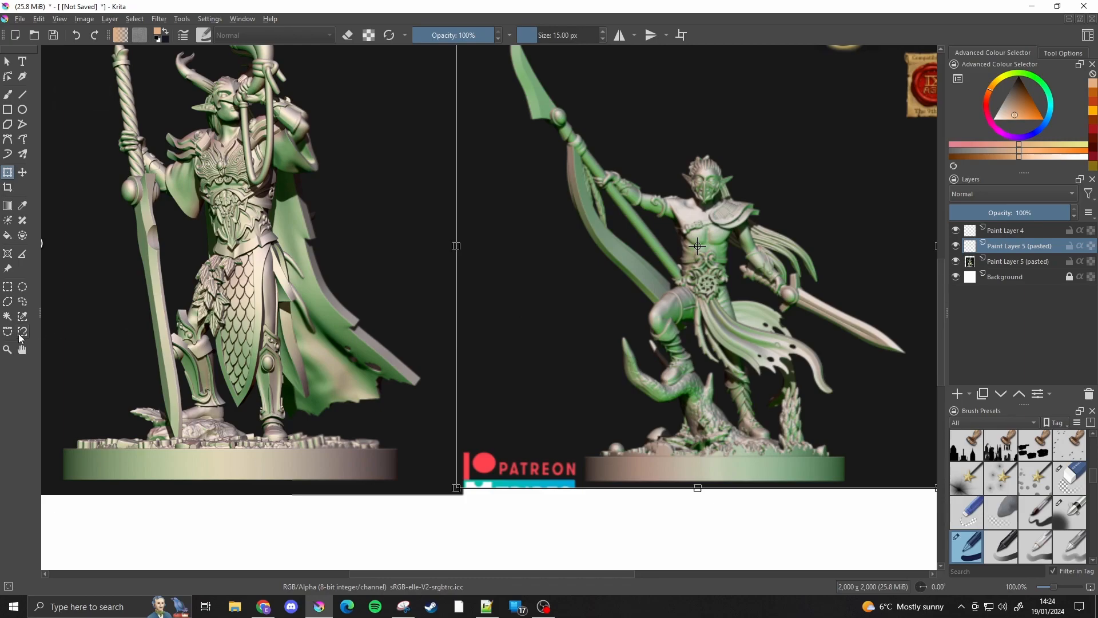
{"action": "left_click", "coordinate": [23, 302]}
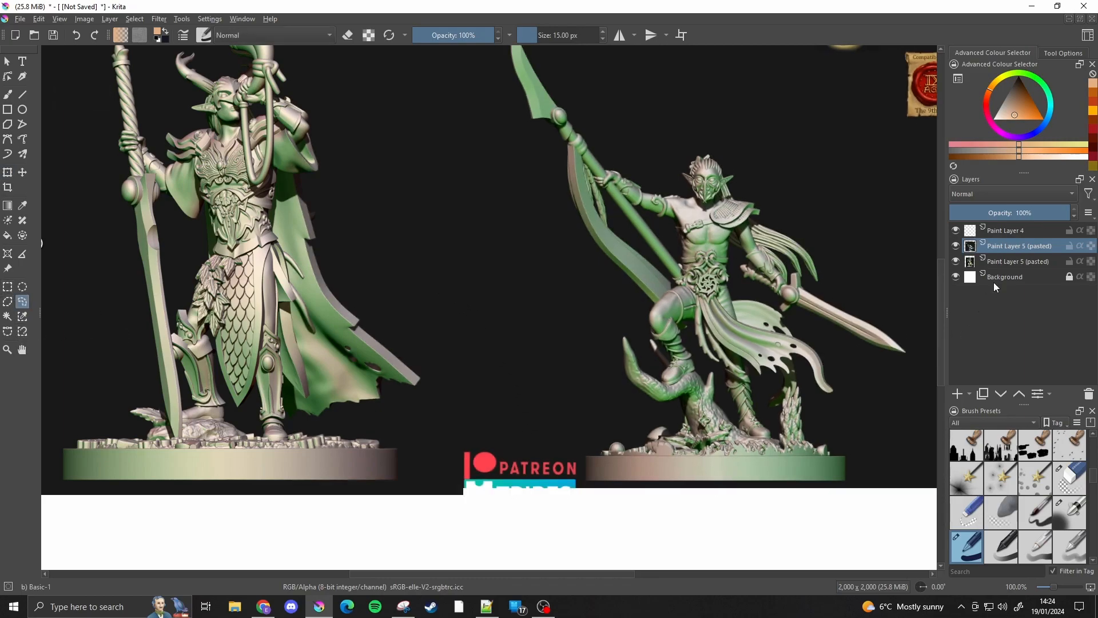
{"action": "left_click", "coordinate": [959, 246]}
{"action": "left_click", "coordinate": [958, 246]}
{"action": "left_click", "coordinate": [956, 245]}
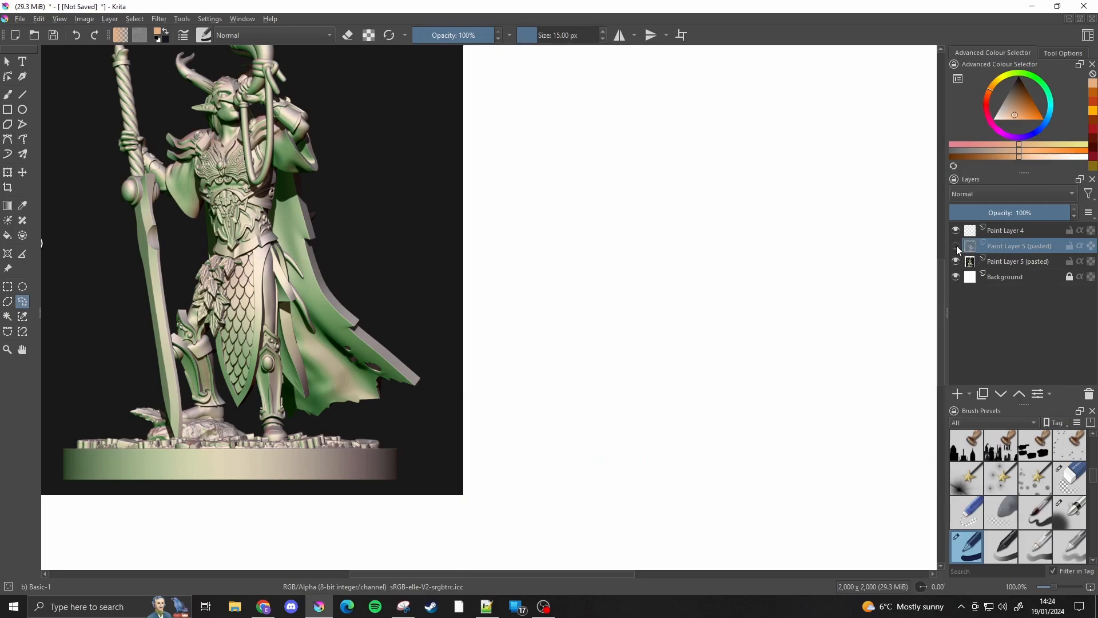
{"action": "left_click", "coordinate": [956, 246]}
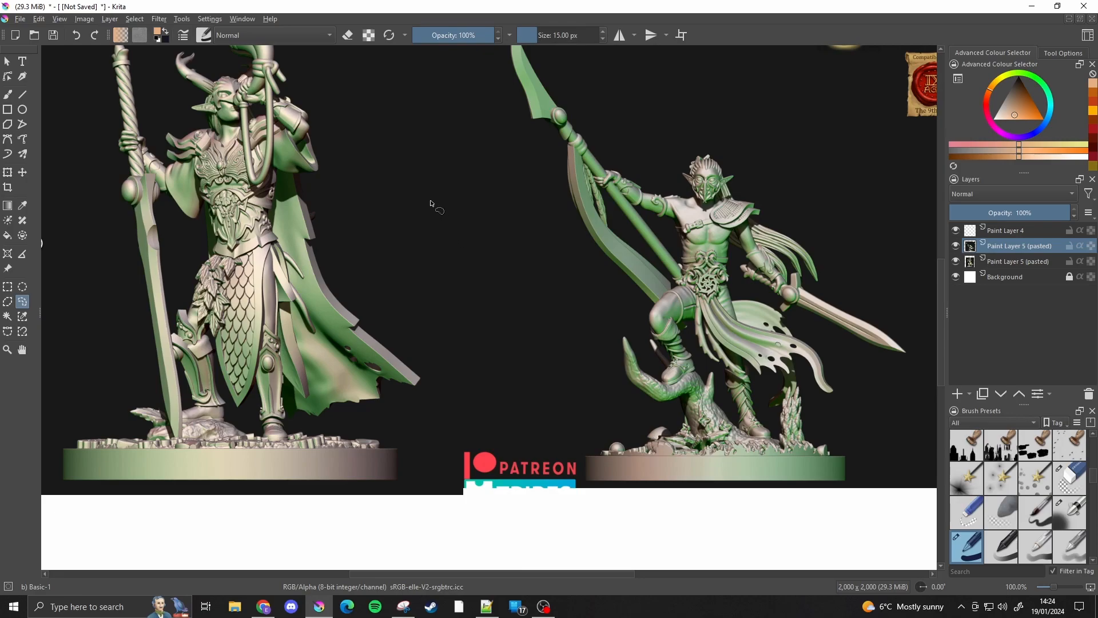
{"action": "left_click_drag", "start_coordinate": [537, 339], "coordinate": [565, 410]}
{"action": "mouse_move", "coordinate": [520, 524]}
{"action": "left_mouse_down"}
{"action": "mouse_move", "coordinate": [464, 494]}
{"action": "mouse_move", "coordinate": [447, 403]}
{"action": "left_mouse_up"}
{"action": "left_click_drag", "start_coordinate": [423, 198], "coordinate": [424, 163]}
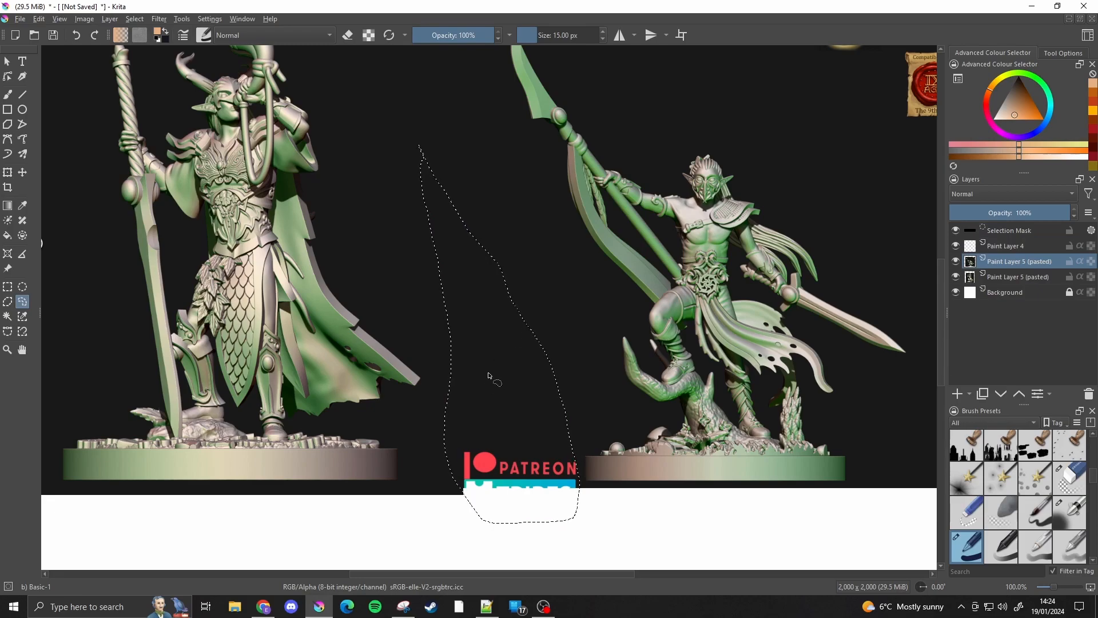
{"action": "key", "text": "Delete"}
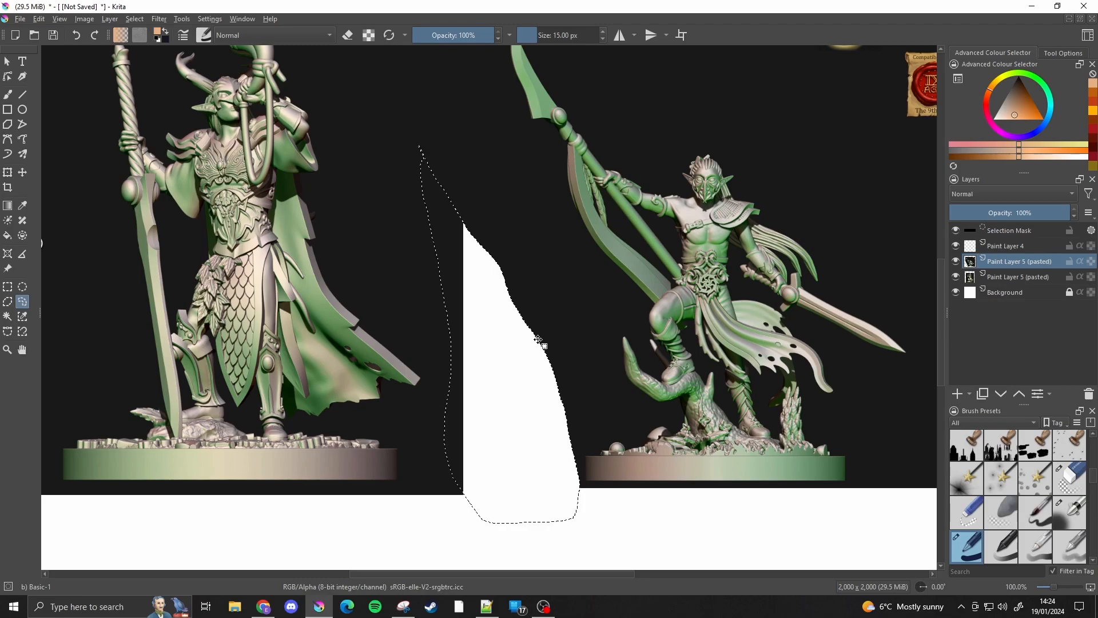
{"action": "key", "text": "ctrl+shift+a"}
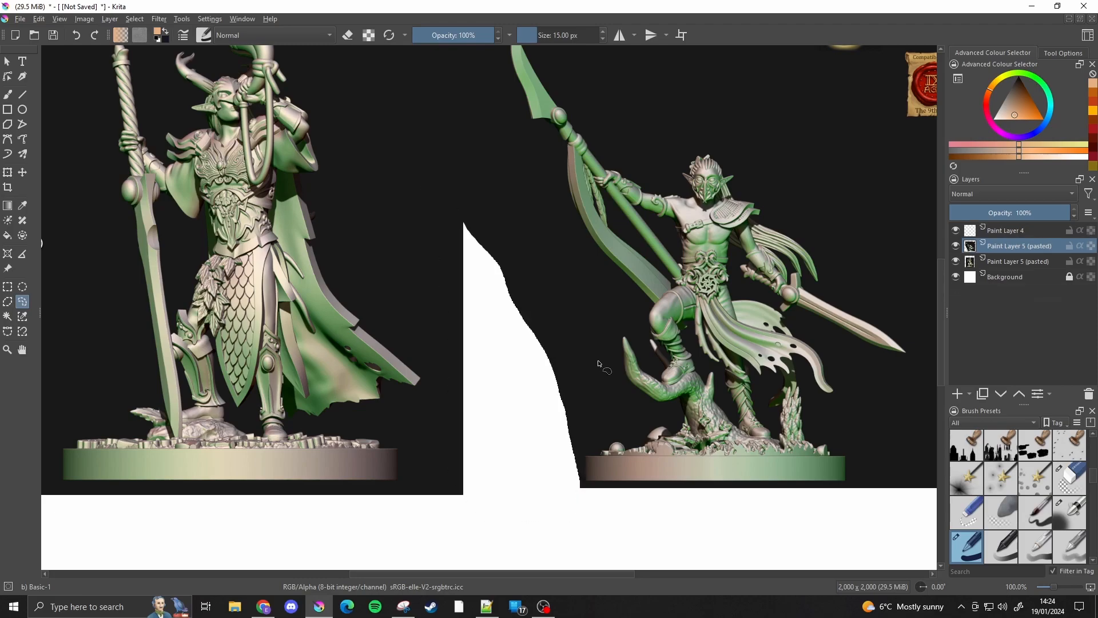
Transform the spear ranger's layer closer to the horn-blowing ranger, filling the erased gap, and merge it down into that layer
{"action": "key", "text": "minus"}
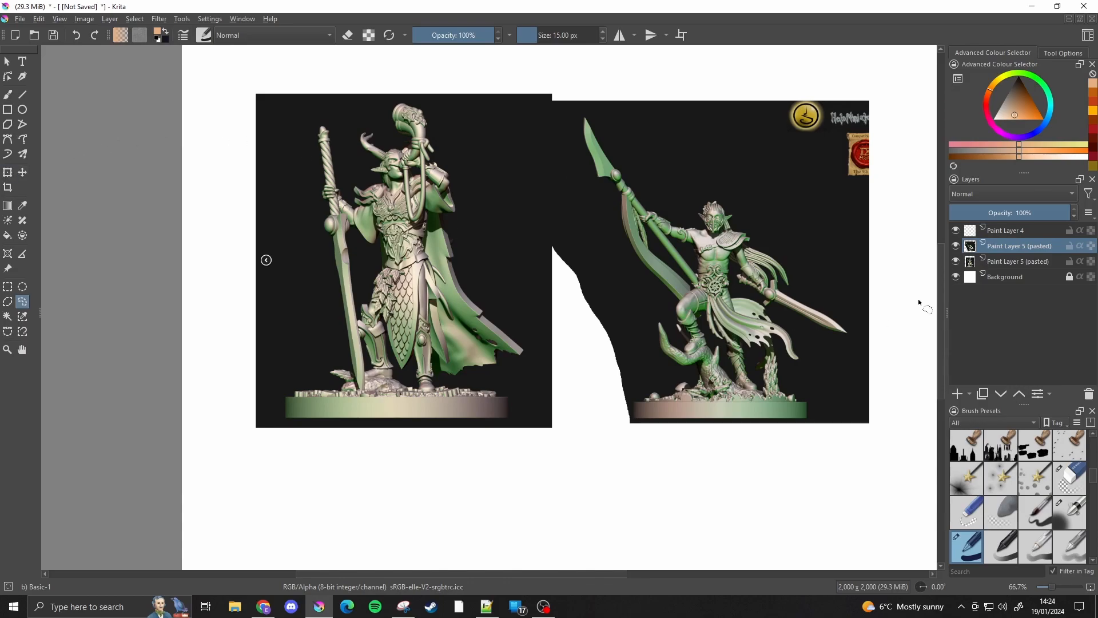
{"action": "left_click", "coordinate": [7, 172]}
{"action": "left_click_drag", "start_coordinate": [728, 320], "coordinate": [644, 316]}
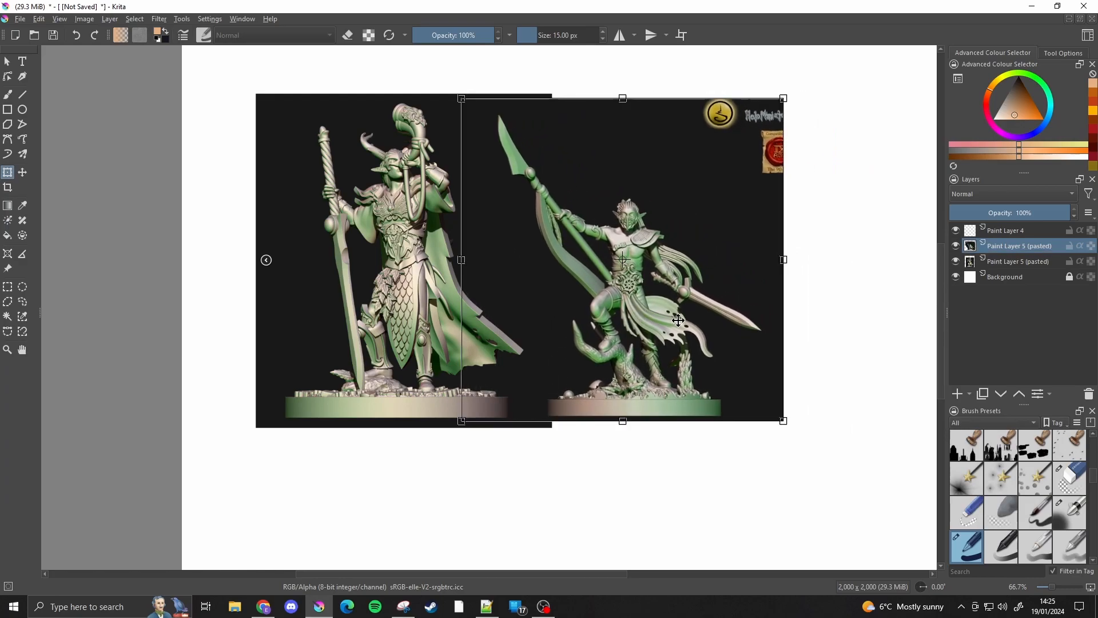
{"action": "mouse_move", "coordinate": [1008, 262]}
{"action": "key", "text": "ctrl+e"}
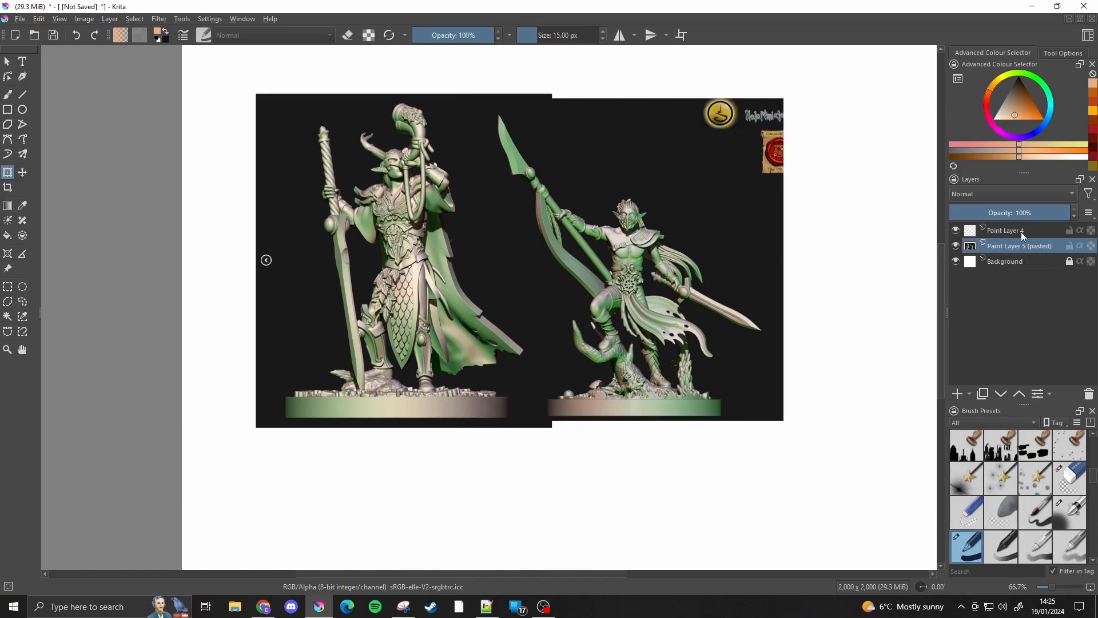
{"action": "mouse_move", "coordinate": [1020, 231]}
{"action": "scroll", "coordinate": [726, 525], "scroll_direction": "down", "scroll_amount": 1}
{"action": "scroll", "coordinate": [652, 343], "scroll_direction": "up", "scroll_amount": 1}
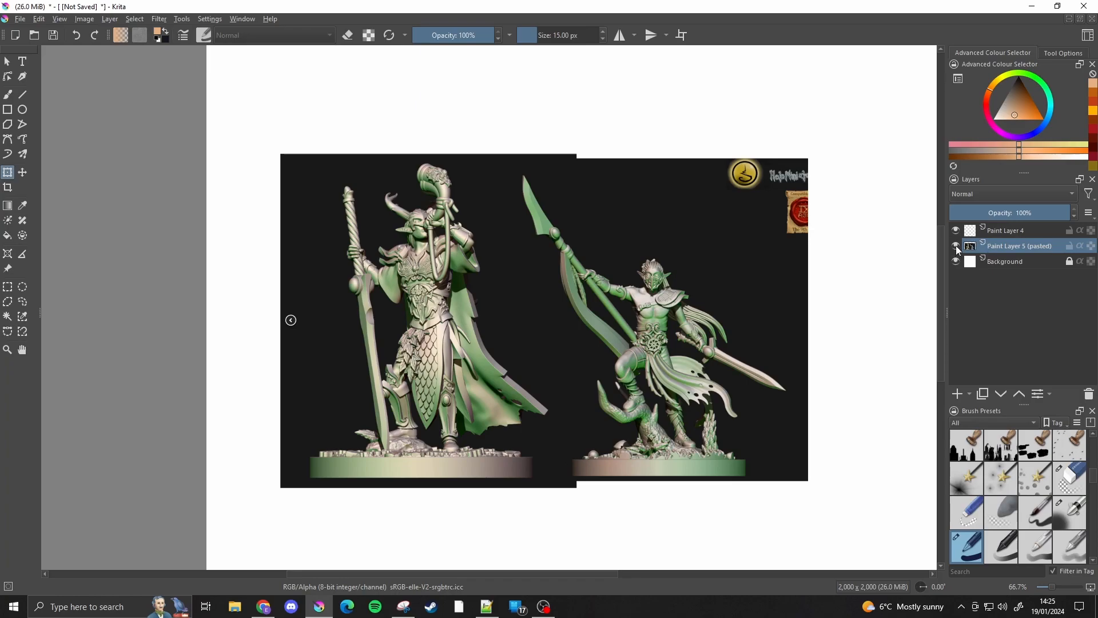
{"action": "scroll", "coordinate": [627, 363], "scroll_direction": "up", "scroll_amount": 1}
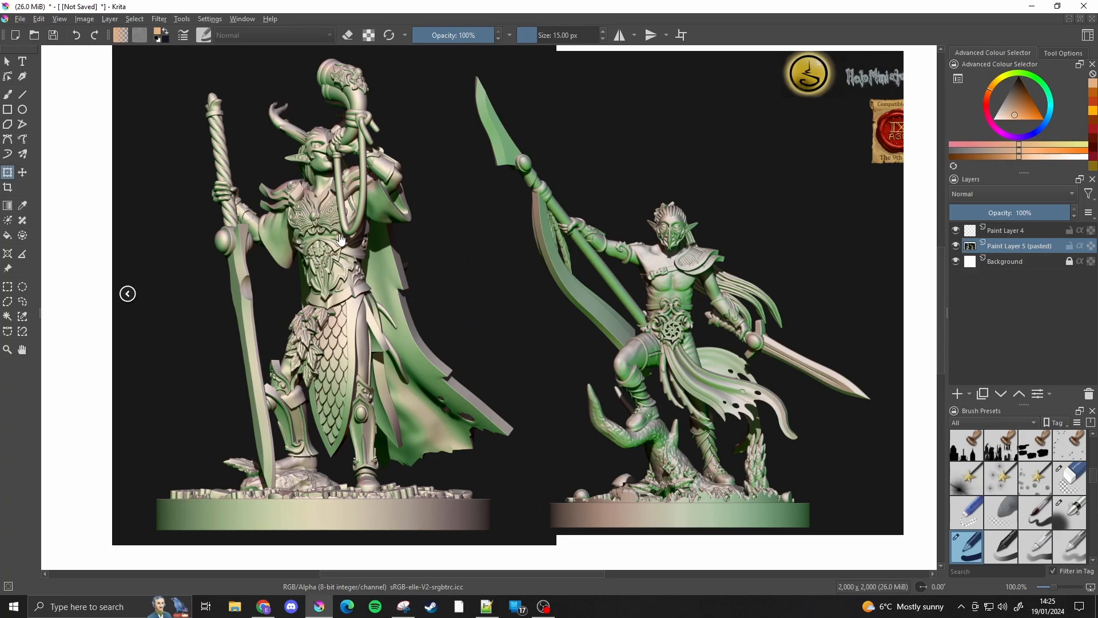
{"action": "scroll", "coordinate": [450, 346], "scroll_direction": "down", "scroll_amount": 1}
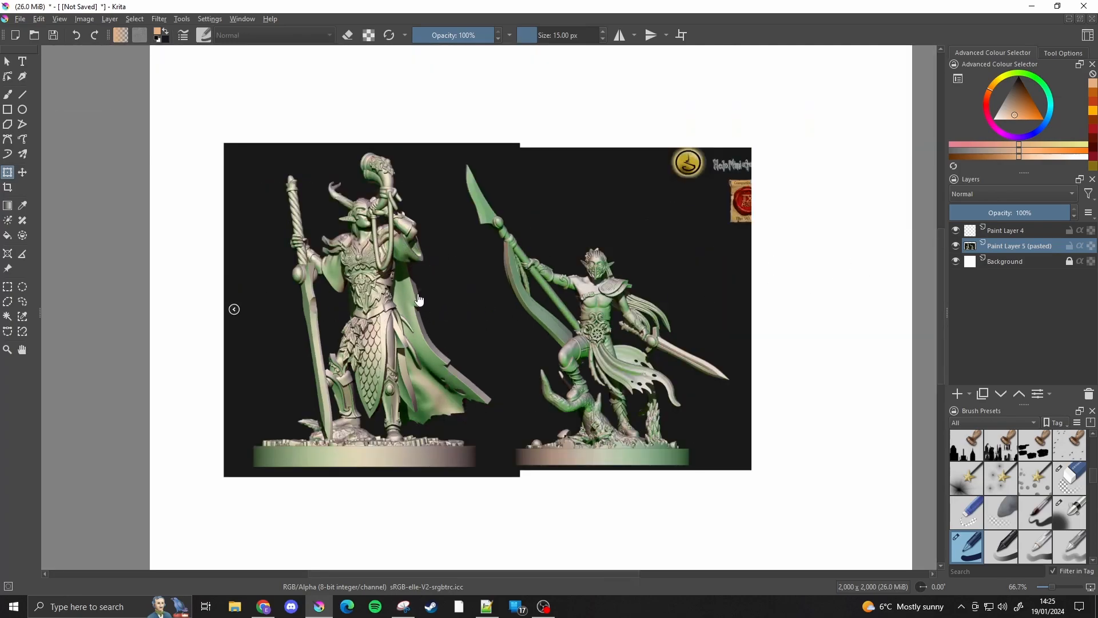
{"action": "scroll", "coordinate": [418, 299], "scroll_direction": "up", "scroll_amount": 1}
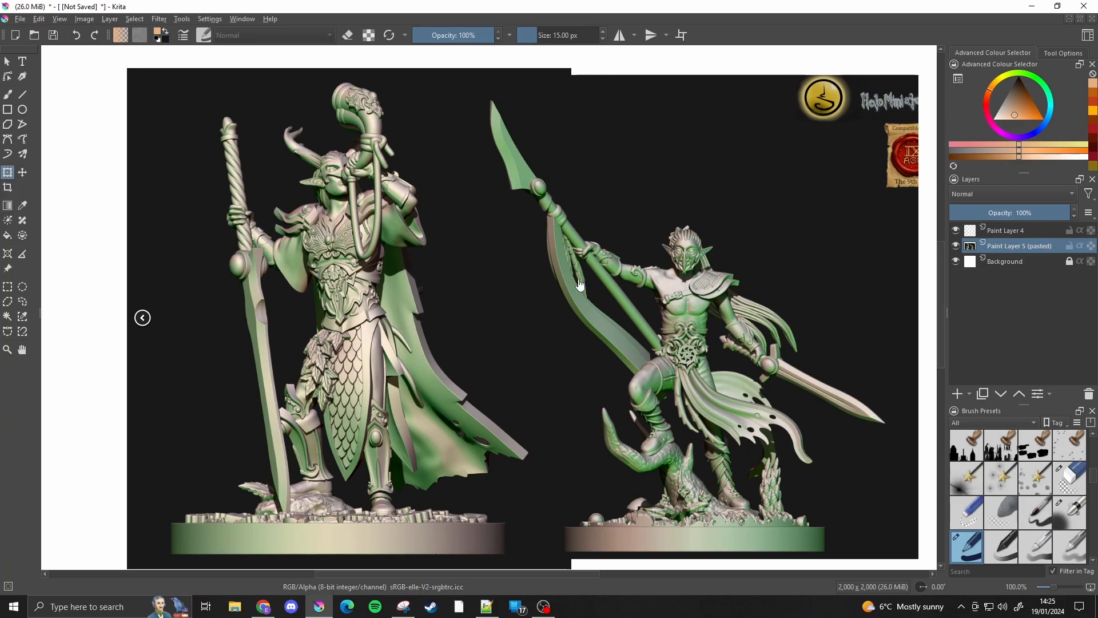
Set the Contiguous Selection tool's threshold to 15 and select the dark background around both miniatures
{"action": "left_click", "coordinate": [7, 316]}
{"action": "left_click", "coordinate": [1063, 53]}
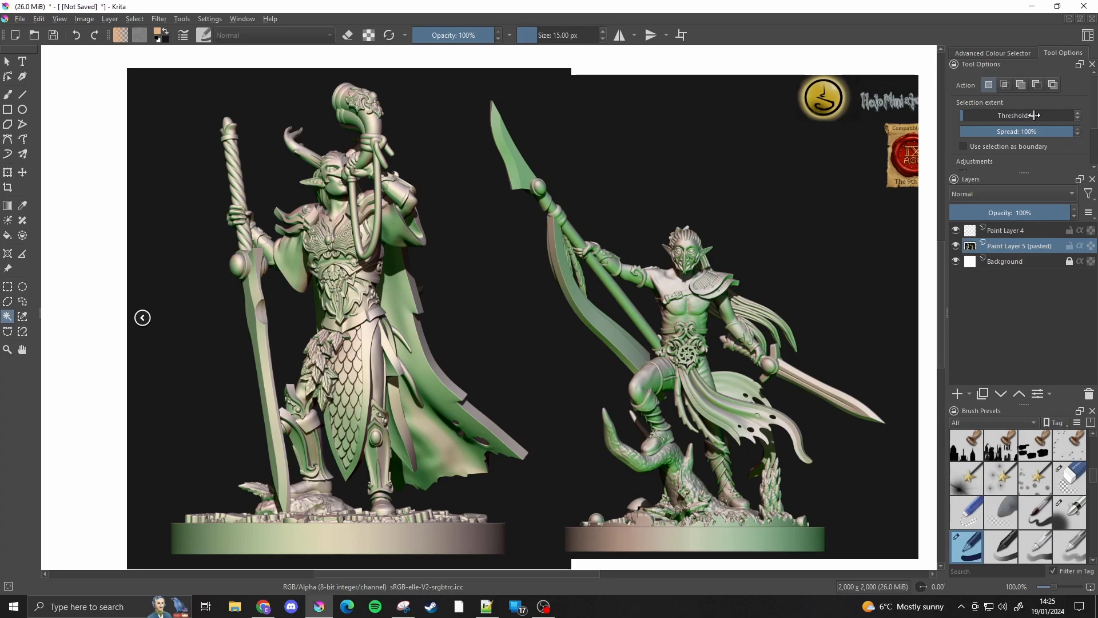
{"action": "left_click", "coordinate": [1078, 113]}
{"action": "left_click", "coordinate": [1079, 112]}
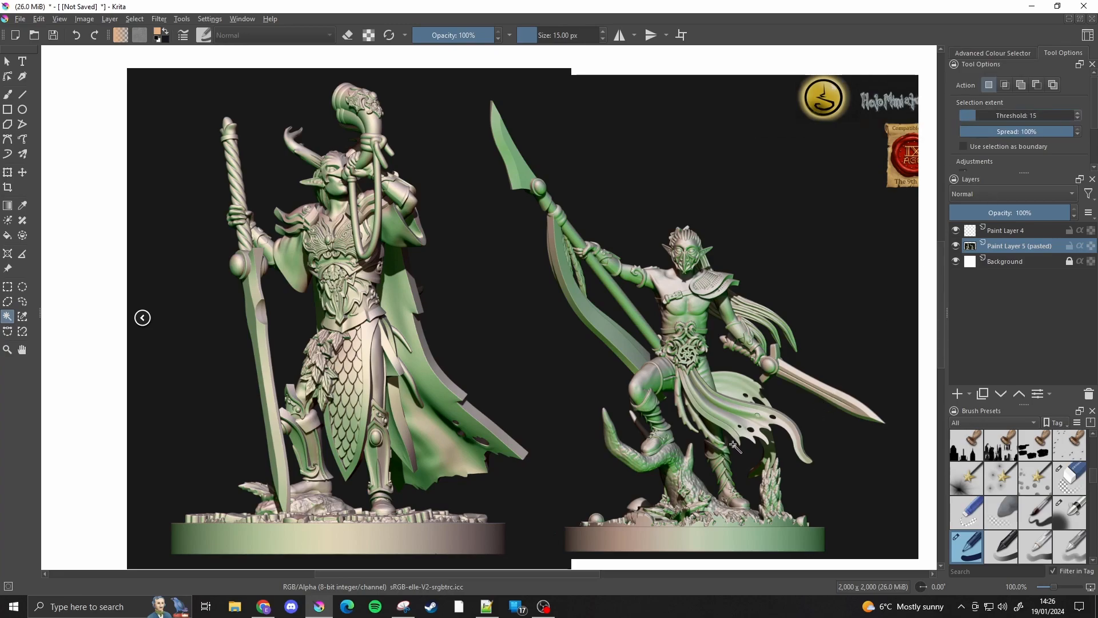
{"action": "left_click", "coordinate": [749, 459]}
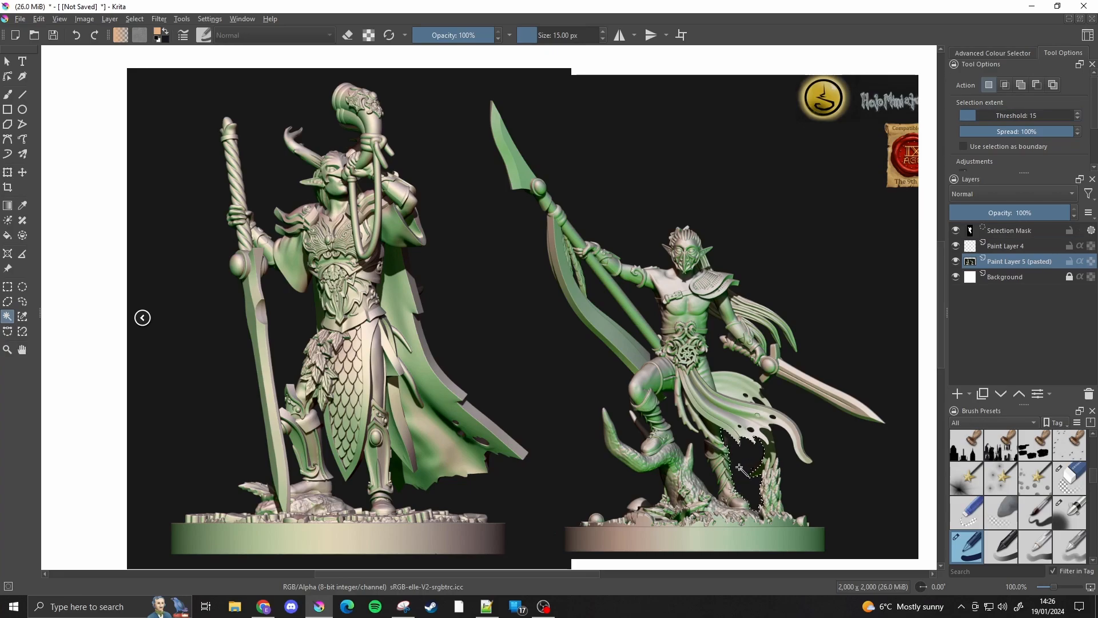
{"action": "left_click", "coordinate": [717, 332]}
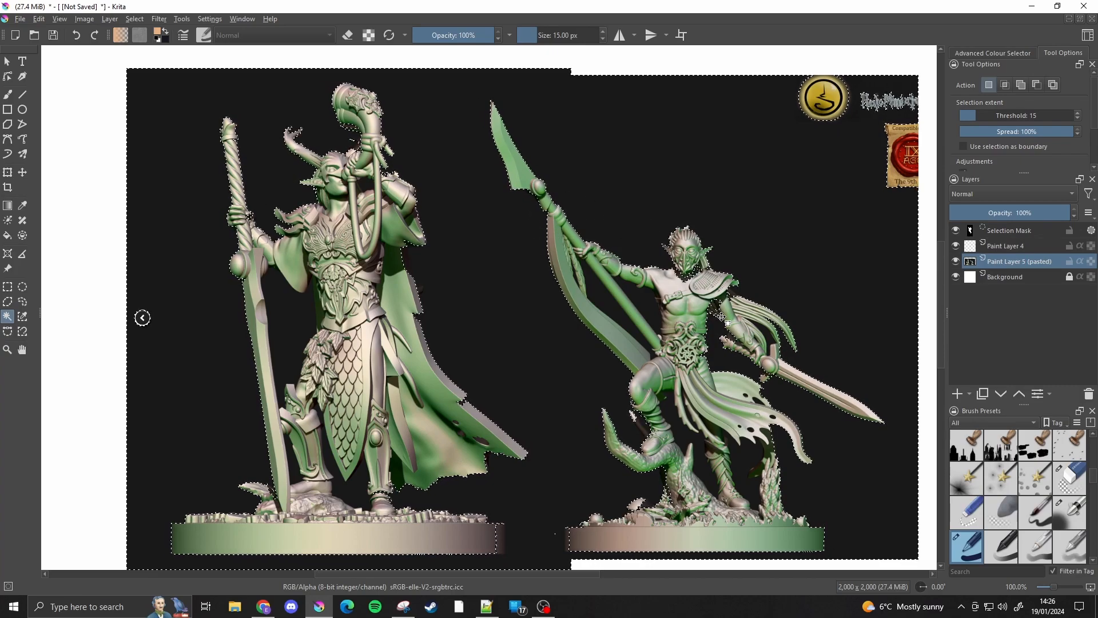
Lower the selection threshold to 3 and select the dark gap between the spear ranger's waist and sword arm
{"action": "scroll", "coordinate": [718, 312], "scroll_direction": "up", "scroll_amount": 4}
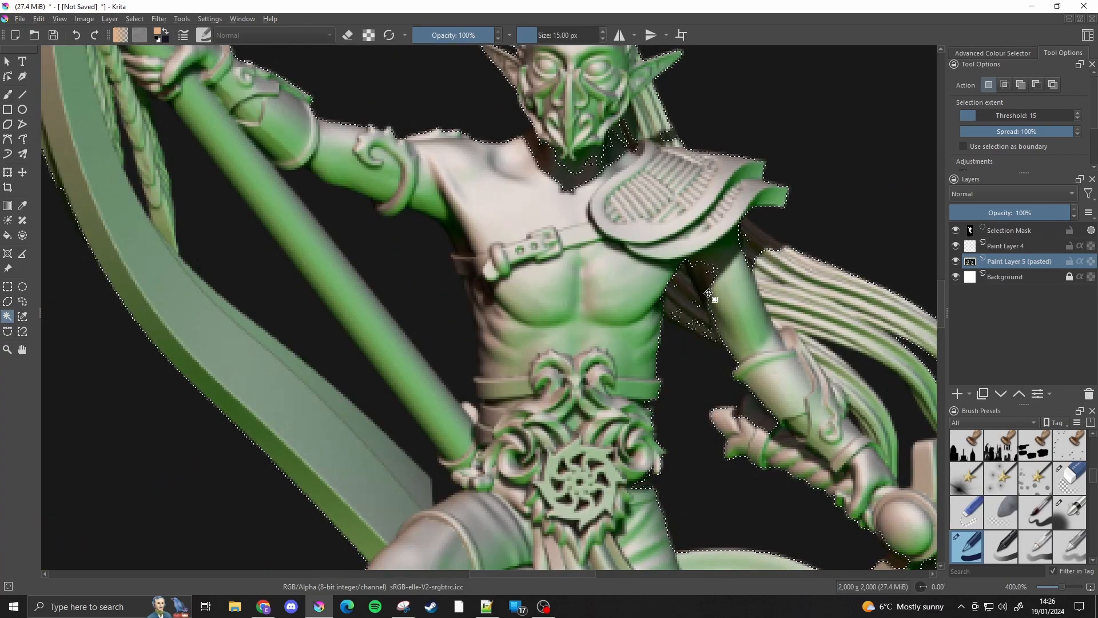
{"action": "left_click", "coordinate": [1077, 118]}
{"action": "left_click", "coordinate": [1076, 118]}
{"action": "left_click", "coordinate": [1077, 118]}
{"action": "left_click", "coordinate": [1077, 117]}
{"action": "left_click", "coordinate": [1077, 118]}
{"action": "left_click", "coordinate": [1077, 118]}
{"action": "left_click", "coordinate": [1077, 117]}
{"action": "left_click", "coordinate": [1077, 118]}
{"action": "left_click", "coordinate": [1076, 118]}
{"action": "left_click", "coordinate": [1077, 118]}
{"action": "left_click", "coordinate": [1077, 118]}
{"action": "left_click", "coordinate": [1077, 118]}
{"action": "scroll", "coordinate": [609, 299], "scroll_direction": "down", "scroll_amount": 3}
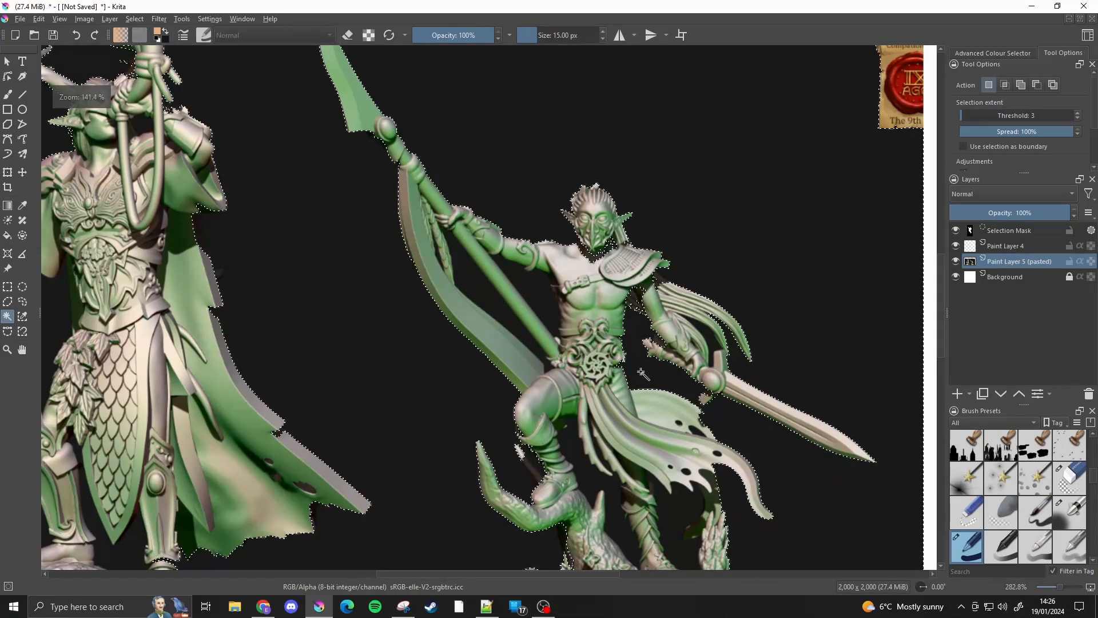
{"action": "left_click", "coordinate": [645, 376]}
{"action": "scroll", "coordinate": [726, 422], "scroll_direction": "up", "scroll_amount": 2}
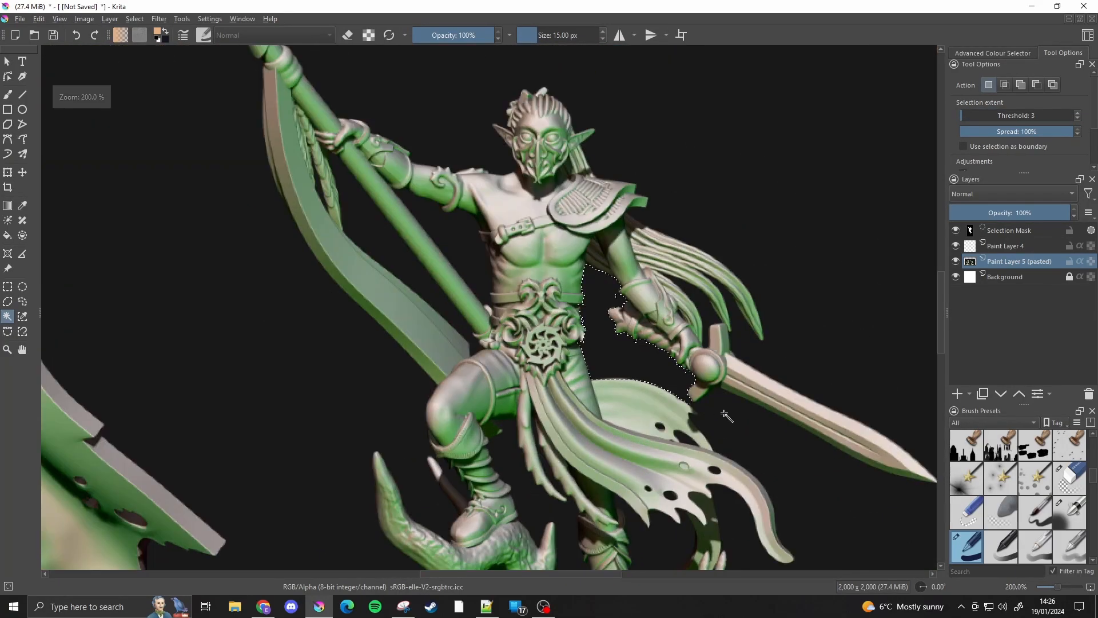
{"action": "scroll", "coordinate": [624, 329], "scroll_direction": "down", "scroll_amount": 3}
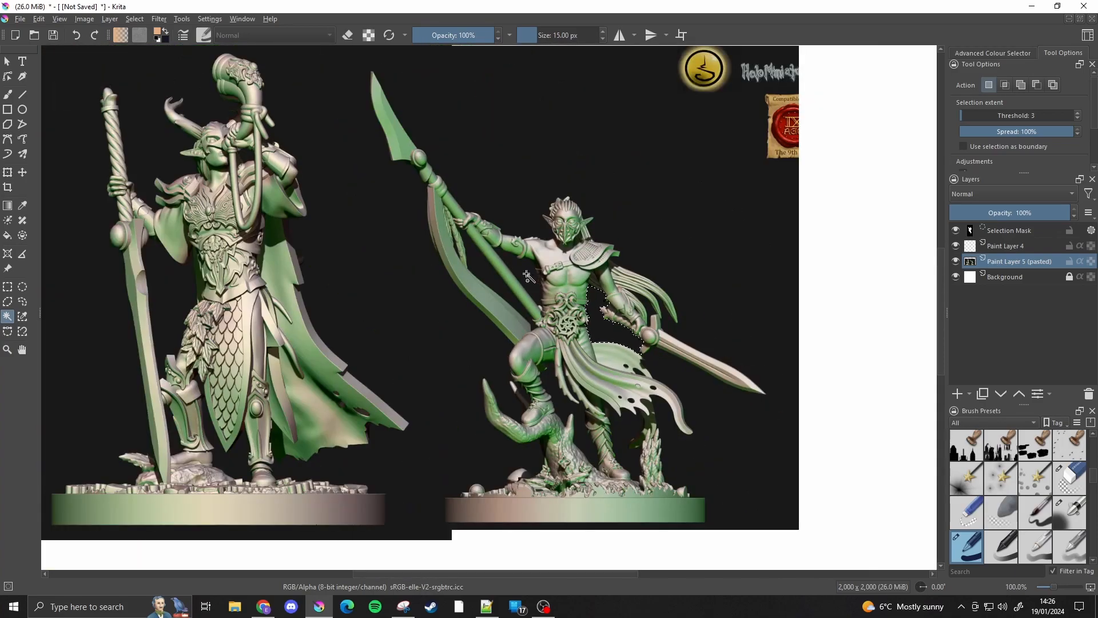
Select the dark background around both miniatures and add the gap between the spear ranger's legs and the holes in the loincloth
{"action": "left_click", "coordinate": [524, 184]}
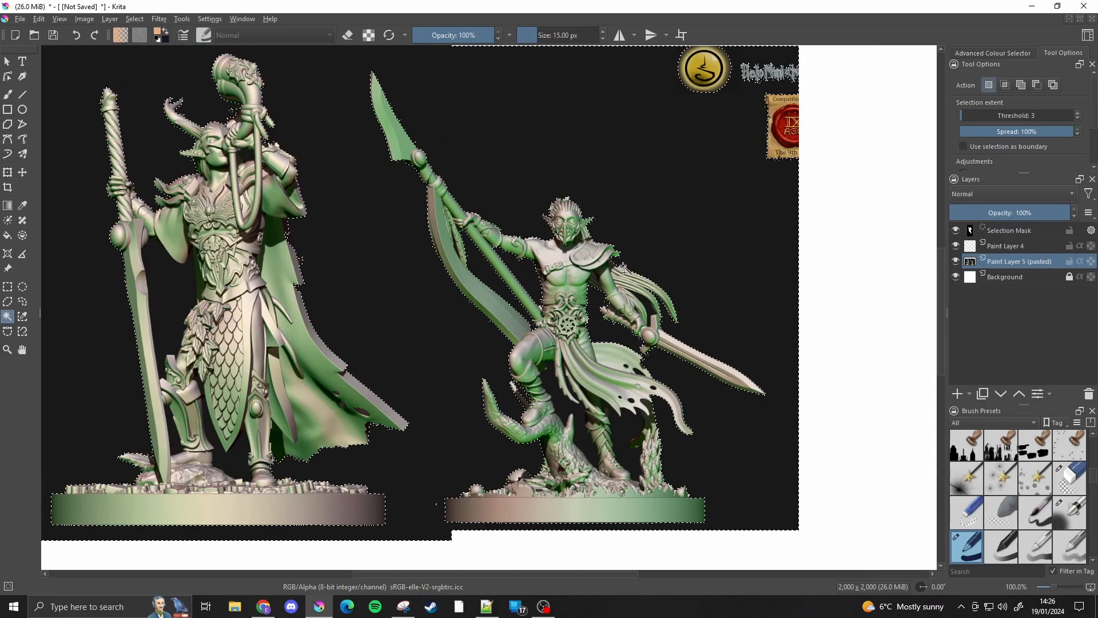
{"action": "scroll", "coordinate": [641, 457], "scroll_direction": "up", "scroll_amount": 3}
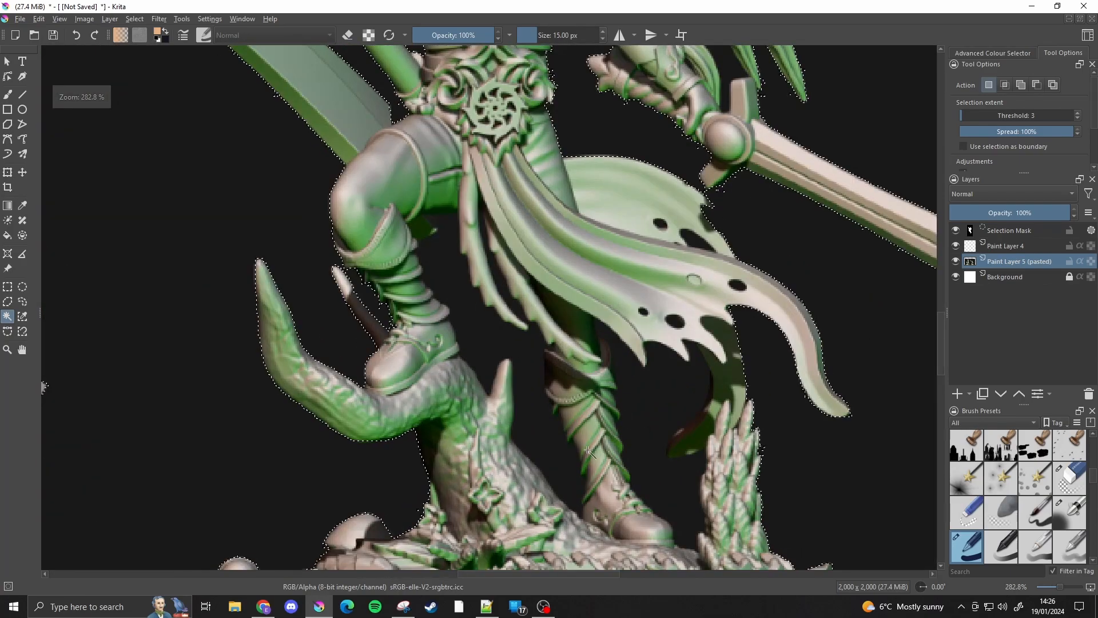
{"action": "left_click", "coordinate": [658, 393], "text": "shift"}
{"action": "left_click", "coordinate": [674, 321], "text": "shift"}
{"action": "left_click", "coordinate": [644, 313], "text": "shift"}
{"action": "left_click", "coordinate": [689, 237], "text": "shift"}
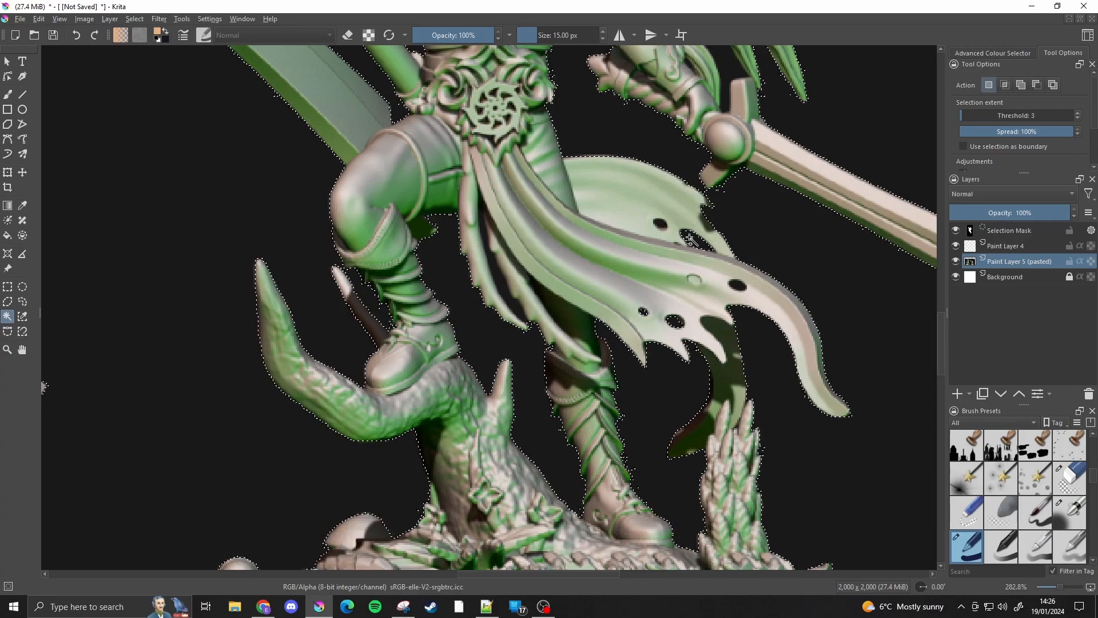
{"action": "left_click", "coordinate": [661, 225], "text": "shift"}
{"action": "left_click", "coordinate": [737, 286], "text": "shift"}
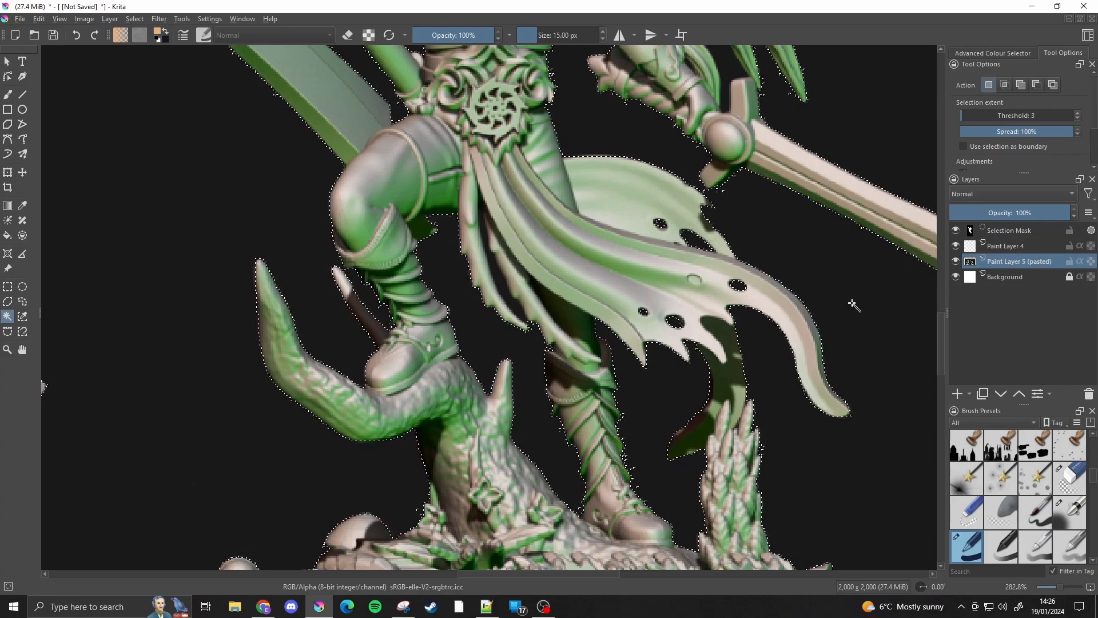
Add the enclosed dark gaps around the horn-blowing ranger's legs, sword and head to the background selection and check both miniatures' outlines
{"action": "scroll", "coordinate": [852, 306], "scroll_direction": "down", "scroll_amount": 3}
{"action": "scroll", "coordinate": [824, 222], "scroll_direction": "up", "scroll_amount": 4}
{"action": "scroll", "coordinate": [858, 240], "scroll_direction": "down", "scroll_amount": 4}
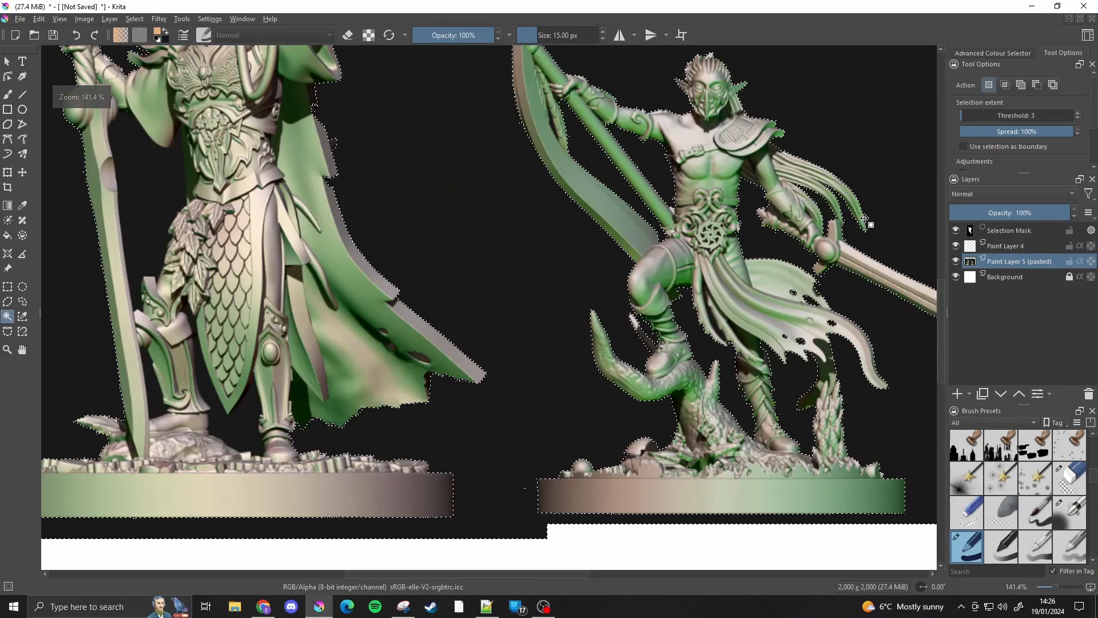
{"action": "scroll", "coordinate": [394, 403], "scroll_direction": "up", "scroll_amount": 2}
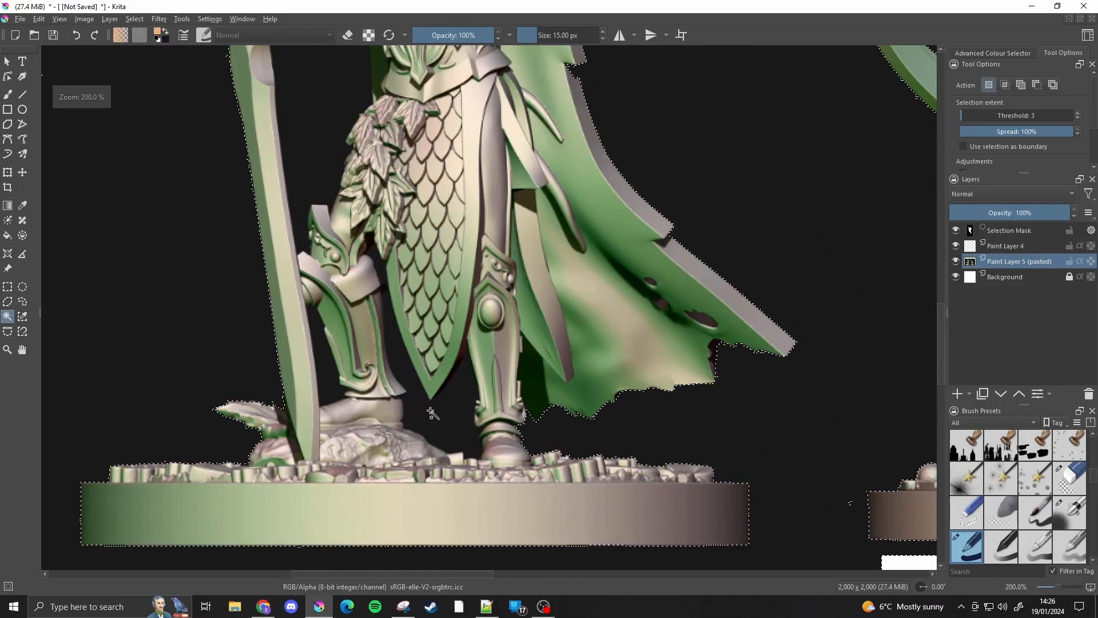
{"action": "scroll", "coordinate": [333, 389], "scroll_direction": "down", "scroll_amount": 2}
{"action": "scroll", "coordinate": [390, 432], "scroll_direction": "up", "scroll_amount": 4}
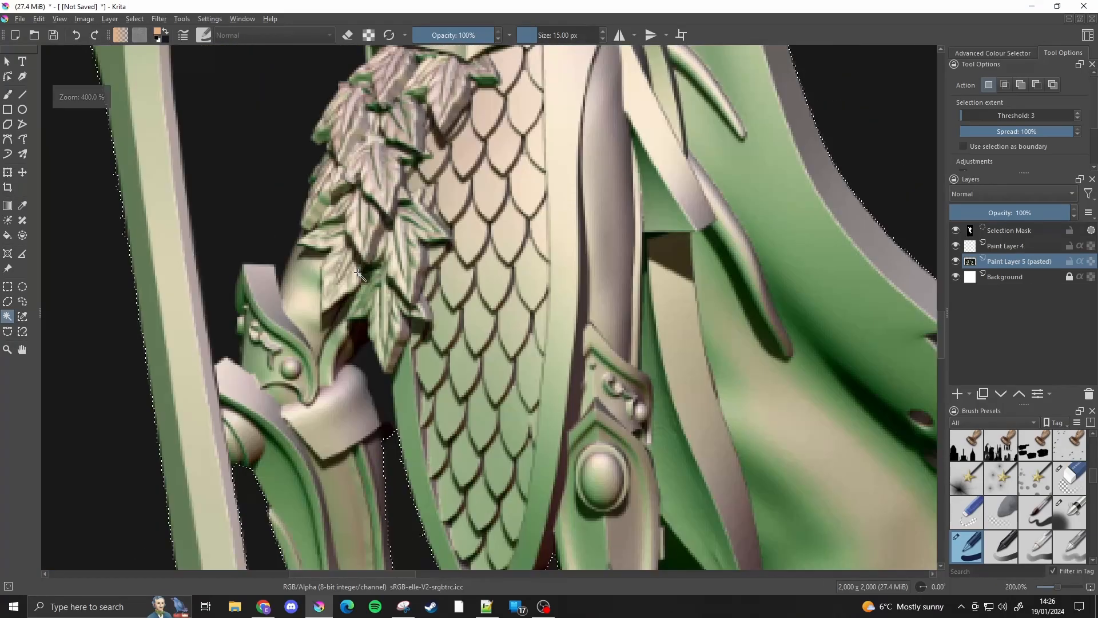
{"action": "scroll", "coordinate": [366, 372], "scroll_direction": "down", "scroll_amount": 3}
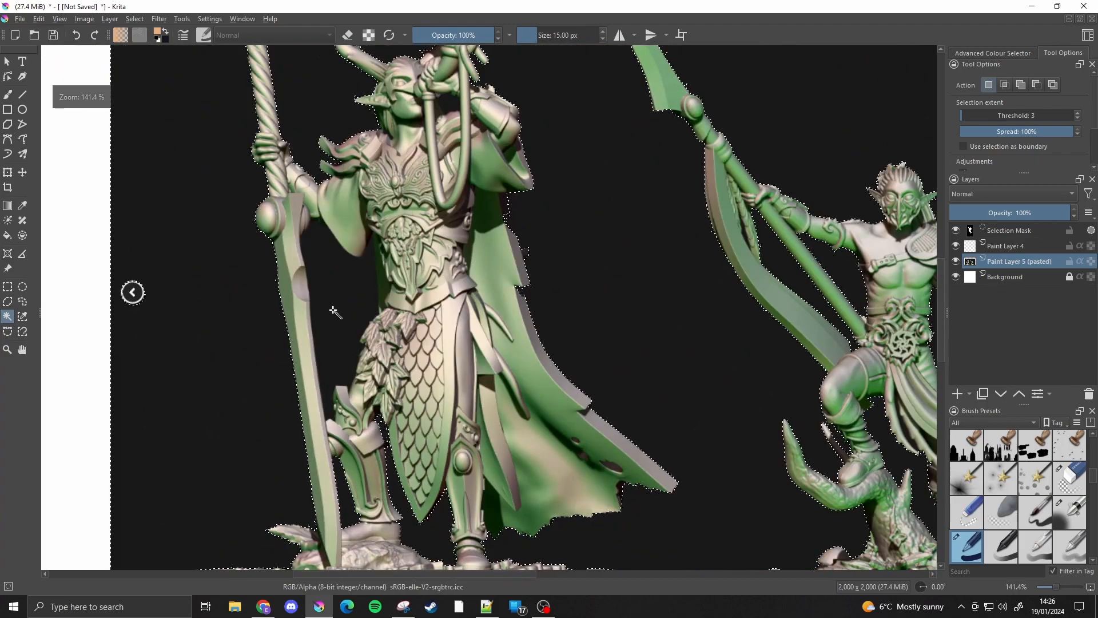
{"action": "scroll", "coordinate": [350, 324], "scroll_direction": "down", "scroll_amount": 1}
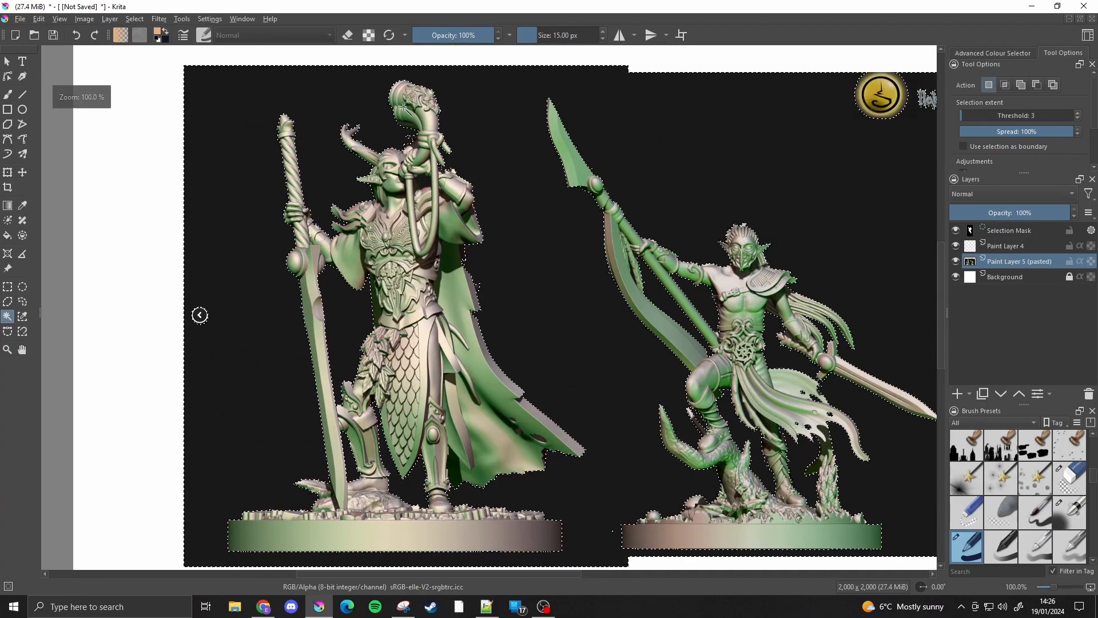
{"action": "scroll", "coordinate": [462, 323], "scroll_direction": "up", "scroll_amount": 3}
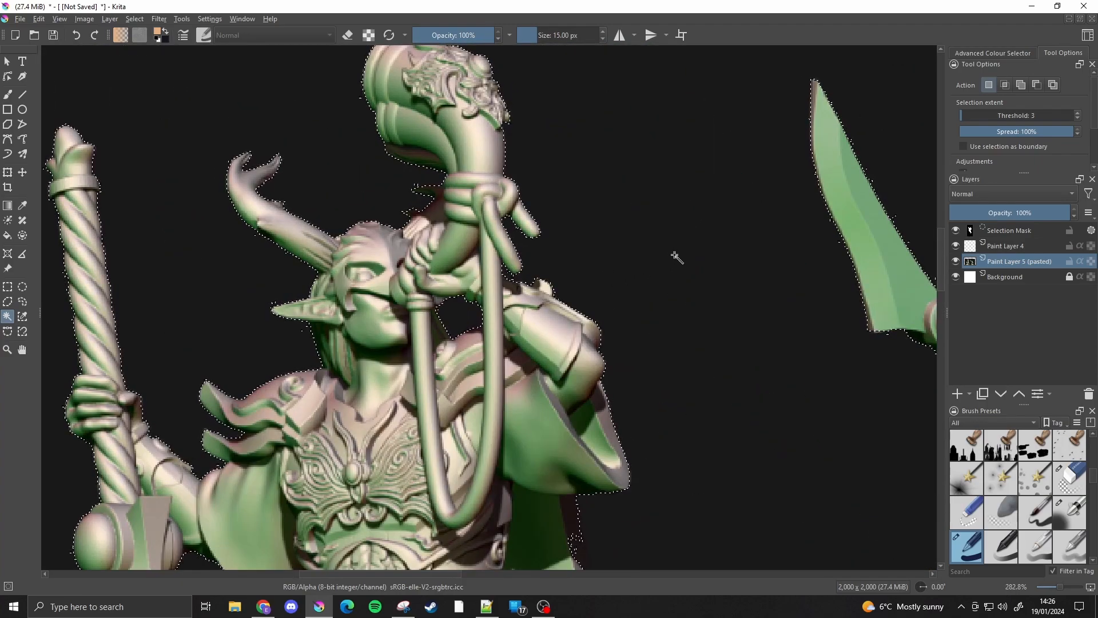
{"action": "scroll", "coordinate": [274, 235], "scroll_direction": "down", "scroll_amount": 3}
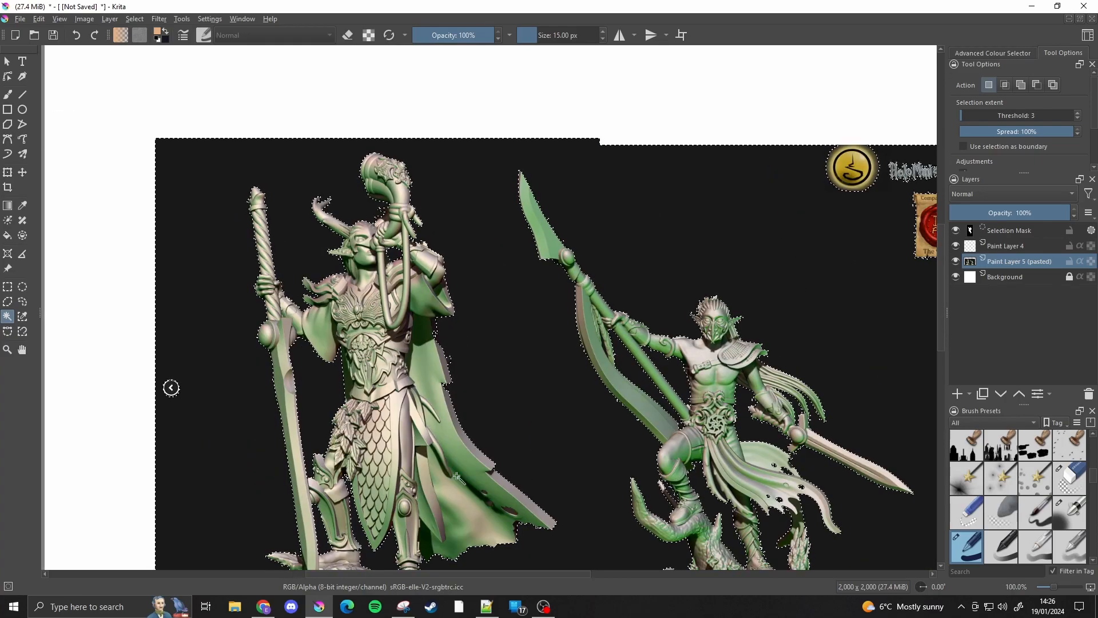
{"action": "scroll", "coordinate": [218, 340], "scroll_direction": "down", "scroll_amount": 1}
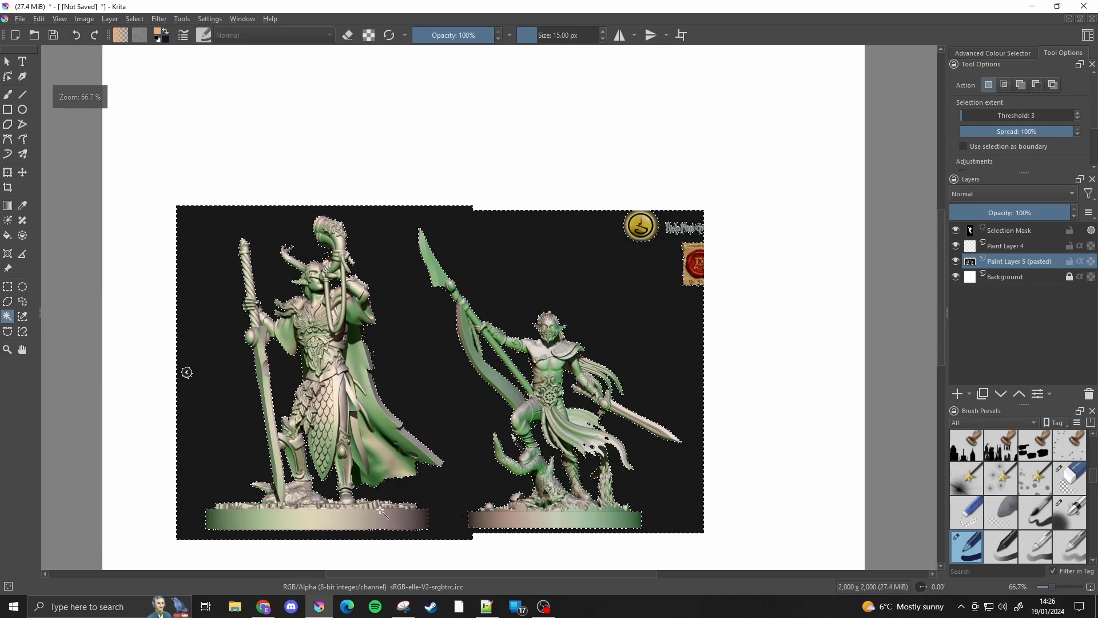
{"action": "scroll", "coordinate": [595, 457], "scroll_direction": "up", "scroll_amount": 1}
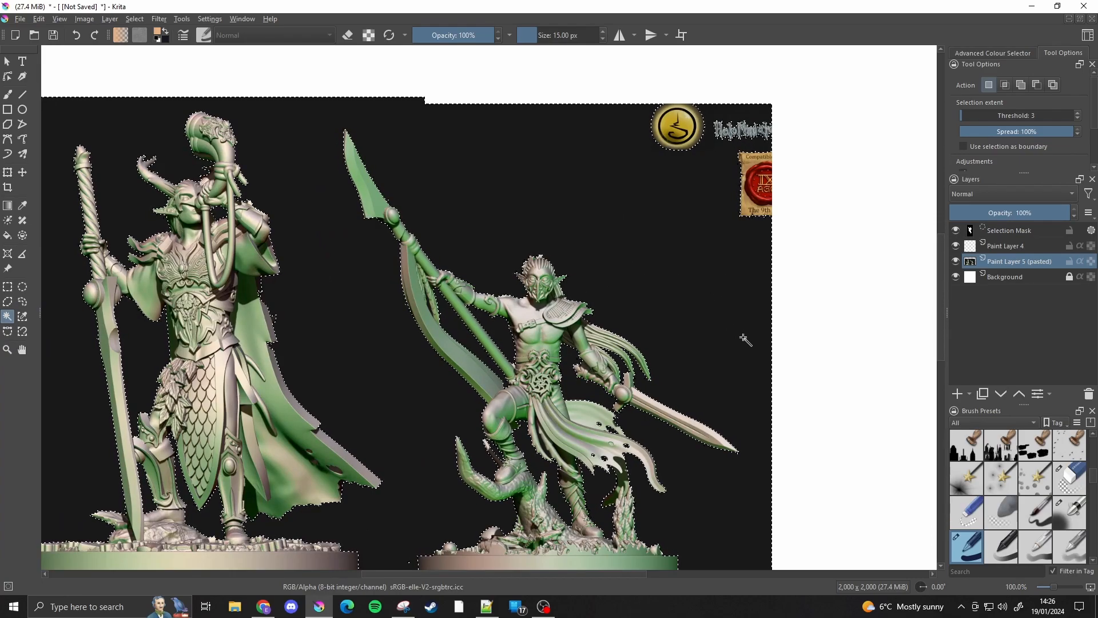
{"action": "scroll", "coordinate": [747, 343], "scroll_direction": "down", "scroll_amount": 1}
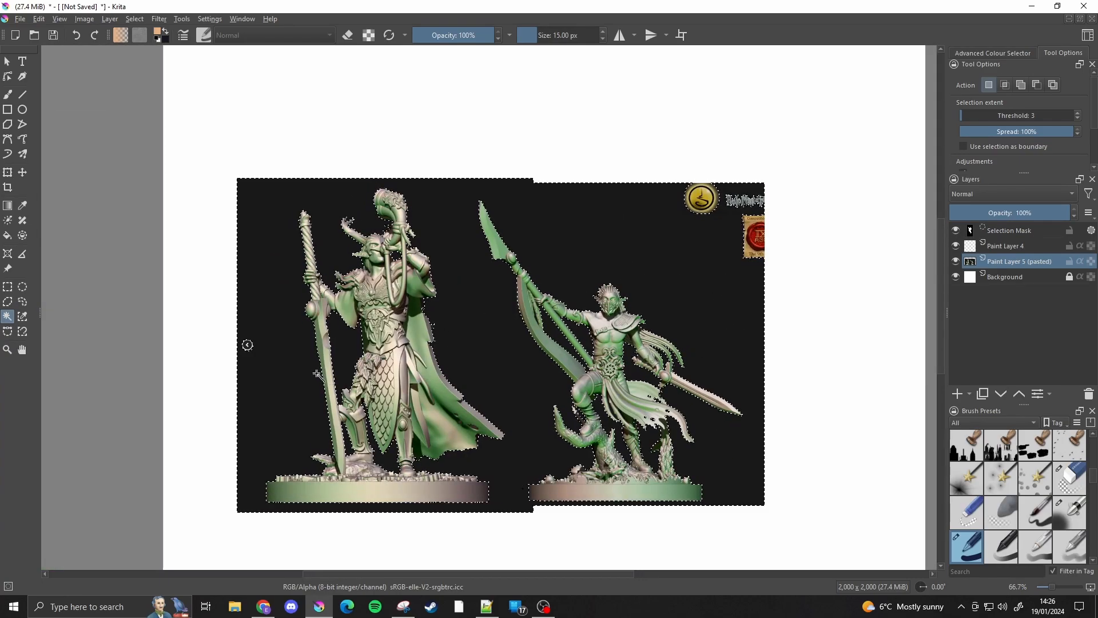
Add the round arrow icon beside the horn-blowing ranger and the logos above the spear ranger to the selection with freehand outlines
{"action": "scroll", "coordinate": [217, 350], "scroll_direction": "up", "scroll_amount": 2}
{"action": "scroll", "coordinate": [217, 349], "scroll_direction": "up", "scroll_amount": 1}
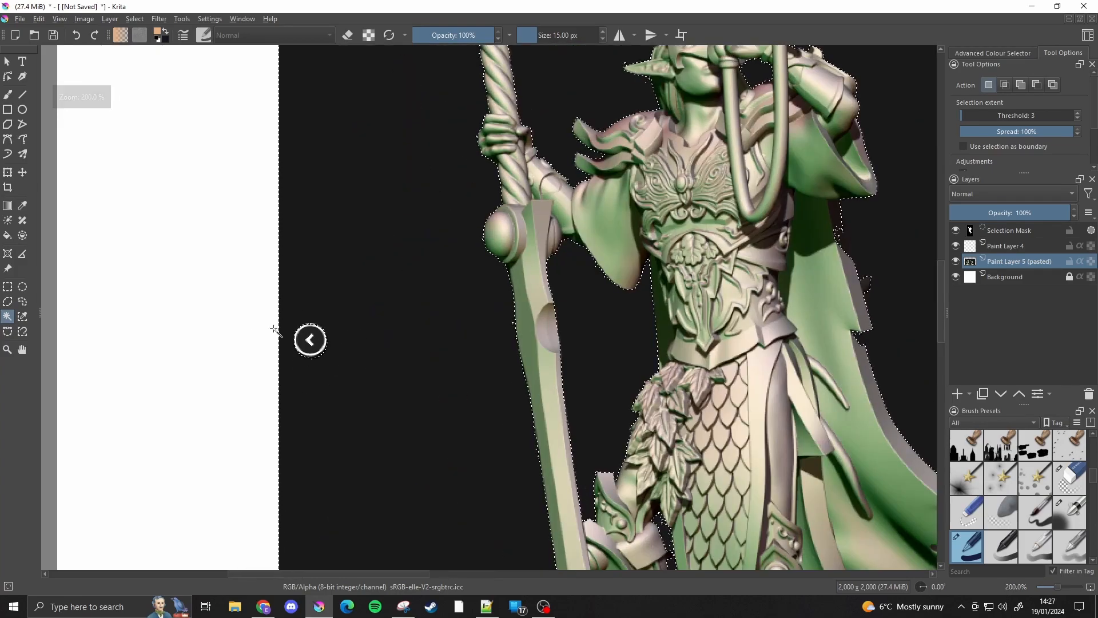
{"action": "left_click", "coordinate": [23, 303]}
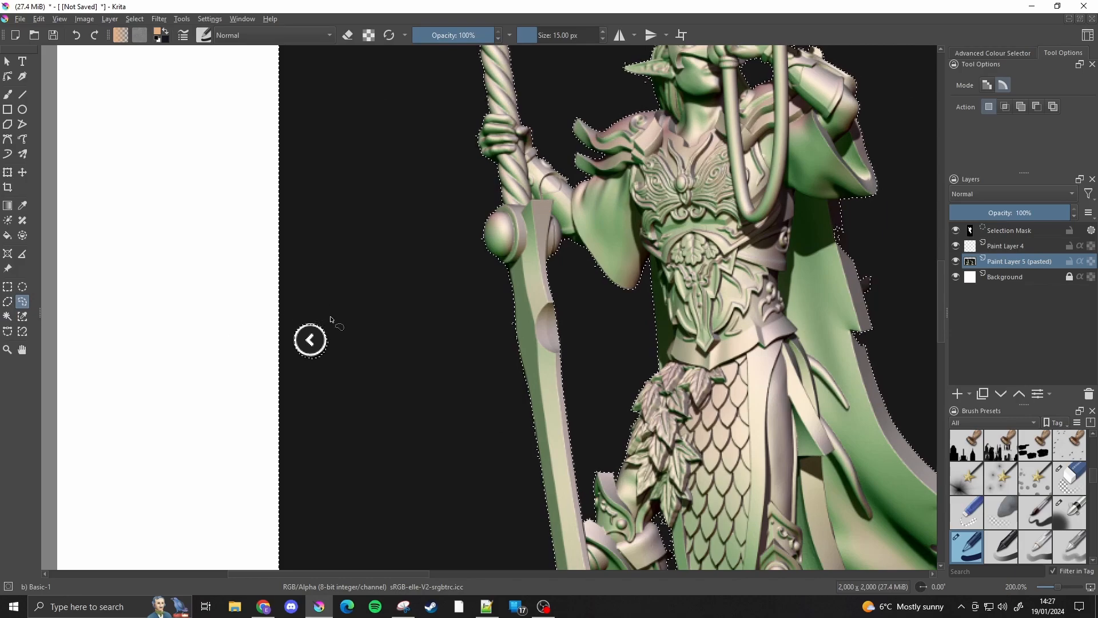
{"action": "mouse_move", "coordinate": [318, 306]}
{"action": "left_mouse_down"}
{"action": "mouse_move", "coordinate": [265, 347]}
{"action": "mouse_move", "coordinate": [355, 311]}
{"action": "left_mouse_up"}
{"action": "scroll", "coordinate": [152, 314], "scroll_direction": "down", "scroll_amount": 4}
{"action": "scroll", "coordinate": [578, 194], "scroll_direction": "up", "scroll_amount": 3}
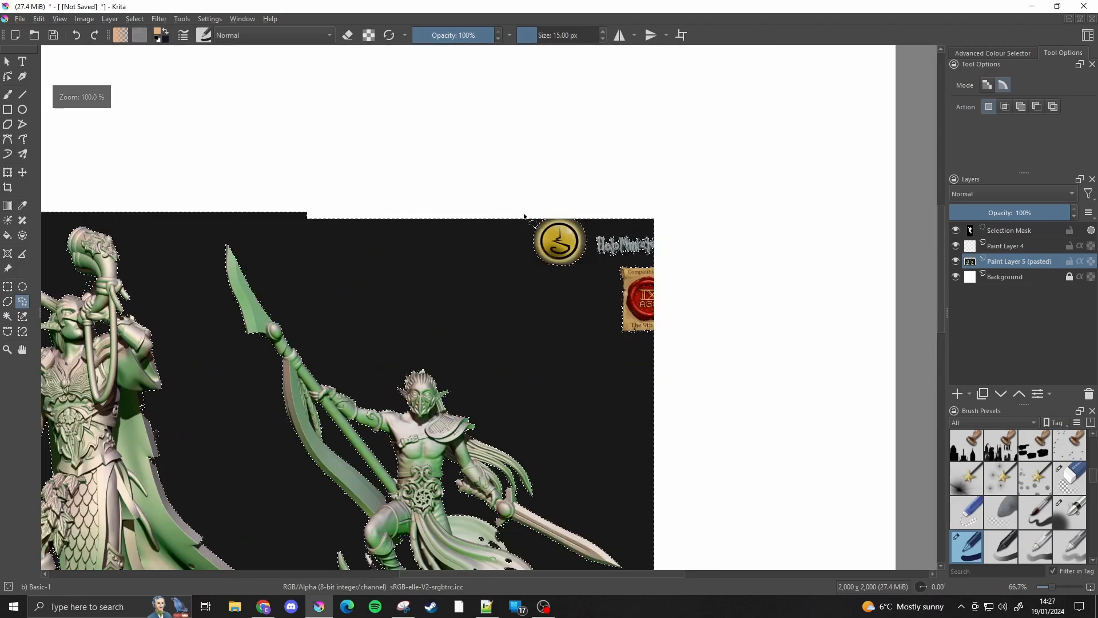
{"action": "mouse_move", "coordinate": [575, 181]}
{"action": "left_mouse_down"}
{"action": "mouse_move", "coordinate": [520, 320]}
{"action": "mouse_move", "coordinate": [723, 177]}
{"action": "mouse_move", "coordinate": [674, 179]}
{"action": "left_mouse_up"}
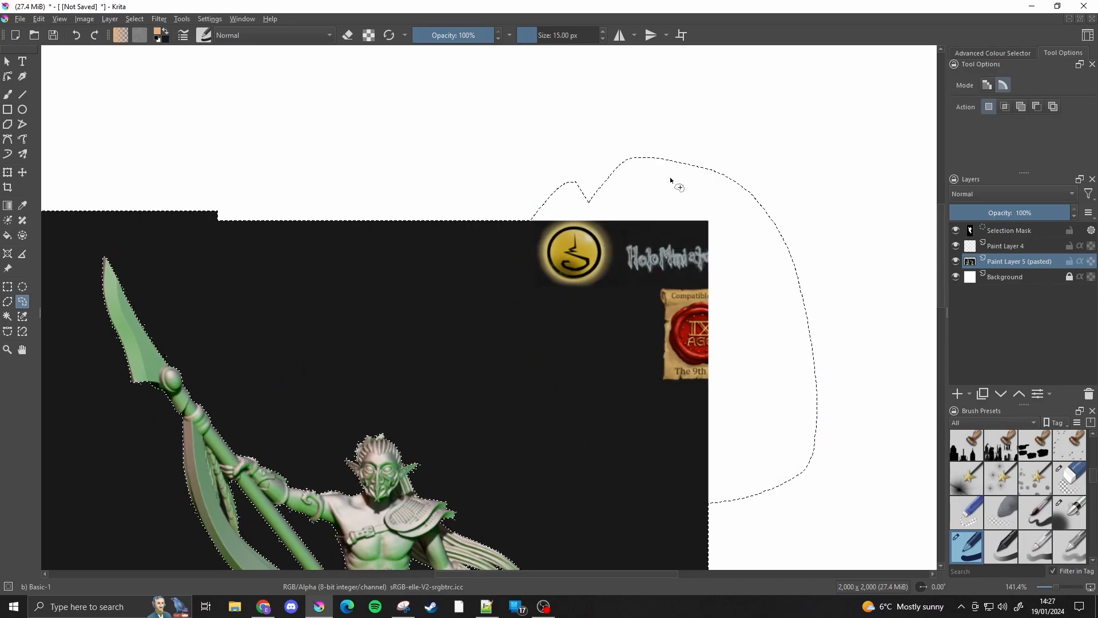
Cut the selected background to a new layer, deselect, and check the cut-out by hiding and showing that background layer
{"action": "scroll", "coordinate": [775, 276], "scroll_direction": "down", "scroll_amount": 4}
{"action": "scroll", "coordinate": [775, 276], "scroll_direction": "up", "scroll_amount": 1}
{"action": "scroll", "coordinate": [709, 278], "scroll_direction": "up", "scroll_amount": 1}
{"action": "scroll", "coordinate": [544, 375], "scroll_direction": "down", "scroll_amount": 1}
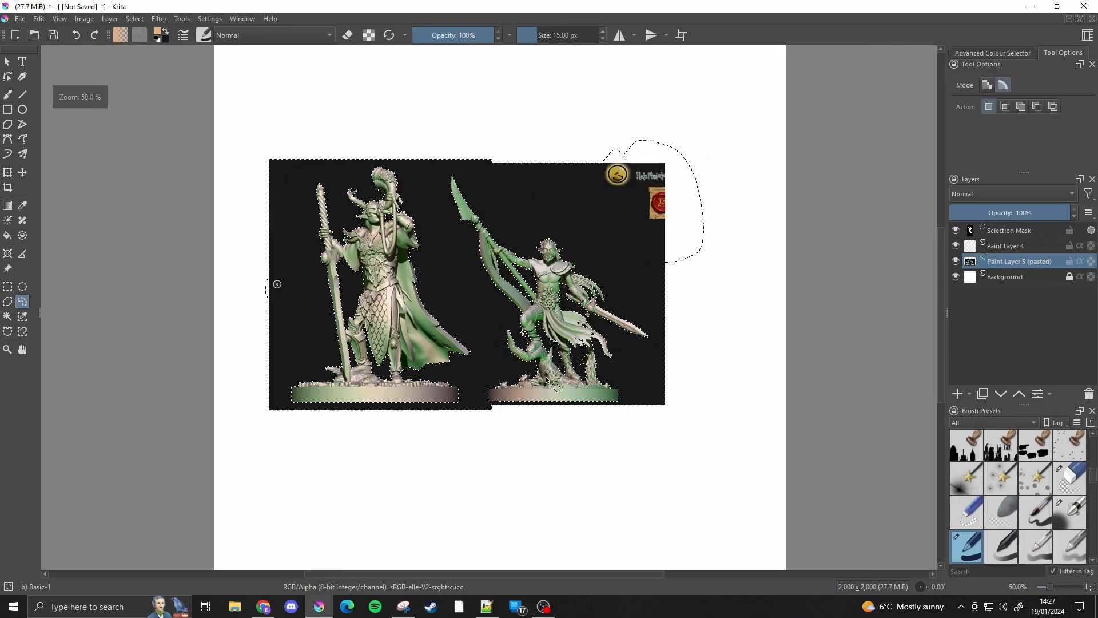
{"action": "scroll", "coordinate": [347, 212], "scroll_direction": "up", "scroll_amount": 1}
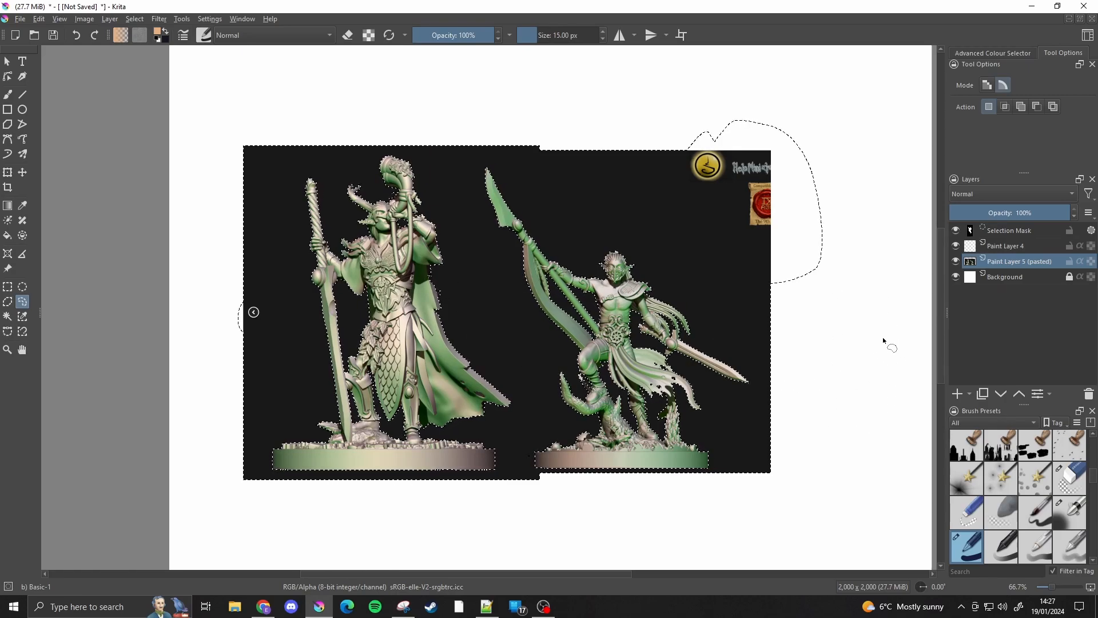
{"action": "scroll", "coordinate": [362, 247], "scroll_direction": "down", "scroll_amount": 1}
{"action": "scroll", "coordinate": [496, 238], "scroll_direction": "up", "scroll_amount": 1}
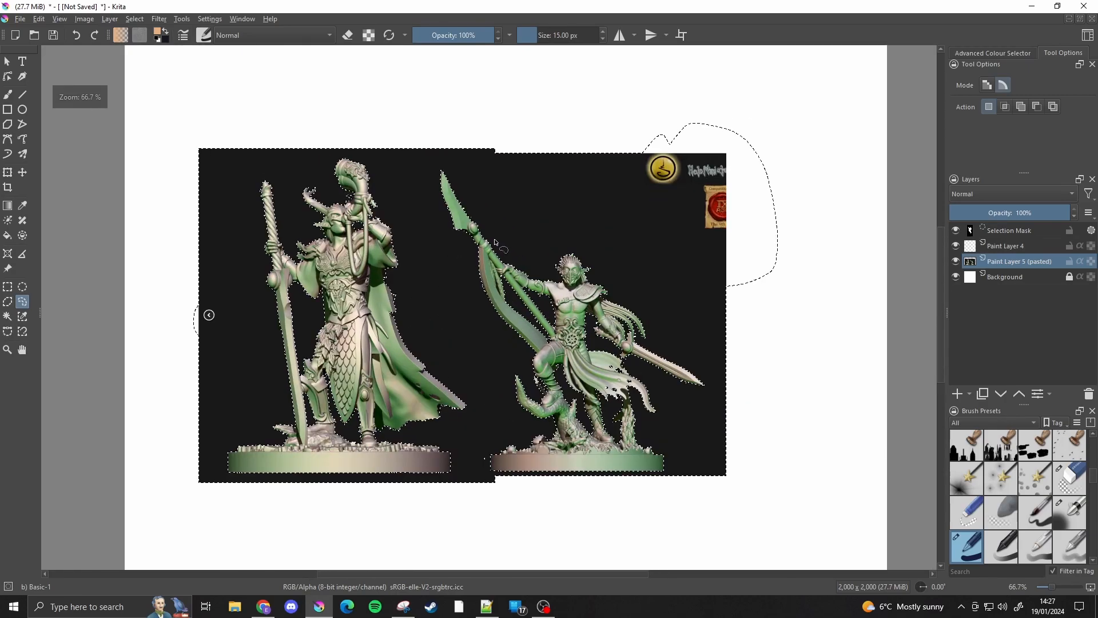
{"action": "right_click", "coordinate": [611, 239]}
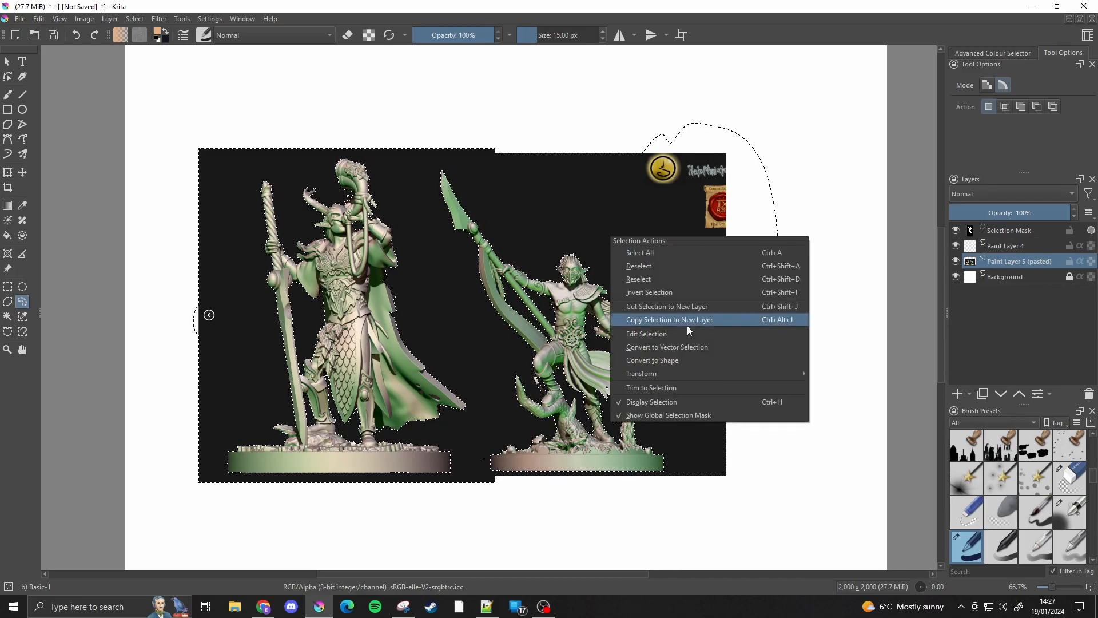
{"action": "left_click", "coordinate": [673, 307]}
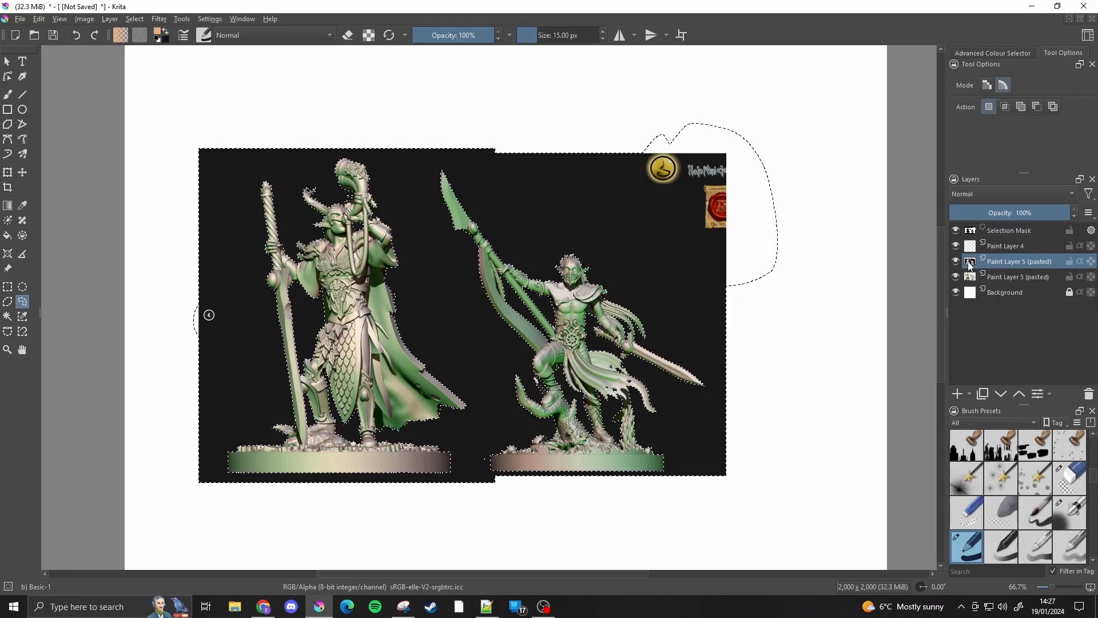
{"action": "key", "text": "ctrl+shift+a"}
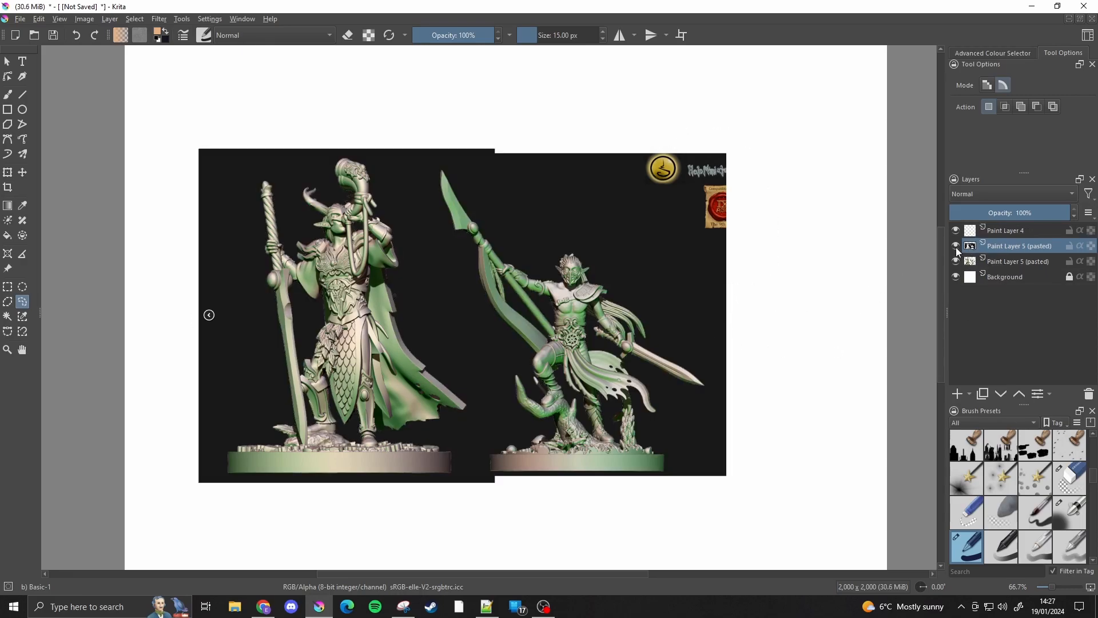
{"action": "left_click", "coordinate": [955, 246]}
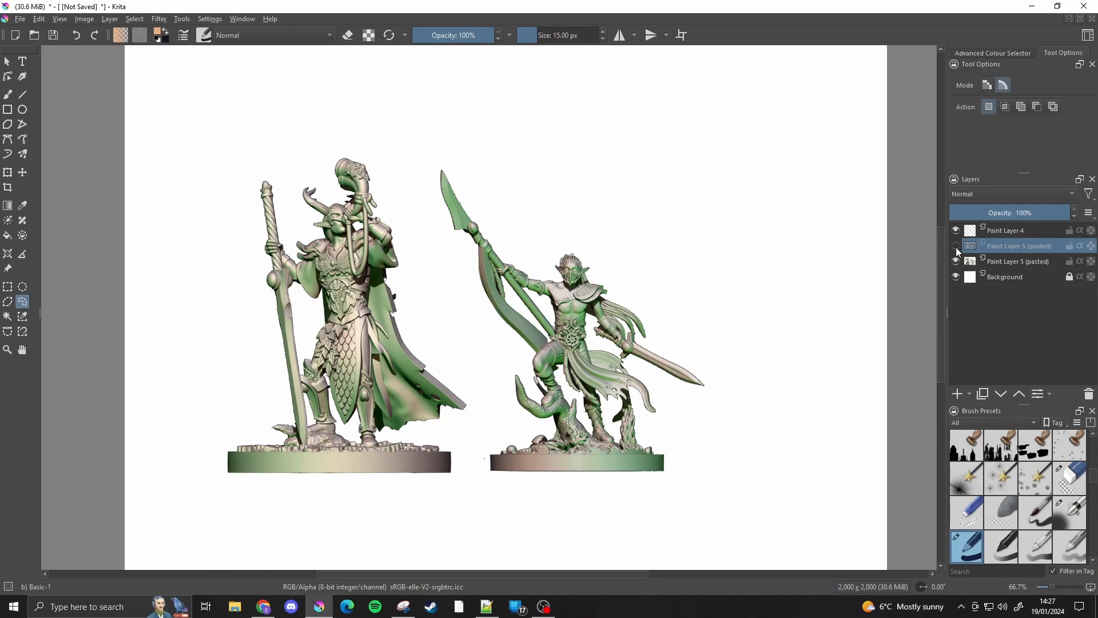
{"action": "left_click", "coordinate": [955, 245]}
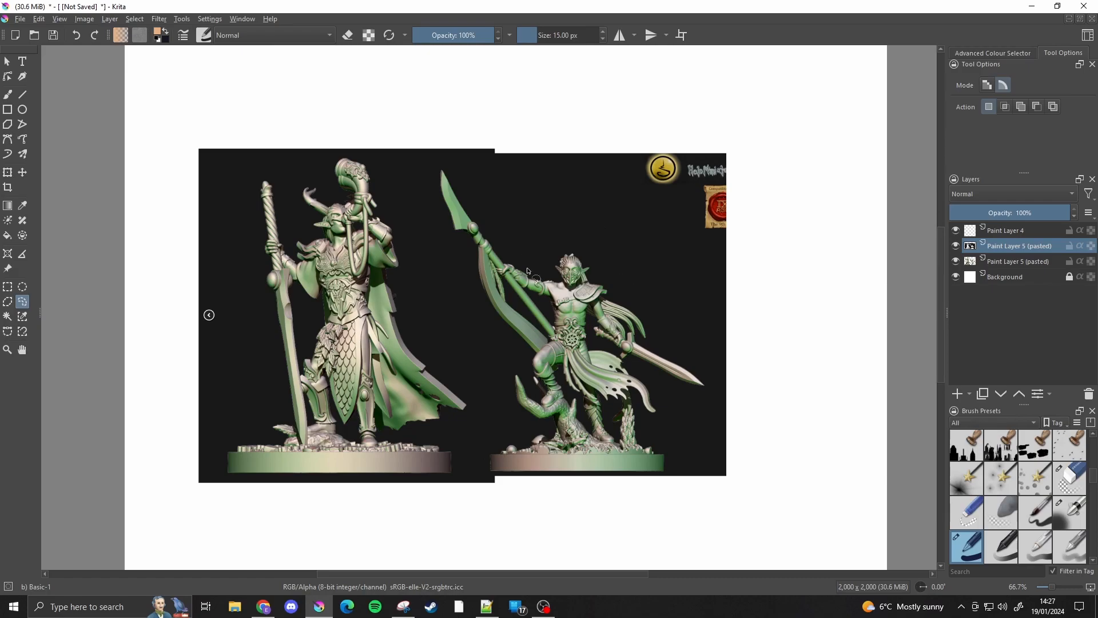
Move the cut-out miniatures layer above the dark background layer and check it by hiding and showing it
{"action": "left_click", "coordinate": [1013, 261]}
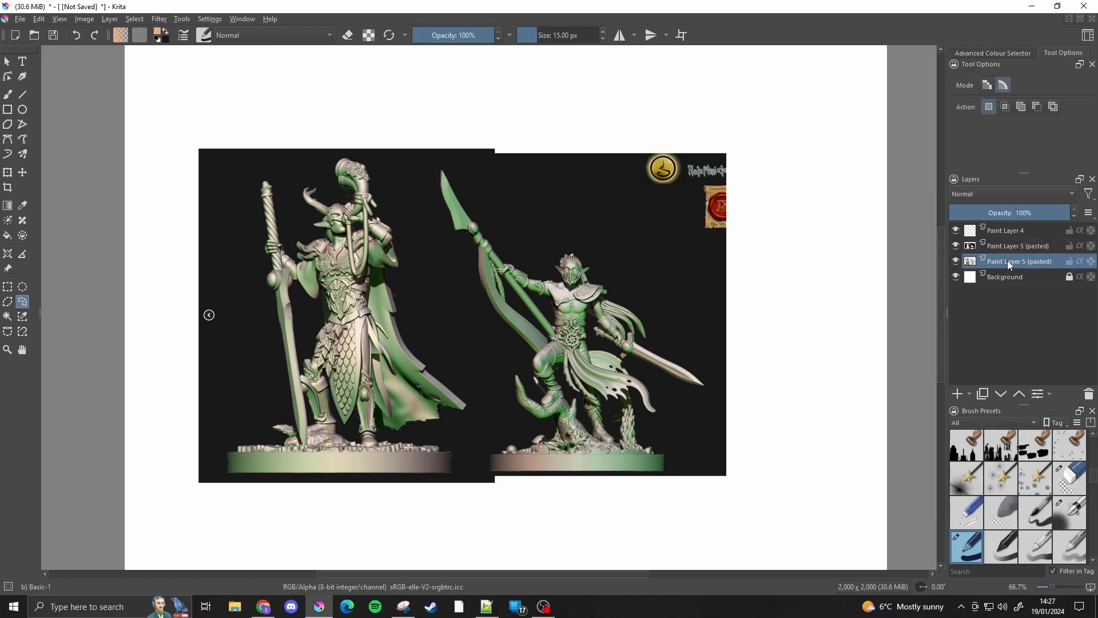
{"action": "left_click_drag", "start_coordinate": [1005, 263], "coordinate": [1005, 243]}
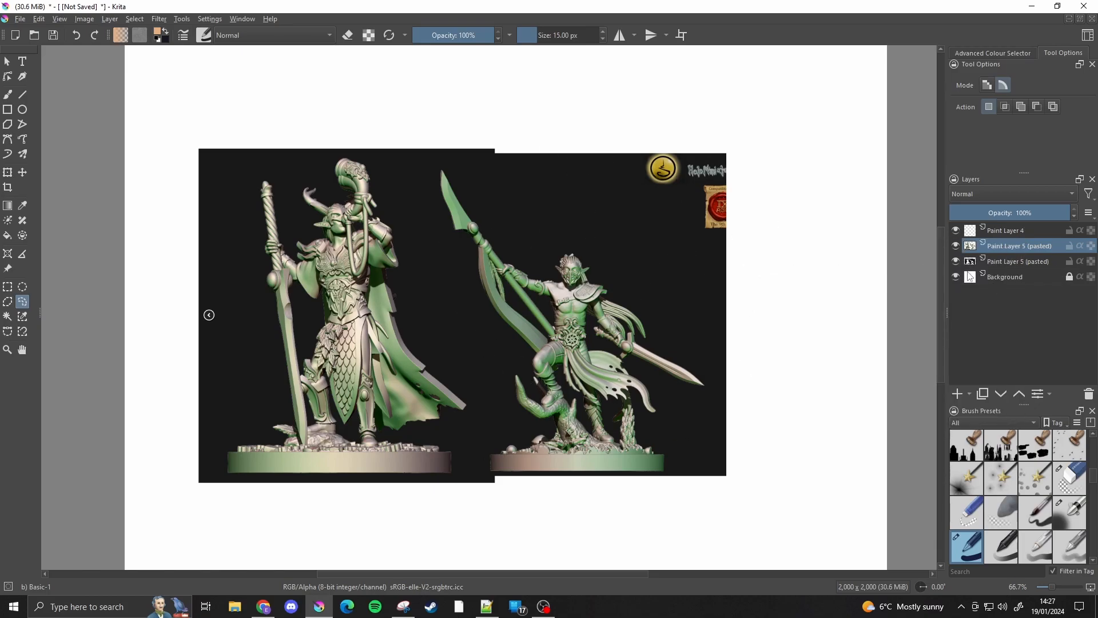
{"action": "left_click", "coordinate": [956, 245]}
{"action": "left_click", "coordinate": [955, 246]}
{"action": "scroll", "coordinate": [223, 261], "scroll_direction": "up", "scroll_amount": 1}
{"action": "scroll", "coordinate": [316, 205], "scroll_direction": "down", "scroll_amount": 1}
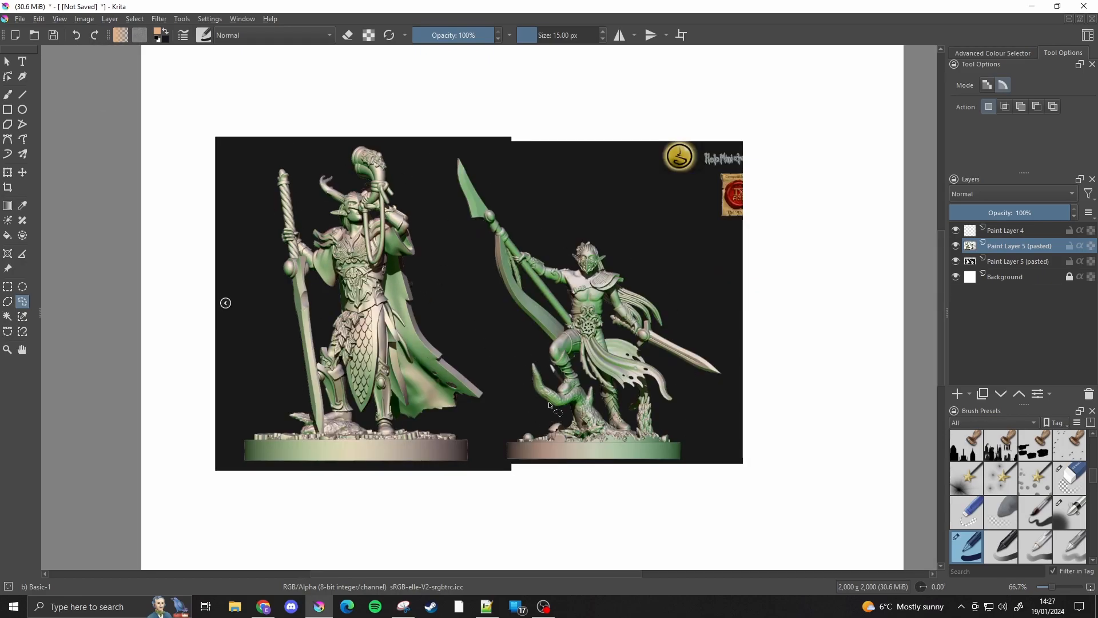
Try to transform the horn-blowing ranger separately within a freehand selection, undo the change and deselect
{"action": "left_click", "coordinate": [8, 286]}
{"action": "left_click_drag", "start_coordinate": [184, 104], "coordinate": [197, 291]}
{"action": "left_click", "coordinate": [22, 302]}
{"action": "mouse_move", "coordinate": [290, 108]}
{"action": "left_mouse_down"}
{"action": "mouse_move", "coordinate": [195, 298]}
{"action": "mouse_move", "coordinate": [192, 411]}
{"action": "mouse_move", "coordinate": [242, 518]}
{"action": "mouse_move", "coordinate": [411, 533]}
{"action": "mouse_move", "coordinate": [481, 496]}
{"action": "mouse_move", "coordinate": [498, 415]}
{"action": "mouse_move", "coordinate": [495, 357]}
{"action": "mouse_move", "coordinate": [425, 154]}
{"action": "mouse_move", "coordinate": [332, 108]}
{"action": "left_mouse_up"}
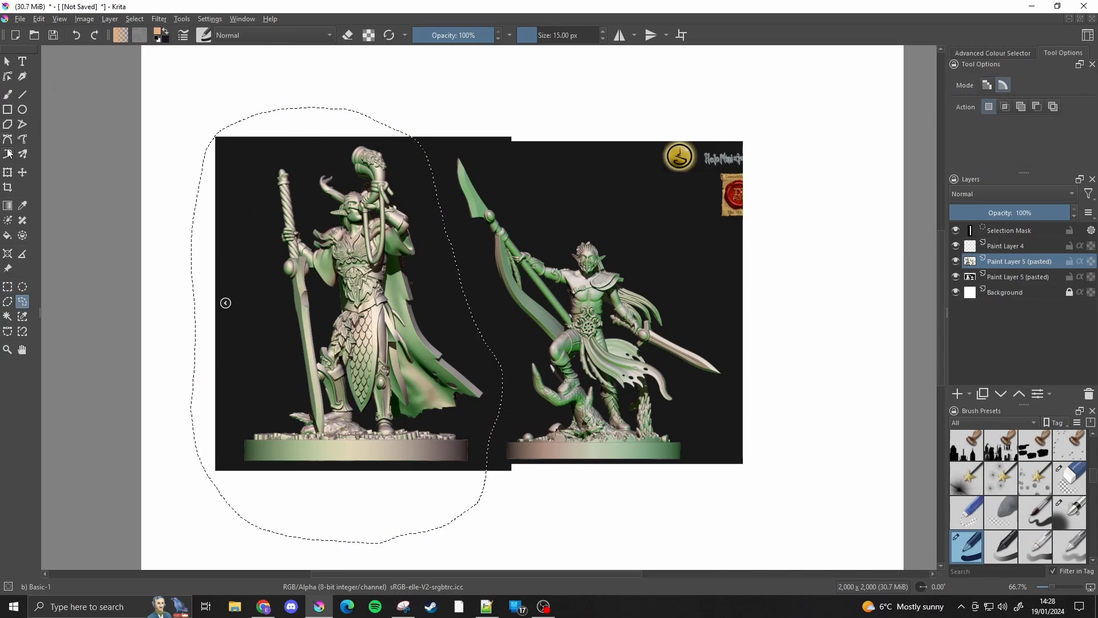
{"action": "left_click", "coordinate": [7, 172]}
{"action": "left_click_drag", "start_coordinate": [192, 108], "coordinate": [222, 159]}
{"action": "key", "text": "ctrl+z"}
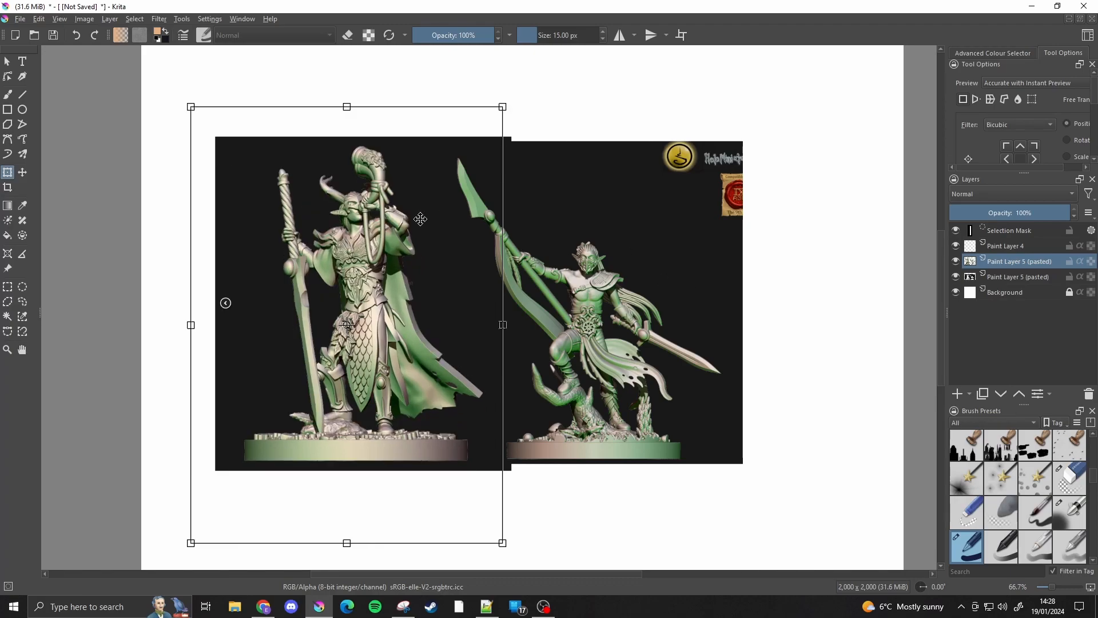
{"action": "key", "text": "ctrl+shift+a"}
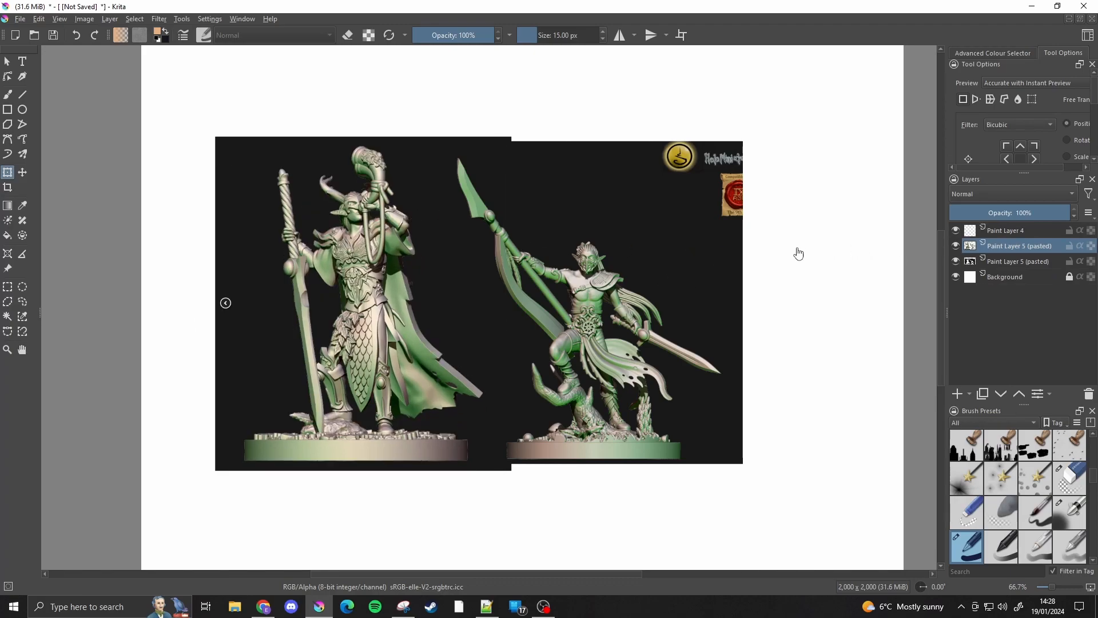
Desaturate the cut-out miniatures layer with the Lightness method
{"action": "mouse_move", "coordinate": [997, 254]}
{"action": "scroll", "coordinate": [601, 258], "scroll_direction": "up", "scroll_amount": 3}
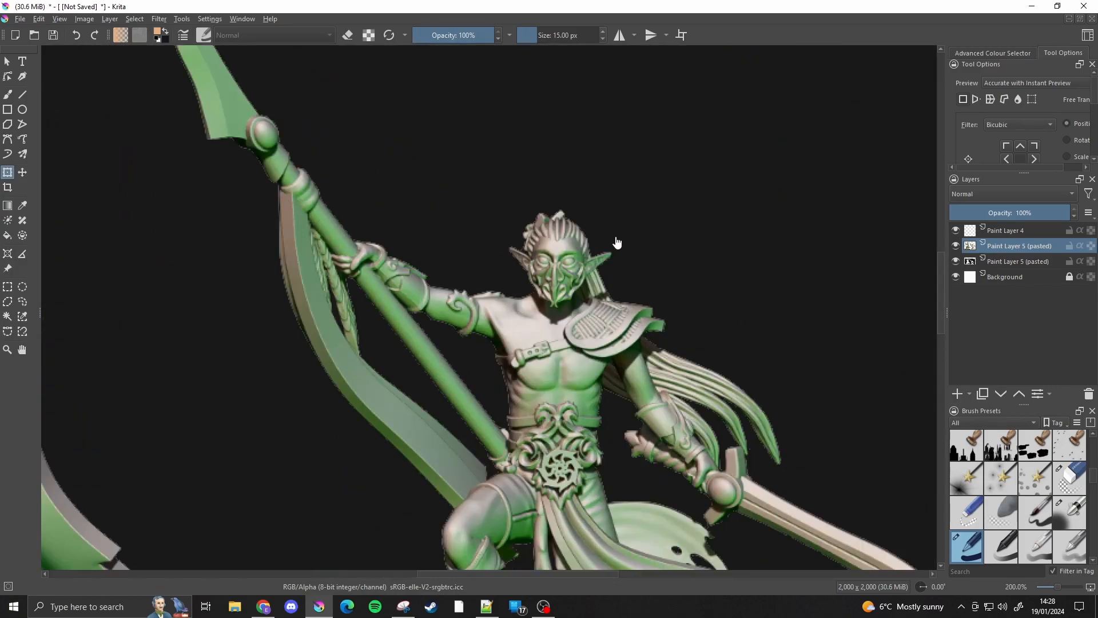
{"action": "scroll", "coordinate": [543, 243], "scroll_direction": "down", "scroll_amount": 3}
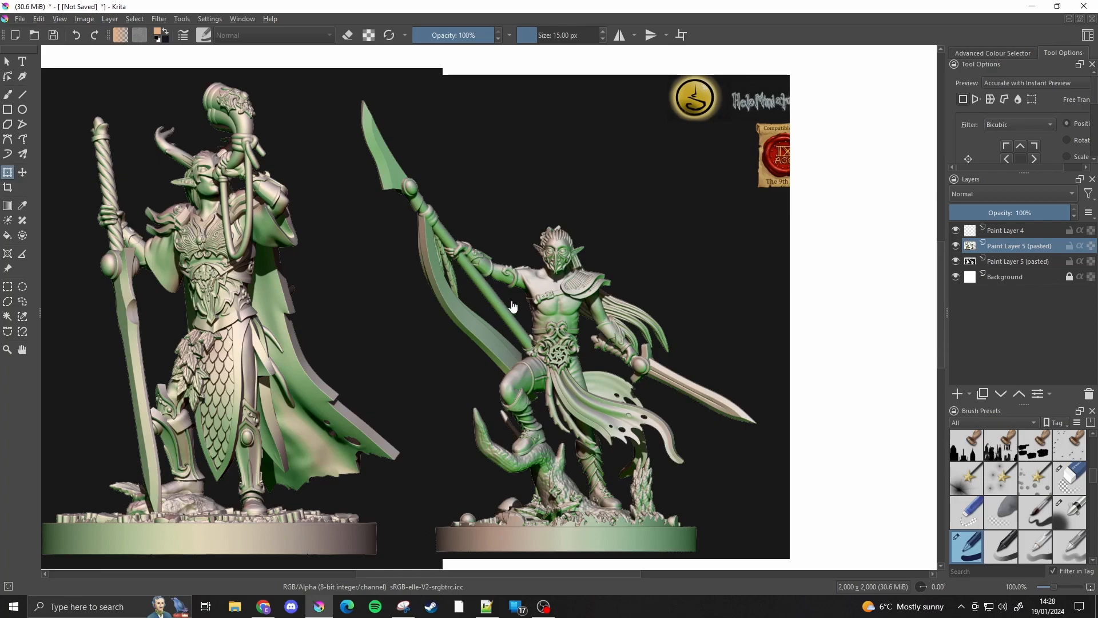
{"action": "scroll", "coordinate": [597, 308], "scroll_direction": "down", "scroll_amount": 1}
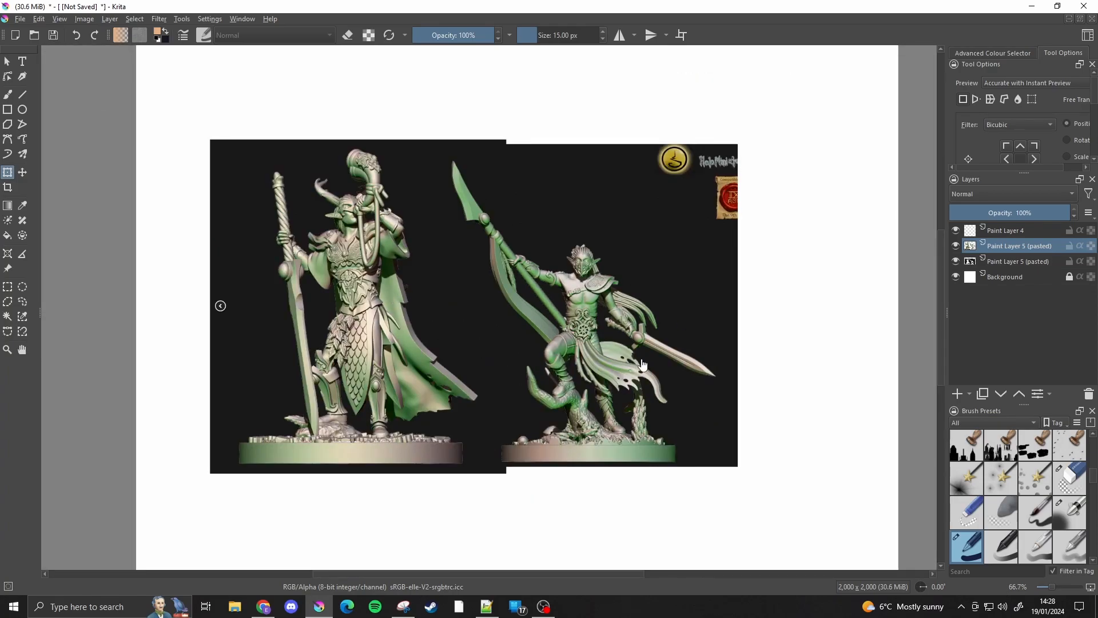
{"action": "left_click", "coordinate": [955, 246]}
{"action": "left_click", "coordinate": [956, 246]}
{"action": "left_click", "coordinate": [160, 20]}
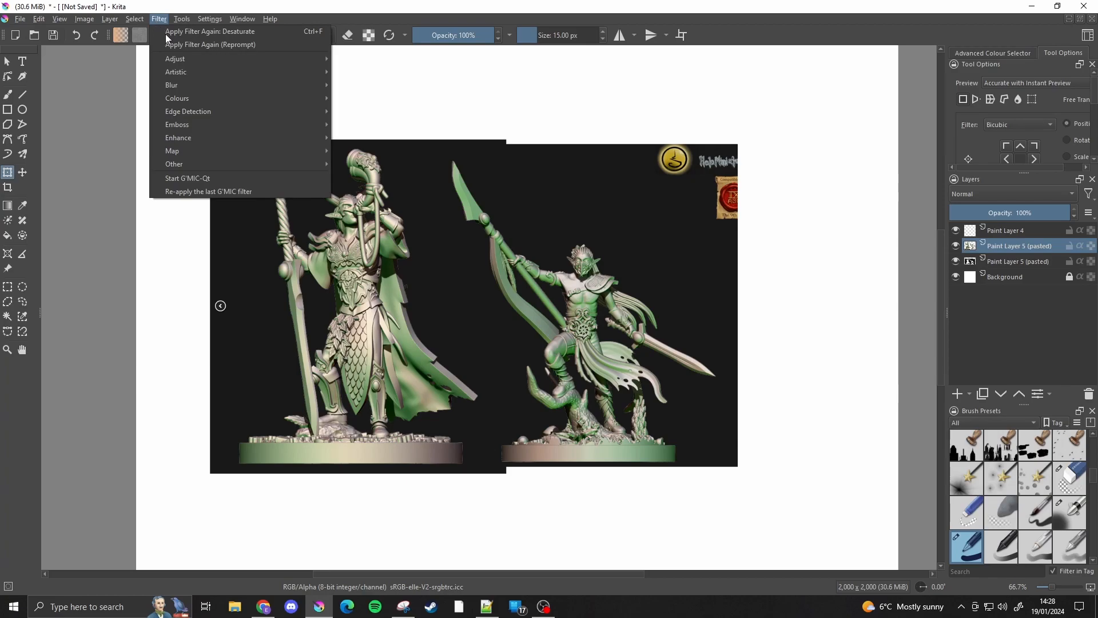
{"action": "mouse_move", "coordinate": [175, 62]}
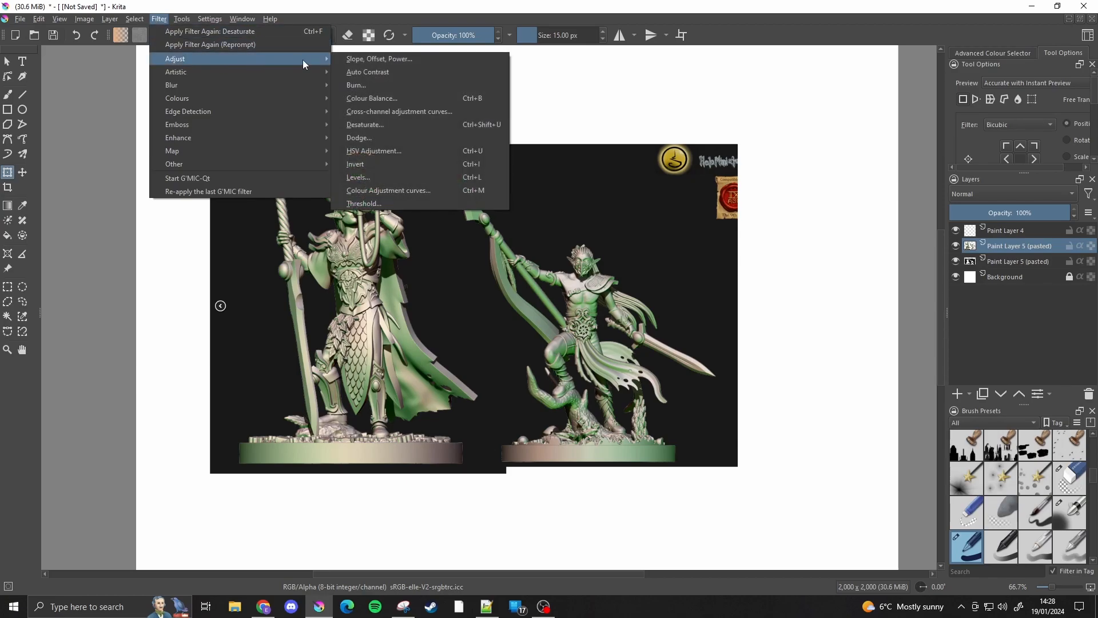
{"action": "left_click", "coordinate": [379, 127]}
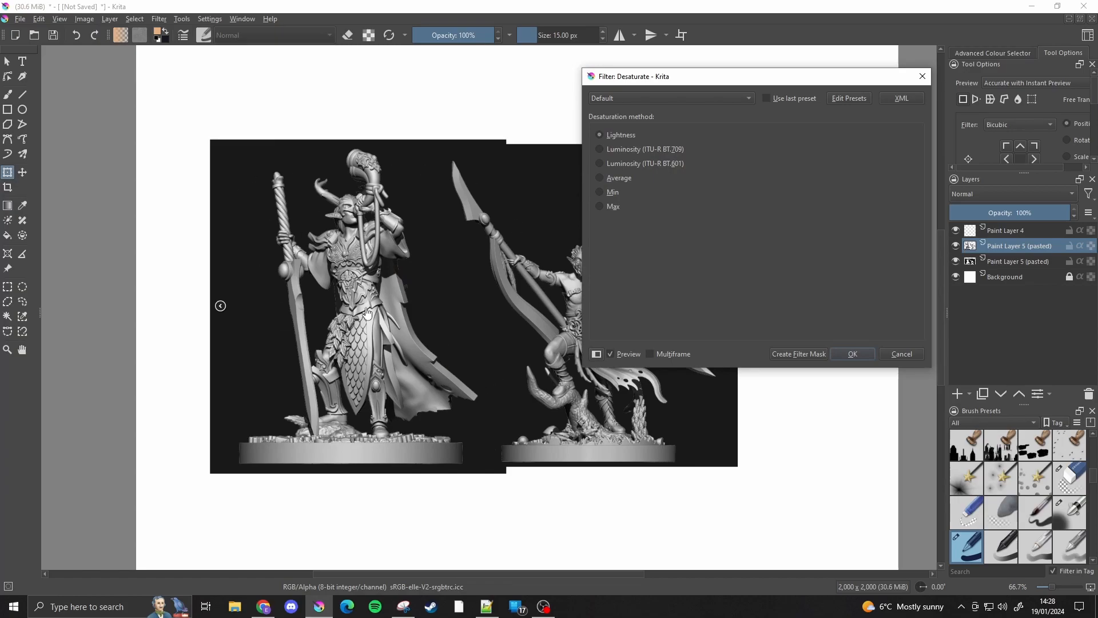
{"action": "left_click", "coordinate": [853, 355]}
{"action": "scroll", "coordinate": [332, 330], "scroll_direction": "up", "scroll_amount": 1}
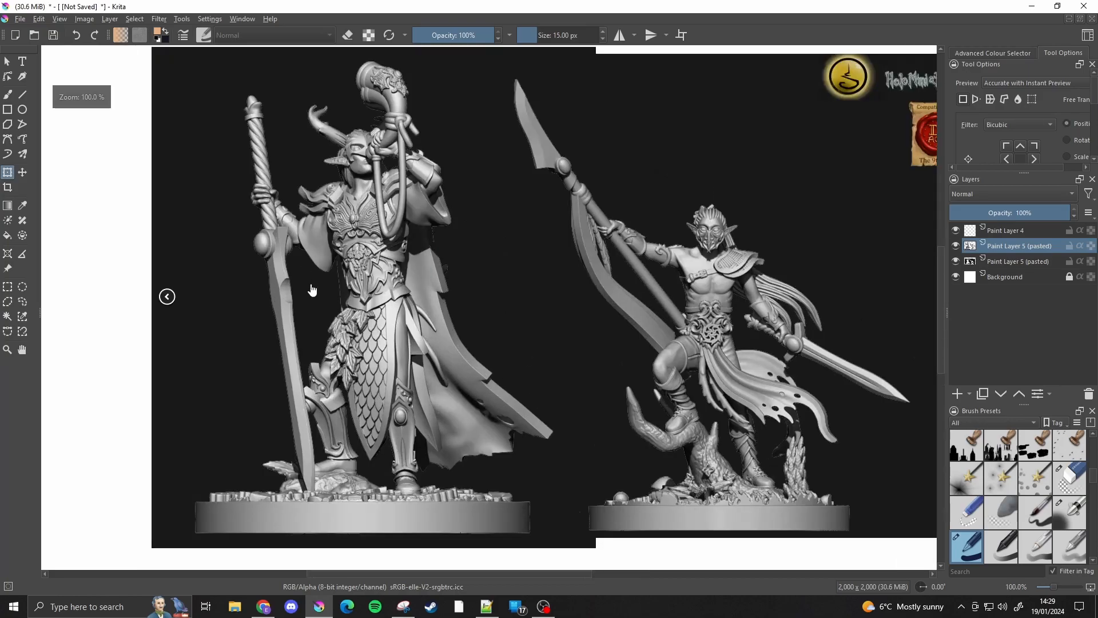
Duplicate the cut-out miniatures layer three times and hide all three copies
{"action": "scroll", "coordinate": [353, 239], "scroll_direction": "down", "scroll_amount": 2}
{"action": "scroll", "coordinate": [338, 195], "scroll_direction": "up", "scroll_amount": 1}
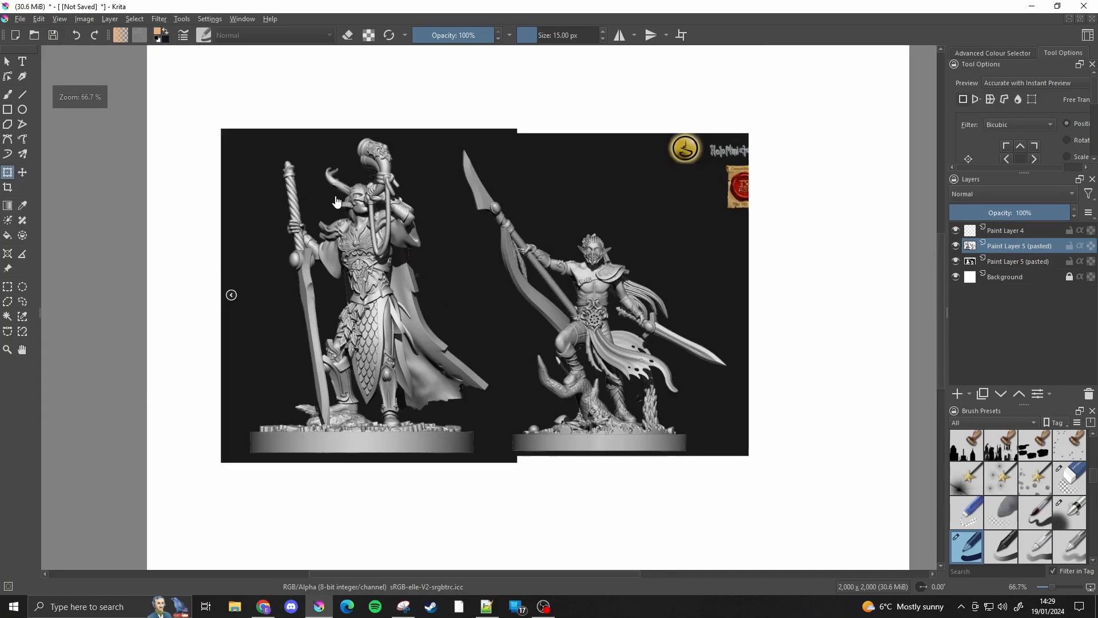
{"action": "scroll", "coordinate": [337, 198], "scroll_direction": "up", "scroll_amount": 1}
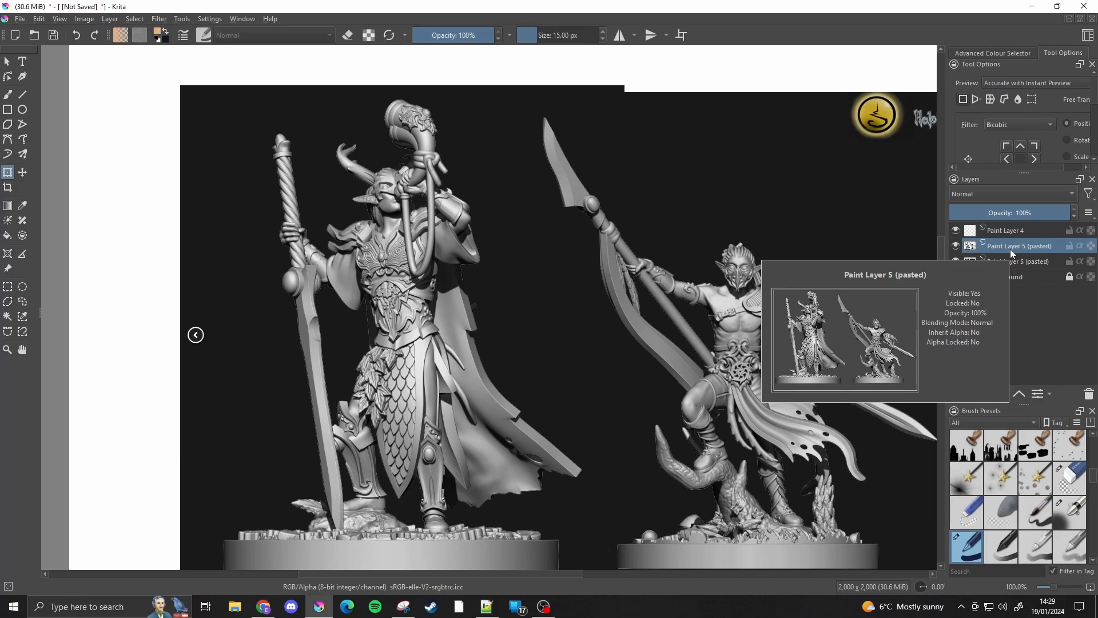
{"action": "key", "text": "ctrl+j"}
{"action": "key", "text": "ctrl+j"}
{"action": "key", "text": "ctrl+j"}
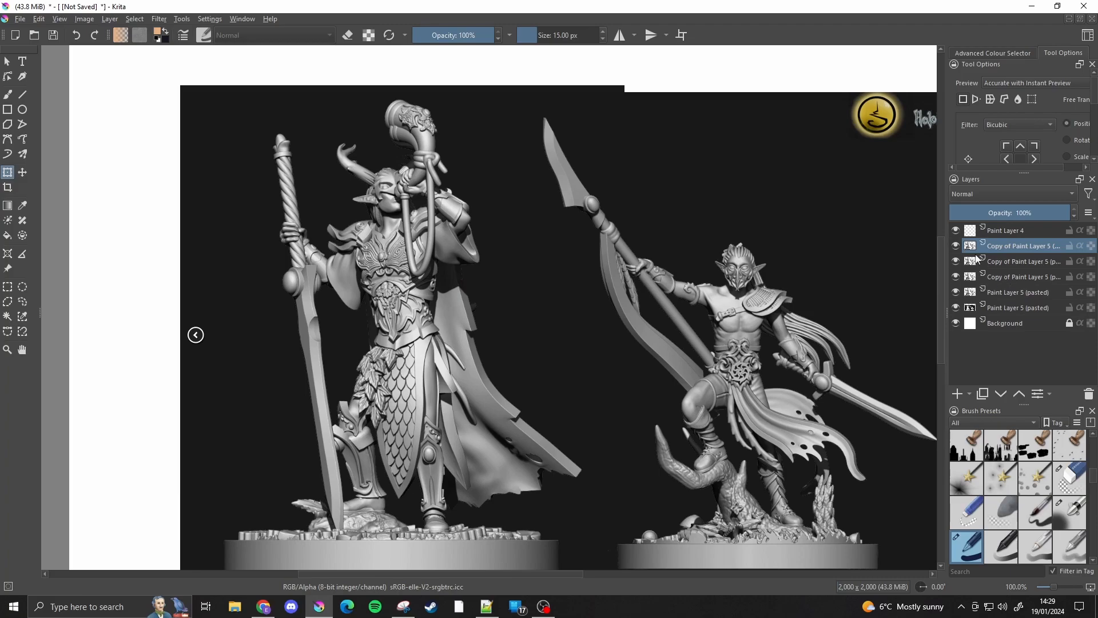
{"action": "mouse_move", "coordinate": [956, 247]}
{"action": "left_mouse_down"}
{"action": "mouse_move", "coordinate": [958, 285]}
{"action": "mouse_move", "coordinate": [989, 278]}
{"action": "left_mouse_up"}
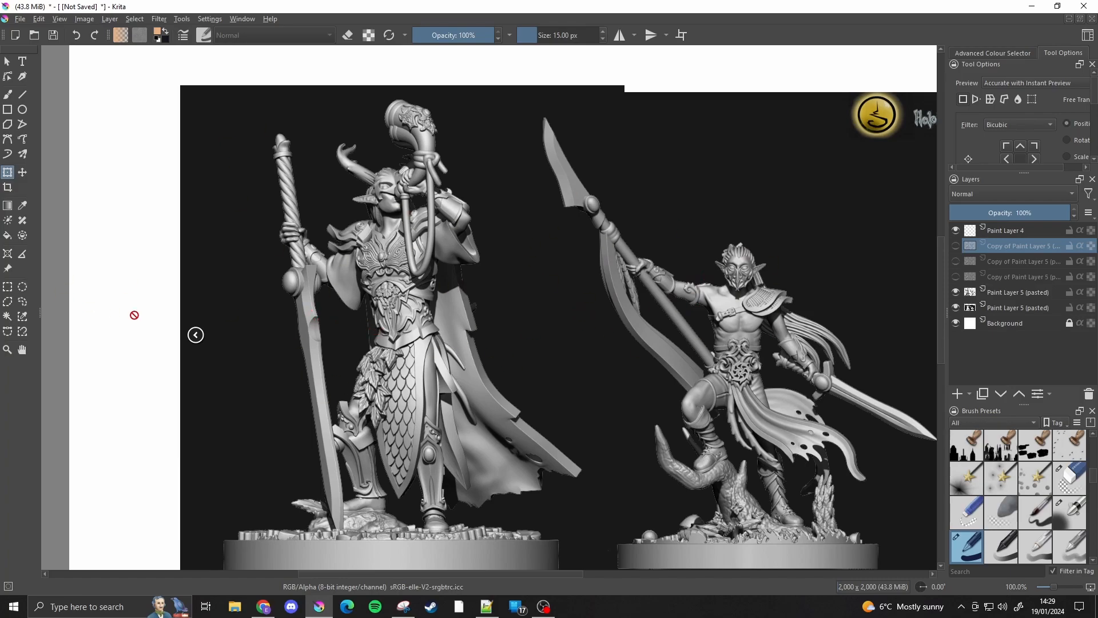
Move Paint Layer 4 directly above the original cut-out miniatures layer and group the two layers
{"action": "left_click", "coordinate": [1014, 293]}
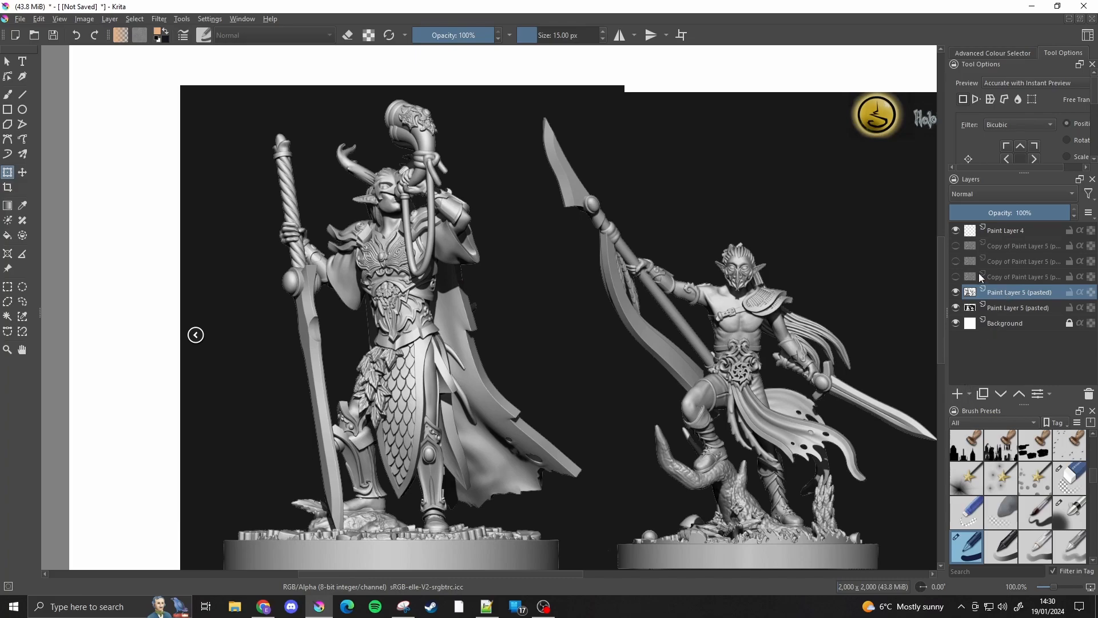
{"action": "mouse_move", "coordinate": [1003, 229]}
{"action": "left_mouse_down"}
{"action": "mouse_move", "coordinate": [1017, 232]}
{"action": "mouse_move", "coordinate": [1012, 284]}
{"action": "left_mouse_up"}
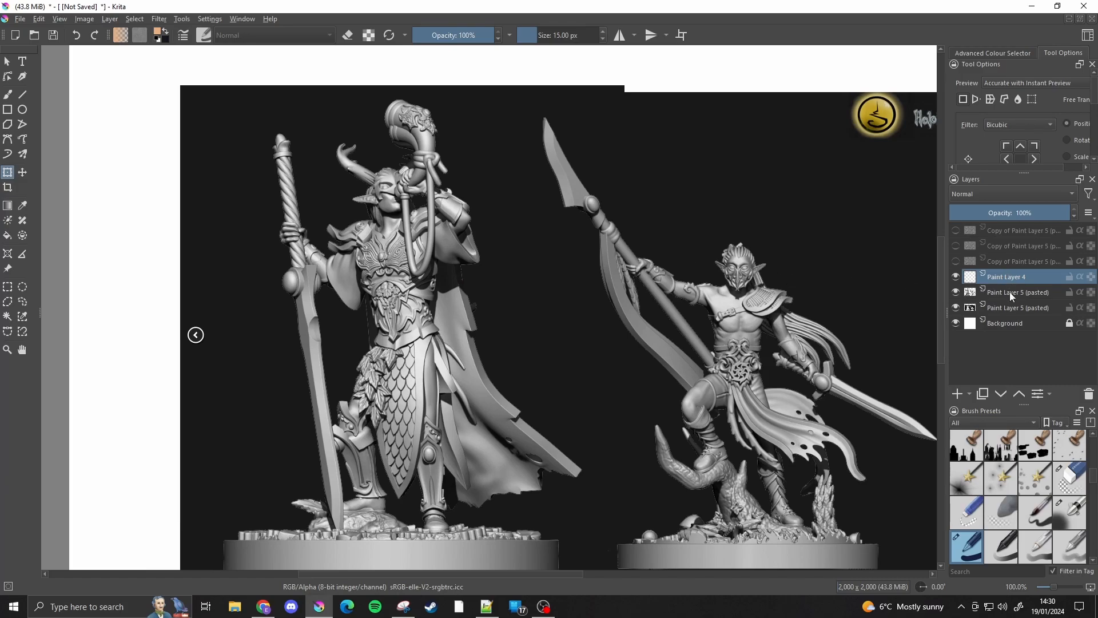
{"action": "left_click", "coordinate": [1010, 292], "text": "ctrl"}
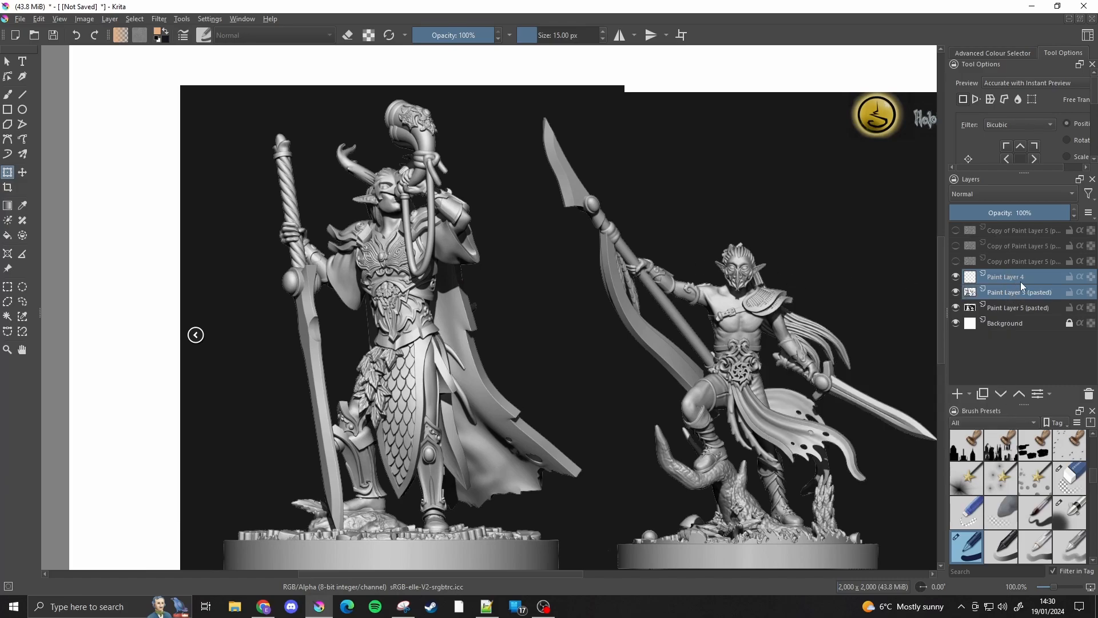
{"action": "right_click", "coordinate": [1008, 274]}
{"action": "mouse_move", "coordinate": [985, 427]}
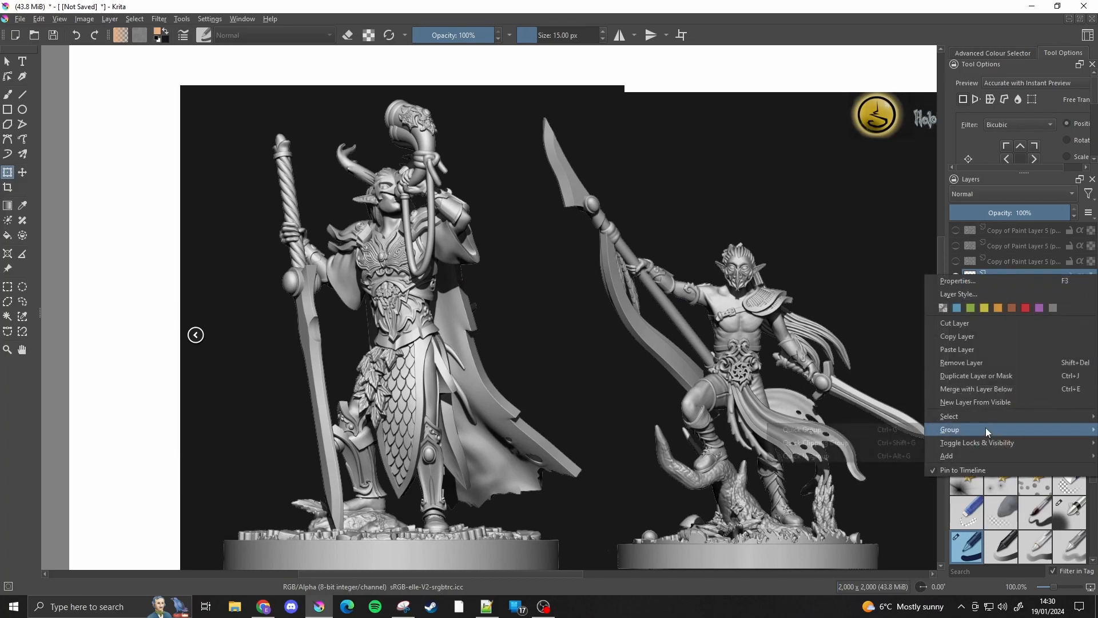
{"action": "left_click", "coordinate": [876, 430]}
Lock the cut-out miniatures layer inside the group and activate the Freehand Brush tool
{"action": "left_click", "coordinate": [1023, 306]}
{"action": "left_click", "coordinate": [1023, 291]}
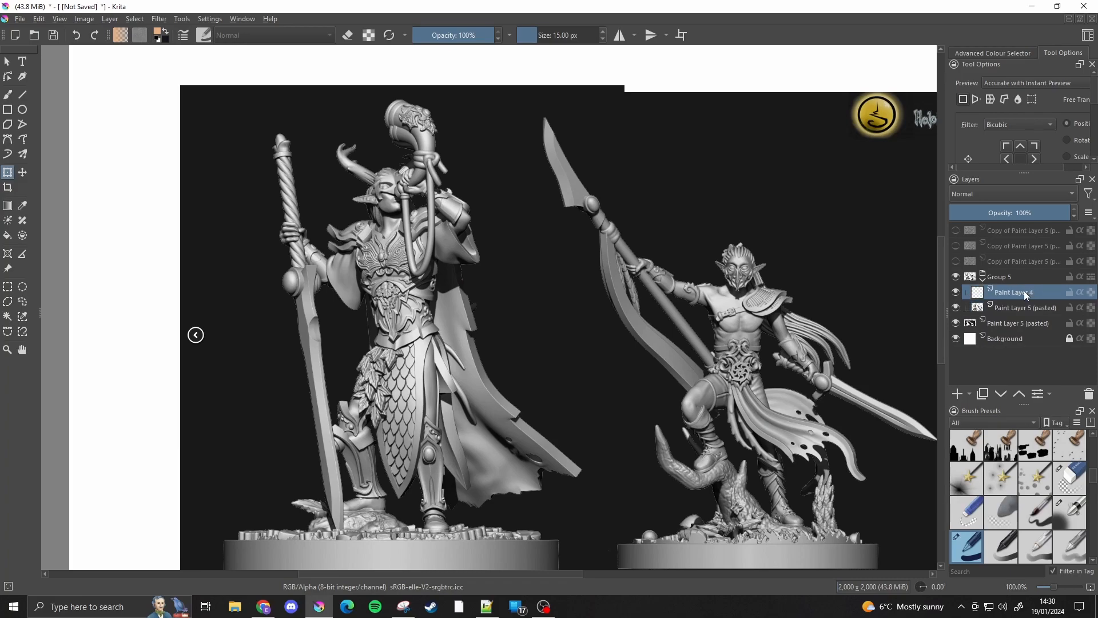
{"action": "left_click", "coordinate": [1019, 309]}
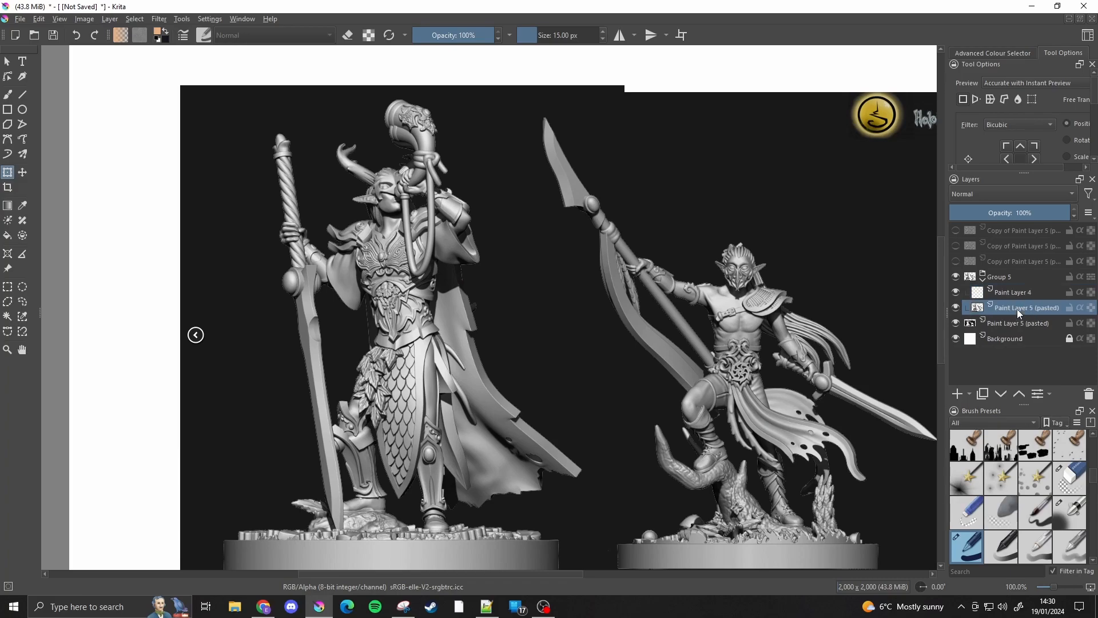
{"action": "left_click", "coordinate": [1068, 308]}
{"action": "left_click", "coordinate": [7, 95]}
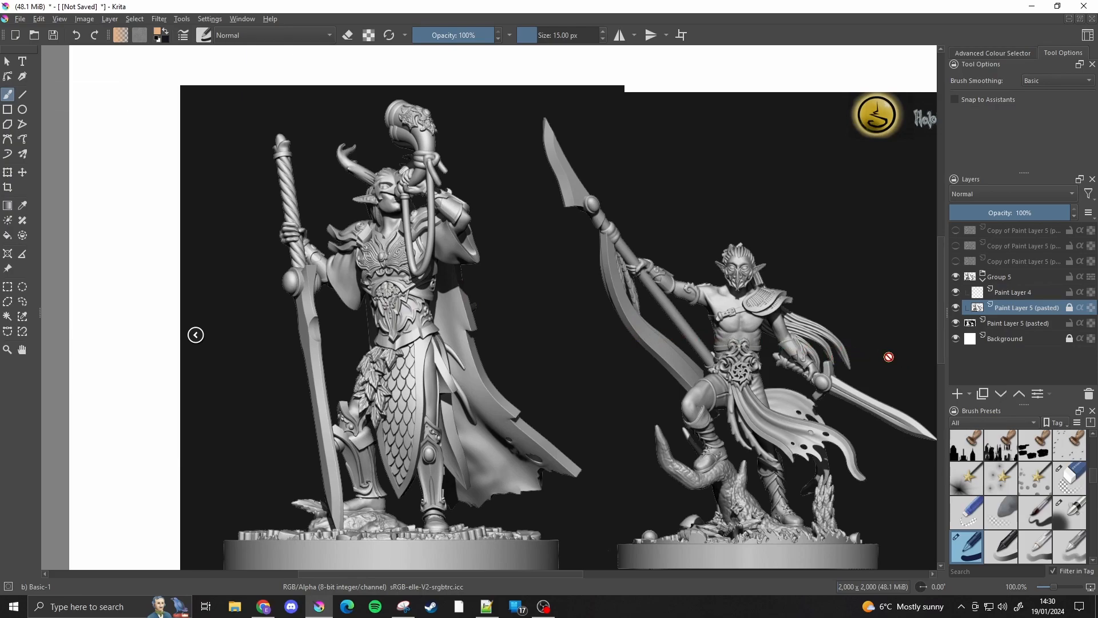
{"action": "scroll", "coordinate": [502, 309], "scroll_direction": "down", "scroll_amount": 1}
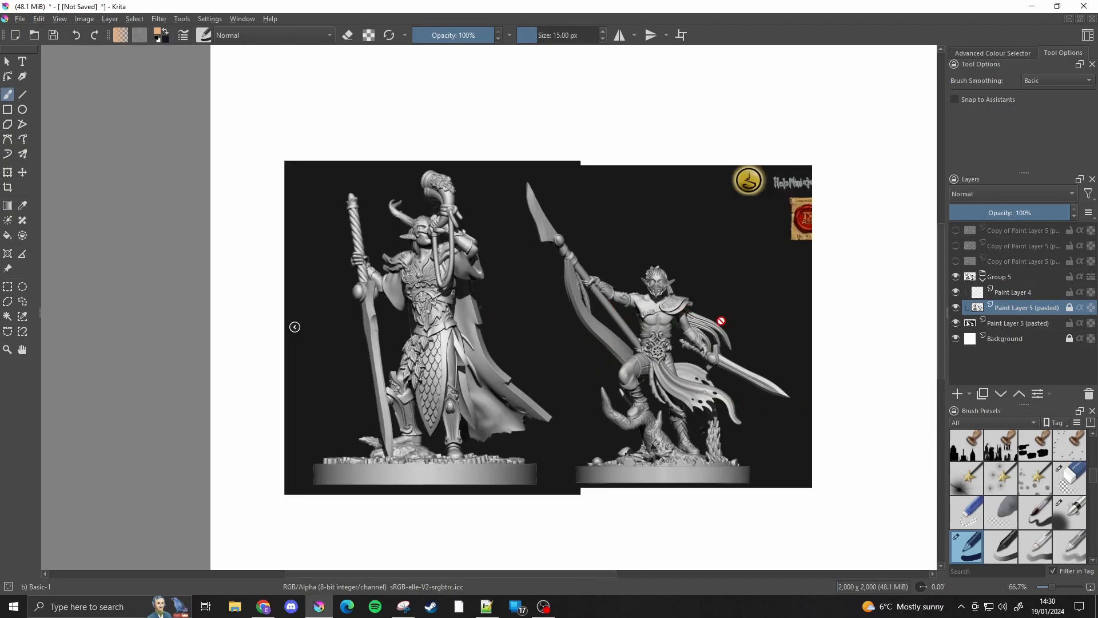
{"action": "scroll", "coordinate": [736, 318], "scroll_direction": "up", "scroll_amount": 1}
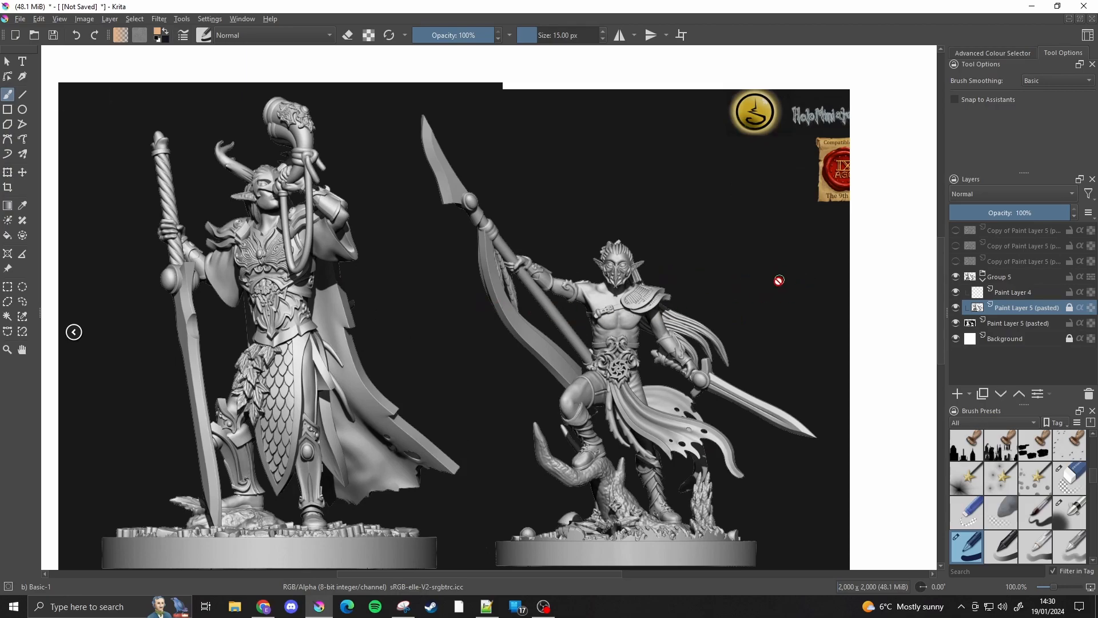
{"action": "scroll", "coordinate": [775, 279], "scroll_direction": "down", "scroll_amount": 1}
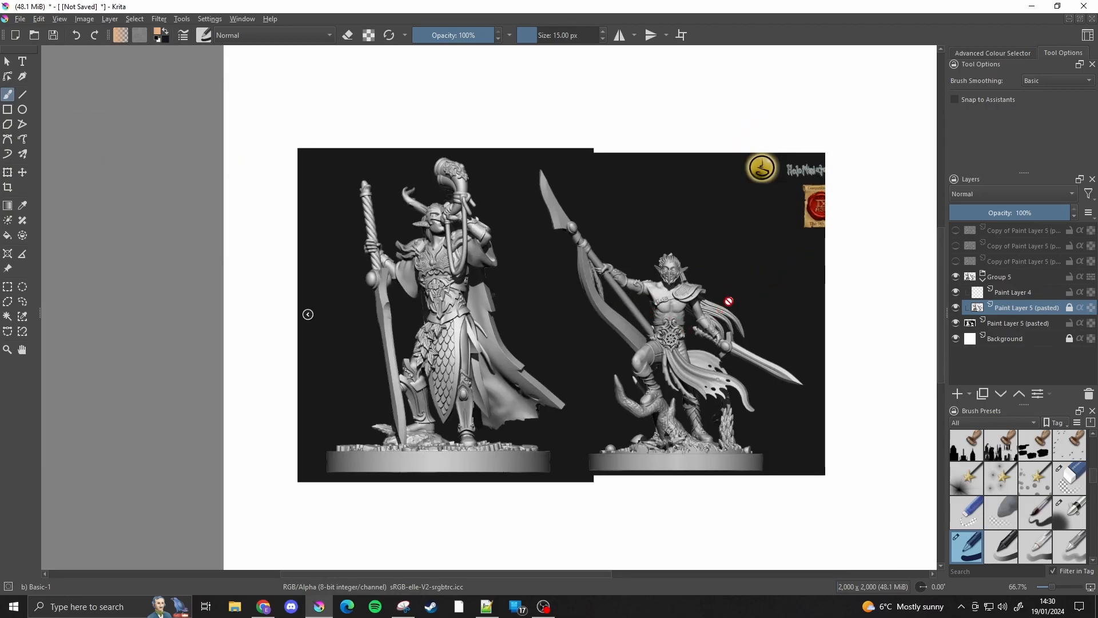
{"action": "scroll", "coordinate": [725, 302], "scroll_direction": "up", "scroll_amount": 1}
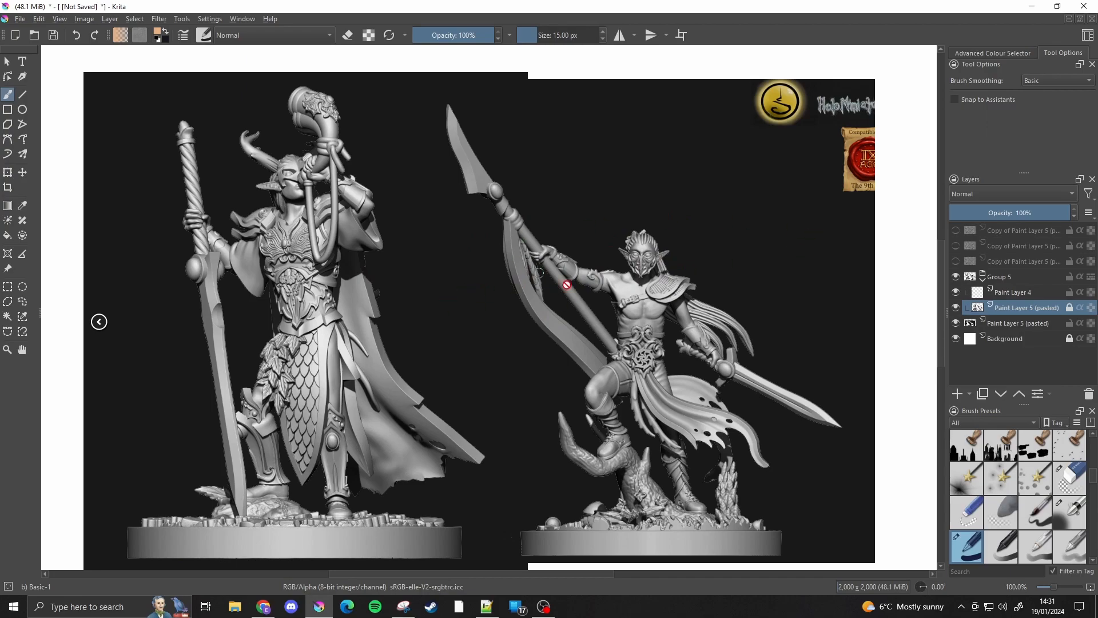
Turn on Inherit Alpha for Paint Layer 4 in the group and hide the white Background layer
{"action": "left_click", "coordinate": [1028, 290]}
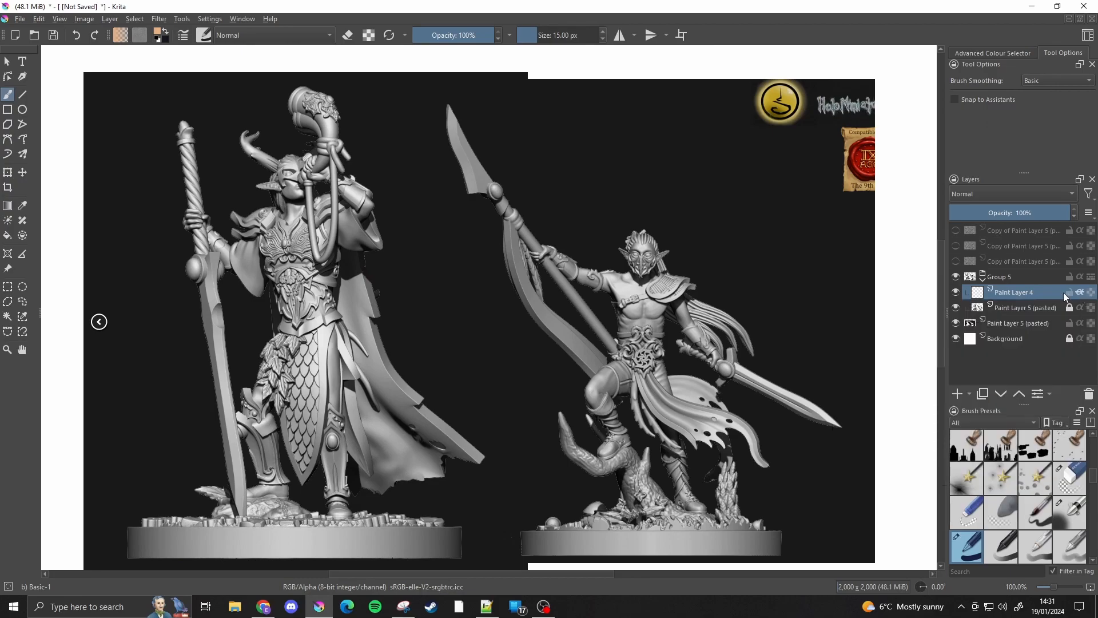
{"action": "left_click", "coordinate": [957, 340]}
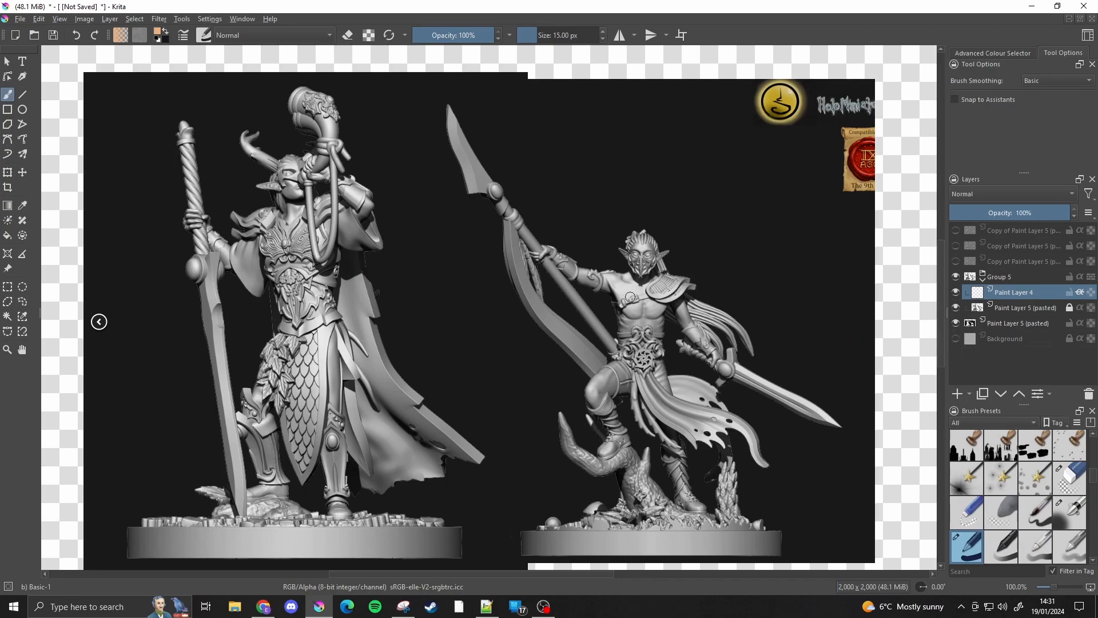
{"action": "scroll", "coordinate": [629, 297], "scroll_direction": "down", "scroll_amount": 2}
{"action": "scroll", "coordinate": [644, 358], "scroll_direction": "down", "scroll_amount": 2}
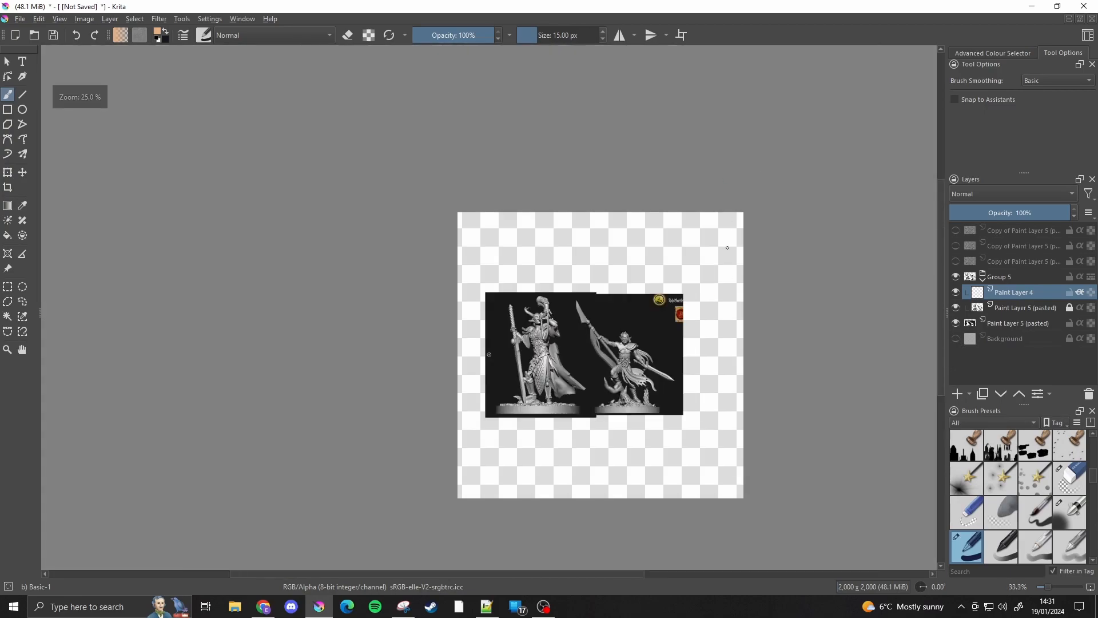
{"action": "scroll", "coordinate": [701, 234], "scroll_direction": "up", "scroll_amount": 2}
{"action": "scroll", "coordinate": [716, 259], "scroll_direction": "up", "scroll_amount": 1}
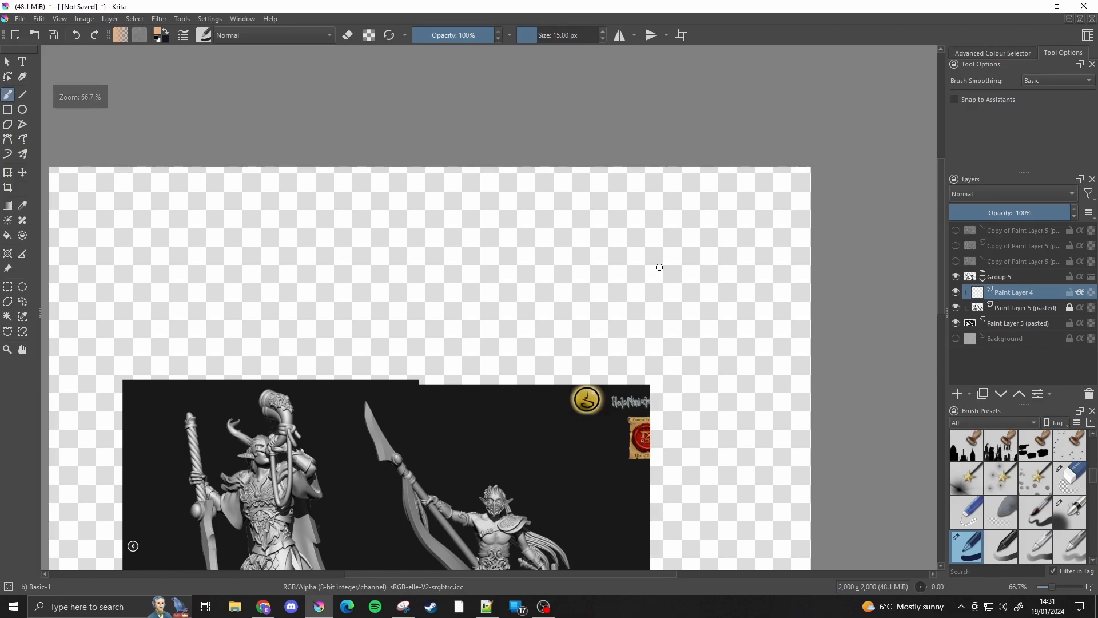
{"action": "scroll", "coordinate": [688, 257], "scroll_direction": "up", "scroll_amount": 1}
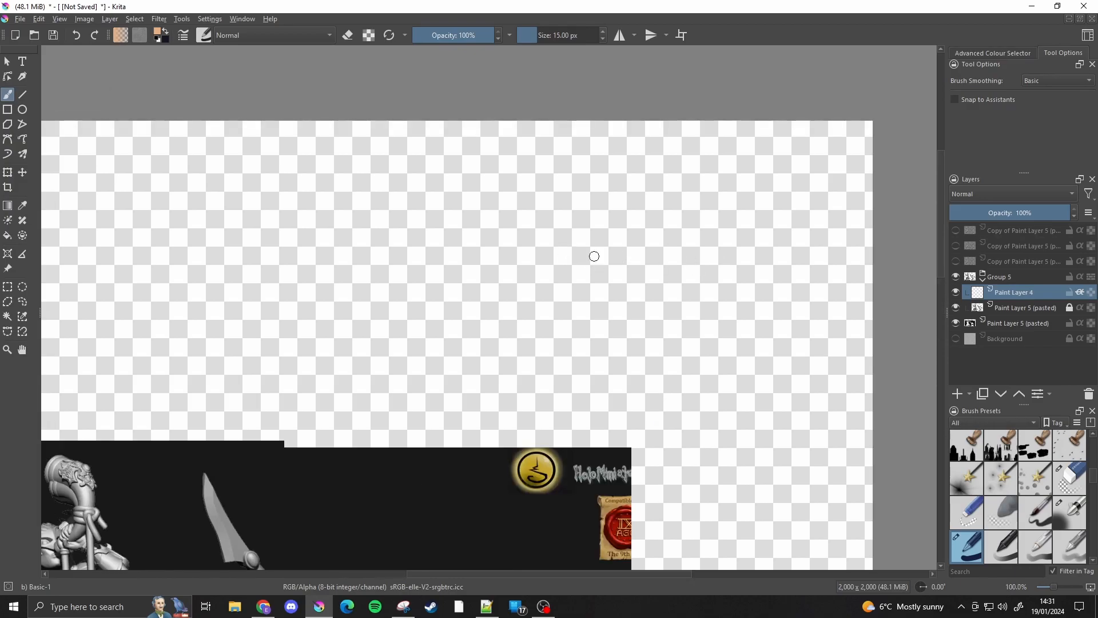
{"action": "scroll", "coordinate": [579, 255], "scroll_direction": "down", "scroll_amount": 1}
{"action": "scroll", "coordinate": [704, 258], "scroll_direction": "down", "scroll_amount": 2}
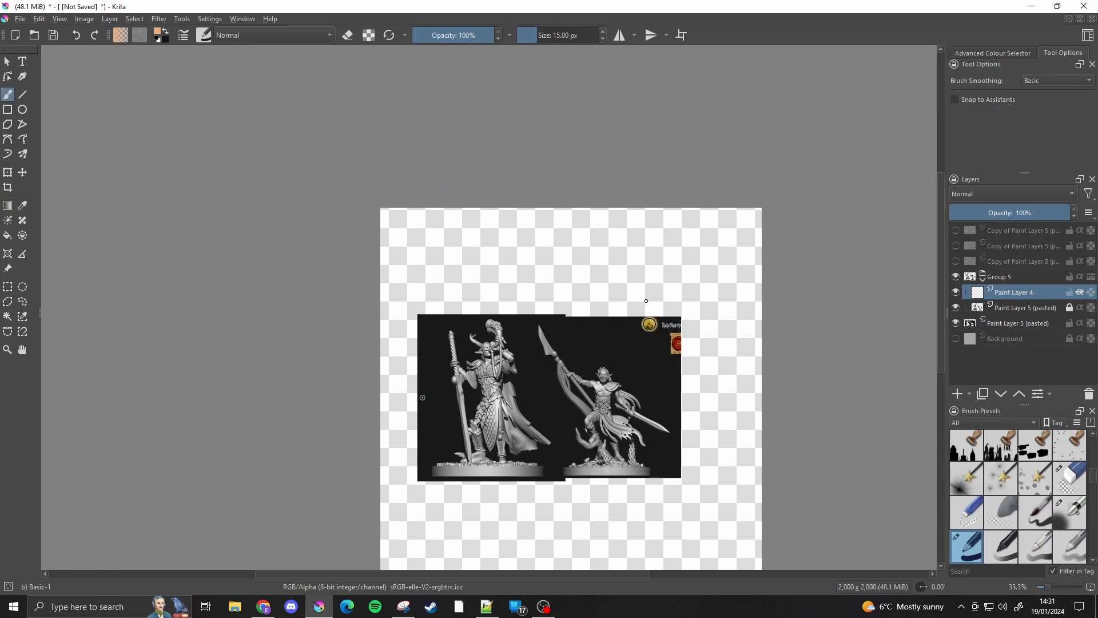
Check the miniatures' transparent surroundings by hiding and showing the dark background layer
{"action": "left_click", "coordinate": [955, 323]}
{"action": "scroll", "coordinate": [564, 409], "scroll_direction": "up", "scroll_amount": 1}
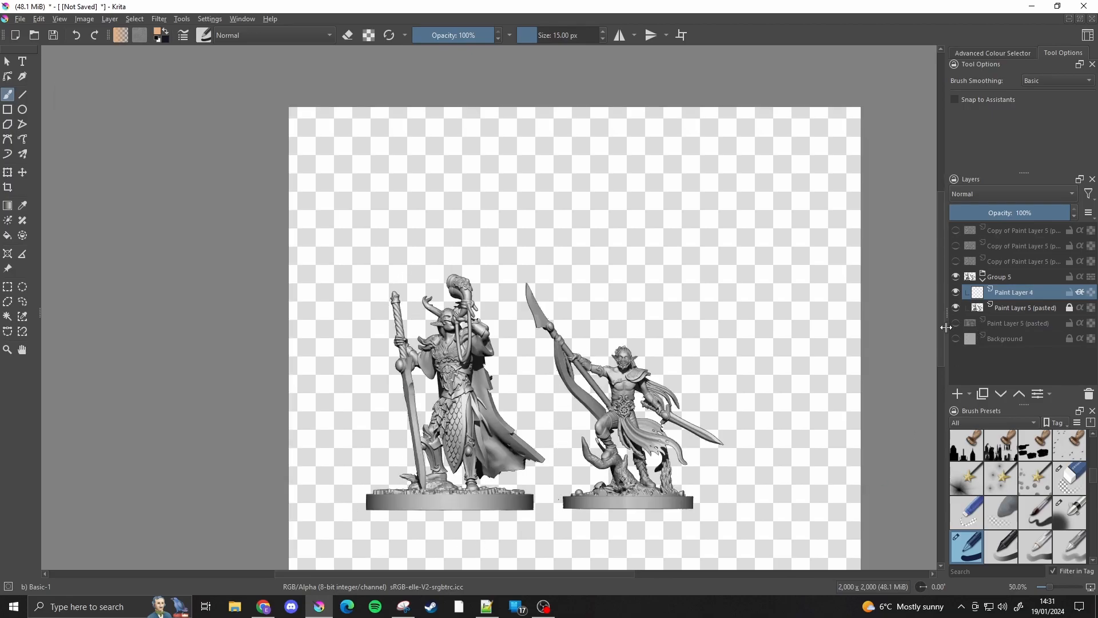
{"action": "left_click", "coordinate": [955, 323]}
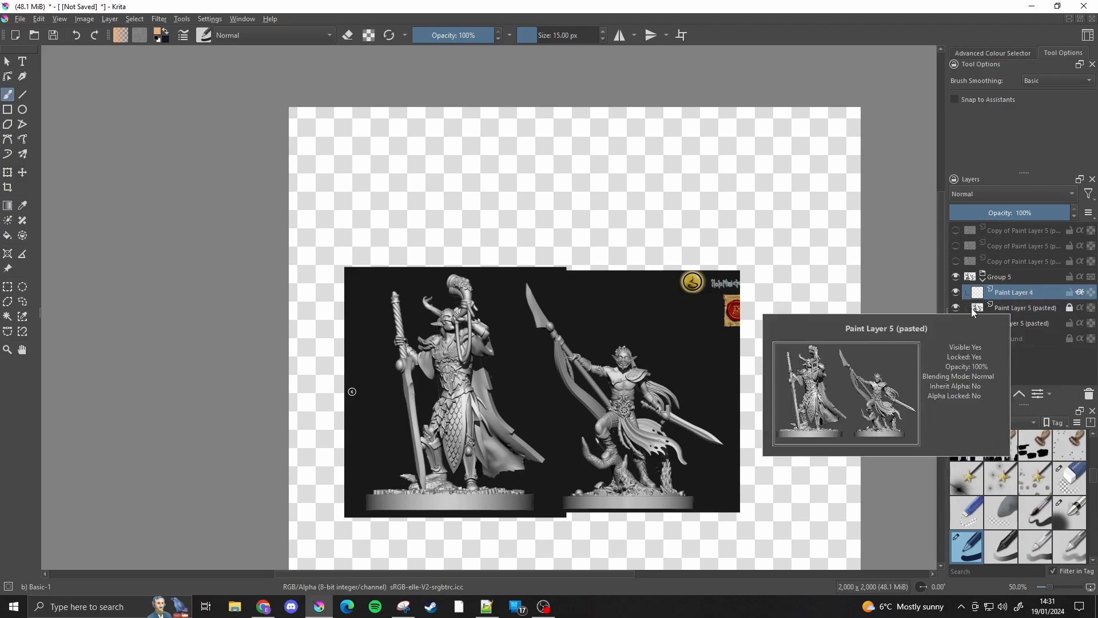
{"action": "left_click", "coordinate": [1018, 307]}
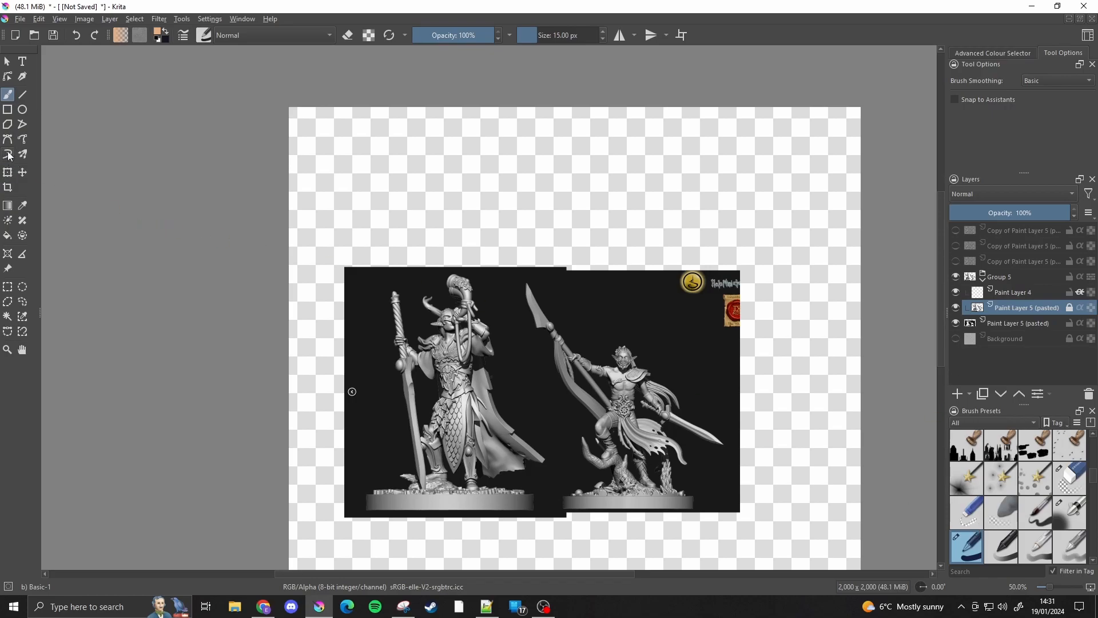
Test the inherited alpha with olive-yellow brush strokes across both miniatures on Paint Layer 4 and clear the strokes
{"action": "left_click", "coordinate": [1004, 290]}
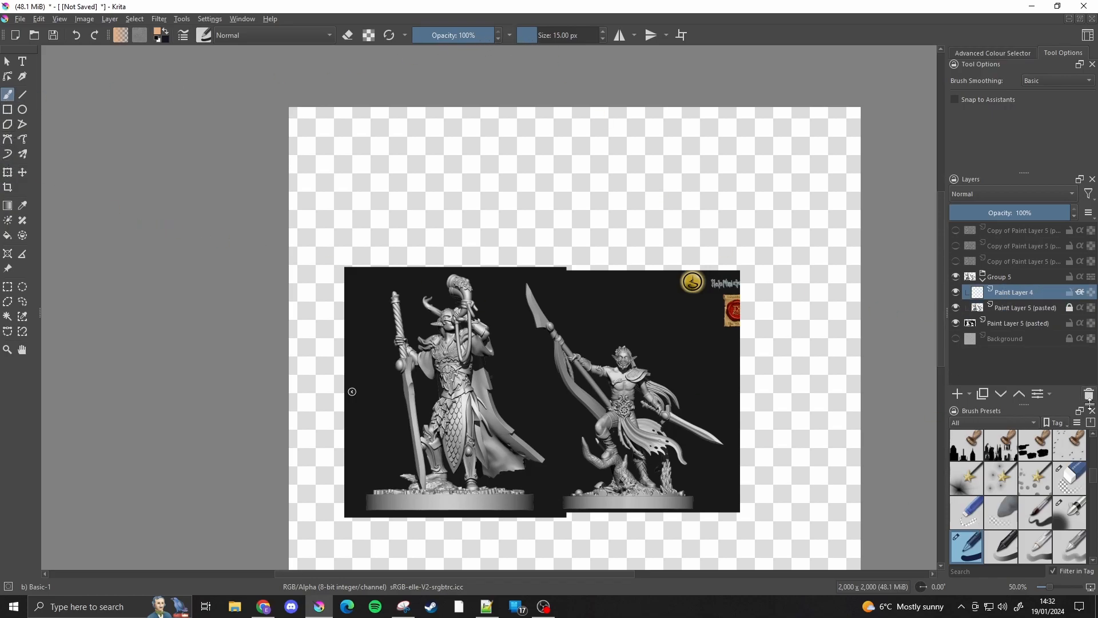
{"action": "left_click", "coordinate": [996, 52]}
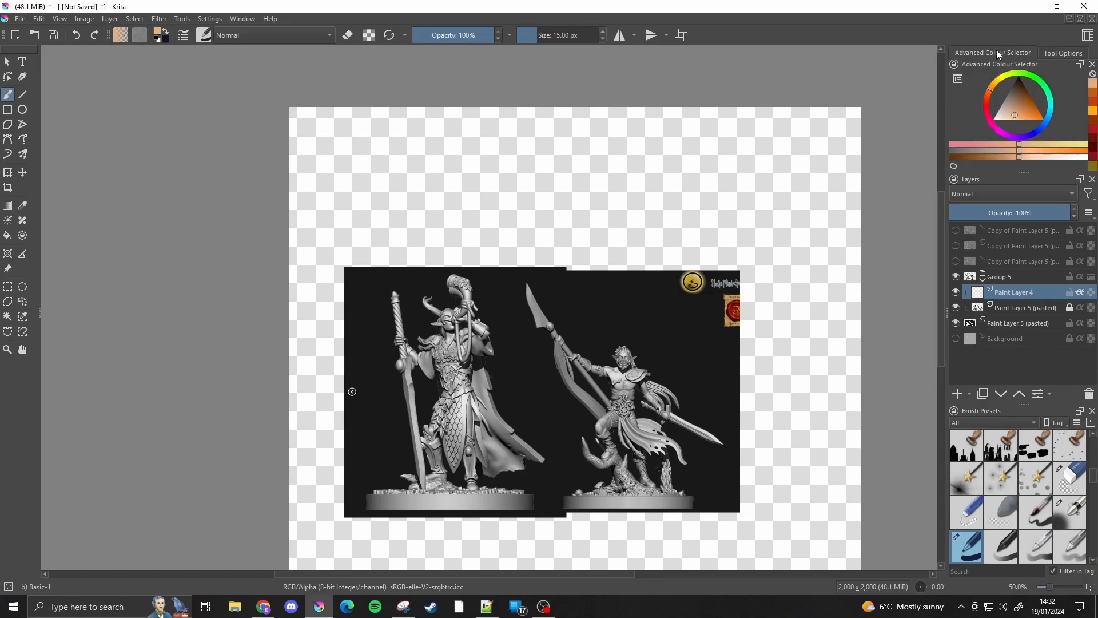
{"action": "left_click", "coordinate": [1002, 76]}
{"action": "left_click", "coordinate": [1033, 101]}
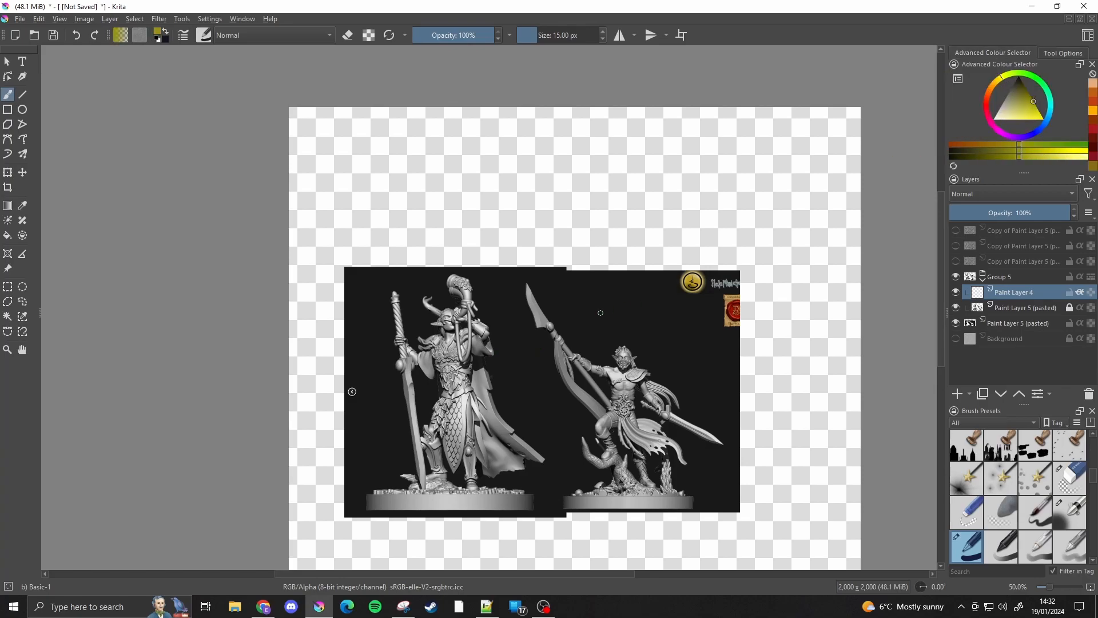
{"action": "mouse_move", "coordinate": [675, 379]}
{"action": "left_mouse_down"}
{"action": "mouse_move", "coordinate": [541, 400]}
{"action": "mouse_move", "coordinate": [504, 429]}
{"action": "mouse_move", "coordinate": [452, 395]}
{"action": "mouse_move", "coordinate": [394, 297]}
{"action": "mouse_move", "coordinate": [486, 434]}
{"action": "mouse_move", "coordinate": [600, 500]}
{"action": "left_mouse_up"}
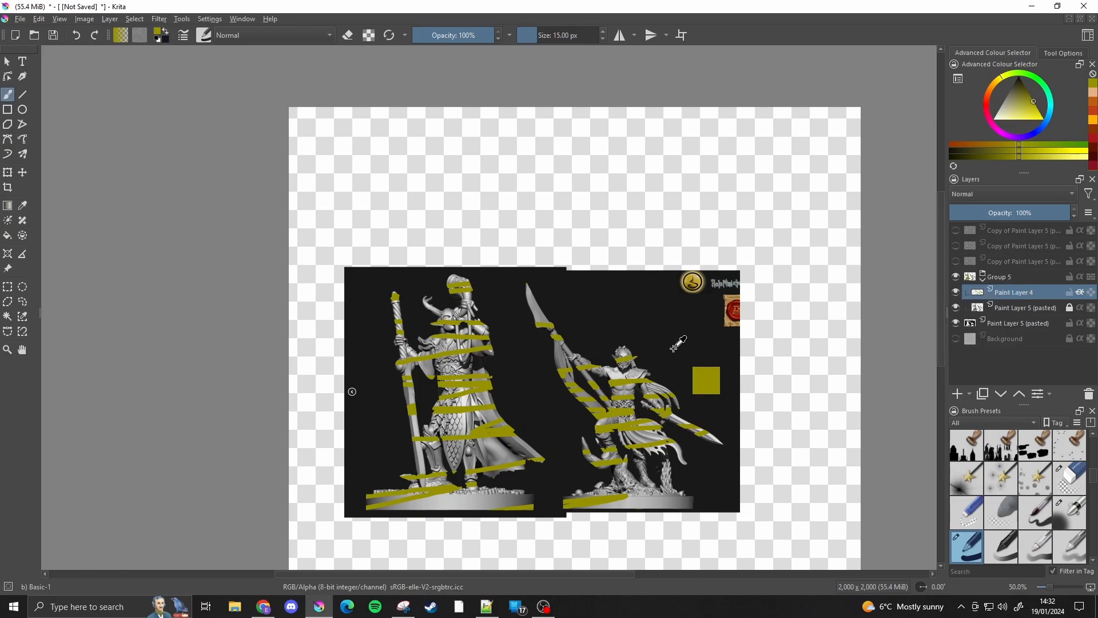
{"action": "key", "text": "Delete"}
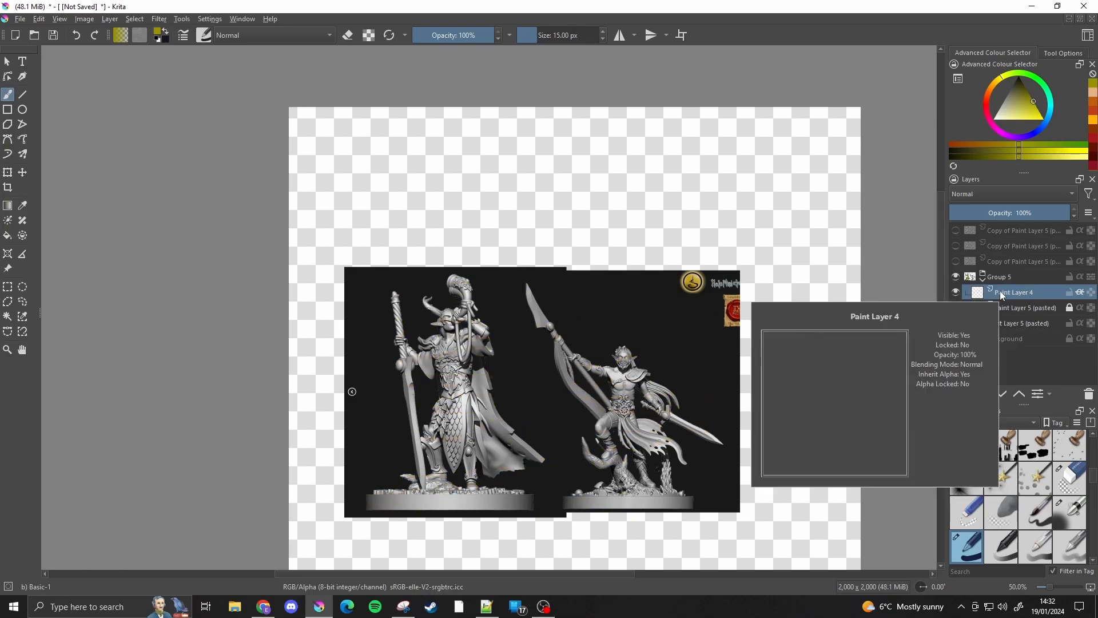
Set the blending mode of Paint Layer 4 to Colour
{"action": "key", "text": "ctrl+plus"}
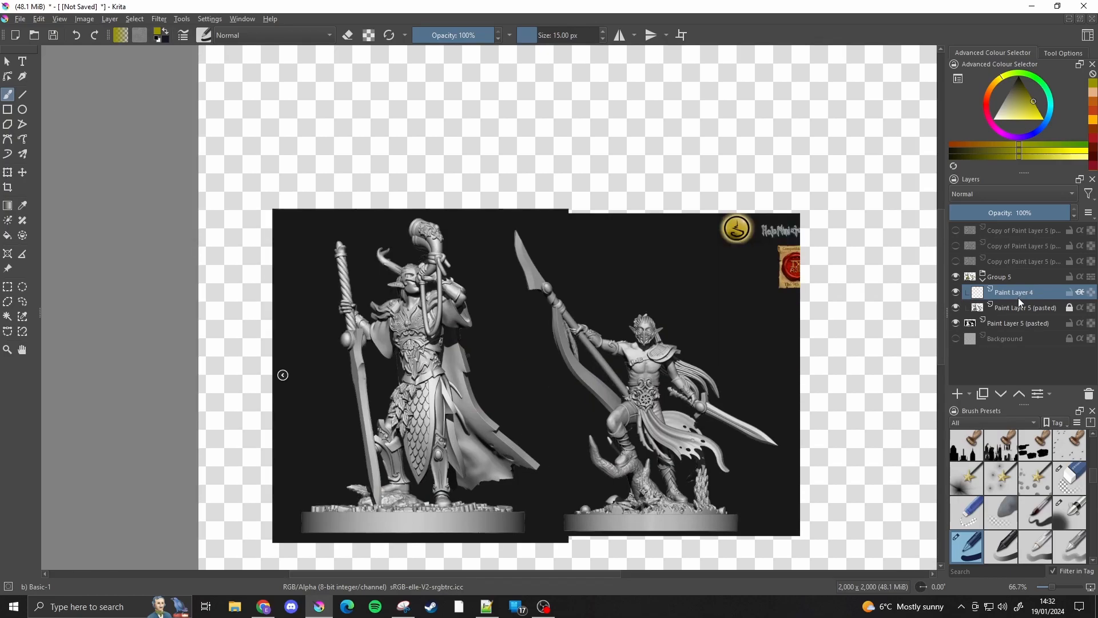
{"action": "scroll", "coordinate": [715, 464], "scroll_direction": "up", "scroll_amount": 1}
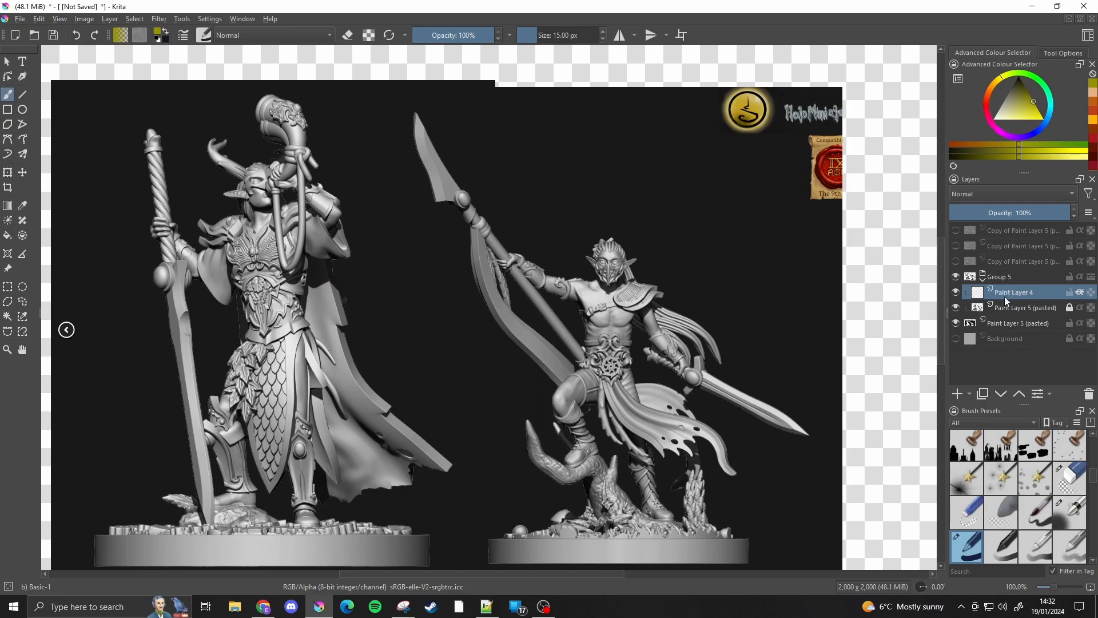
{"action": "left_click", "coordinate": [1008, 194]}
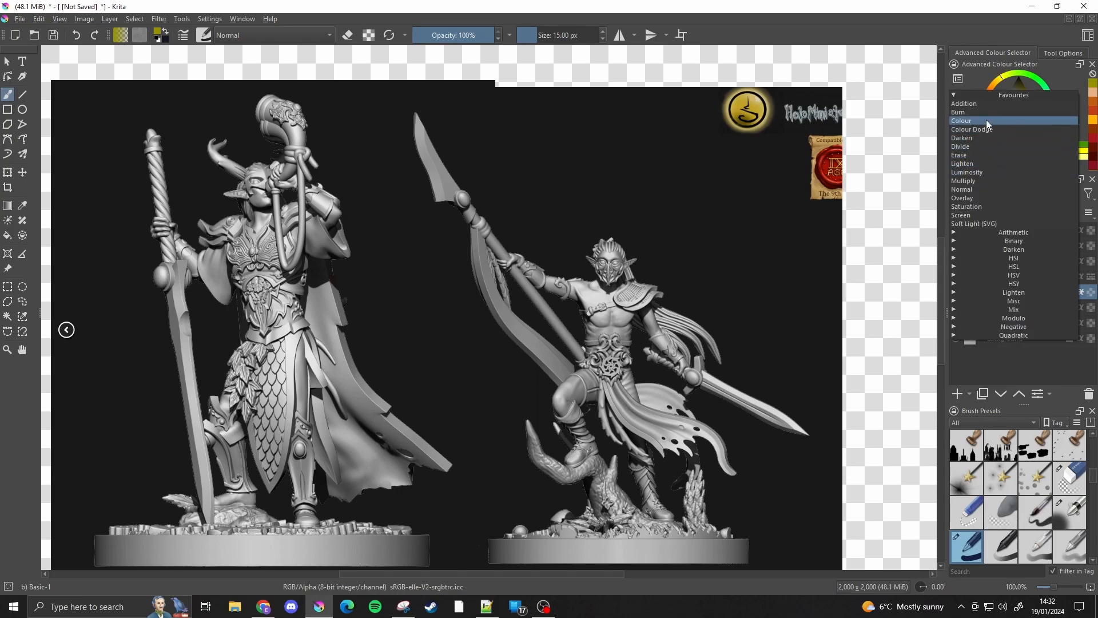
{"action": "left_click", "coordinate": [987, 121]}
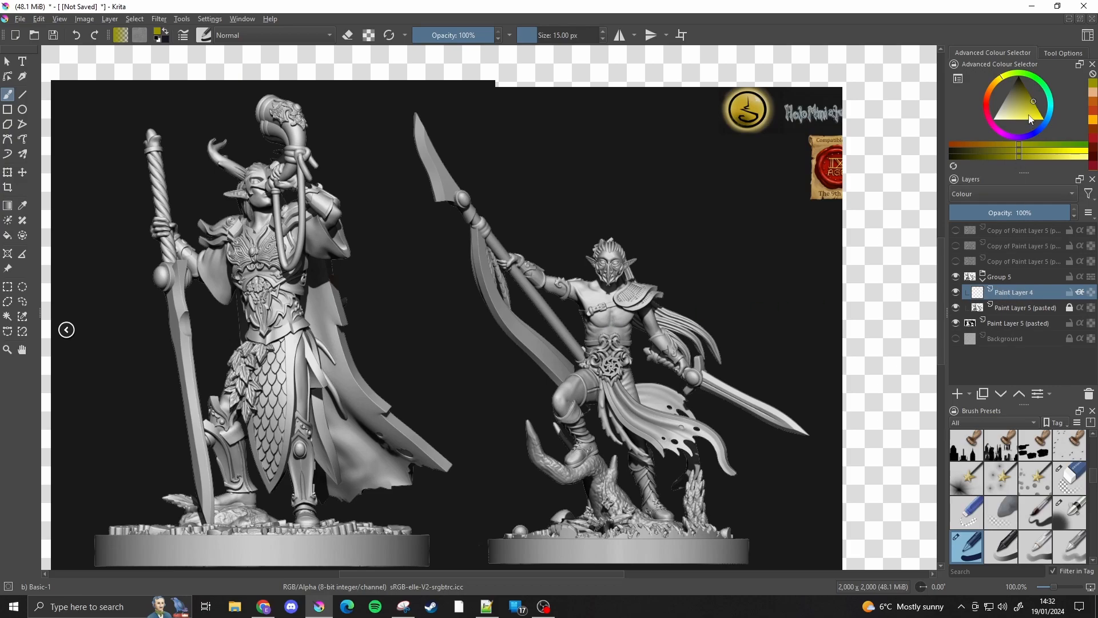
Test Colour-mode yellow brush strokes over the spear-wielding elf's torso and legs, including one with a much larger brush, and undo them
{"action": "left_click_drag", "start_coordinate": [1025, 101], "coordinate": [1035, 116]}
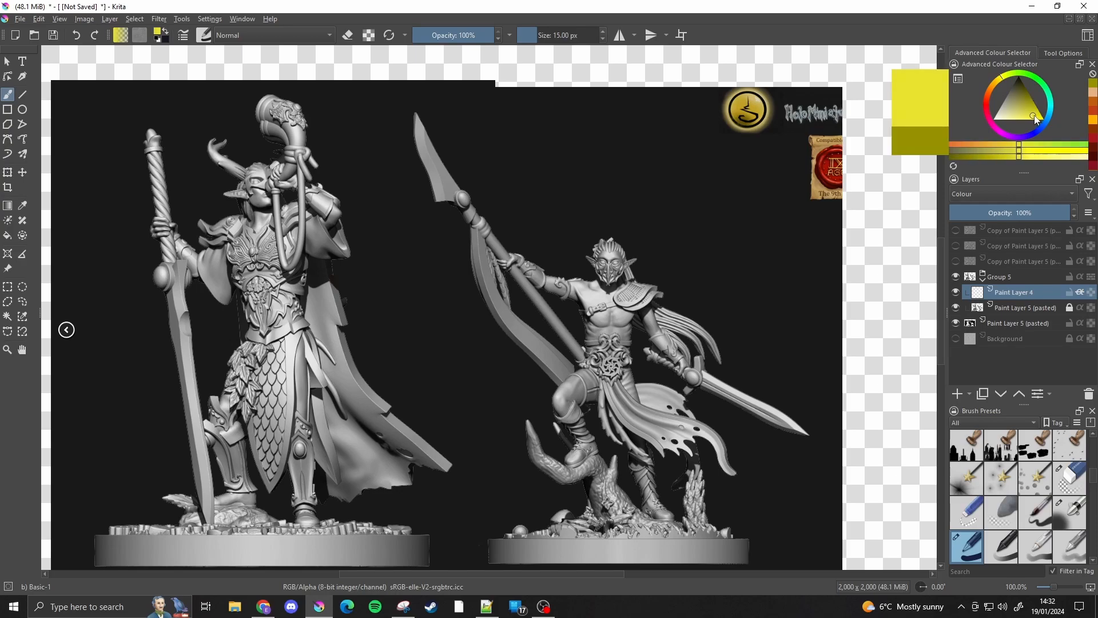
{"action": "left_click", "coordinate": [1016, 103]}
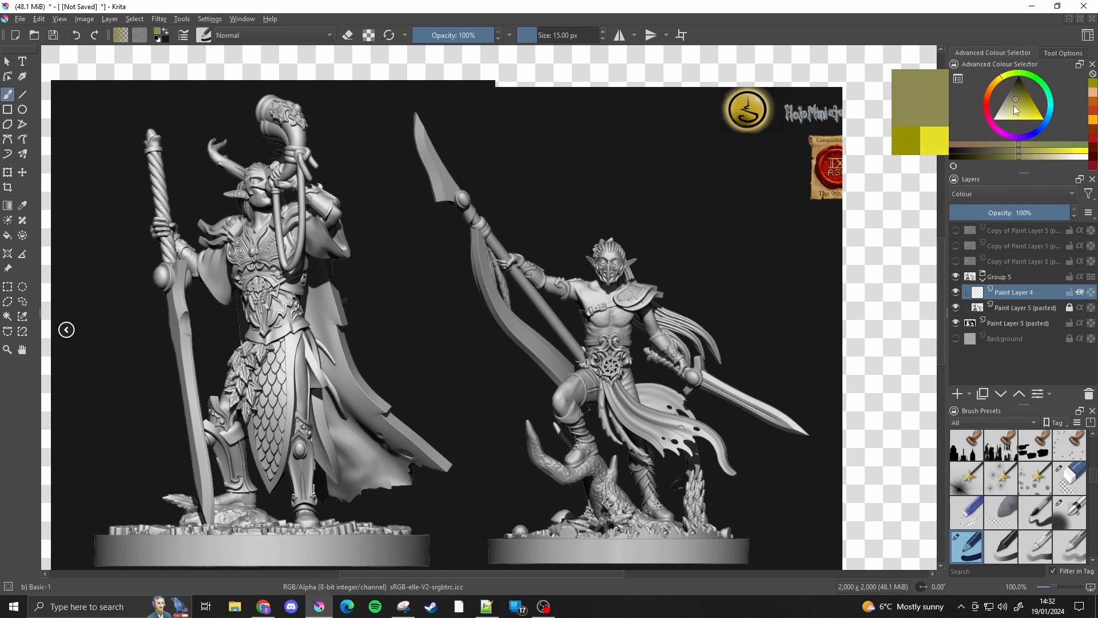
{"action": "left_click", "coordinate": [1027, 112]}
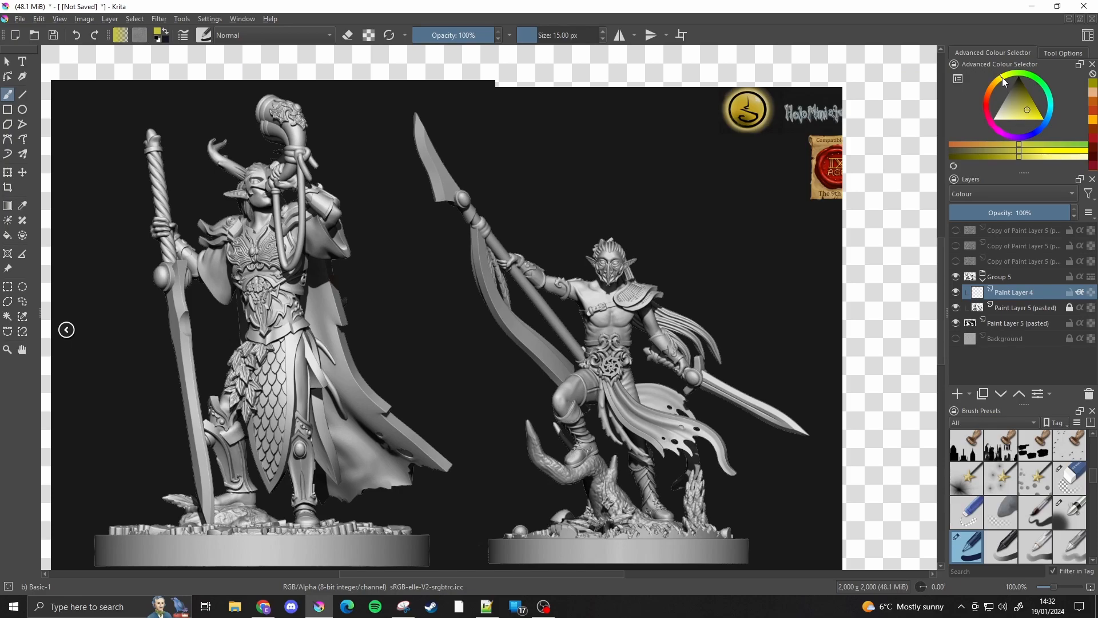
{"action": "mouse_move", "coordinate": [629, 298]}
{"action": "left_mouse_down"}
{"action": "mouse_move", "coordinate": [598, 318]}
{"action": "mouse_move", "coordinate": [623, 305]}
{"action": "mouse_move", "coordinate": [641, 318]}
{"action": "left_mouse_up"}
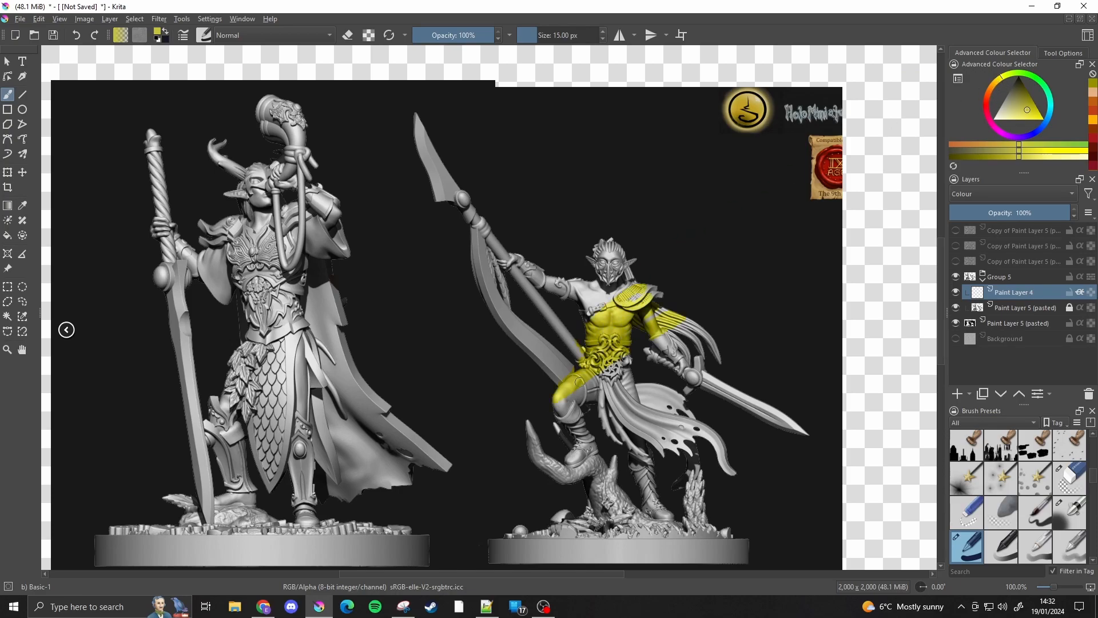
{"action": "left_click_drag", "start_coordinate": [574, 411], "coordinate": [624, 384]}
{"action": "left_click", "coordinate": [538, 35]}
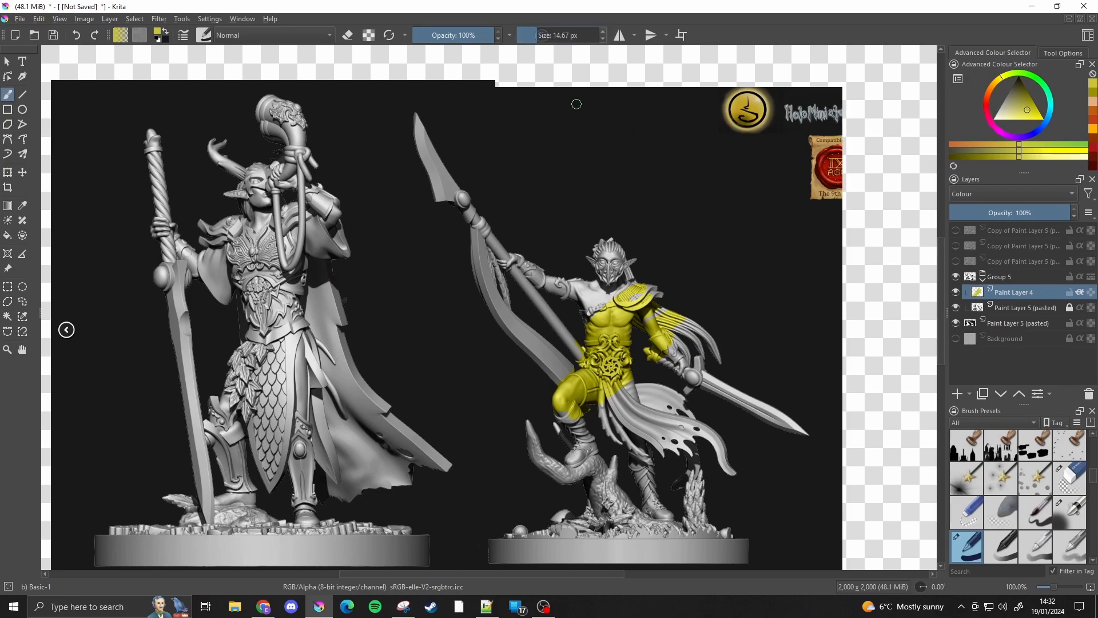
{"action": "left_click", "coordinate": [563, 35]}
{"action": "mouse_move", "coordinate": [571, 263]}
{"action": "left_mouse_down"}
{"action": "mouse_move", "coordinate": [480, 362]}
{"action": "mouse_move", "coordinate": [693, 345]}
{"action": "mouse_move", "coordinate": [745, 397]}
{"action": "left_mouse_up"}
{"action": "key", "text": "ctrl+z"}
{"action": "key", "text": "ctrl+z"}
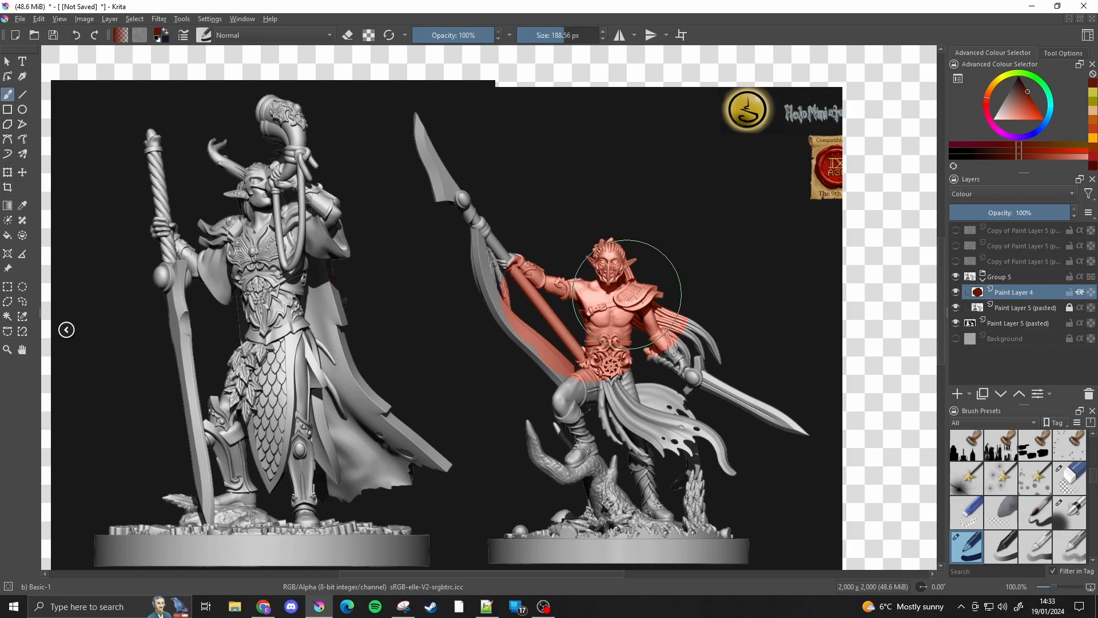
Set Paint Layer 4 to the Burn blending mode and lower its opacity to 70%
{"action": "left_click", "coordinate": [976, 194]}
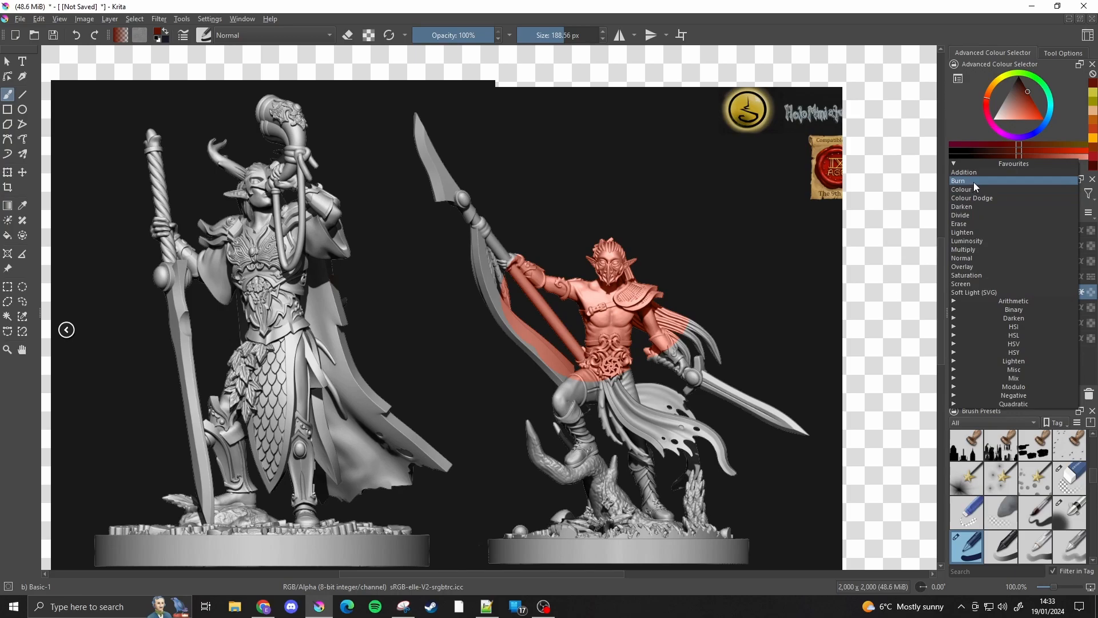
{"action": "left_click", "coordinate": [975, 181]}
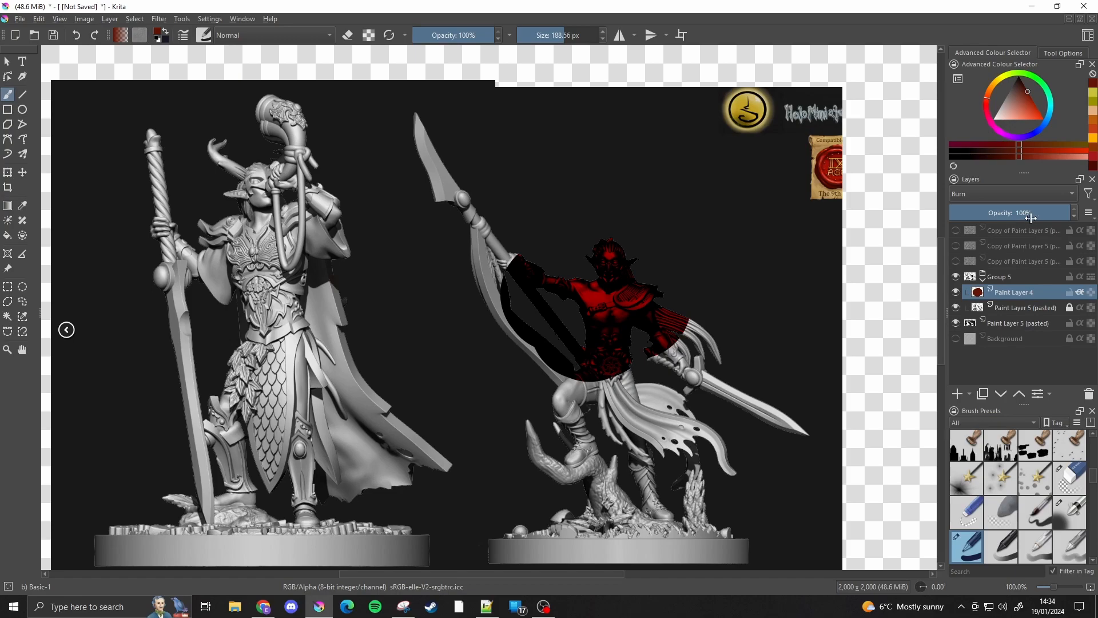
{"action": "mouse_move", "coordinate": [1052, 213]}
{"action": "left_mouse_down"}
{"action": "mouse_move", "coordinate": [1000, 213]}
{"action": "mouse_move", "coordinate": [1032, 217]}
{"action": "left_mouse_up"}
{"action": "scroll", "coordinate": [1044, 217], "scroll_direction": "up", "scroll_amount": 3}
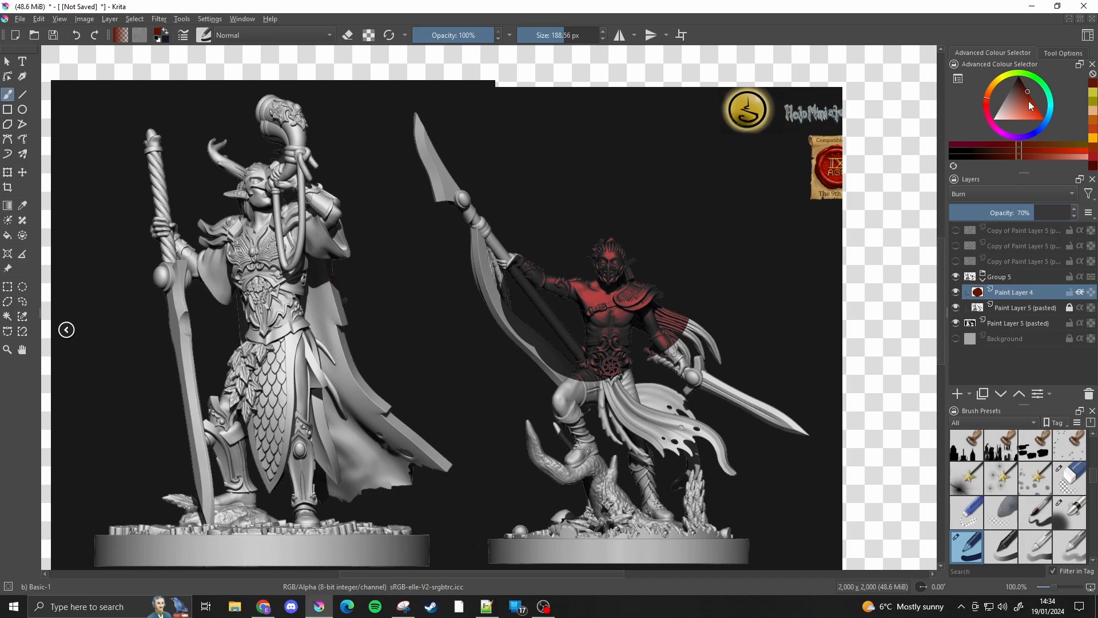
Paint a brighter red over the spear-wielding elf's head, arms and torso and set the layer opacity to 76%
{"action": "left_click_drag", "start_coordinate": [1029, 106], "coordinate": [1035, 109]}
{"action": "mouse_move", "coordinate": [663, 247]}
{"action": "left_mouse_down"}
{"action": "mouse_move", "coordinate": [568, 252]}
{"action": "mouse_move", "coordinate": [583, 265]}
{"action": "mouse_move", "coordinate": [569, 246]}
{"action": "left_mouse_up"}
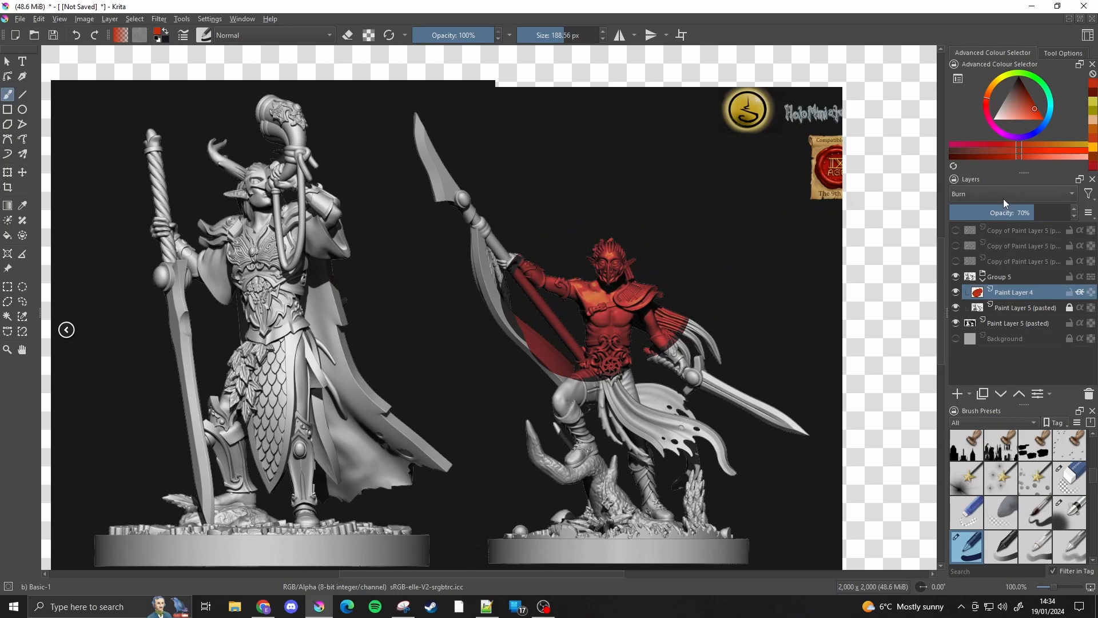
{"action": "left_click", "coordinate": [1040, 212]}
Erase the red paint from the elf's spear, cloth, belt, hair, shoulder armour and forearms, varying the eraser size for each area
{"action": "left_click_drag", "start_coordinate": [563, 35], "coordinate": [520, 40]}
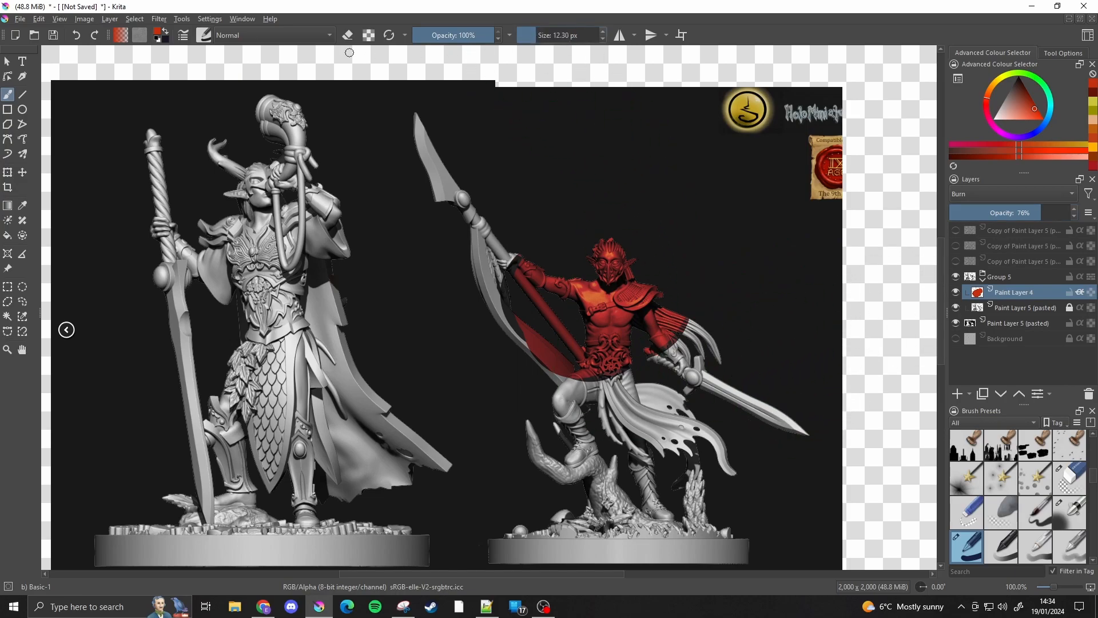
{"action": "left_click", "coordinate": [348, 37]}
{"action": "mouse_move", "coordinate": [519, 254]}
{"action": "left_mouse_down"}
{"action": "mouse_move", "coordinate": [509, 274]}
{"action": "mouse_move", "coordinate": [521, 288]}
{"action": "mouse_move", "coordinate": [529, 269]}
{"action": "mouse_move", "coordinate": [543, 279]}
{"action": "left_mouse_up"}
{"action": "mouse_move", "coordinate": [526, 303]}
{"action": "left_mouse_down"}
{"action": "mouse_move", "coordinate": [495, 315]}
{"action": "mouse_move", "coordinate": [513, 295]}
{"action": "mouse_move", "coordinate": [537, 296]}
{"action": "left_mouse_up"}
{"action": "left_click", "coordinate": [548, 35]}
{"action": "mouse_move", "coordinate": [565, 357]}
{"action": "left_mouse_down"}
{"action": "mouse_move", "coordinate": [618, 362]}
{"action": "mouse_move", "coordinate": [540, 368]}
{"action": "mouse_move", "coordinate": [513, 318]}
{"action": "left_mouse_up"}
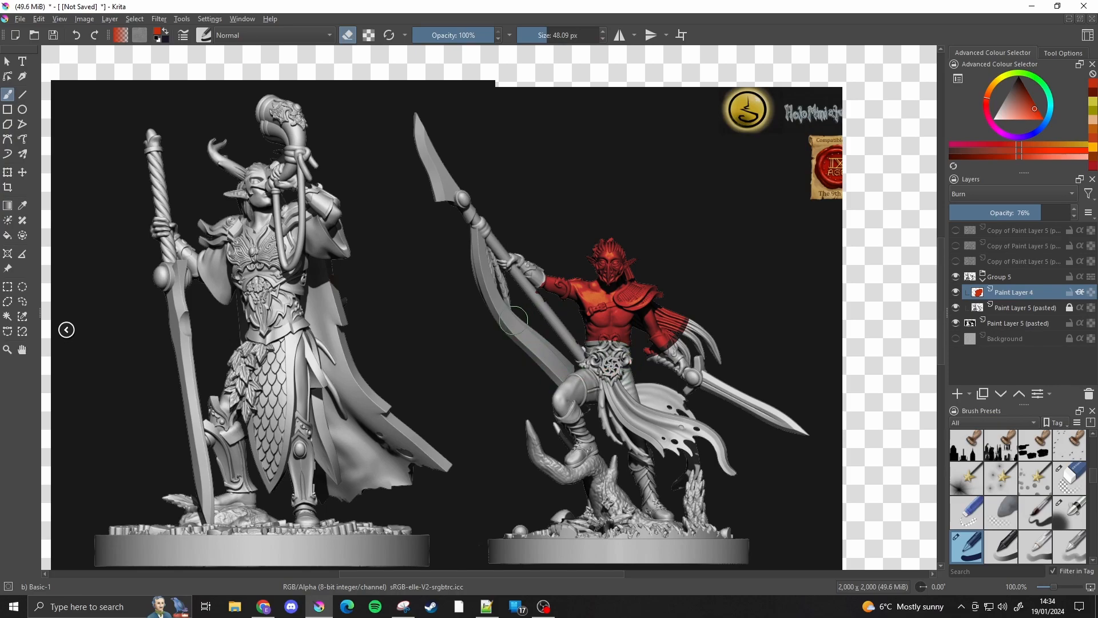
{"action": "mouse_move", "coordinate": [602, 232]}
{"action": "left_mouse_down"}
{"action": "mouse_move", "coordinate": [586, 246]}
{"action": "mouse_move", "coordinate": [626, 241]}
{"action": "mouse_move", "coordinate": [659, 278]}
{"action": "mouse_move", "coordinate": [627, 300]}
{"action": "mouse_move", "coordinate": [655, 289]}
{"action": "mouse_move", "coordinate": [686, 331]}
{"action": "left_mouse_up"}
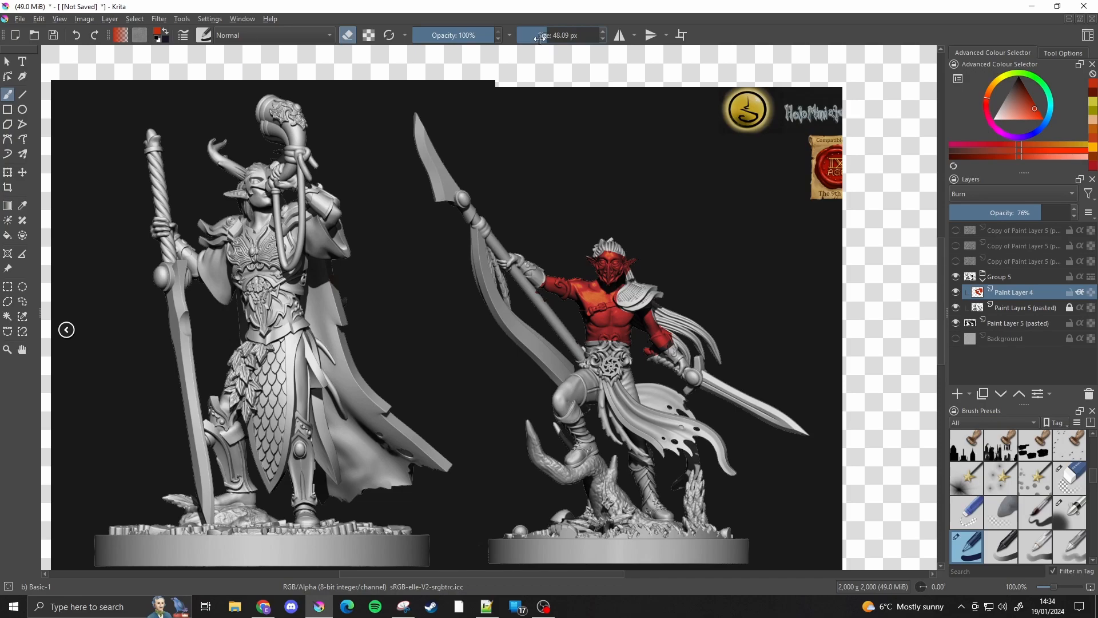
{"action": "left_click", "coordinate": [537, 37]}
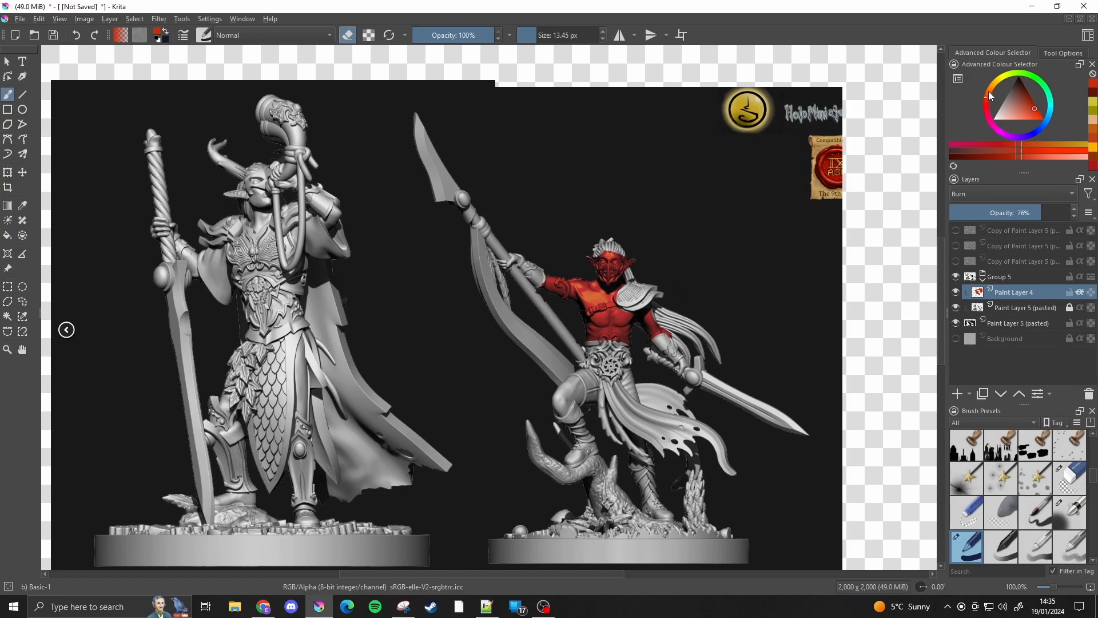
Lock the alpha of Paint Layer 4 and paint orange over the elf's chest and face with a 102.86 px brush
{"action": "left_click_drag", "start_coordinate": [989, 94], "coordinate": [988, 90]}
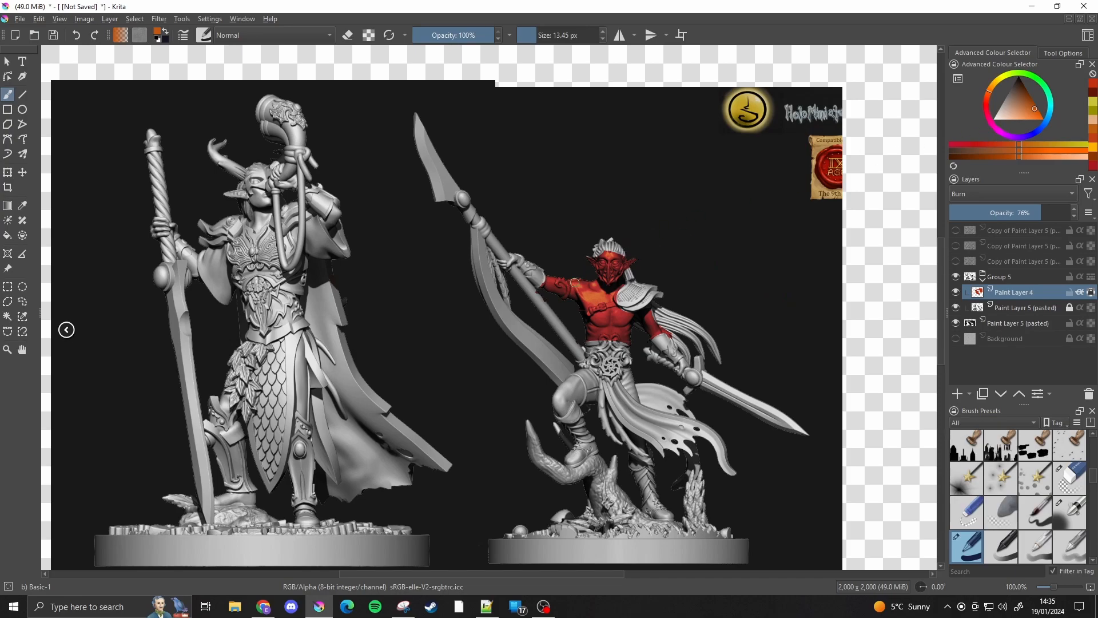
{"action": "left_click_drag", "start_coordinate": [536, 37], "coordinate": [557, 35]}
{"action": "left_click_drag", "start_coordinate": [589, 288], "coordinate": [614, 295]}
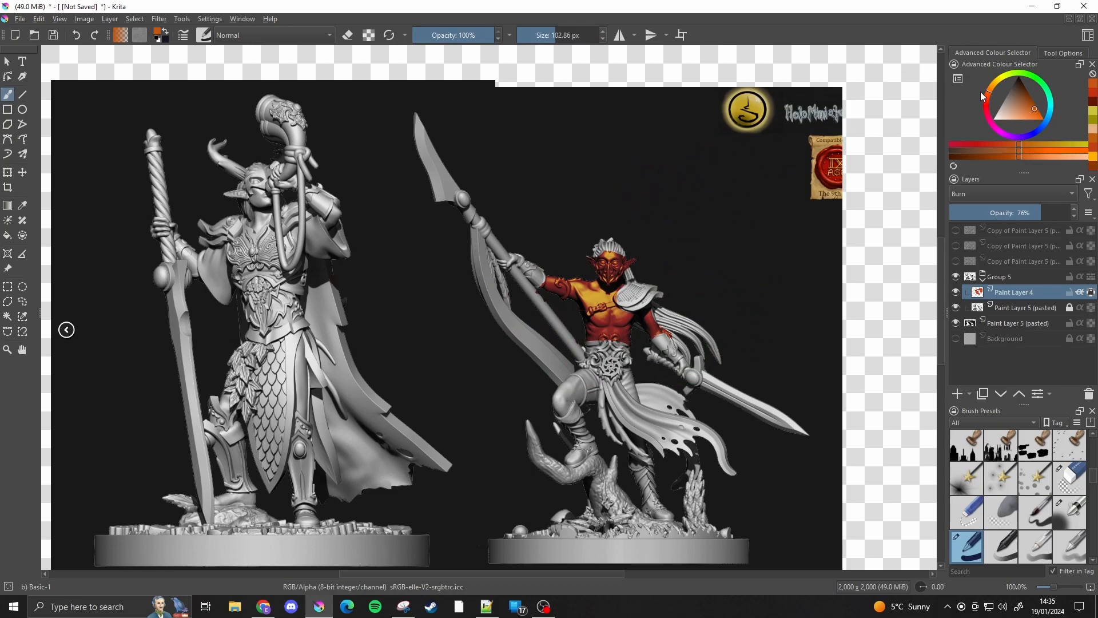
Choose a slightly darker orange and repaint the spear-wielding elf's skin on the face, chest and arm
{"action": "left_click_drag", "start_coordinate": [992, 99], "coordinate": [1000, 102]}
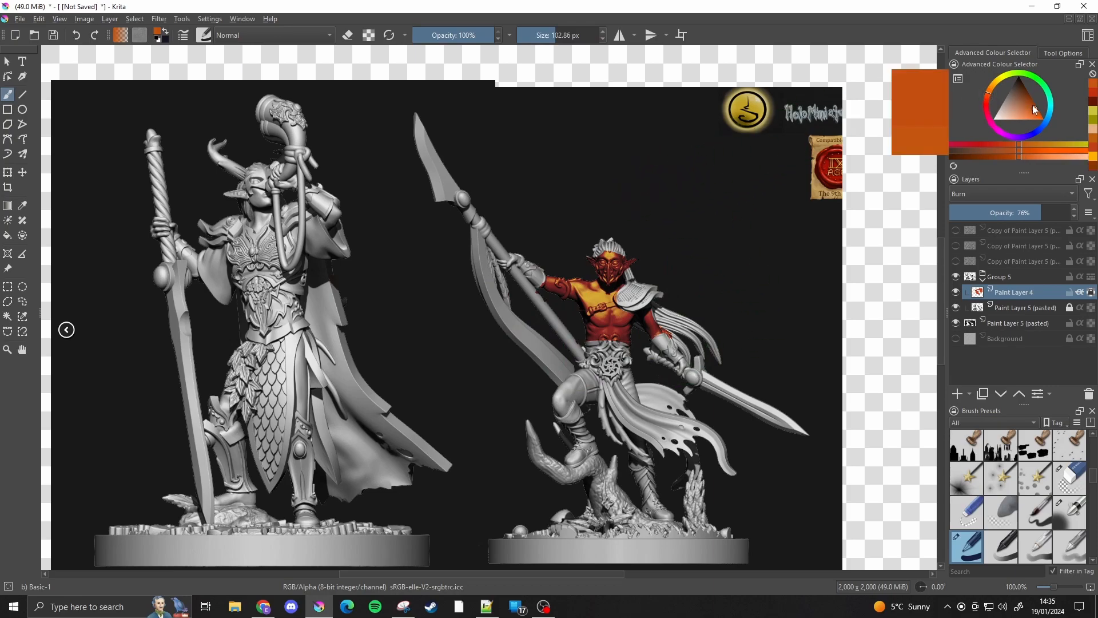
{"action": "left_click", "coordinate": [1032, 105]}
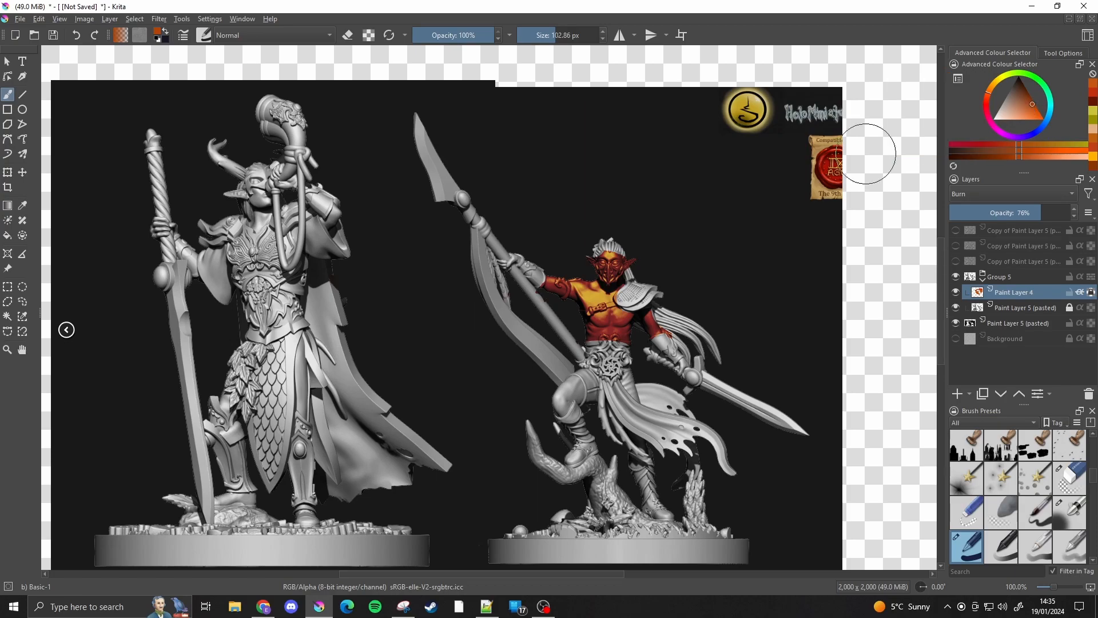
{"action": "mouse_move", "coordinate": [646, 307]}
{"action": "left_mouse_down"}
{"action": "mouse_move", "coordinate": [601, 280]}
{"action": "mouse_move", "coordinate": [693, 291]}
{"action": "mouse_move", "coordinate": [612, 250]}
{"action": "left_mouse_up"}
{"action": "mouse_move", "coordinate": [658, 311]}
{"action": "left_mouse_down"}
{"action": "mouse_move", "coordinate": [642, 326]}
{"action": "mouse_move", "coordinate": [622, 320]}
{"action": "mouse_move", "coordinate": [595, 259]}
{"action": "mouse_move", "coordinate": [599, 298]}
{"action": "left_mouse_up"}
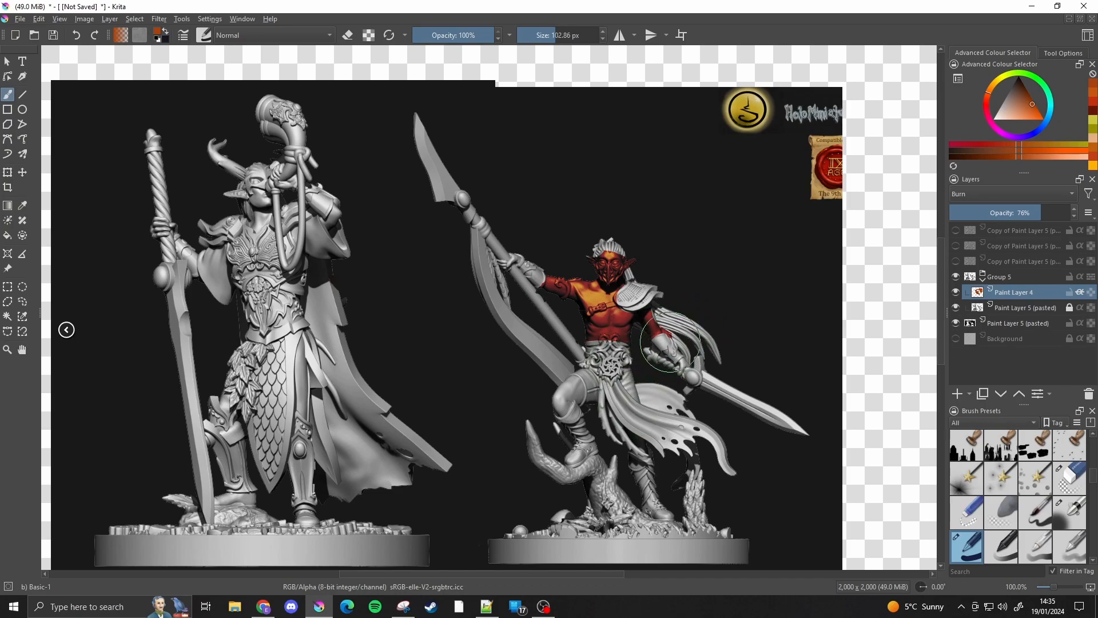
Switch to Chrome and capture part of the painted tree spirits photo in the Instagram post with the Snipping Tool
{"action": "left_click", "coordinate": [264, 606]}
{"action": "left_click", "coordinate": [477, 7]}
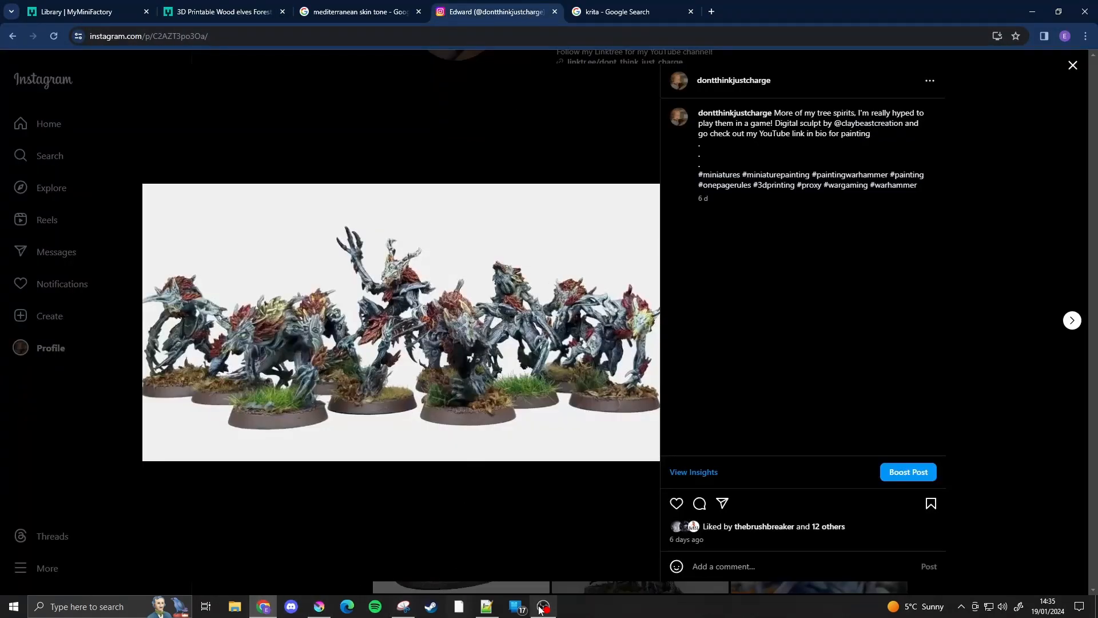
{"action": "left_click", "coordinate": [313, 611]}
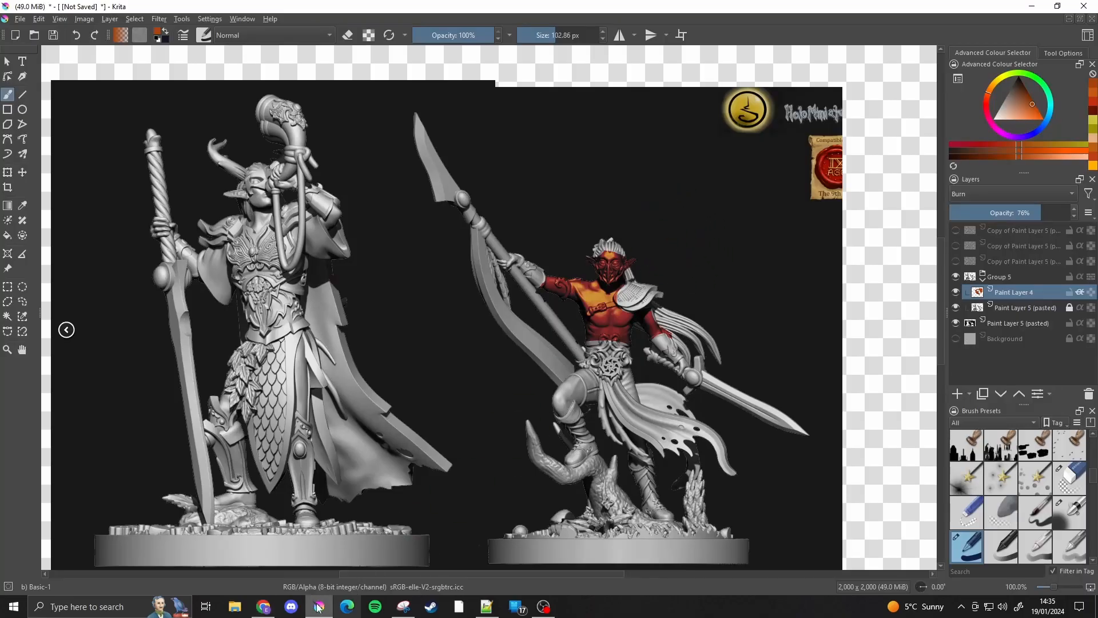
{"action": "left_click", "coordinate": [264, 607]}
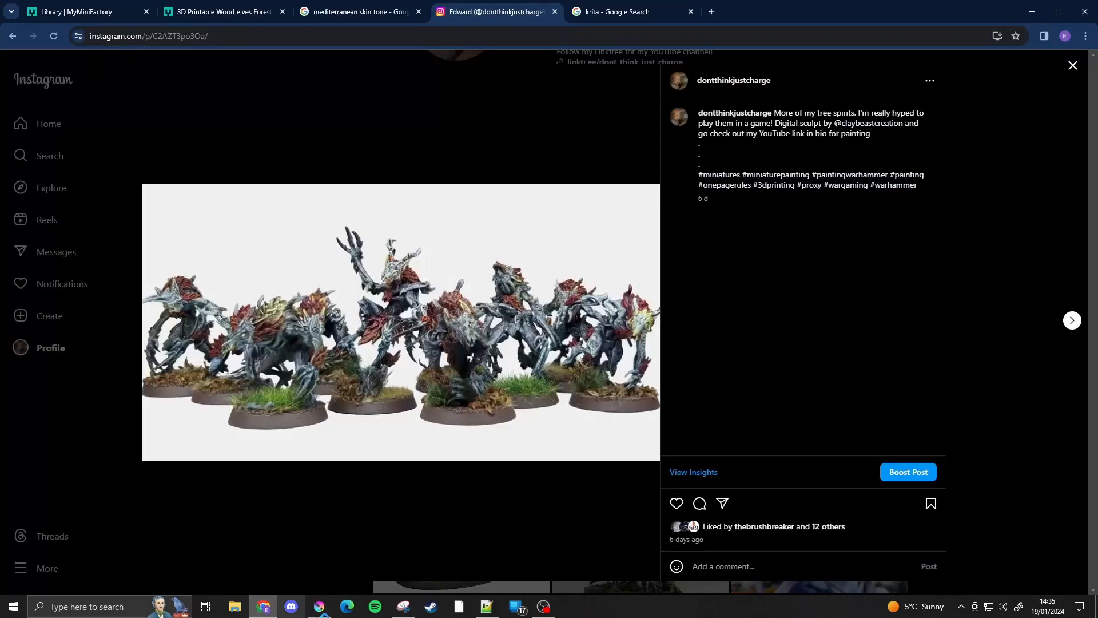
{"action": "left_click", "coordinate": [403, 606]}
{"action": "left_click", "coordinate": [286, 41]}
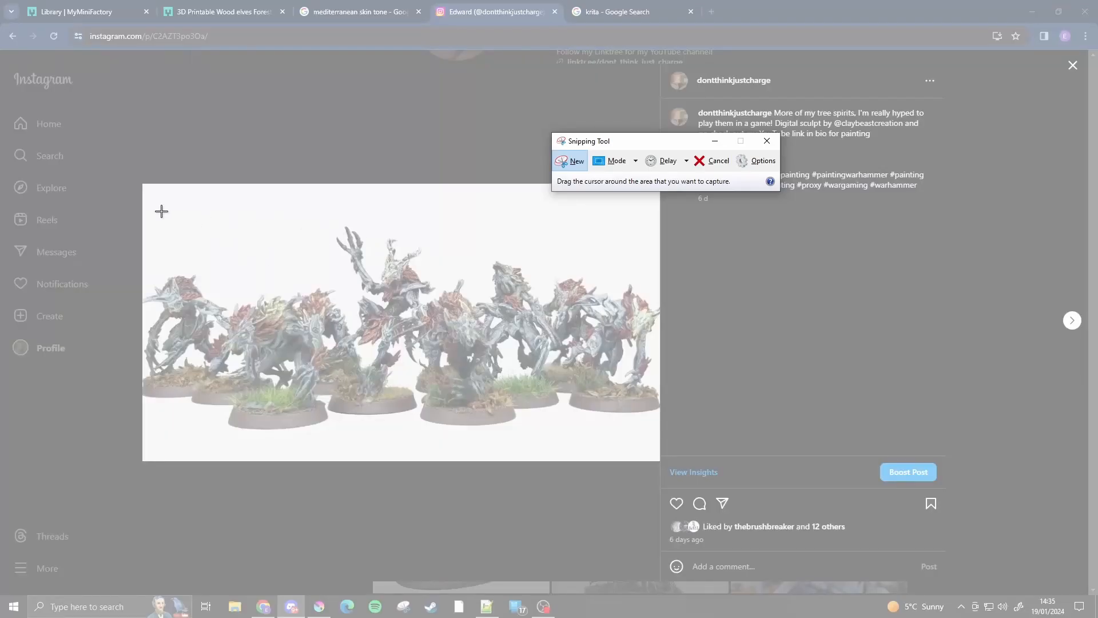
{"action": "left_click_drag", "start_coordinate": [220, 203], "coordinate": [415, 458]}
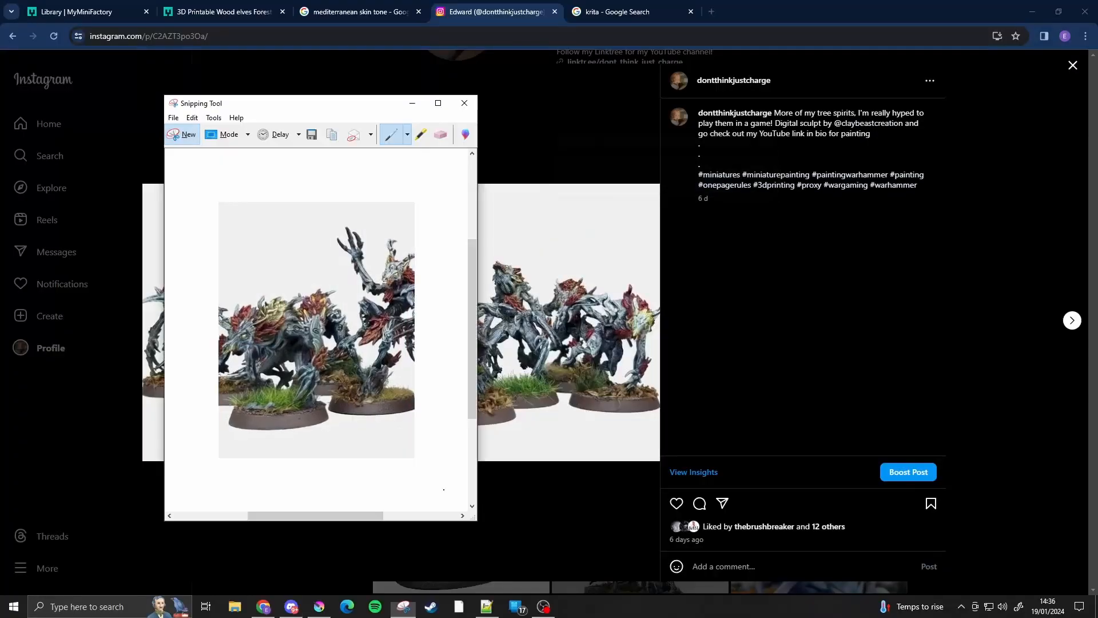
Return to Krita and paste the captured tree spirits image as a new layer above Group 5
{"action": "left_click", "coordinate": [319, 607]}
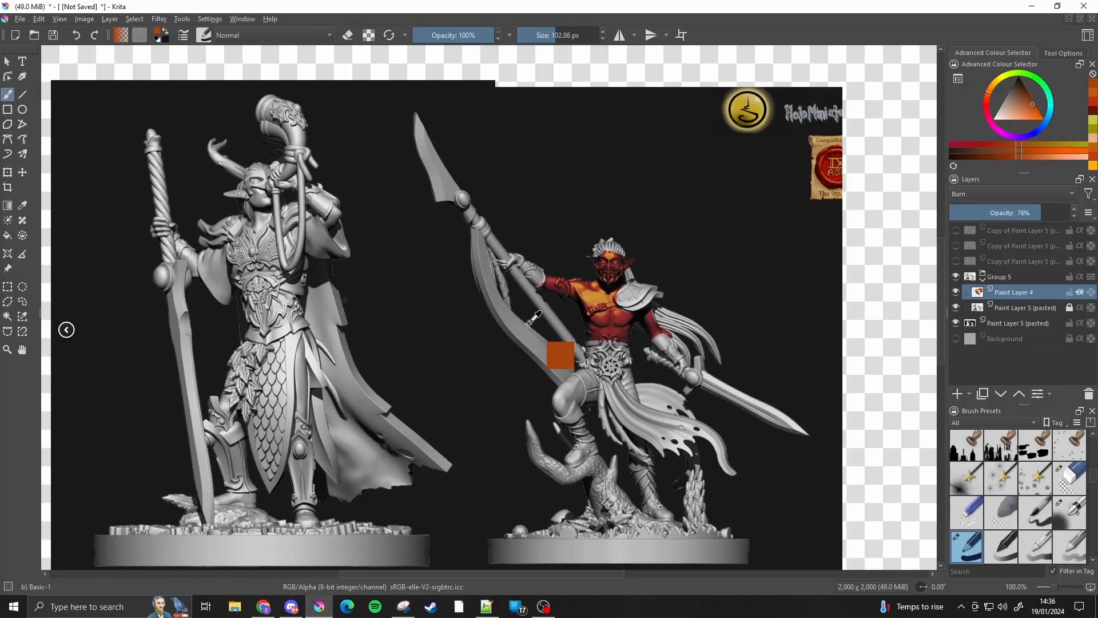
{"action": "key", "text": "minus"}
{"action": "key", "text": "minus"}
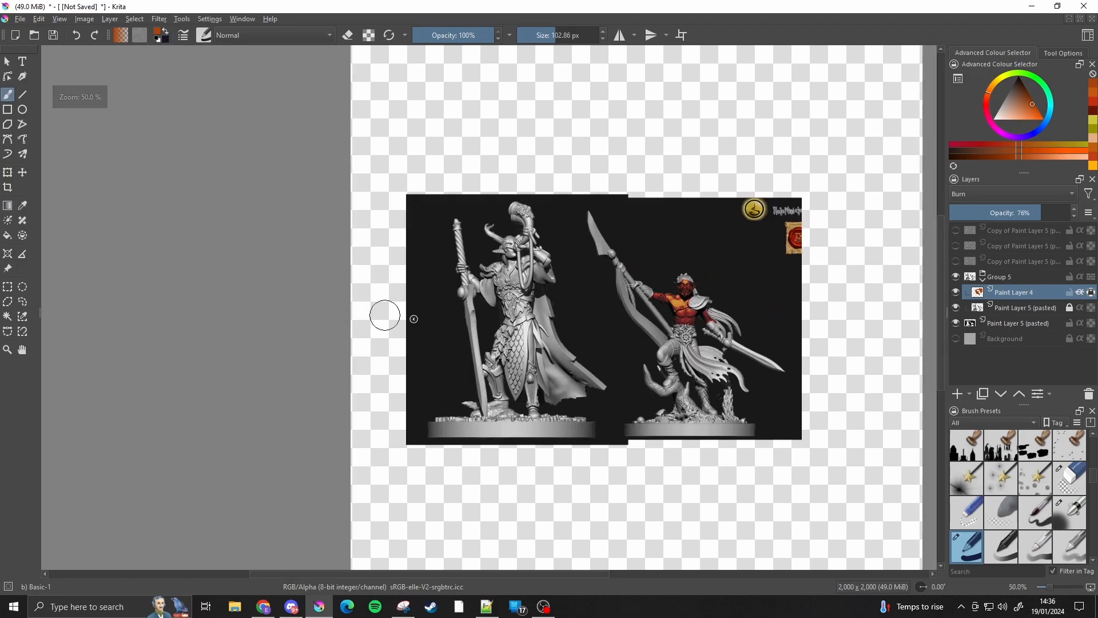
{"action": "left_click", "coordinate": [1011, 275]}
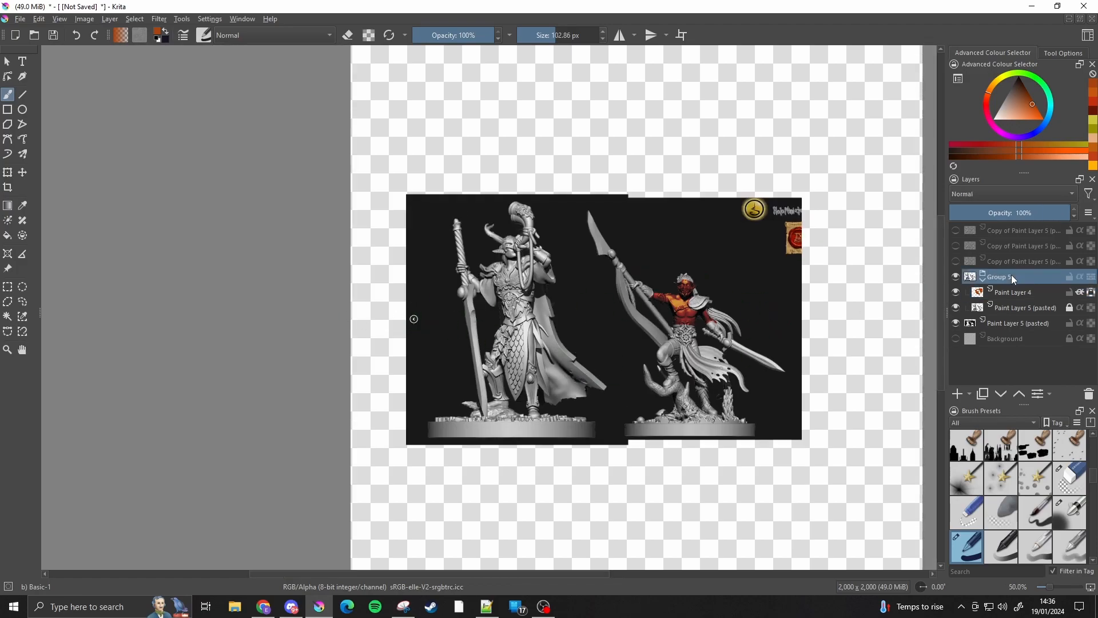
{"action": "key", "text": "ctrl+v"}
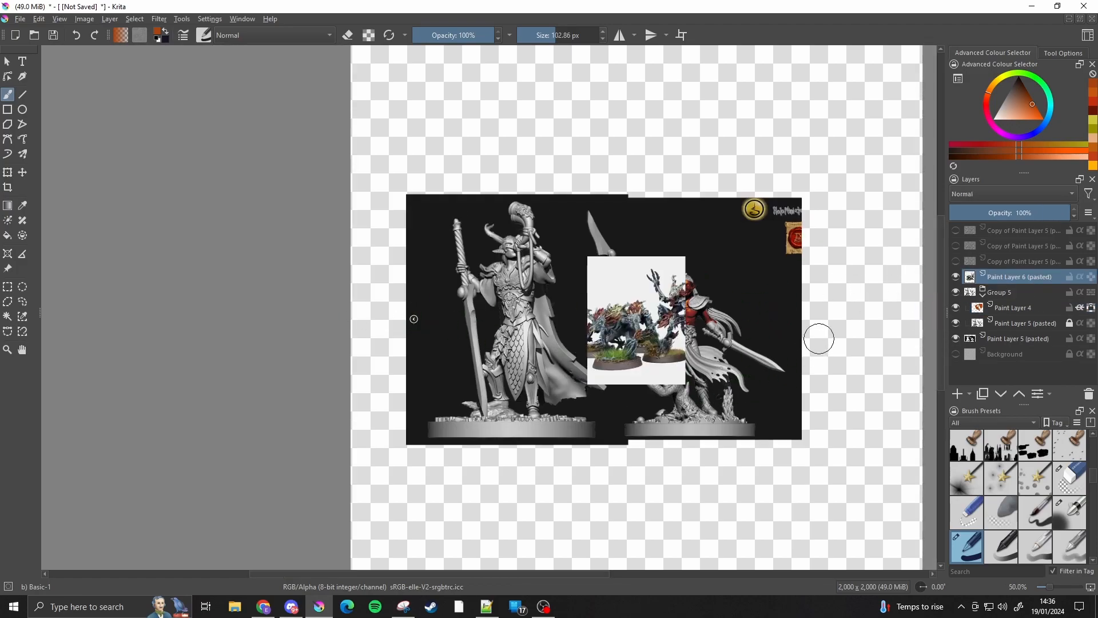
Move the pasted tree spirits reference down between the two miniatures, clear of the spear-wielding elf's body
{"action": "scroll", "coordinate": [818, 338], "scroll_direction": "up", "scroll_amount": 2}
{"action": "left_click", "coordinate": [7, 172]}
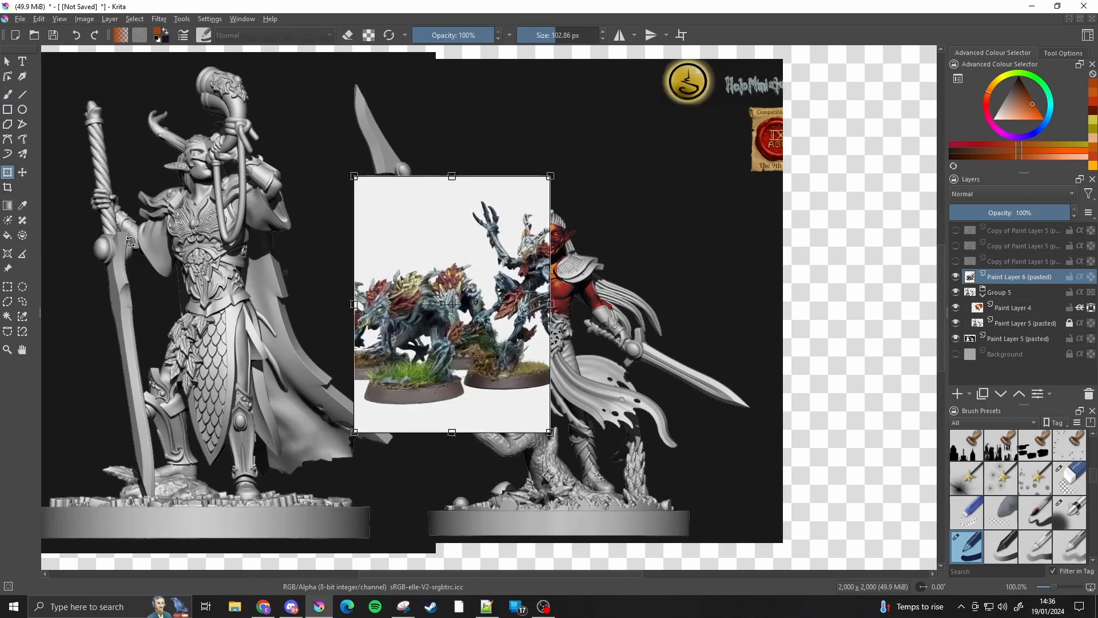
{"action": "left_click_drag", "start_coordinate": [426, 364], "coordinate": [345, 493]}
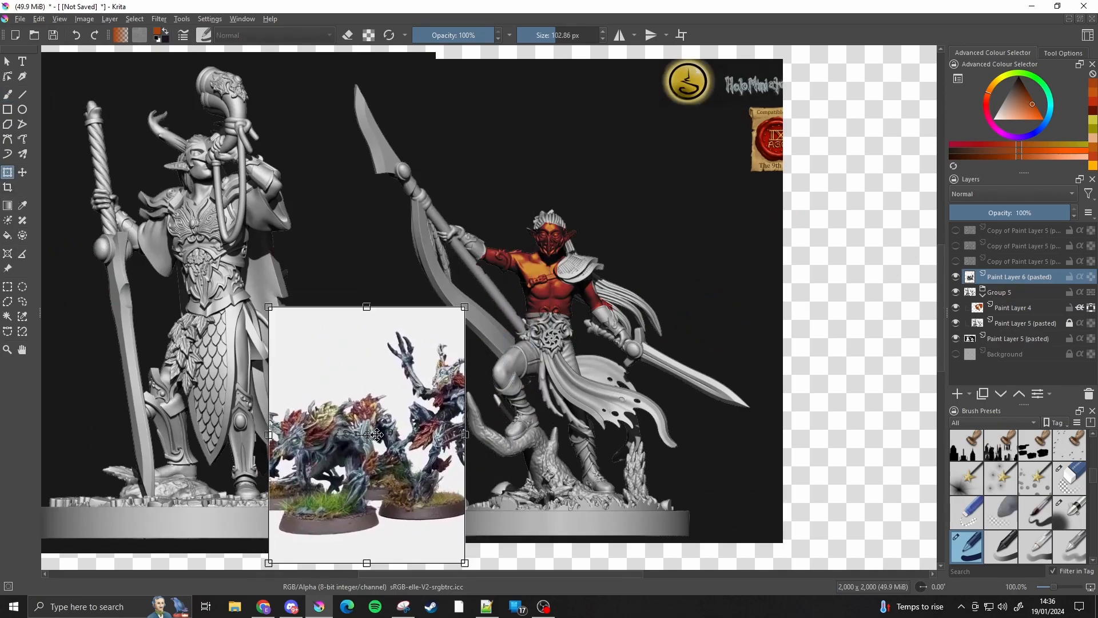
{"action": "left_click", "coordinate": [8, 93]}
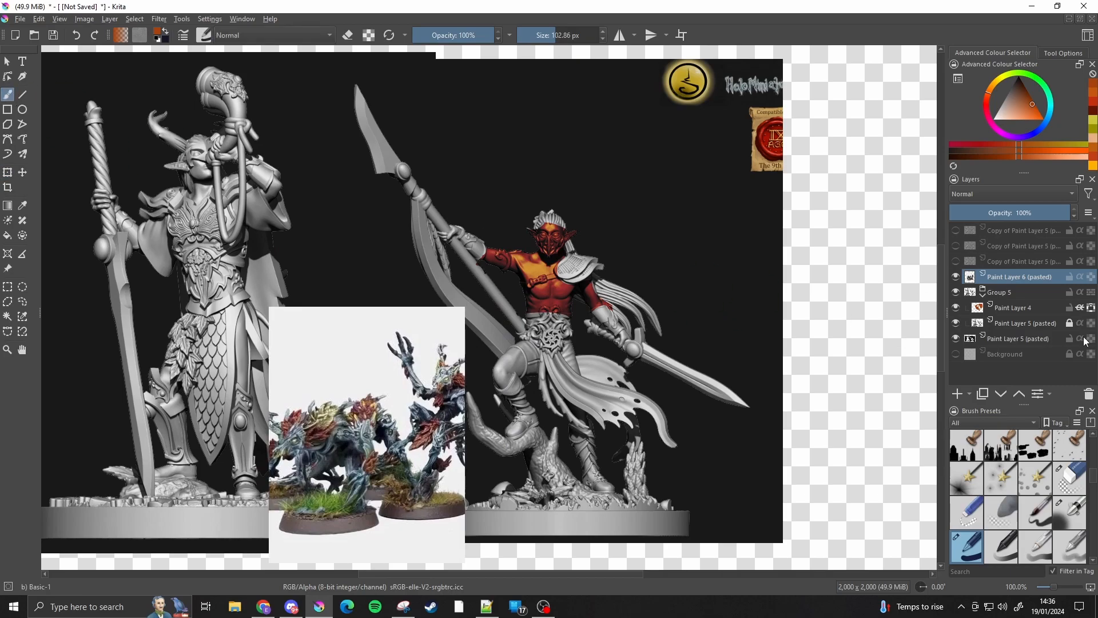
Make Paint Layer 4 active and sample a dark red from the leaves of the tree spirits reference
{"action": "left_click", "coordinate": [1011, 308]}
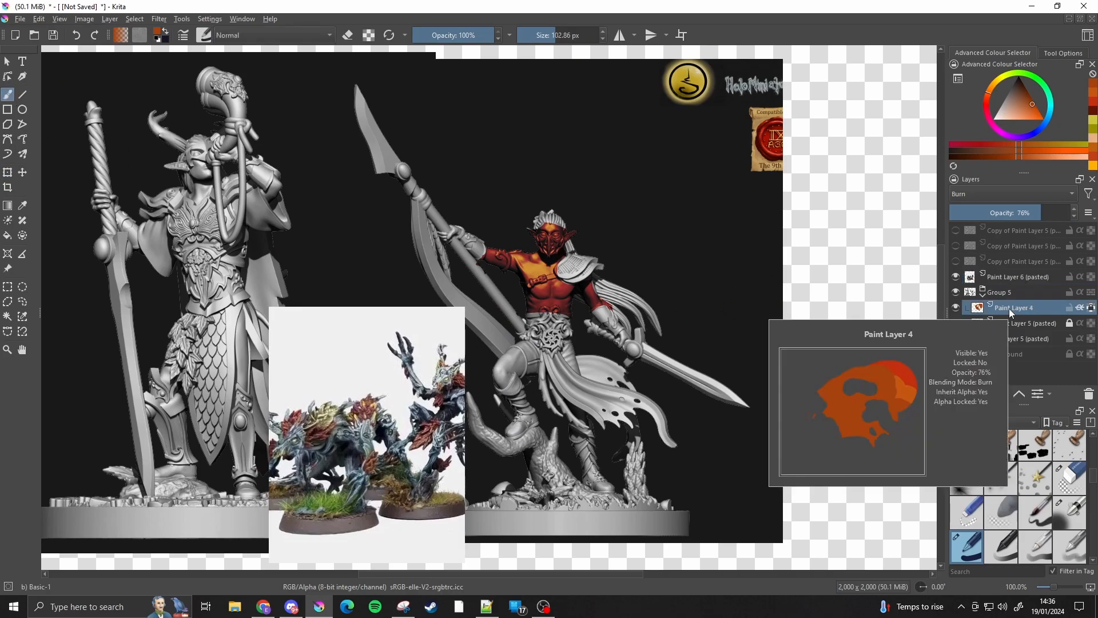
{"action": "left_click", "coordinate": [366, 407], "text": "ctrl"}
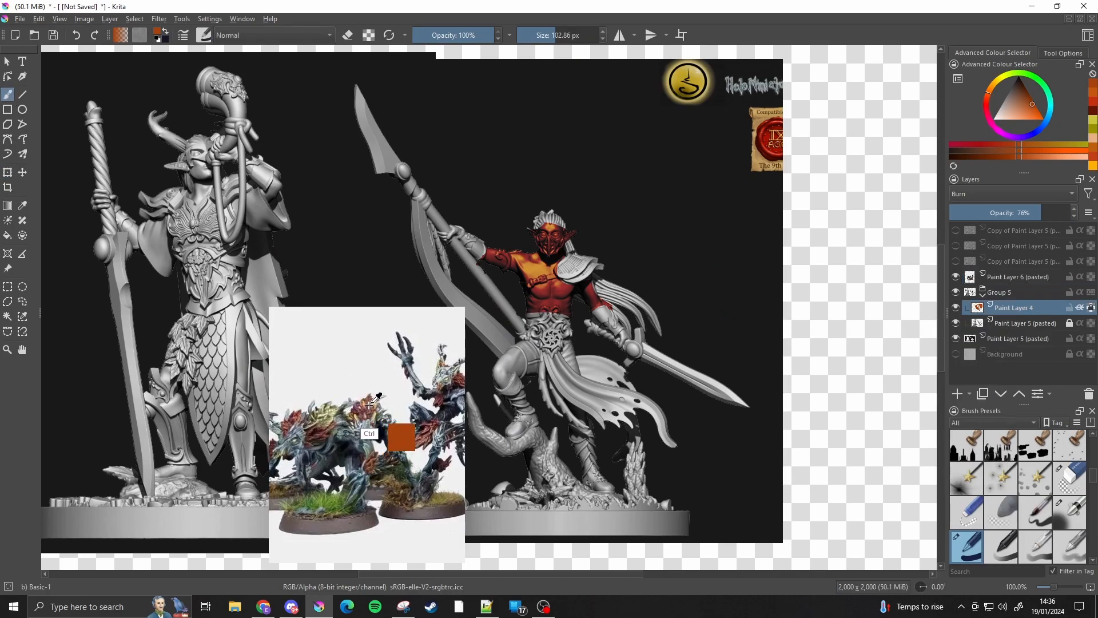
{"action": "left_click", "coordinate": [318, 428], "text": "ctrl"}
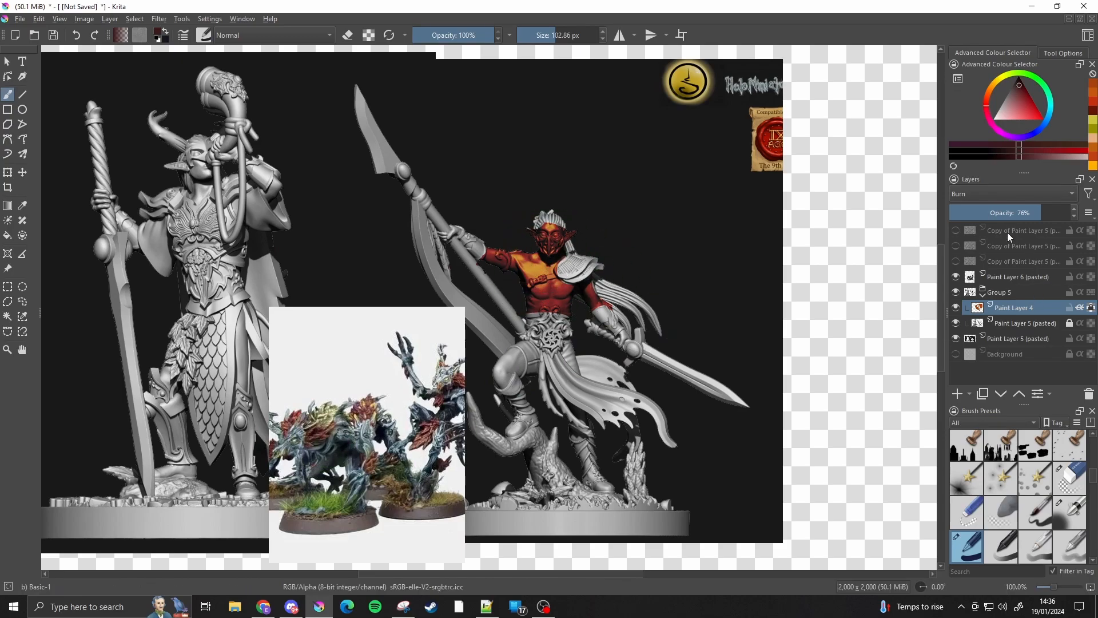
Try dark blue paint across the spear-wielding elf's torso on a new Lighten-mode layer above Paint Layer 4 with alpha inheritance enabled
{"action": "left_click", "coordinate": [1009, 194]}
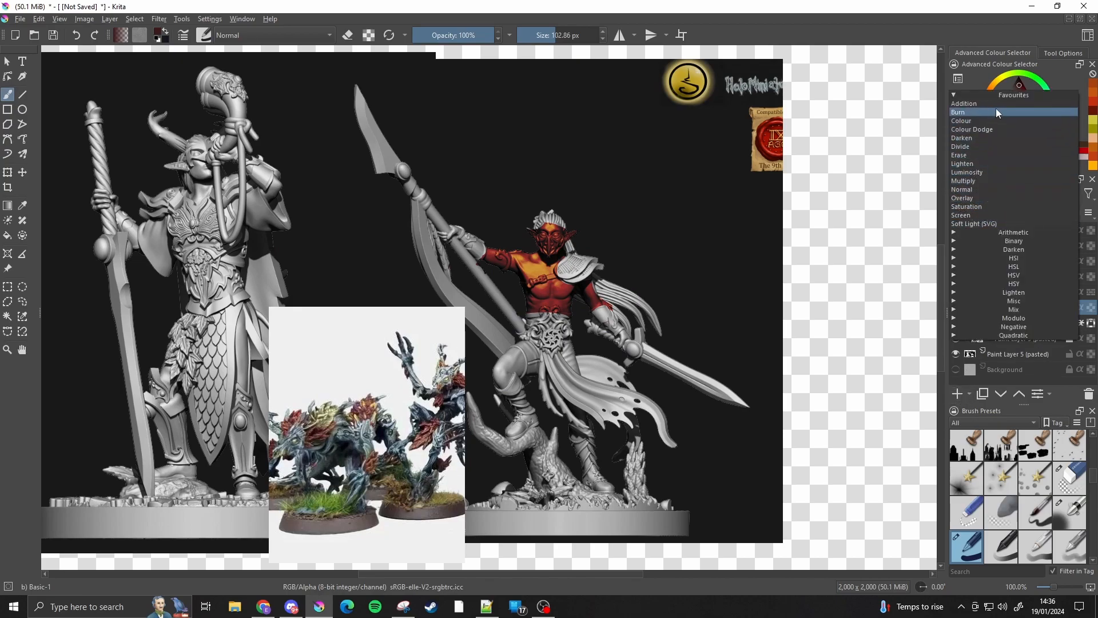
{"action": "left_click", "coordinate": [987, 163]}
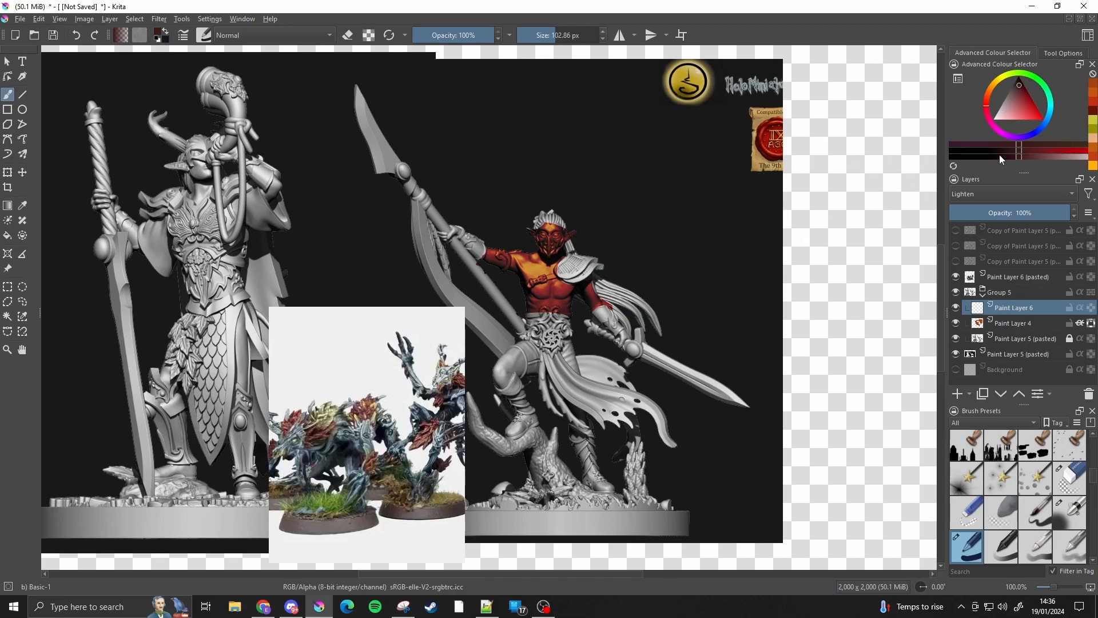
{"action": "left_click", "coordinate": [1046, 119]}
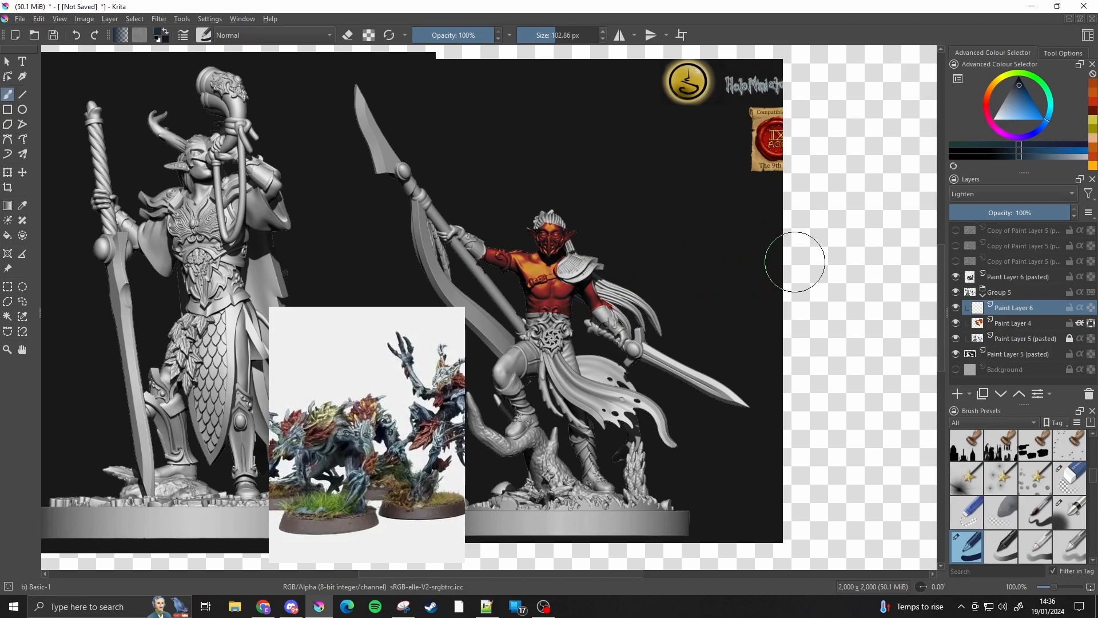
{"action": "left_click_drag", "start_coordinate": [607, 277], "coordinate": [550, 299]}
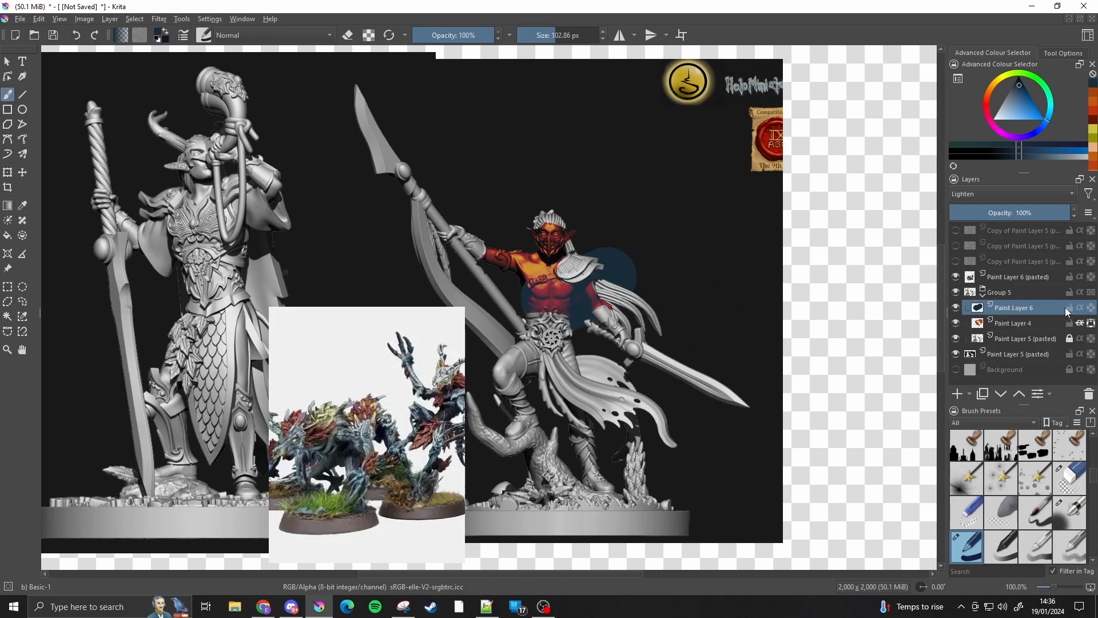
{"action": "left_click", "coordinate": [1081, 309]}
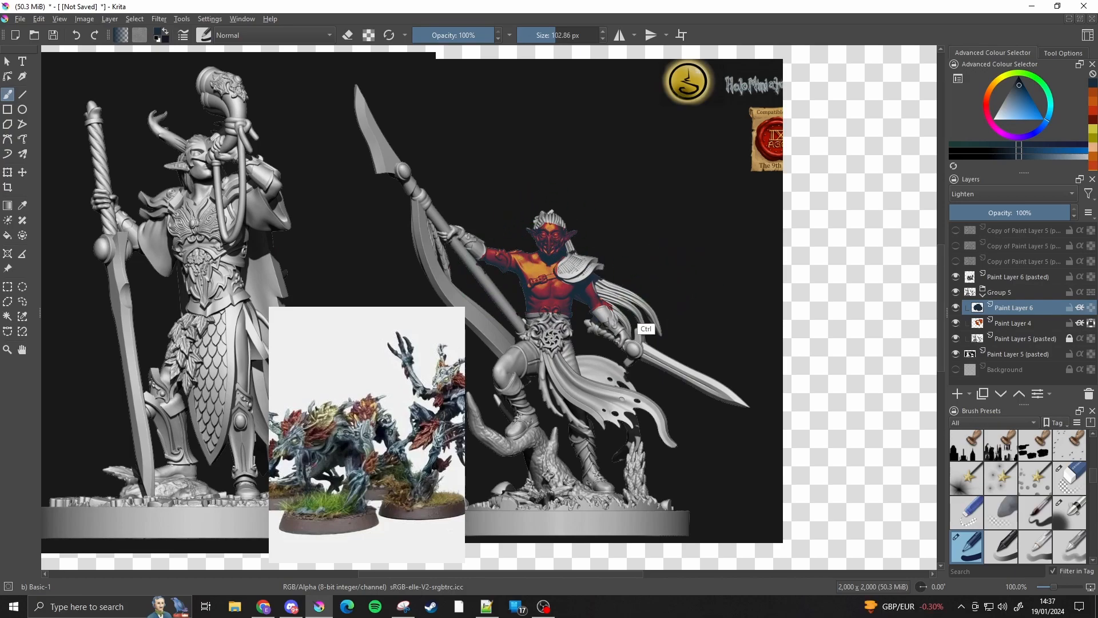
Undo the dark blue Lighten test and remove its new paint layer
{"action": "key", "text": "ctrl+z"}
{"action": "key", "text": "ctrl+z"}
{"action": "key", "text": "ctrl+z"}
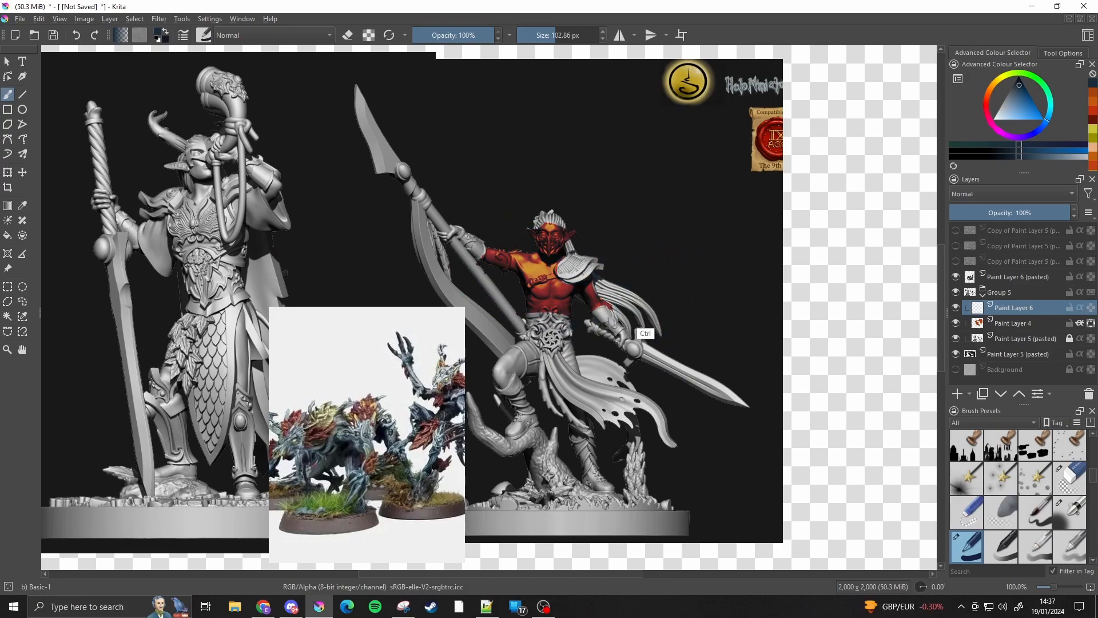
{"action": "key", "text": "ctrl+z"}
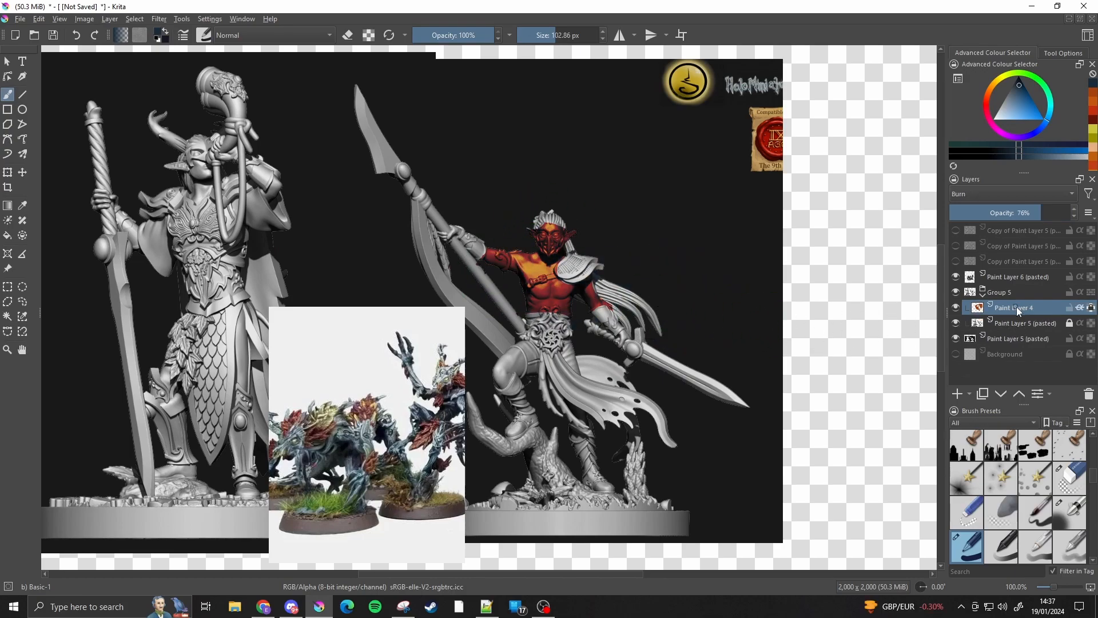
Try the Lighten, Luminosity, Overlay and Multiply blending modes on Paint Layer 4, and return it to Burn
{"action": "left_click", "coordinate": [996, 193]}
{"action": "left_click", "coordinate": [971, 240]}
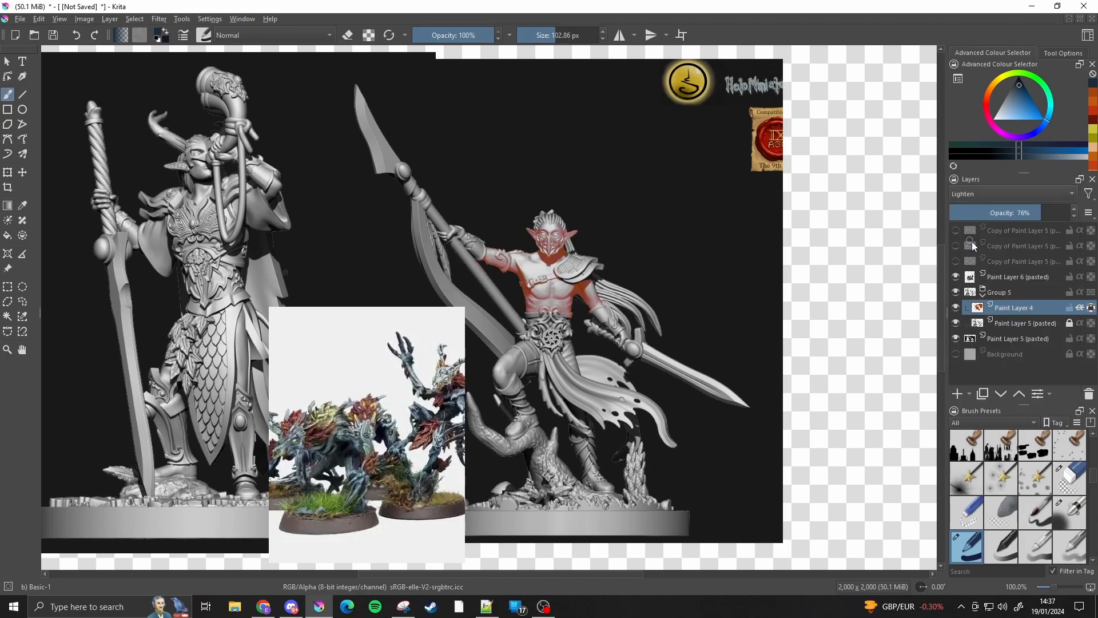
{"action": "left_click", "coordinate": [984, 193]}
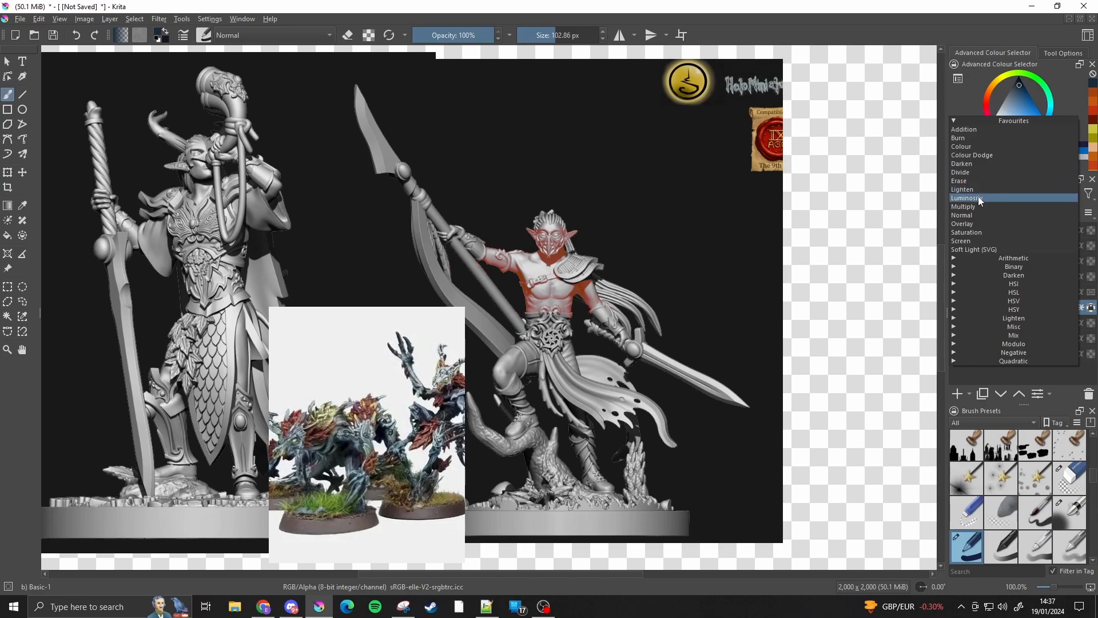
{"action": "left_click", "coordinate": [979, 197]}
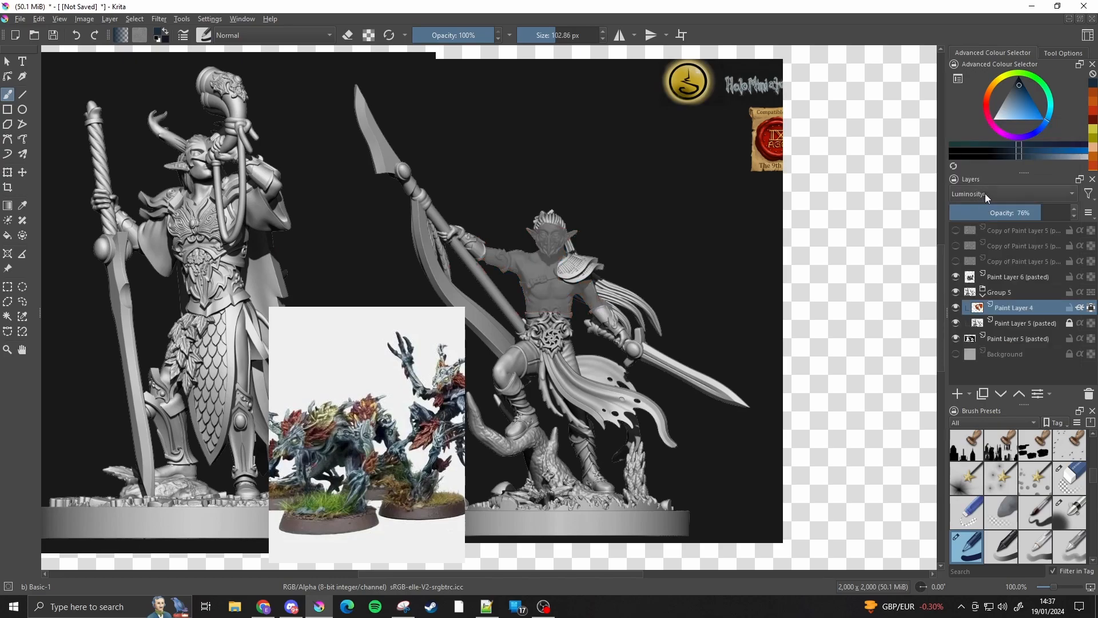
{"action": "left_click", "coordinate": [983, 193]}
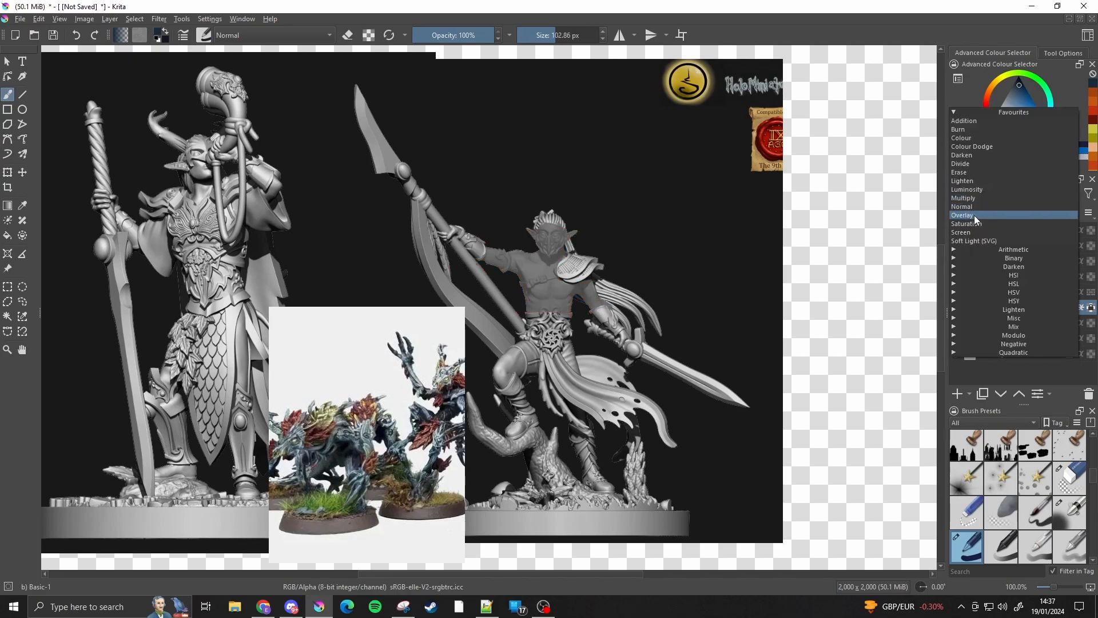
{"action": "left_click", "coordinate": [973, 215]}
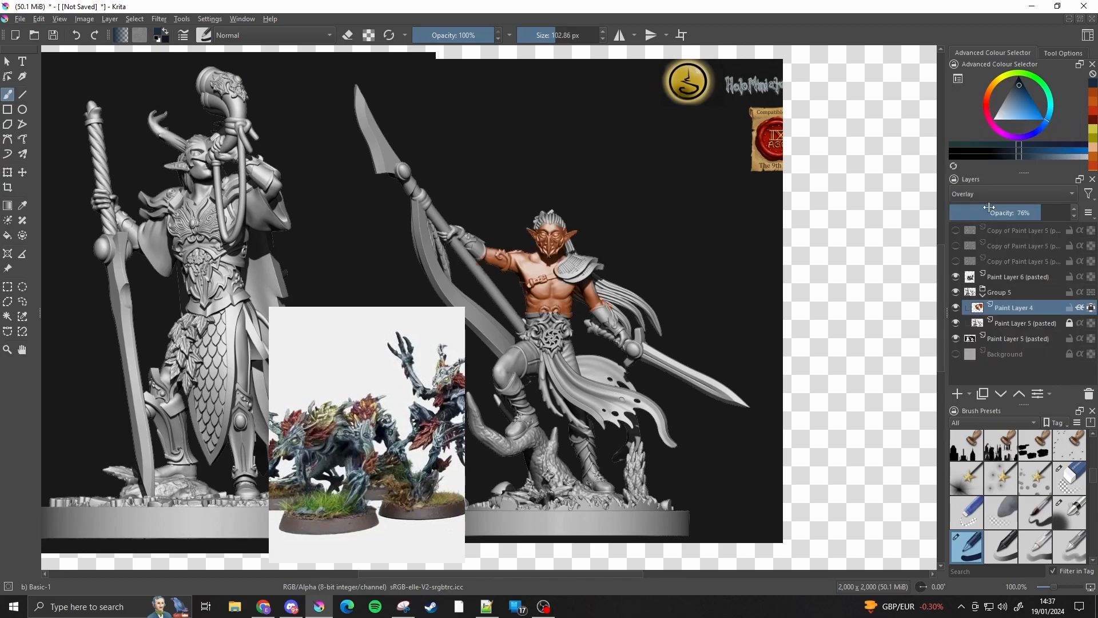
{"action": "left_click", "coordinate": [987, 196]}
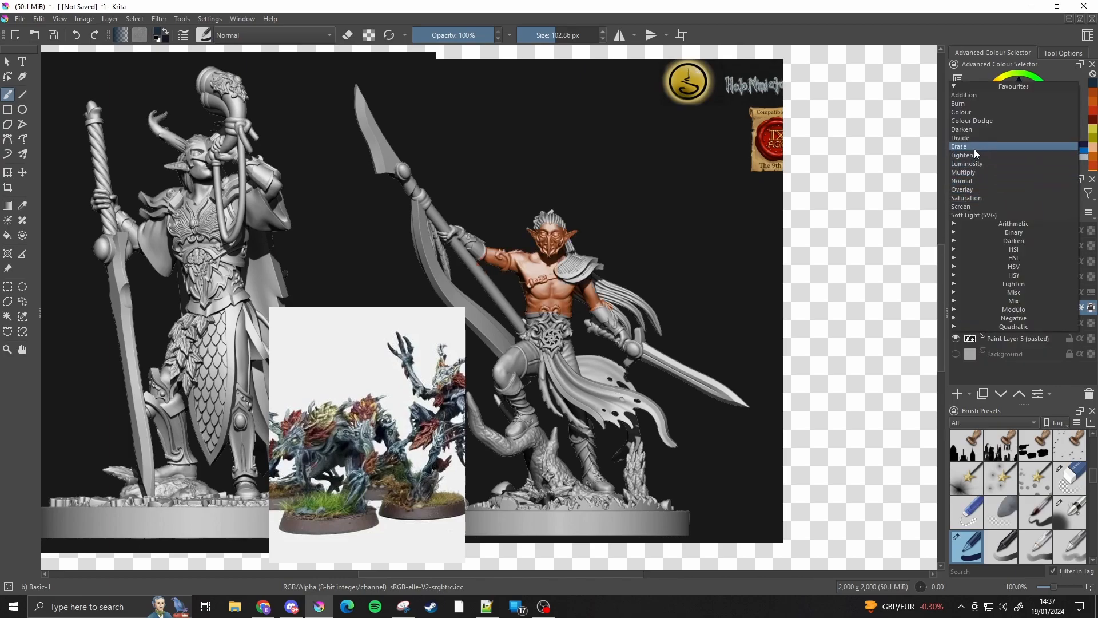
{"action": "left_click", "coordinate": [970, 172]}
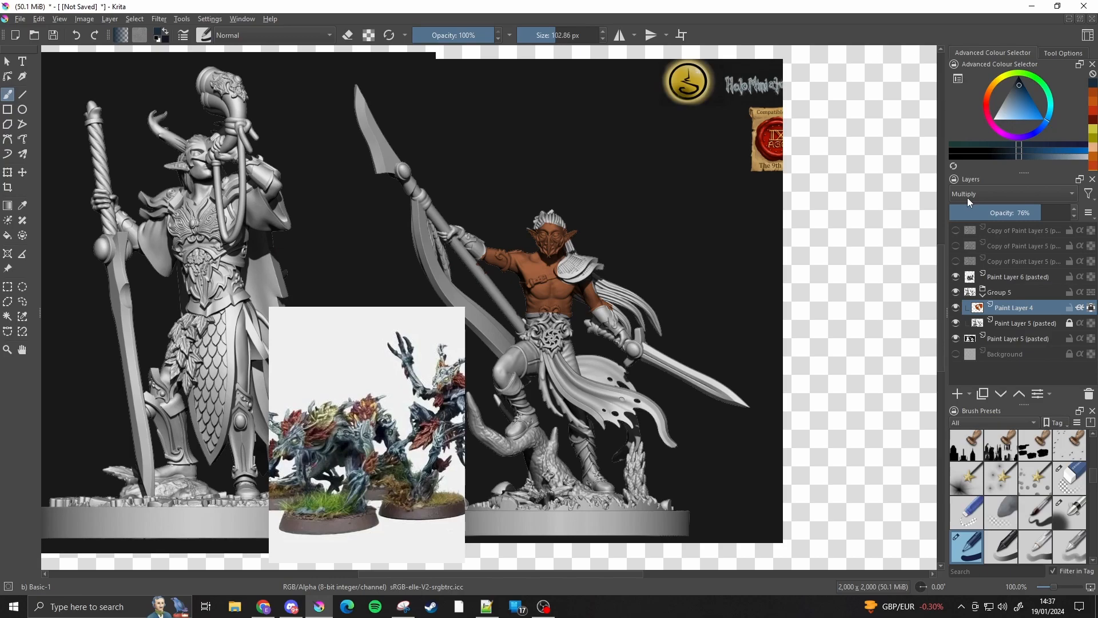
{"action": "left_click", "coordinate": [976, 325]}
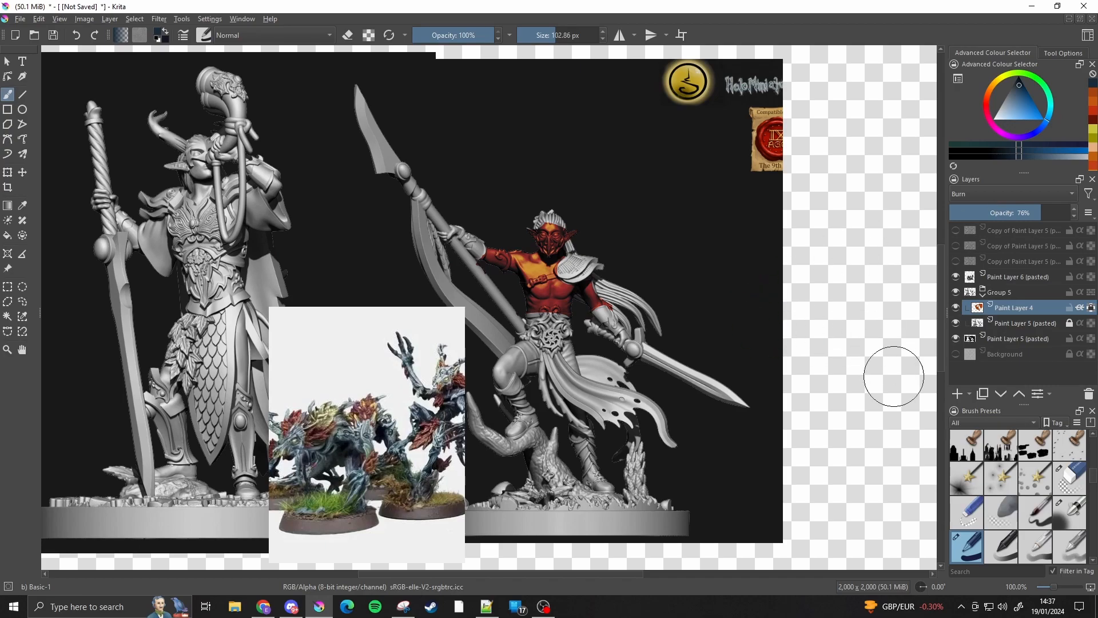
Add a paint layer above Paint Layer 4, set its blending mode to Colour, and choose a muted dark blue
{"action": "left_click", "coordinate": [956, 393]}
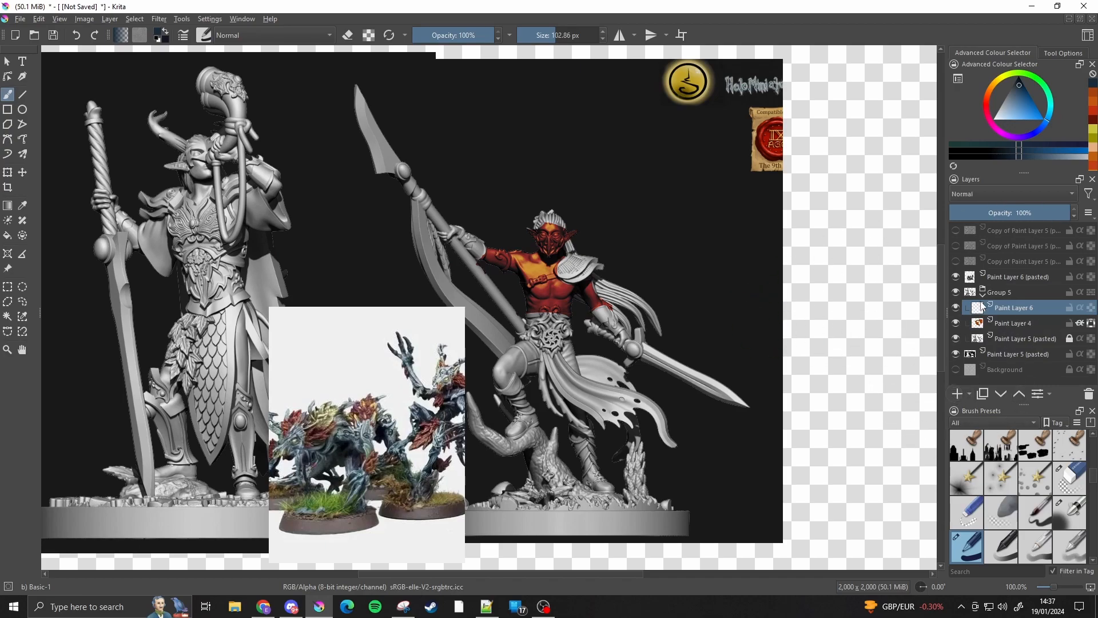
{"action": "left_click", "coordinate": [1003, 198]}
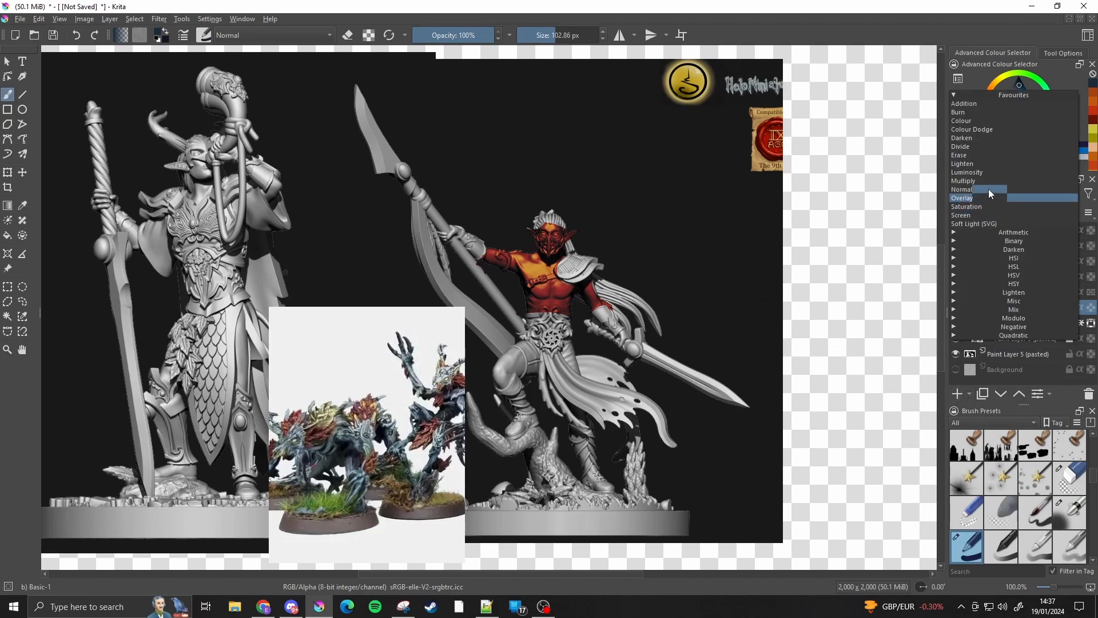
{"action": "left_click", "coordinate": [981, 120]}
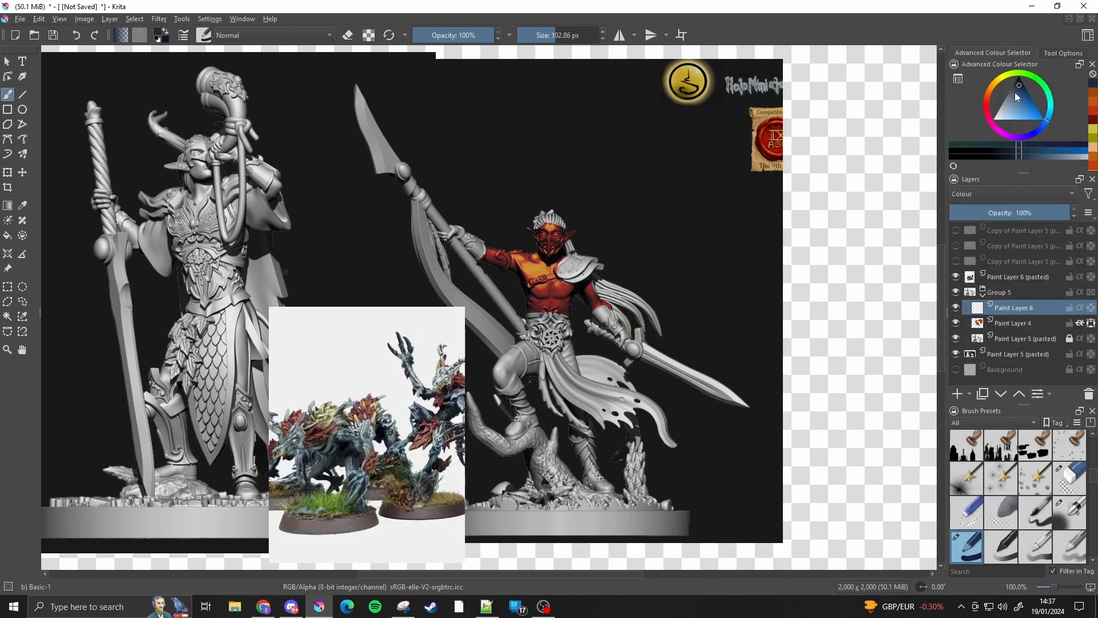
{"action": "left_click", "coordinate": [1014, 93]}
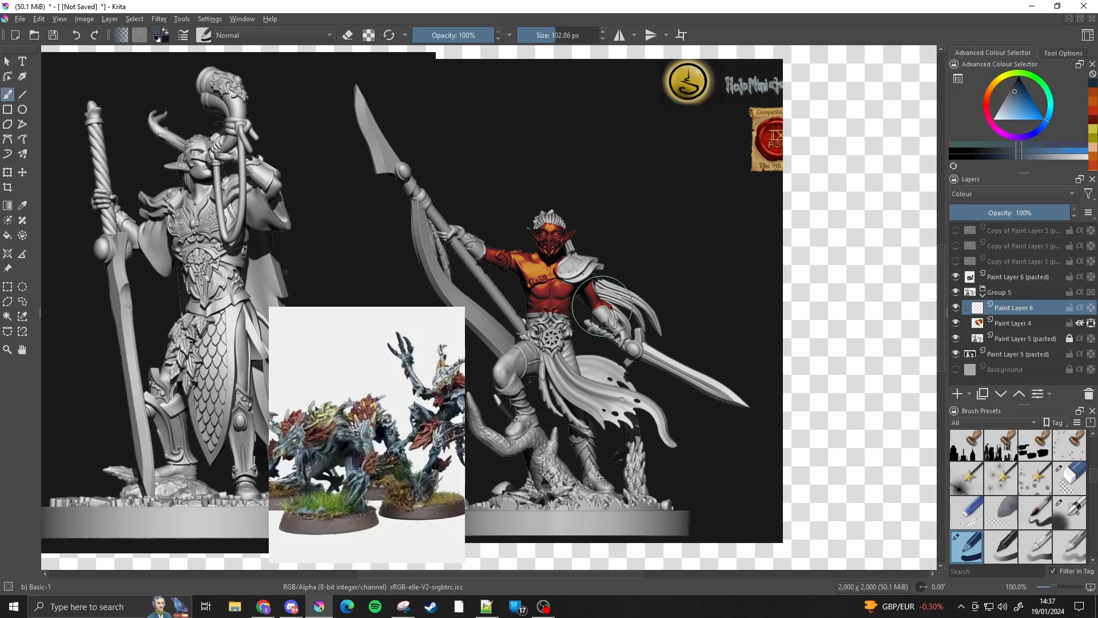
Reduce the brush to 32 px, enable alpha inheritance on the Colour layer, and tint the upper spear shaft blue
{"action": "key", "text": "bracketleft"}
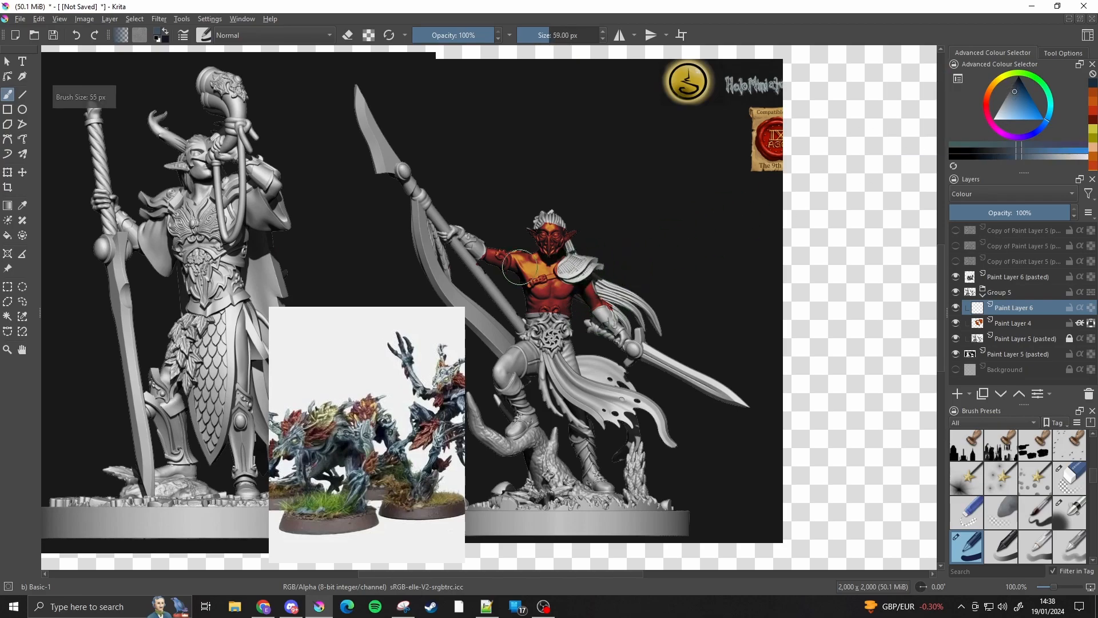
{"action": "key", "text": "bracketleft"}
{"action": "left_click", "coordinate": [437, 212]}
{"action": "left_click", "coordinate": [1079, 309]}
{"action": "left_click_drag", "start_coordinate": [449, 221], "coordinate": [441, 218]}
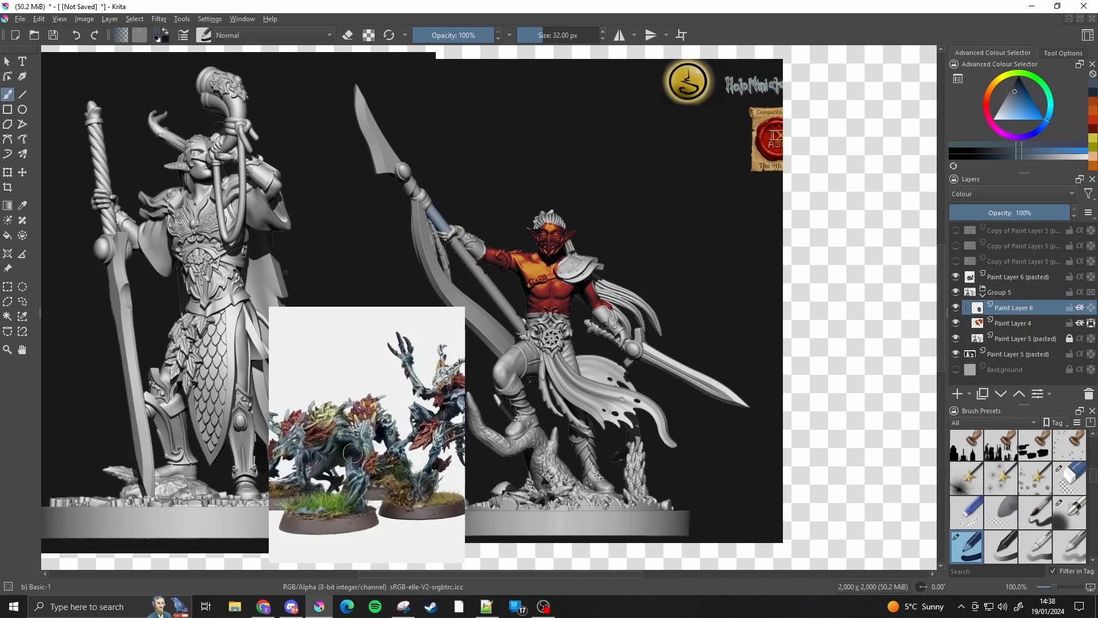
Tint the rest of the spear-wielding elf's spear, shoulder armour, sword, bracer, belt and boots blue on the Colour layer
{"action": "left_click_drag", "start_coordinate": [462, 258], "coordinate": [517, 325]}
{"action": "mouse_move", "coordinate": [417, 181]}
{"action": "left_mouse_down"}
{"action": "mouse_move", "coordinate": [397, 144]}
{"action": "mouse_move", "coordinate": [359, 134]}
{"action": "mouse_move", "coordinate": [369, 149]}
{"action": "left_mouse_up"}
{"action": "mouse_move", "coordinate": [590, 259]}
{"action": "left_mouse_down"}
{"action": "mouse_move", "coordinate": [569, 270]}
{"action": "mouse_move", "coordinate": [578, 253]}
{"action": "left_mouse_up"}
{"action": "mouse_move", "coordinate": [583, 331]}
{"action": "left_mouse_down"}
{"action": "mouse_move", "coordinate": [603, 344]}
{"action": "mouse_move", "coordinate": [615, 325]}
{"action": "mouse_move", "coordinate": [602, 322]}
{"action": "mouse_move", "coordinate": [656, 346]}
{"action": "mouse_move", "coordinate": [658, 370]}
{"action": "mouse_move", "coordinate": [701, 370]}
{"action": "mouse_move", "coordinate": [701, 387]}
{"action": "mouse_move", "coordinate": [737, 405]}
{"action": "left_mouse_up"}
{"action": "mouse_move", "coordinate": [501, 404]}
{"action": "left_mouse_down"}
{"action": "mouse_move", "coordinate": [515, 386]}
{"action": "mouse_move", "coordinate": [510, 420]}
{"action": "left_mouse_up"}
{"action": "left_click_drag", "start_coordinate": [576, 441], "coordinate": [599, 470]}
{"action": "left_click_drag", "start_coordinate": [550, 339], "coordinate": [565, 337]}
Tint the horn-blowing elf's horn, helmet, armour and large sword with the same blue
{"action": "mouse_move", "coordinate": [220, 77]}
{"action": "left_mouse_down"}
{"action": "mouse_move", "coordinate": [232, 133]}
{"action": "mouse_move", "coordinate": [201, 150]}
{"action": "mouse_move", "coordinate": [157, 113]}
{"action": "left_mouse_up"}
{"action": "left_click_drag", "start_coordinate": [198, 218], "coordinate": [161, 198]}
{"action": "mouse_move", "coordinate": [214, 354]}
{"action": "left_mouse_down"}
{"action": "mouse_move", "coordinate": [207, 307]}
{"action": "mouse_move", "coordinate": [246, 285]}
{"action": "mouse_move", "coordinate": [220, 345]}
{"action": "left_mouse_up"}
{"action": "mouse_move", "coordinate": [99, 259]}
{"action": "left_mouse_down"}
{"action": "mouse_move", "coordinate": [136, 332]}
{"action": "mouse_move", "coordinate": [114, 283]}
{"action": "mouse_move", "coordinate": [147, 462]}
{"action": "left_mouse_up"}
Sample a dark red from the tree spirits' leaves and try it on the horn-blowing elf's cloak in the Colour layer
{"action": "left_click", "coordinate": [292, 414], "text": "ctrl"}
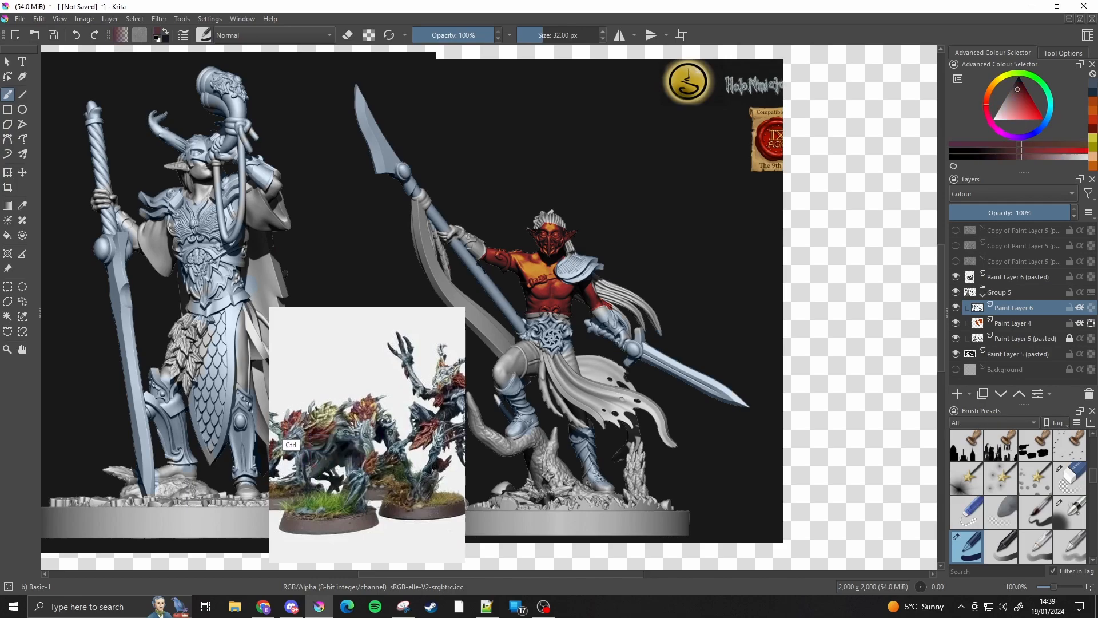
{"action": "mouse_move", "coordinate": [274, 256]}
{"action": "left_mouse_down"}
{"action": "mouse_move", "coordinate": [262, 274]}
{"action": "mouse_move", "coordinate": [259, 245]}
{"action": "mouse_move", "coordinate": [274, 277]}
{"action": "left_mouse_up"}
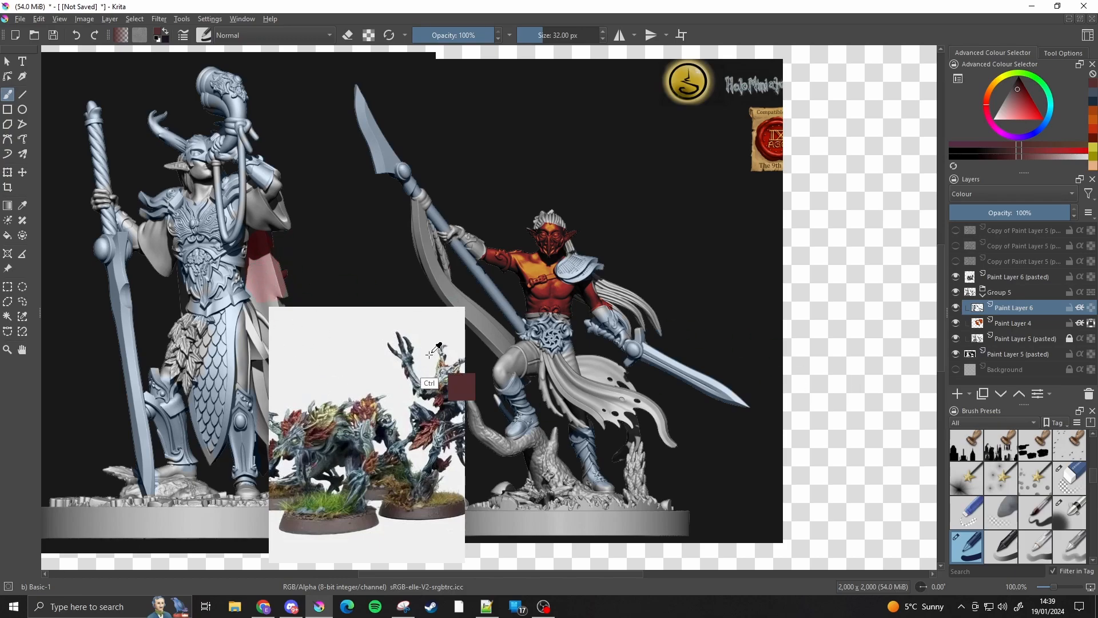
Make Paint Layer 4 active and turn off its alpha lock
{"action": "left_click", "coordinate": [1007, 323]}
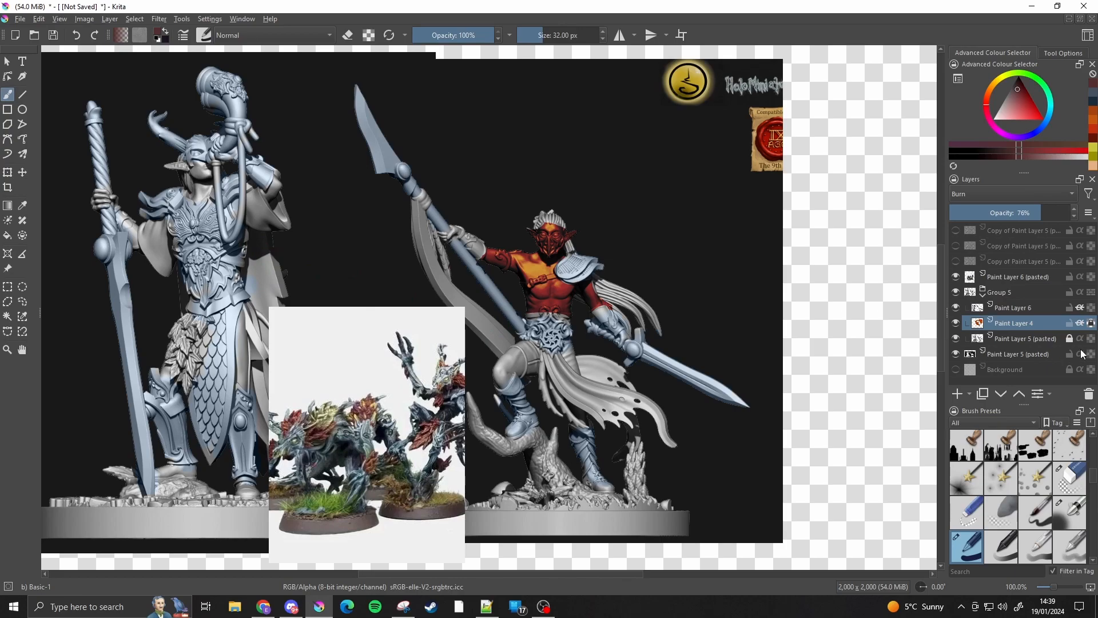
{"action": "left_click", "coordinate": [1091, 324]}
Try dark reds sampled from the tree spirits' leaves on the cloak in Burn-mode Paint Layer 4, undoing each stroke
{"action": "left_click_drag", "start_coordinate": [266, 250], "coordinate": [266, 272]}
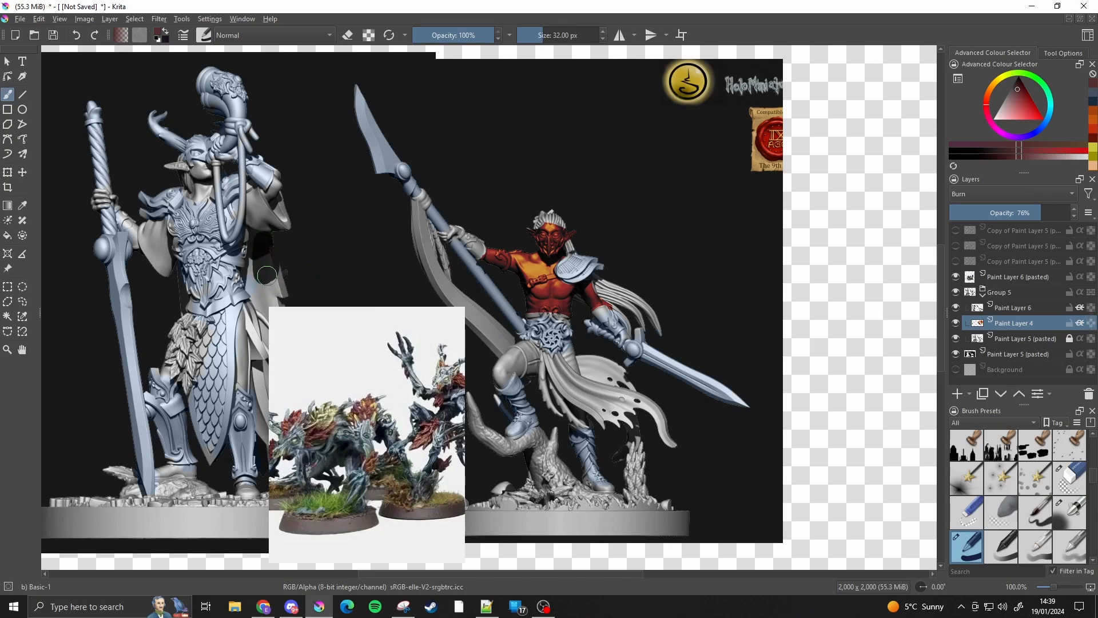
{"action": "key", "text": "ctrl+z"}
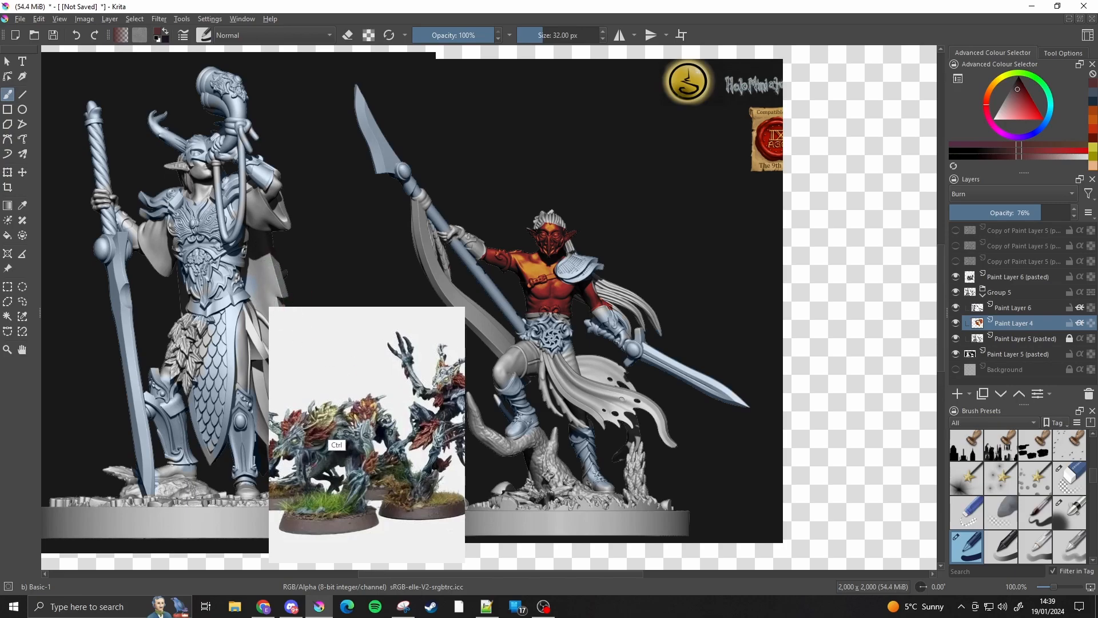
{"action": "left_click", "coordinate": [315, 430], "text": "ctrl"}
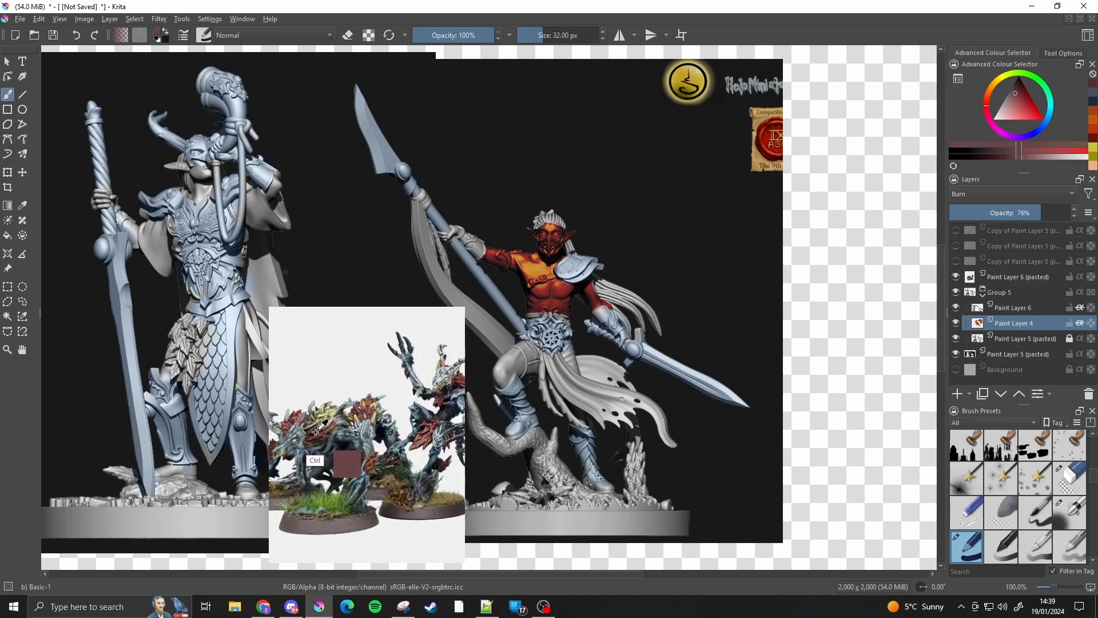
{"action": "left_click_drag", "start_coordinate": [263, 240], "coordinate": [273, 273]}
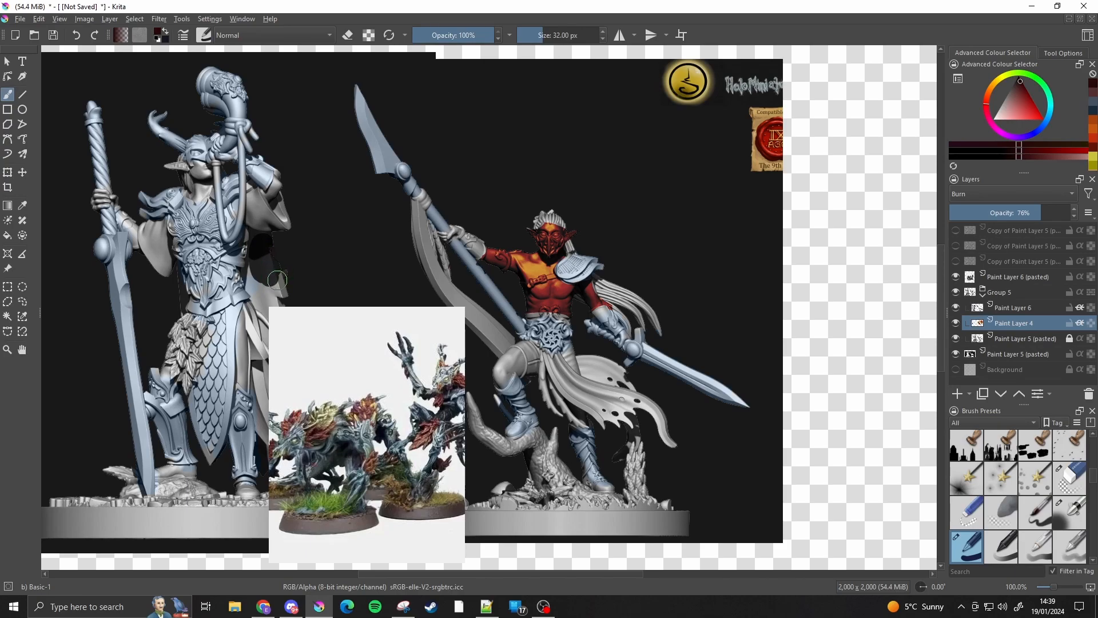
{"action": "key", "text": "ctrl+z"}
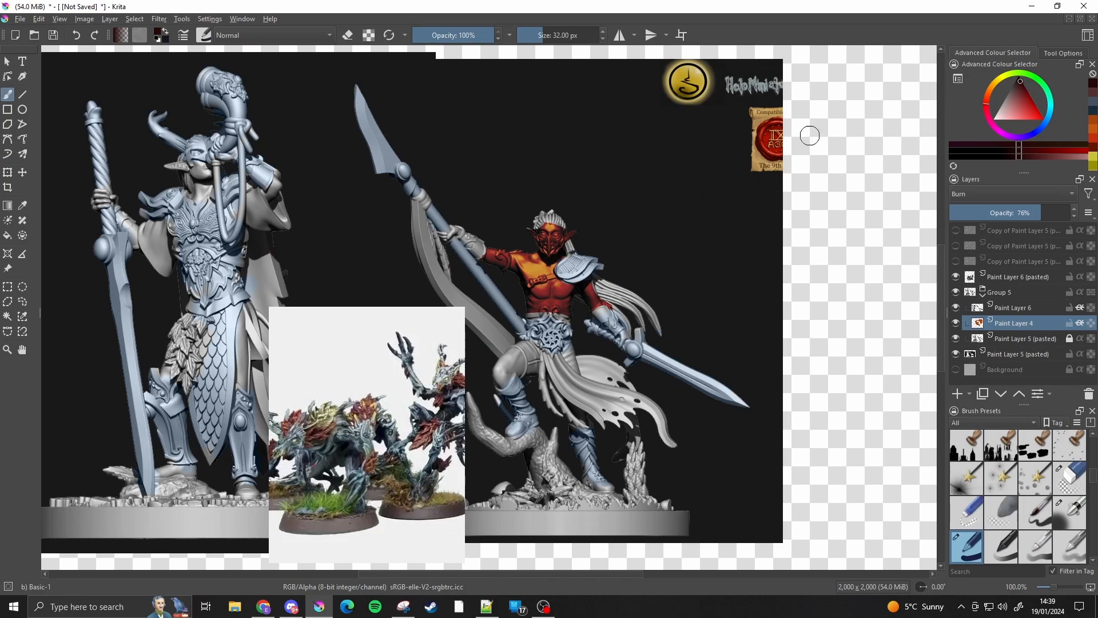
Sample a brighter red from the spear-wielding elf's torso and paint the upper part of the horn-blowing elf's cloak
{"action": "left_click", "coordinate": [562, 289], "text": "ctrl"}
{"action": "mouse_move", "coordinate": [269, 257]}
{"action": "left_mouse_down"}
{"action": "mouse_move", "coordinate": [261, 236]}
{"action": "mouse_move", "coordinate": [259, 283]}
{"action": "mouse_move", "coordinate": [278, 294]}
{"action": "left_mouse_up"}
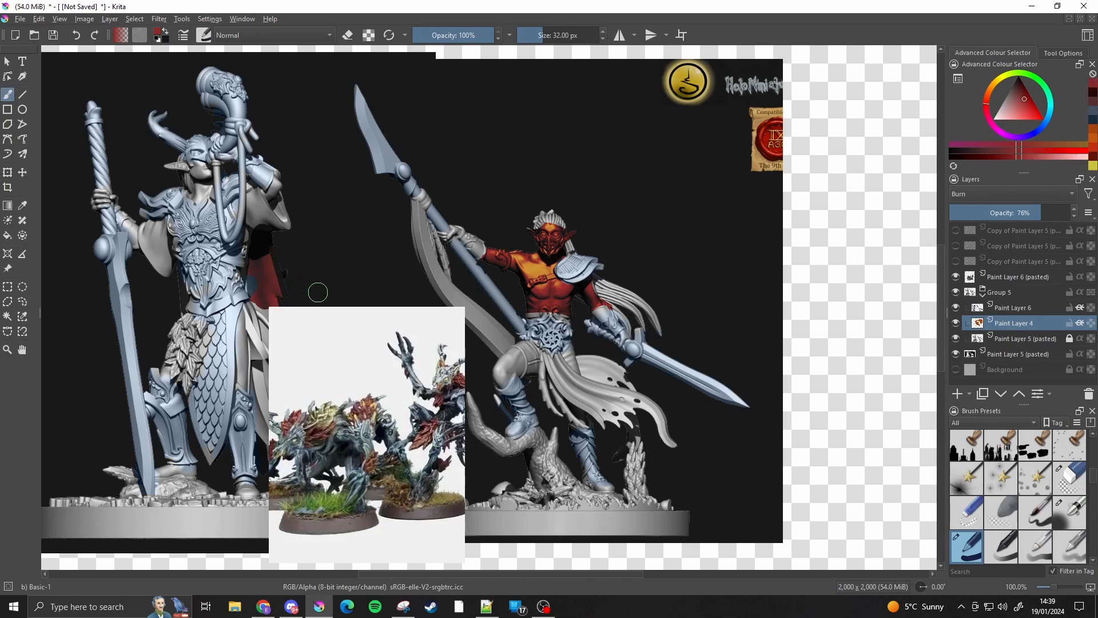
Move the pasted tree spirits reference to the upper-right area of the canvas, clear of both miniatures
{"action": "left_click", "coordinate": [7, 173]}
{"action": "left_click", "coordinate": [1008, 278]}
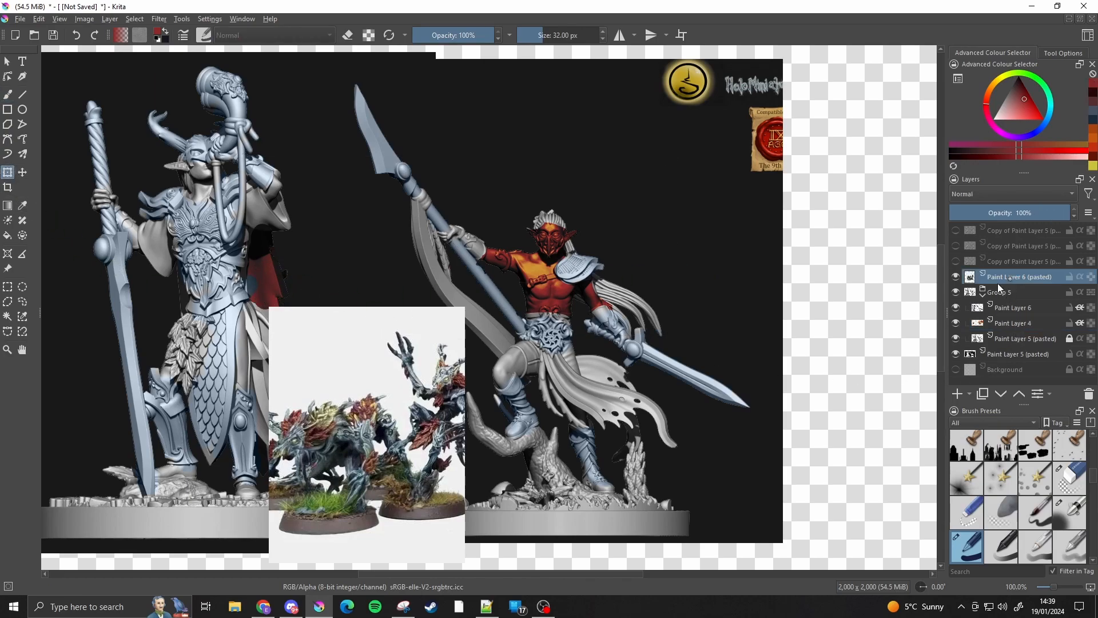
{"action": "left_click_drag", "start_coordinate": [386, 458], "coordinate": [823, 217]}
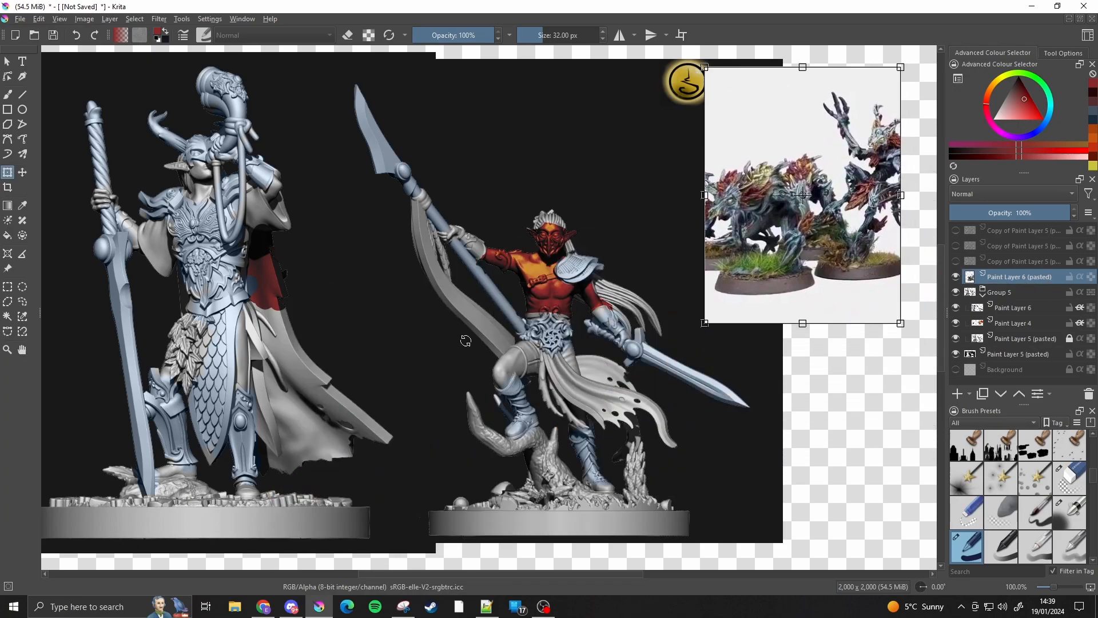
Paint the rest of the horn-blowing elf's cloak and the leaves hanging at its hip red on Paint Layer 4
{"action": "left_click", "coordinate": [1004, 323]}
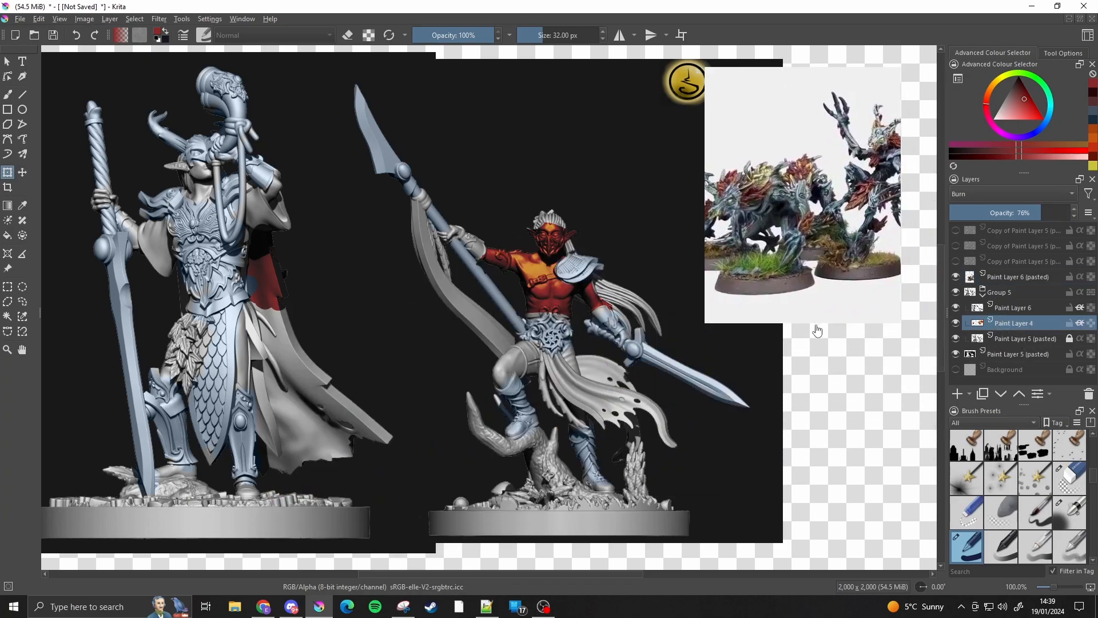
{"action": "key", "text": "b"}
{"action": "mouse_move", "coordinate": [253, 322]}
{"action": "left_mouse_down"}
{"action": "mouse_move", "coordinate": [292, 313]}
{"action": "mouse_move", "coordinate": [272, 312]}
{"action": "mouse_move", "coordinate": [297, 339]}
{"action": "mouse_move", "coordinate": [295, 357]}
{"action": "mouse_move", "coordinate": [270, 333]}
{"action": "mouse_move", "coordinate": [326, 414]}
{"action": "mouse_move", "coordinate": [296, 421]}
{"action": "mouse_move", "coordinate": [287, 394]}
{"action": "mouse_move", "coordinate": [269, 438]}
{"action": "mouse_move", "coordinate": [276, 447]}
{"action": "mouse_move", "coordinate": [302, 453]}
{"action": "mouse_move", "coordinate": [372, 407]}
{"action": "mouse_move", "coordinate": [395, 414]}
{"action": "mouse_move", "coordinate": [397, 448]}
{"action": "left_mouse_up"}
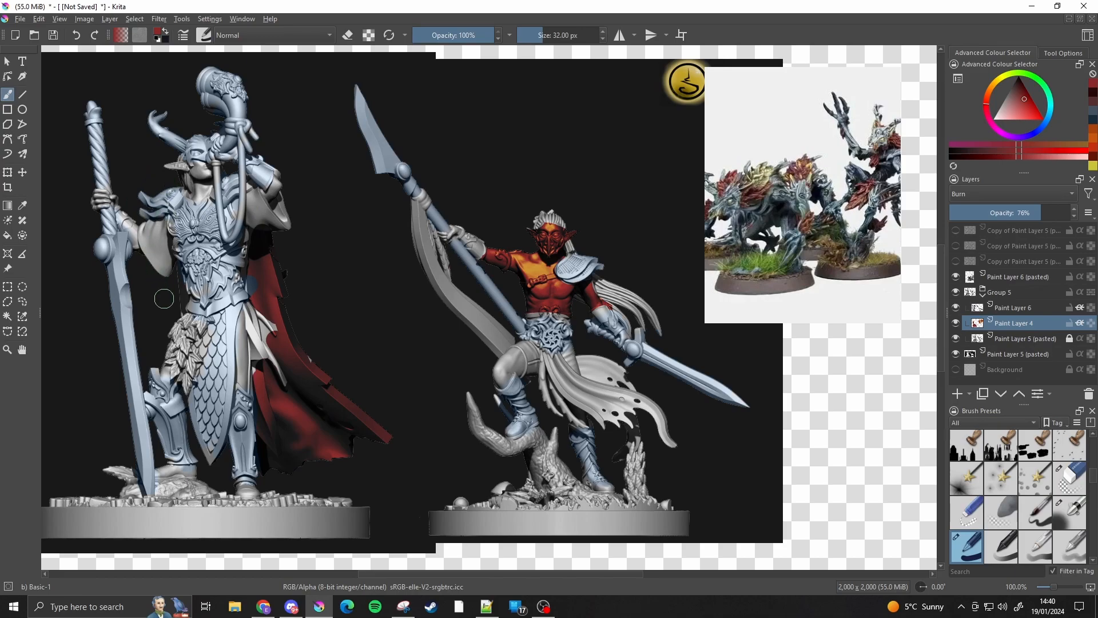
{"action": "left_click", "coordinate": [184, 328]}
{"action": "mouse_move", "coordinate": [185, 328]}
{"action": "left_mouse_down"}
{"action": "mouse_move", "coordinate": [182, 375]}
{"action": "mouse_move", "coordinate": [182, 329]}
{"action": "mouse_move", "coordinate": [185, 346]}
{"action": "left_mouse_up"}
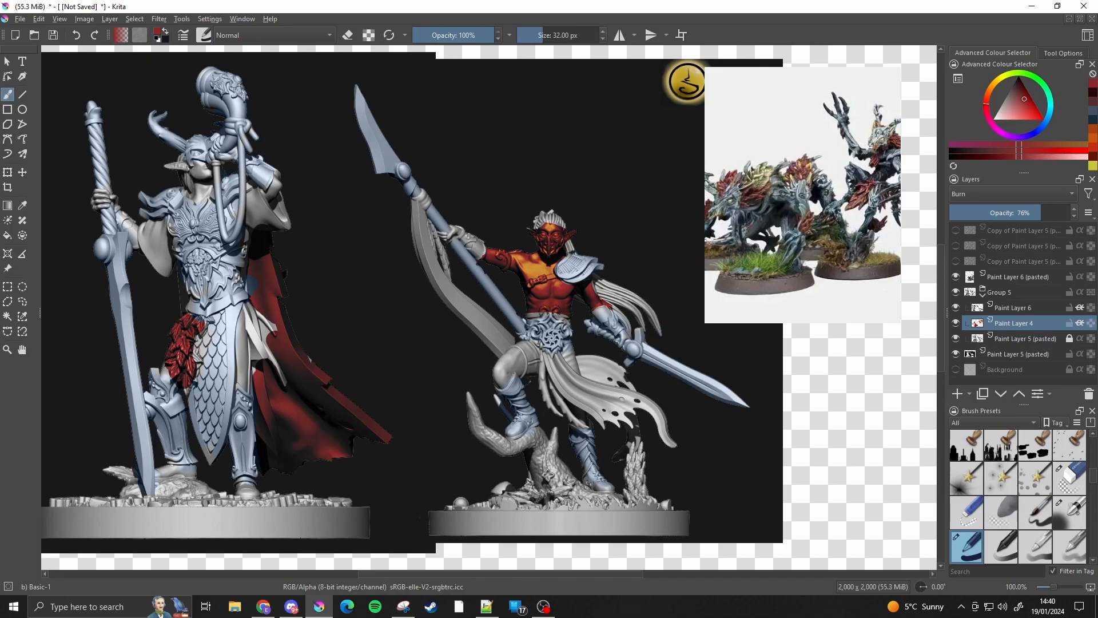
Paint the horn-blowing elf's face, ear and bare upper arm orange-red on Paint Layer 4, reducing the brush to 14 px for the ear
{"action": "left_click_drag", "start_coordinate": [268, 337], "coordinate": [276, 333]}
{"action": "left_click", "coordinate": [1092, 136]}
{"action": "mouse_move", "coordinate": [205, 182]}
{"action": "left_mouse_down"}
{"action": "mouse_move", "coordinate": [201, 172]}
{"action": "mouse_move", "coordinate": [200, 186]}
{"action": "left_mouse_up"}
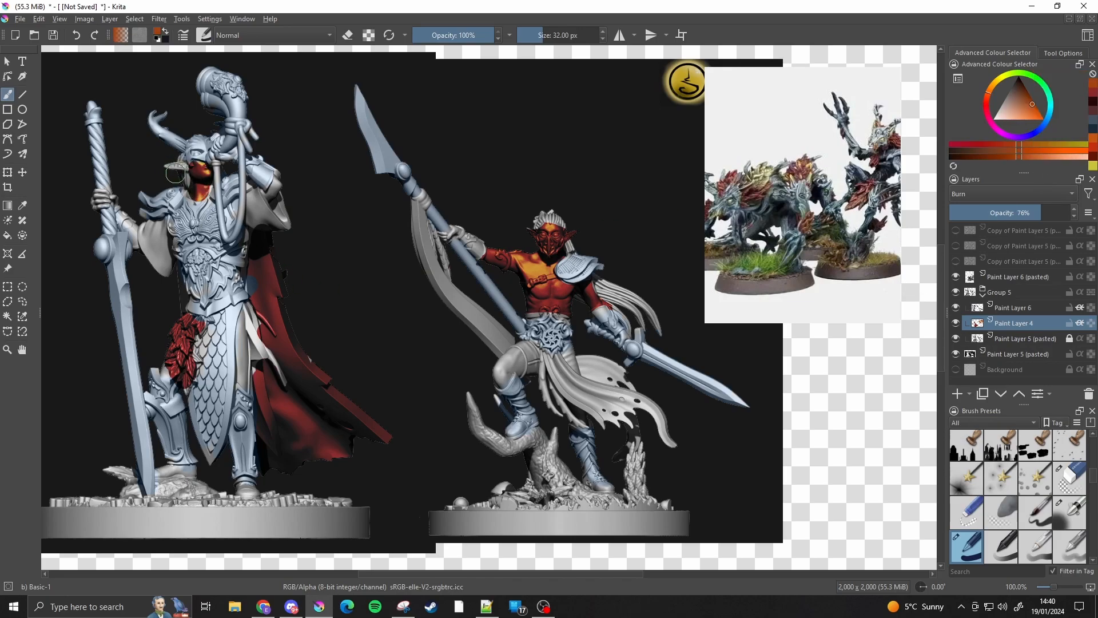
{"action": "key", "text": "bracketleft"}
{"action": "key", "text": "bracketleft"}
{"action": "key", "text": "bracketleft"}
{"action": "key", "text": "bracketleft"}
{"action": "key", "text": "bracketleft"}
{"action": "key", "text": "bracketleft"}
{"action": "left_click_drag", "start_coordinate": [184, 167], "coordinate": [165, 167]}
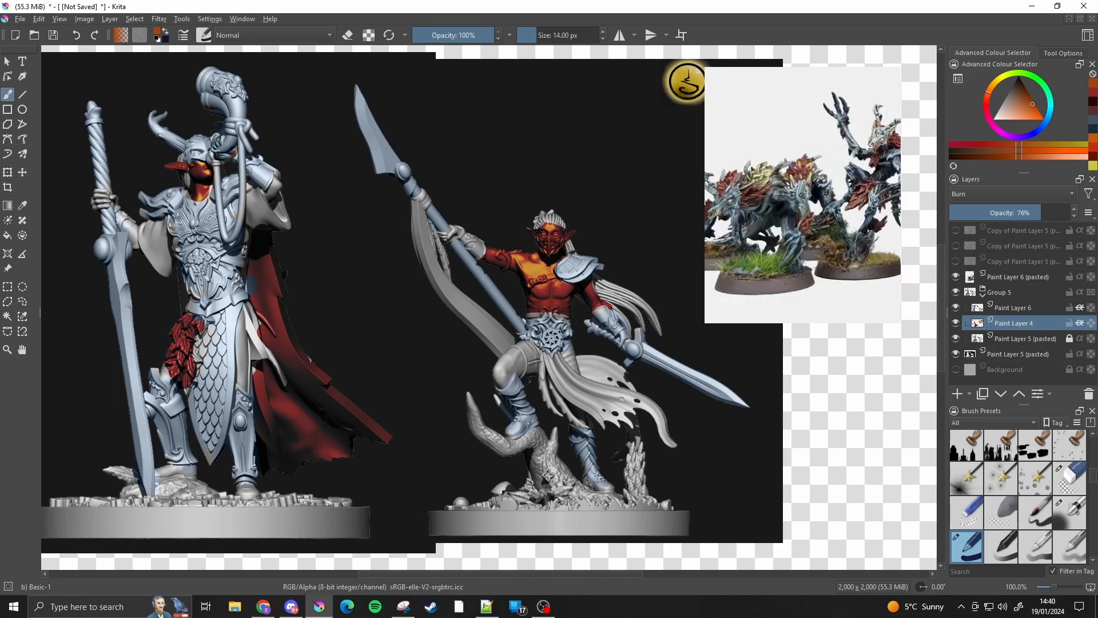
{"action": "left_click_drag", "start_coordinate": [274, 181], "coordinate": [272, 193]}
Paint both elves' gloves and waist cloths and the horn-blowing elf's sleeves yellow-orange on Colour-mode Paint Layer 6
{"action": "left_click", "coordinate": [994, 89]}
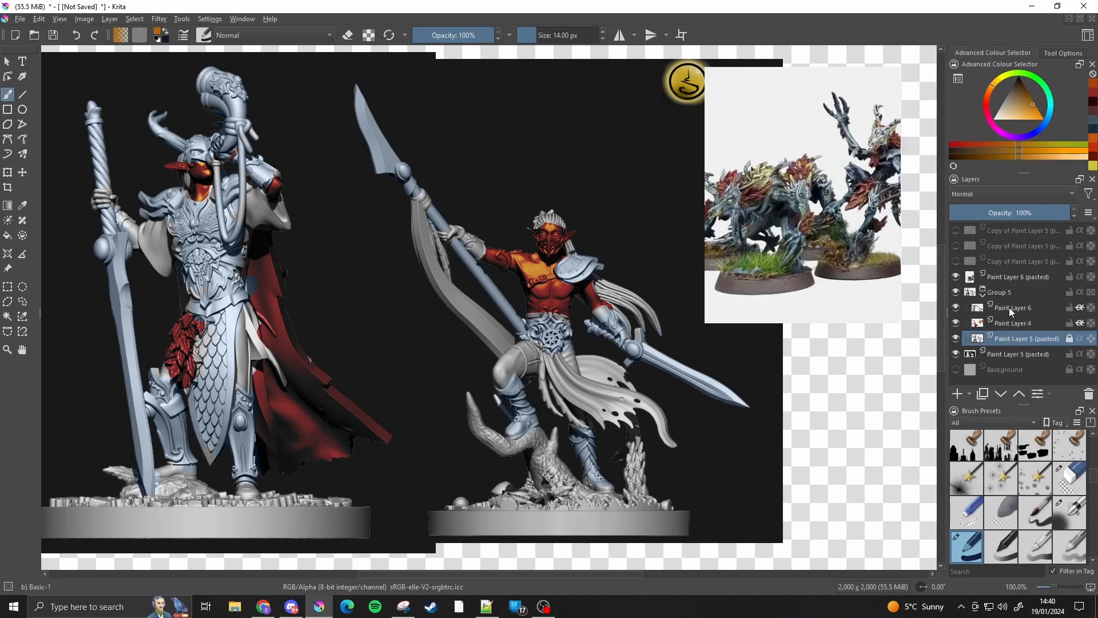
{"action": "left_click", "coordinate": [1011, 308]}
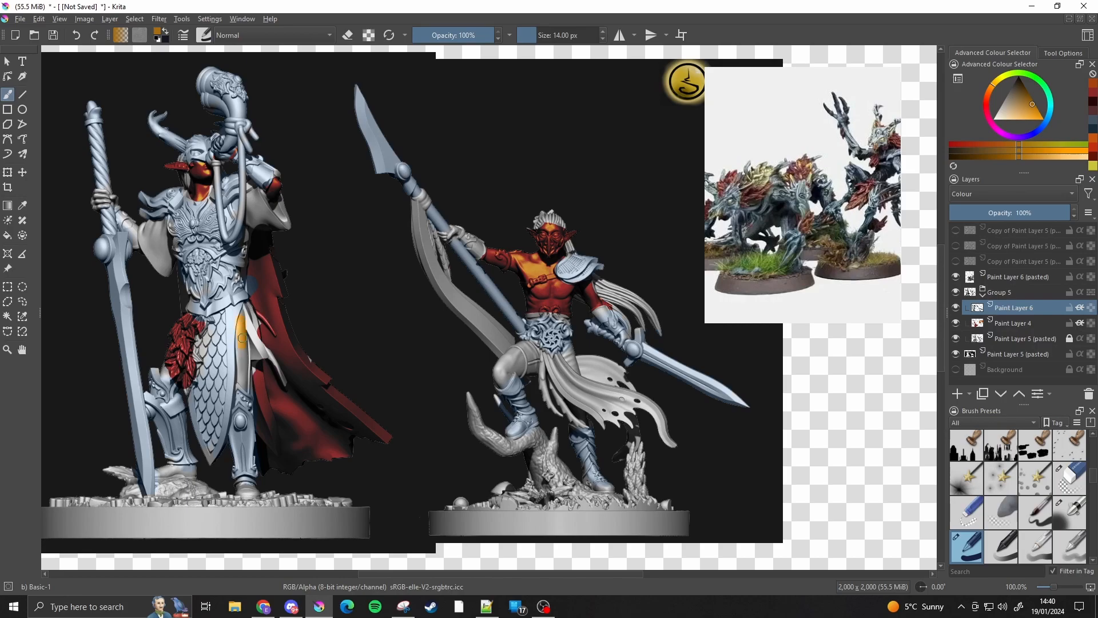
{"action": "left_click_drag", "start_coordinate": [247, 369], "coordinate": [239, 350]}
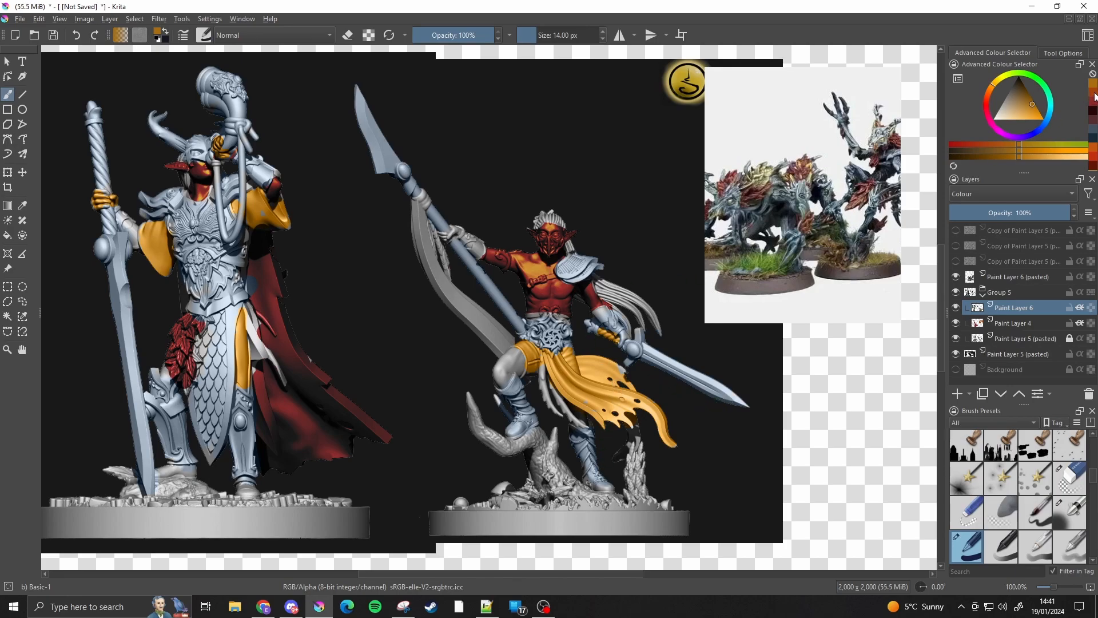
Paint the spear-wielding elf's bare thigh and knee on Paint Layer 4 with the recent orange-red skin colour
{"action": "left_click", "coordinate": [1093, 96]}
{"action": "left_click", "coordinate": [1023, 322]}
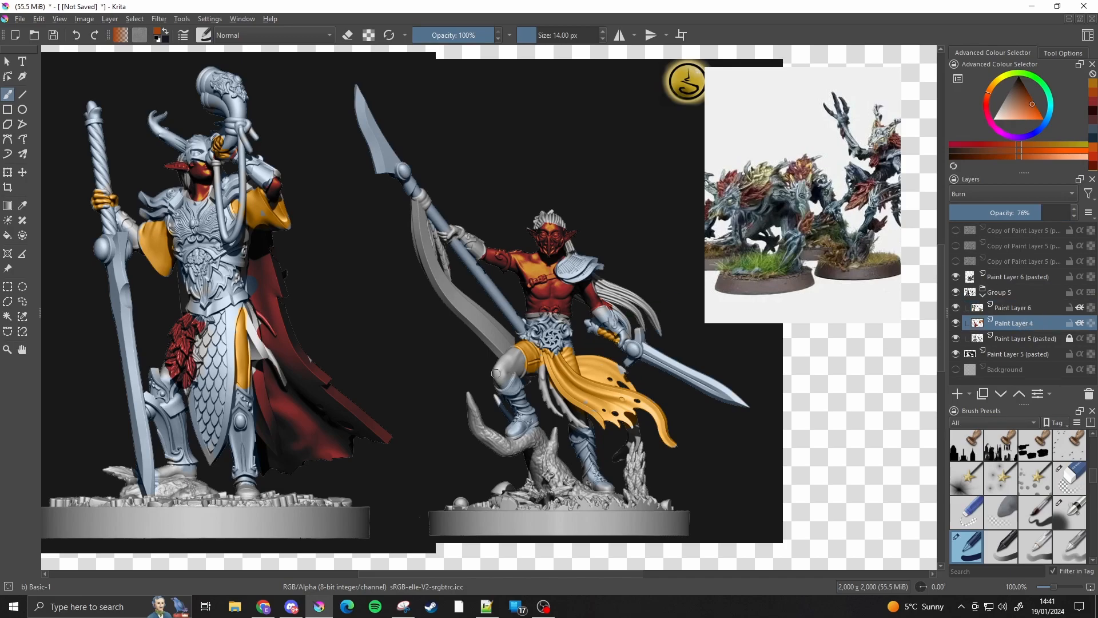
{"action": "mouse_move", "coordinate": [519, 354]}
{"action": "left_mouse_down"}
{"action": "mouse_move", "coordinate": [500, 372]}
{"action": "mouse_move", "coordinate": [503, 380]}
{"action": "mouse_move", "coordinate": [517, 361]}
{"action": "mouse_move", "coordinate": [524, 377]}
{"action": "left_mouse_up"}
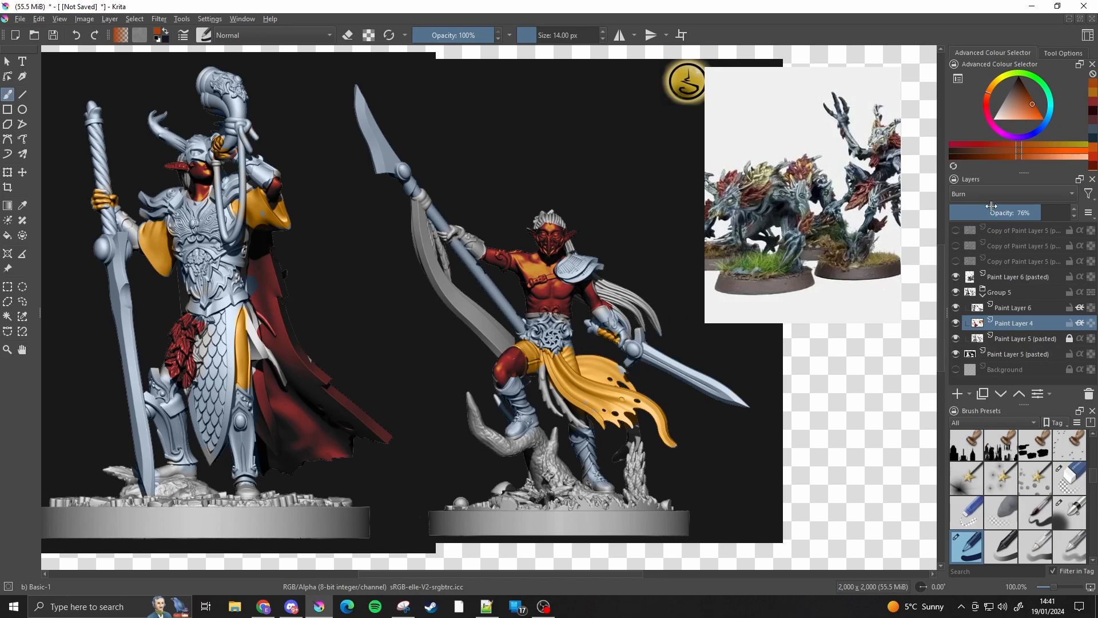
Colour the long ribbon hanging from the spear bright red on Paint Layer 6
{"action": "left_click", "coordinate": [990, 105]}
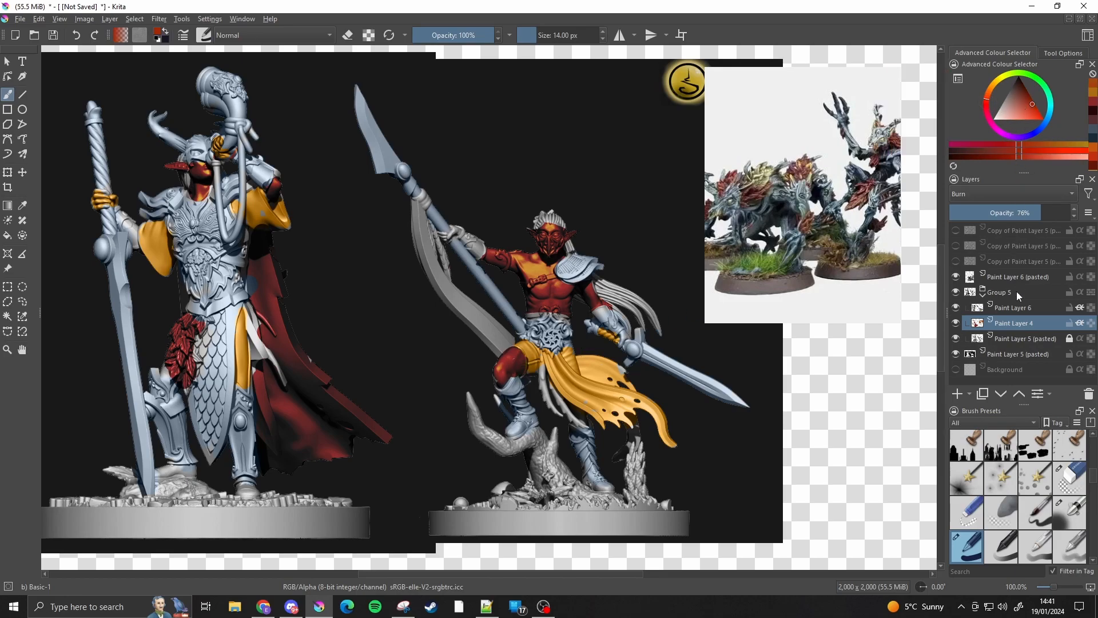
{"action": "left_click", "coordinate": [1017, 310]}
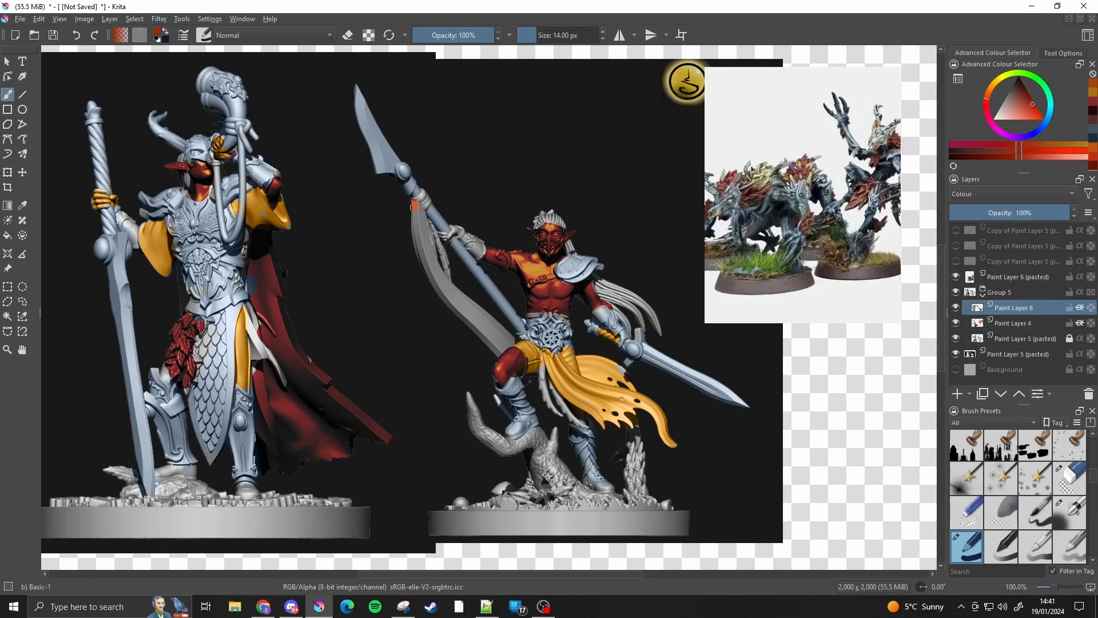
{"action": "mouse_move", "coordinate": [417, 230]}
{"action": "left_mouse_down"}
{"action": "mouse_move", "coordinate": [436, 306]}
{"action": "mouse_move", "coordinate": [444, 298]}
{"action": "mouse_move", "coordinate": [458, 325]}
{"action": "mouse_move", "coordinate": [468, 305]}
{"action": "mouse_move", "coordinate": [467, 328]}
{"action": "mouse_move", "coordinate": [490, 318]}
{"action": "mouse_move", "coordinate": [485, 340]}
{"action": "mouse_move", "coordinate": [509, 337]}
{"action": "left_mouse_up"}
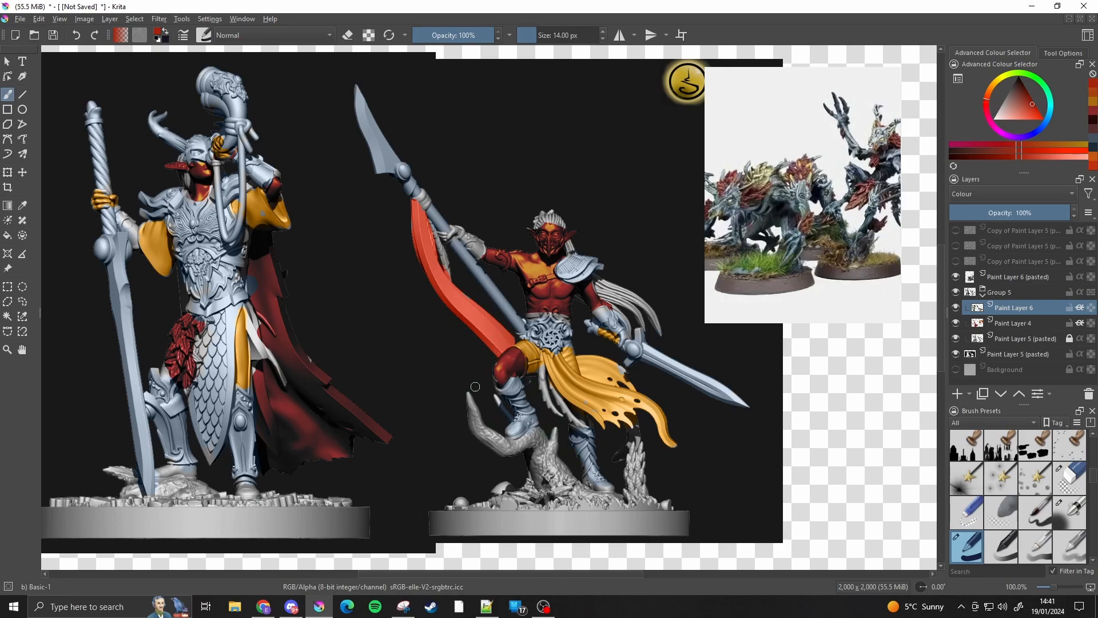
Add a paint layer above Paint Layer 6 with inherit alpha enabled, keeping its blending mode at Normal
{"action": "left_click", "coordinate": [959, 394]}
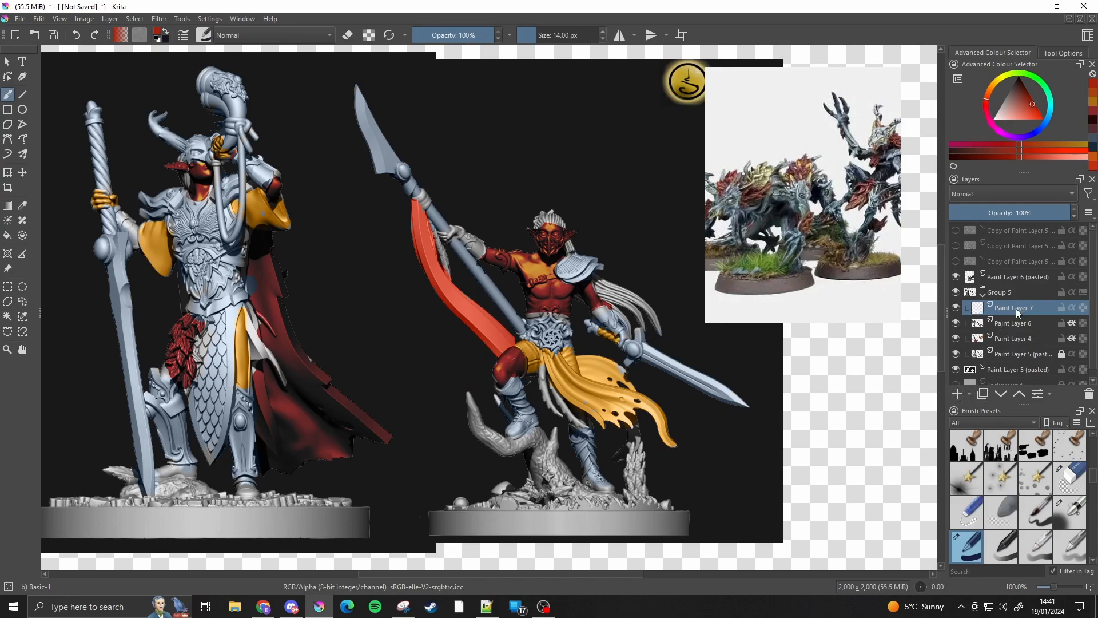
{"action": "left_click", "coordinate": [1072, 309]}
{"action": "left_click", "coordinate": [1009, 195]}
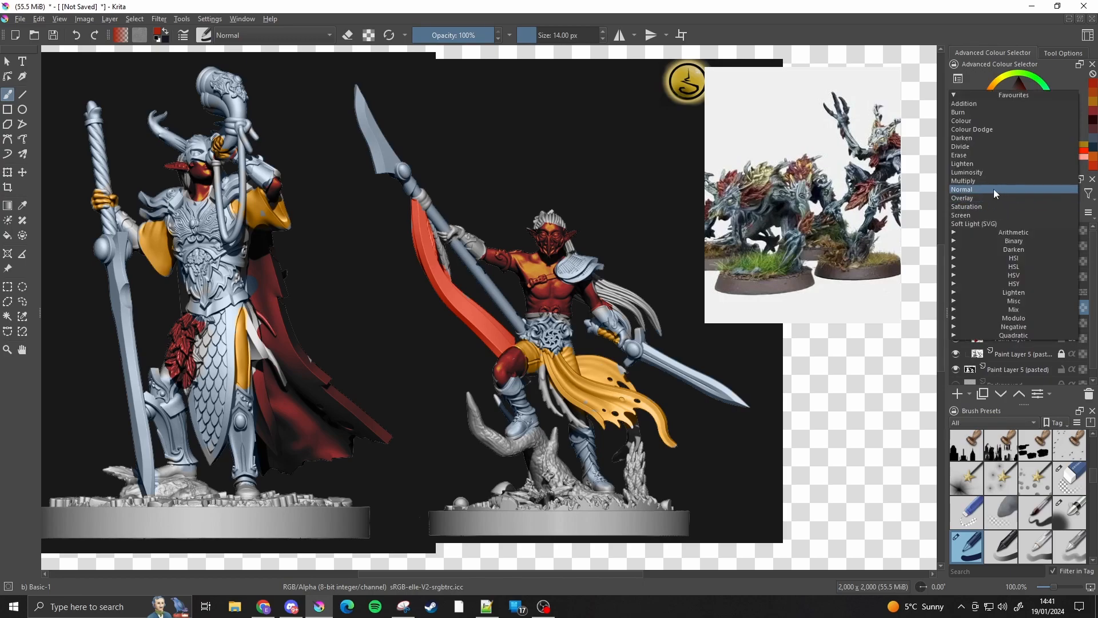
{"action": "left_click", "coordinate": [953, 12]}
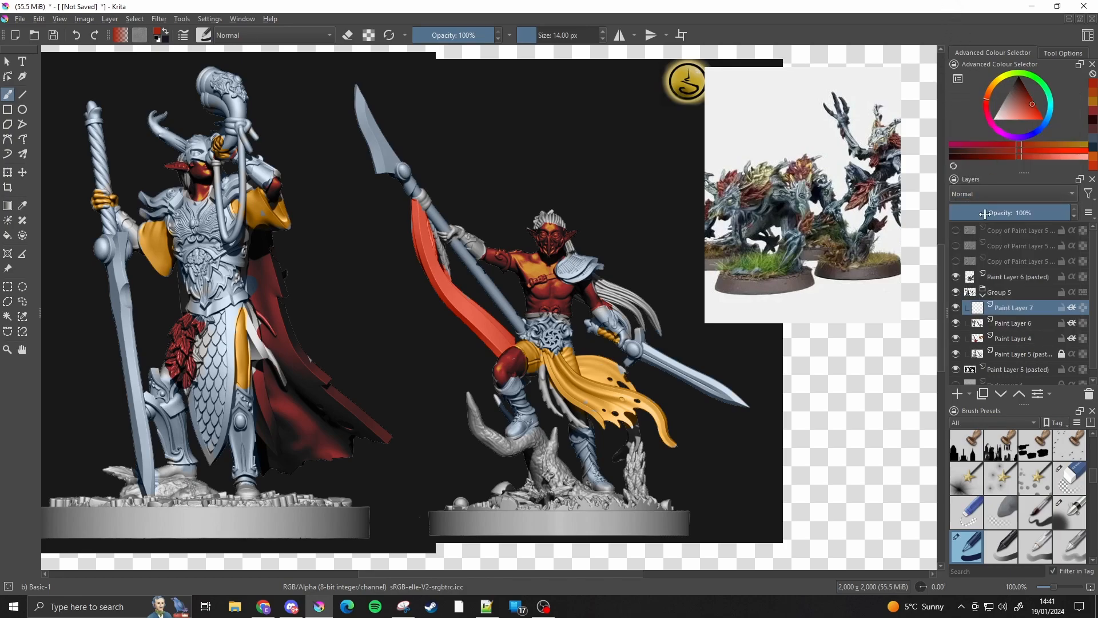
Shade the spear ribbon with a dark orange-brown on Paint Layer 7 using the Airbrush Soft brush at 25.35 px
{"action": "left_click", "coordinate": [1067, 512]}
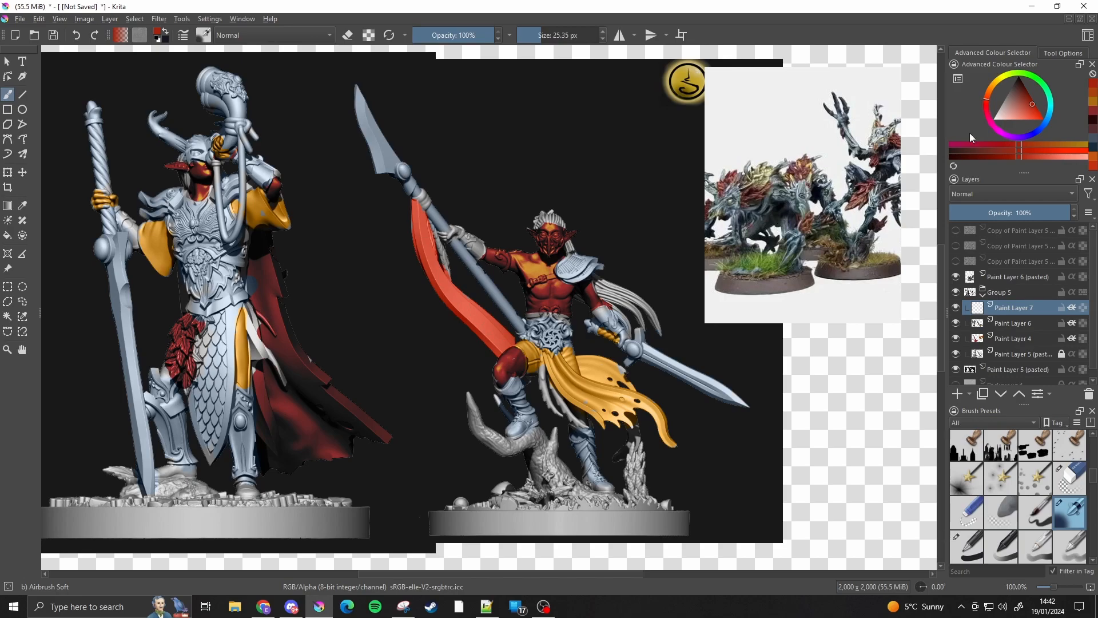
{"action": "left_click", "coordinate": [986, 112]}
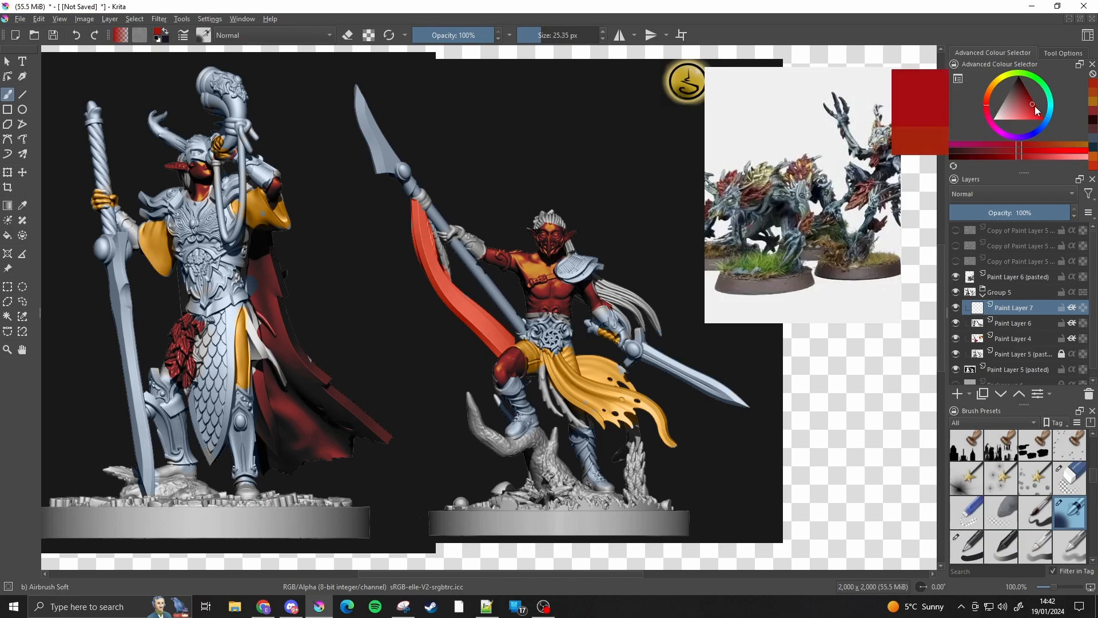
{"action": "left_click", "coordinate": [990, 97]}
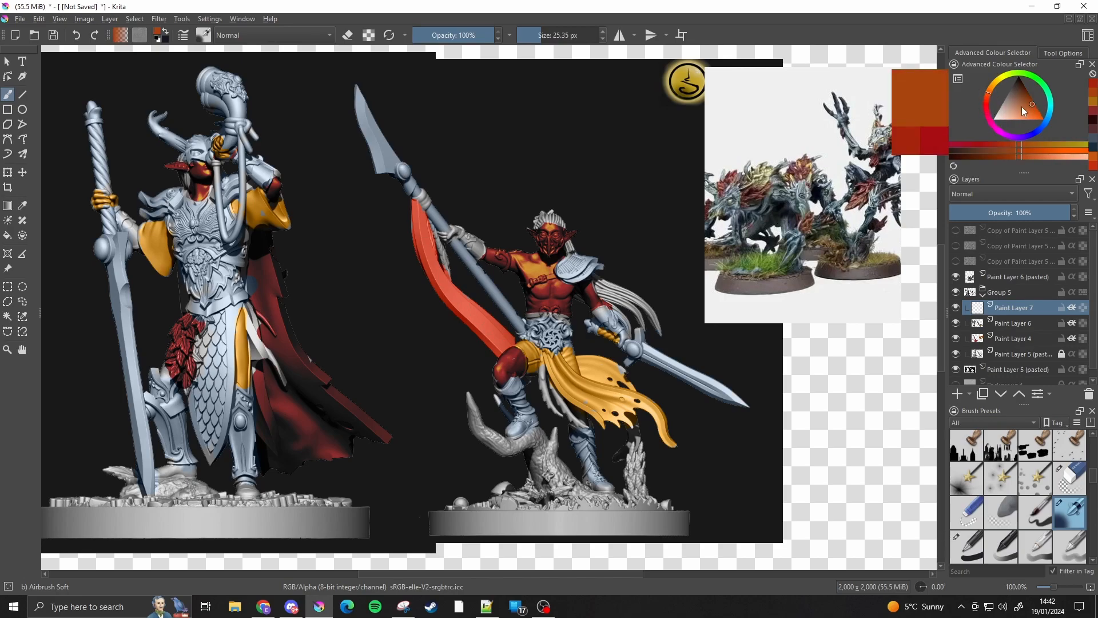
{"action": "left_click", "coordinate": [1024, 94]}
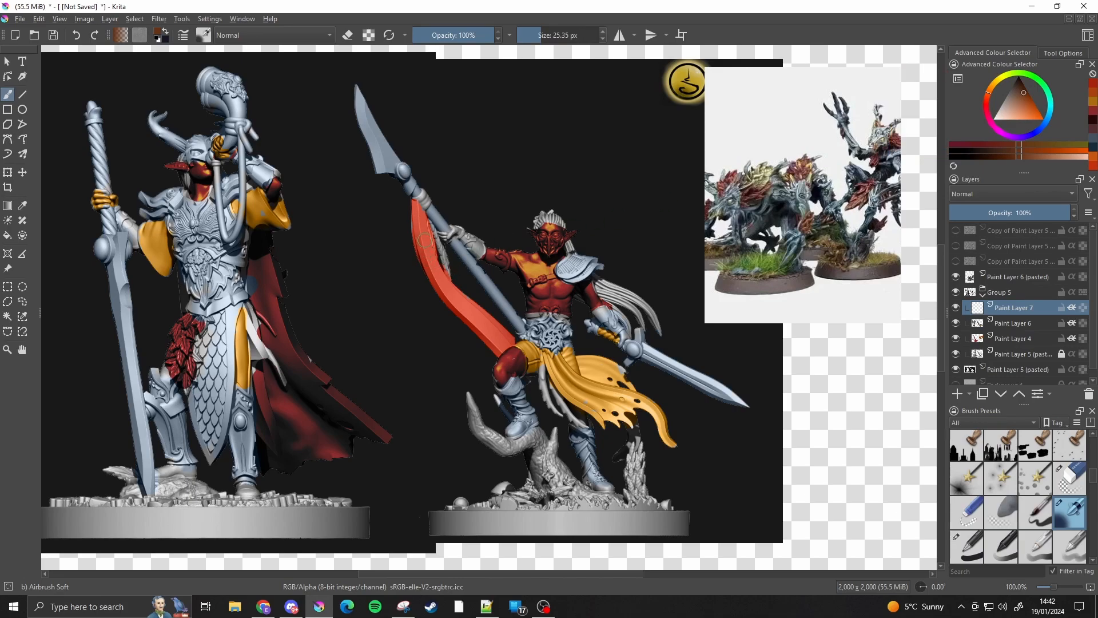
{"action": "mouse_move", "coordinate": [429, 275]}
{"action": "left_mouse_down"}
{"action": "mouse_move", "coordinate": [441, 305]}
{"action": "mouse_move", "coordinate": [419, 257]}
{"action": "mouse_move", "coordinate": [432, 292]}
{"action": "mouse_move", "coordinate": [498, 351]}
{"action": "left_mouse_up"}
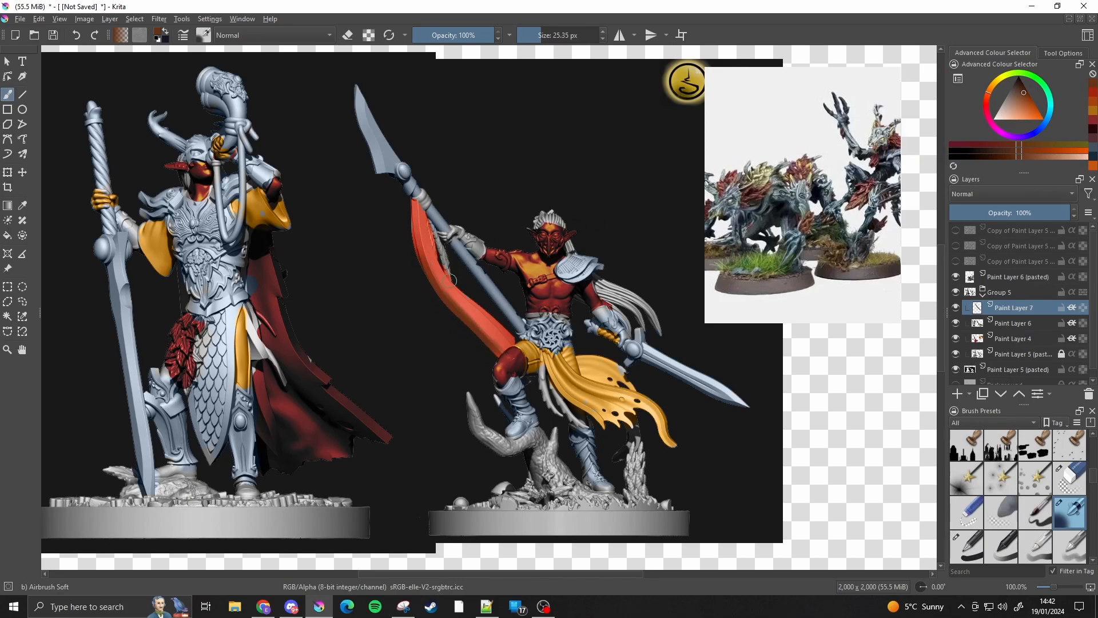
{"action": "mouse_move", "coordinate": [451, 299]}
{"action": "left_mouse_down"}
{"action": "mouse_move", "coordinate": [426, 240]}
{"action": "mouse_move", "coordinate": [423, 256]}
{"action": "left_mouse_up"}
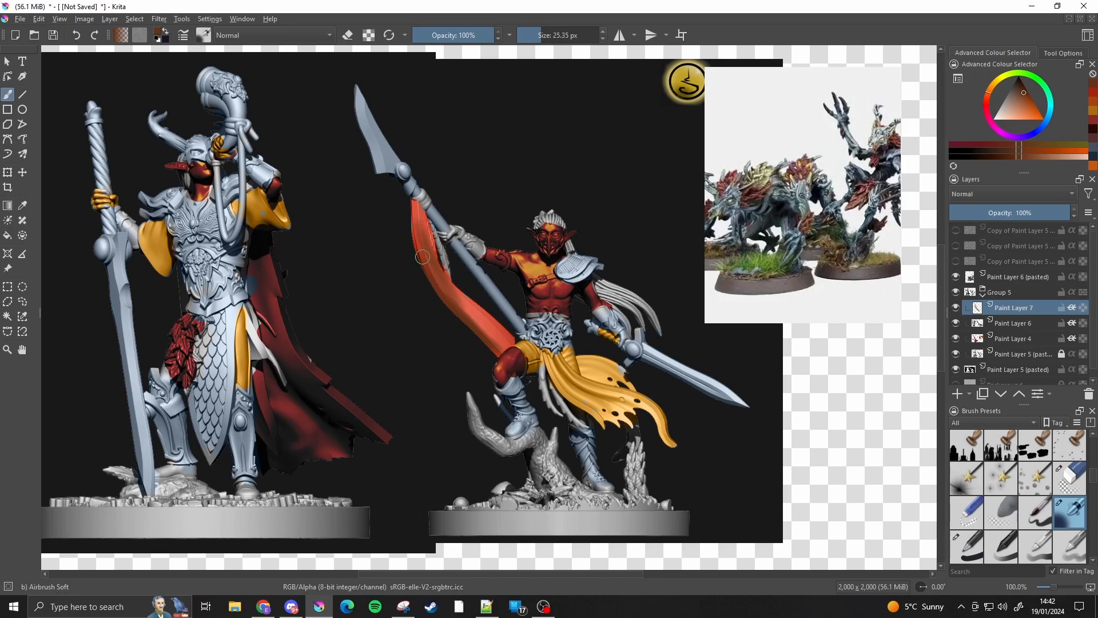
Airbrush light orange highlights along the length of the spear ribbon on Paint Layer 7
{"action": "left_click", "coordinate": [1024, 112]}
{"action": "left_click_drag", "start_coordinate": [422, 223], "coordinate": [436, 275]}
{"action": "mouse_move", "coordinate": [418, 209]}
{"action": "left_mouse_down"}
{"action": "mouse_move", "coordinate": [450, 305]}
{"action": "mouse_move", "coordinate": [494, 343]}
{"action": "left_mouse_up"}
{"action": "mouse_move", "coordinate": [433, 276]}
{"action": "left_mouse_down"}
{"action": "mouse_move", "coordinate": [506, 344]}
{"action": "mouse_move", "coordinate": [478, 328]}
{"action": "left_mouse_up"}
{"action": "left_click_drag", "start_coordinate": [425, 211], "coordinate": [438, 266]}
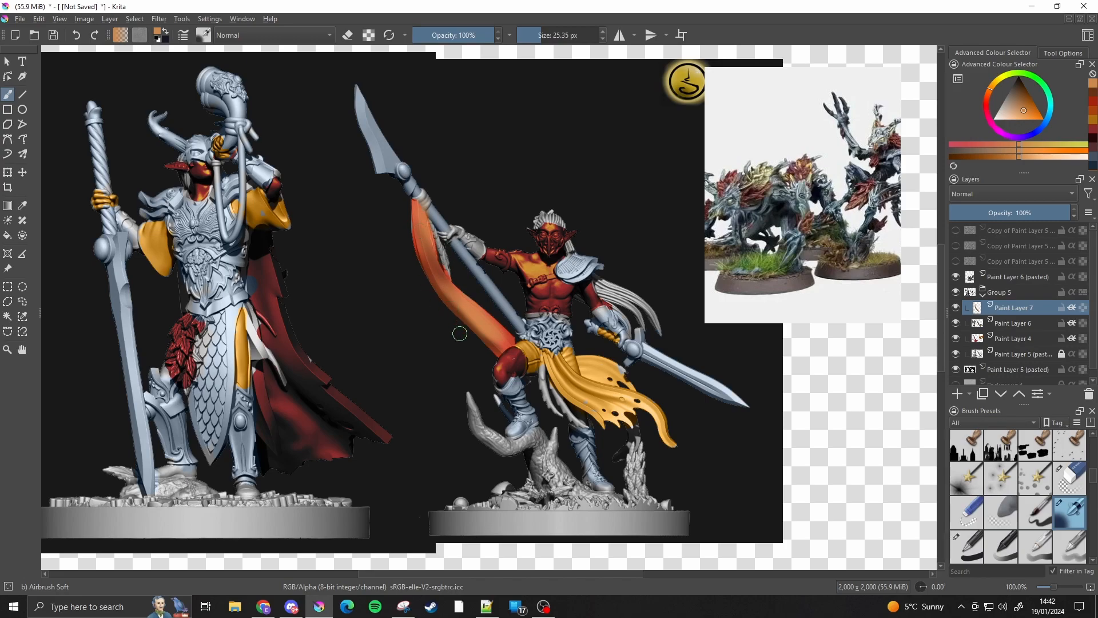
Compare the ribbon with and without the shading of Paint Layer 7, and reduce that layer's opacity to 44%
{"action": "left_click", "coordinate": [956, 308]}
{"action": "left_click", "coordinate": [955, 308]}
{"action": "left_click", "coordinate": [956, 309]}
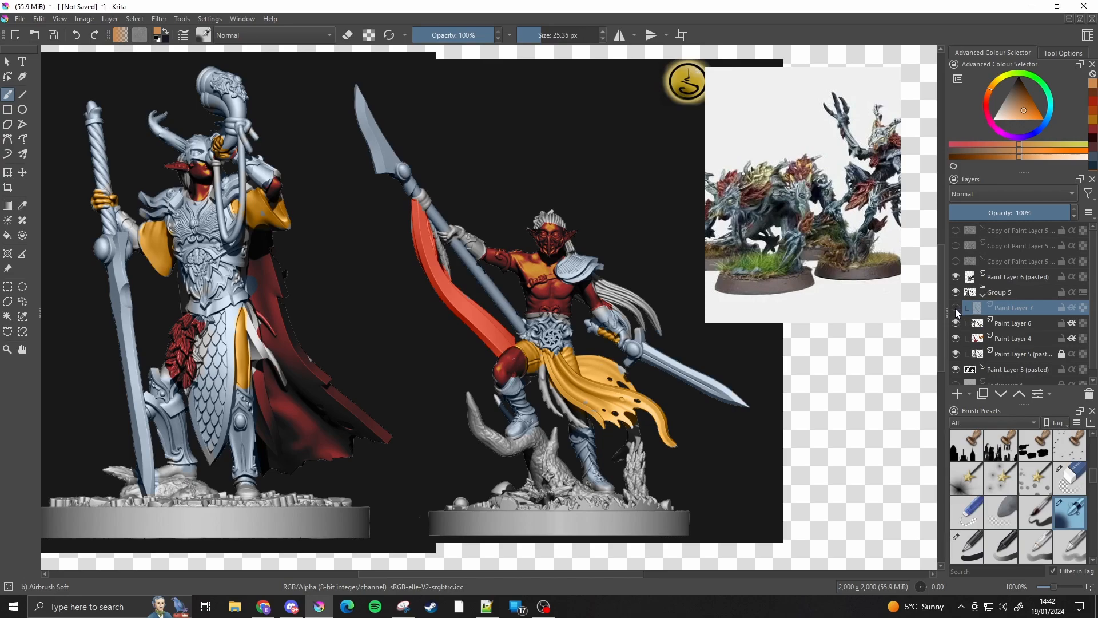
{"action": "left_click", "coordinate": [955, 308]}
{"action": "left_click", "coordinate": [955, 308]}
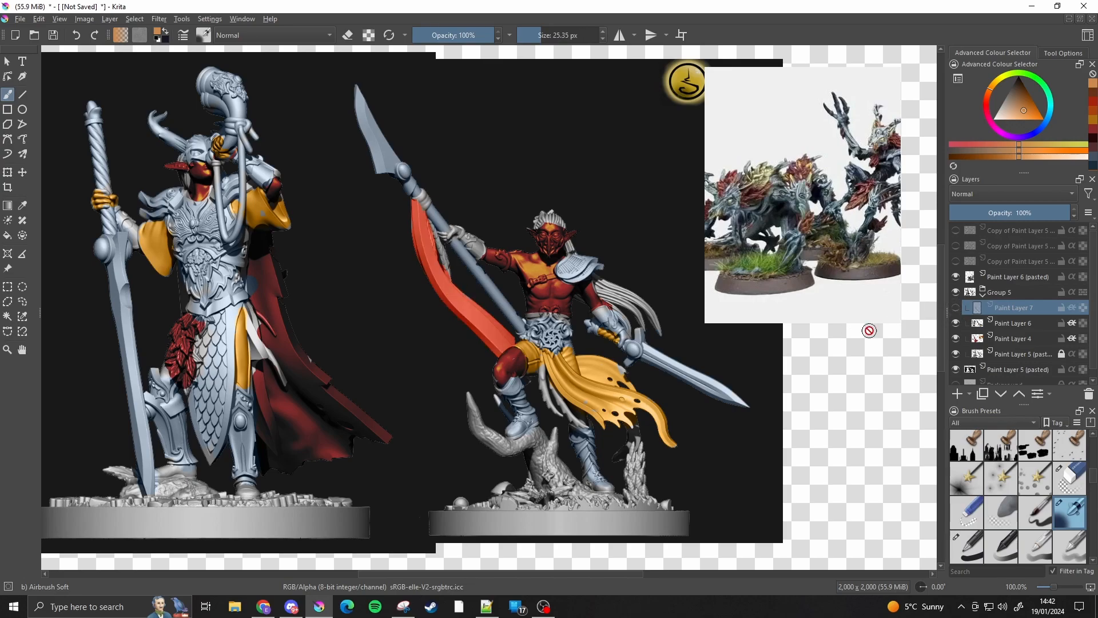
{"action": "left_click", "coordinate": [955, 309]}
{"action": "left_click_drag", "start_coordinate": [1063, 214], "coordinate": [989, 213]}
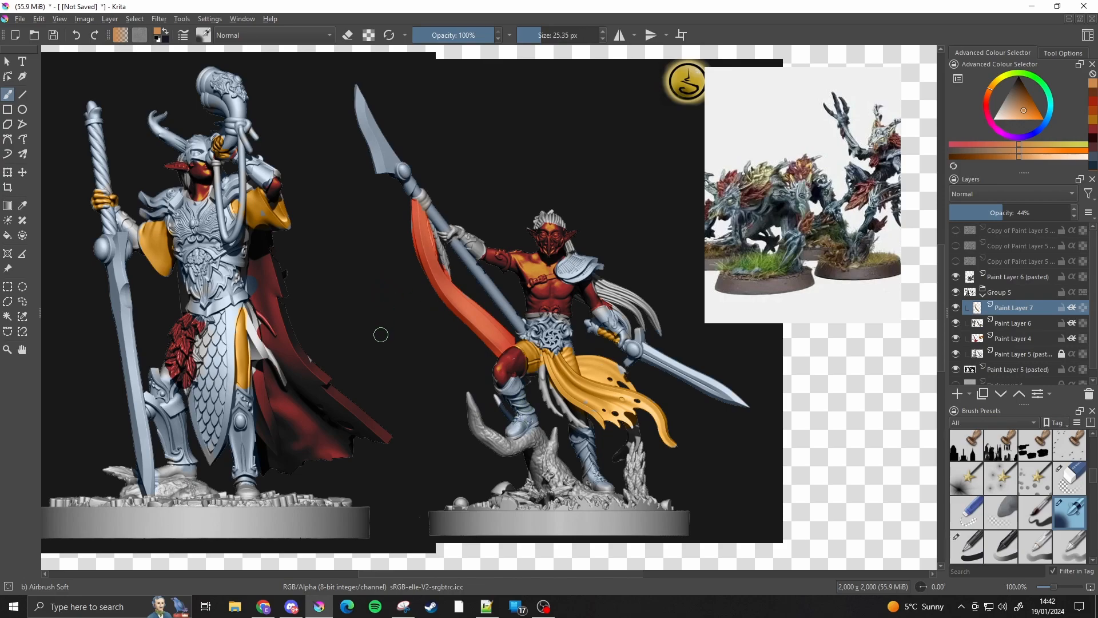
Paint the spear-wielding elf's base bright green on Paint Layer 6 with the Basic-1 brush at about 225 px, undoing the stray stroke
{"action": "left_click", "coordinate": [1011, 340]}
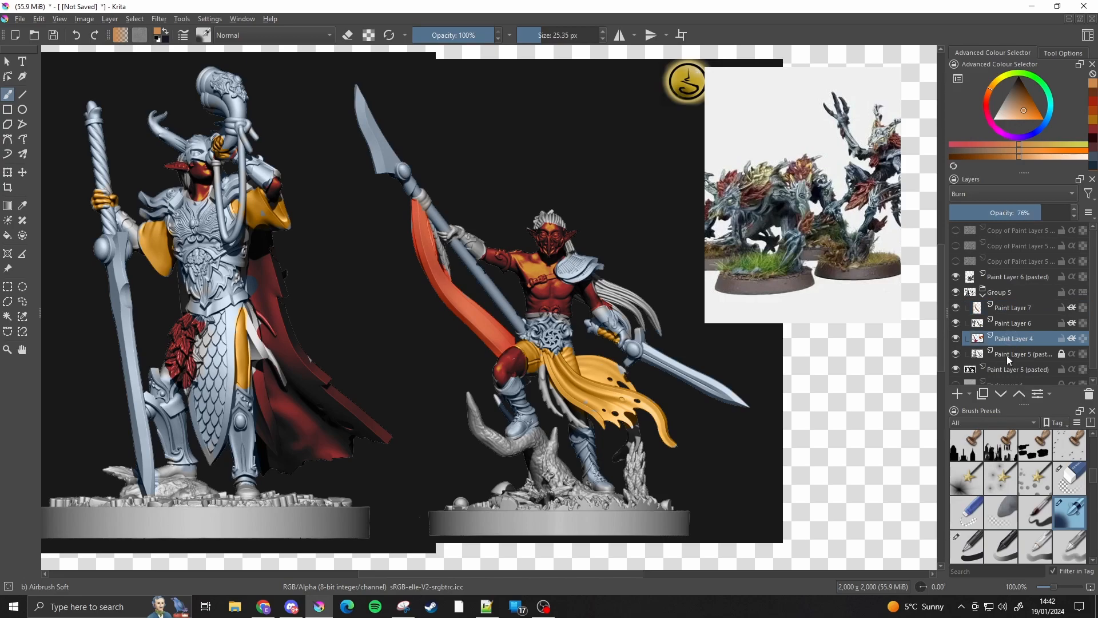
{"action": "left_click", "coordinate": [1016, 324]}
{"action": "left_click", "coordinate": [1039, 87]}
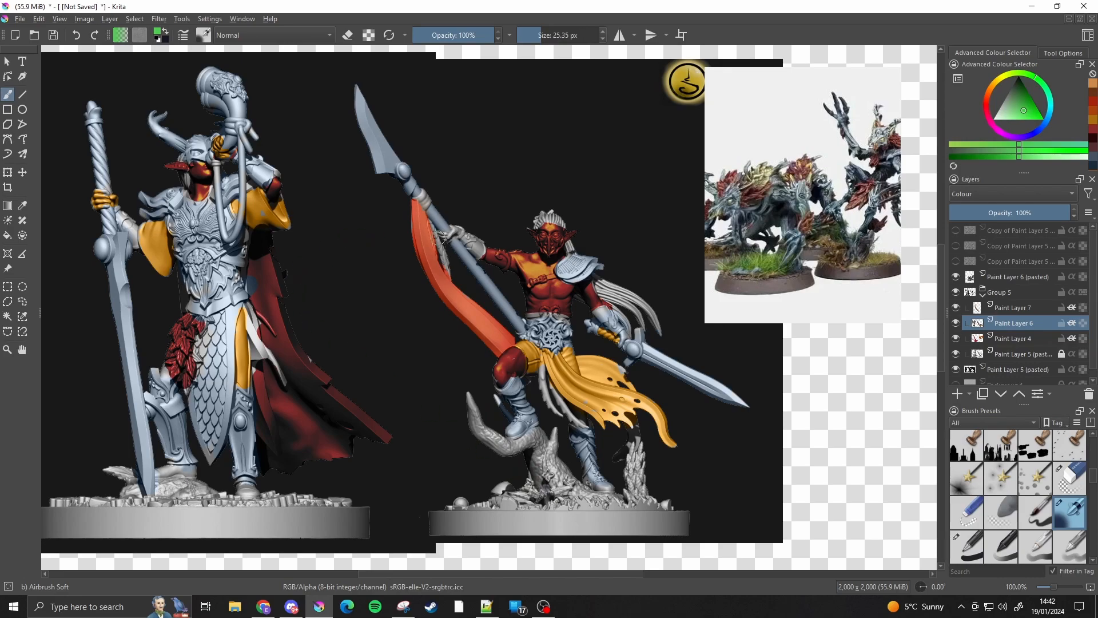
{"action": "left_click", "coordinate": [962, 551]}
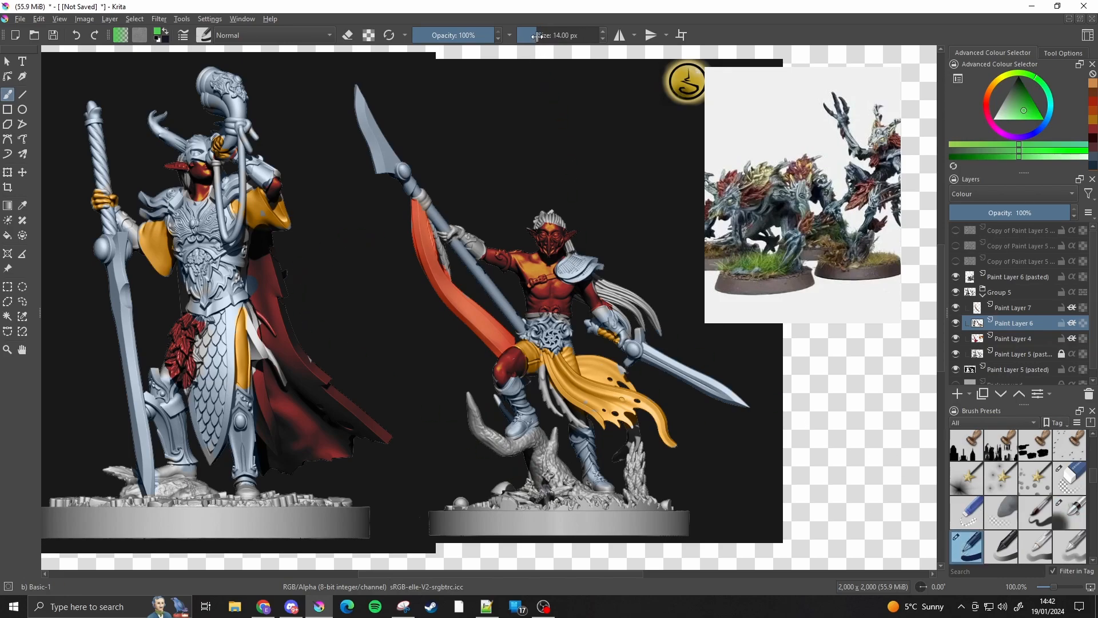
{"action": "left_click_drag", "start_coordinate": [538, 35], "coordinate": [569, 35]}
{"action": "mouse_move", "coordinate": [471, 526]}
{"action": "left_mouse_down"}
{"action": "mouse_move", "coordinate": [534, 536]}
{"action": "mouse_move", "coordinate": [664, 534]}
{"action": "mouse_move", "coordinate": [648, 513]}
{"action": "mouse_move", "coordinate": [610, 546]}
{"action": "mouse_move", "coordinate": [618, 549]}
{"action": "mouse_move", "coordinate": [651, 546]}
{"action": "mouse_move", "coordinate": [675, 513]}
{"action": "mouse_move", "coordinate": [618, 549]}
{"action": "mouse_move", "coordinate": [496, 546]}
{"action": "mouse_move", "coordinate": [501, 525]}
{"action": "left_mouse_up"}
{"action": "key", "text": "ctrl+z"}
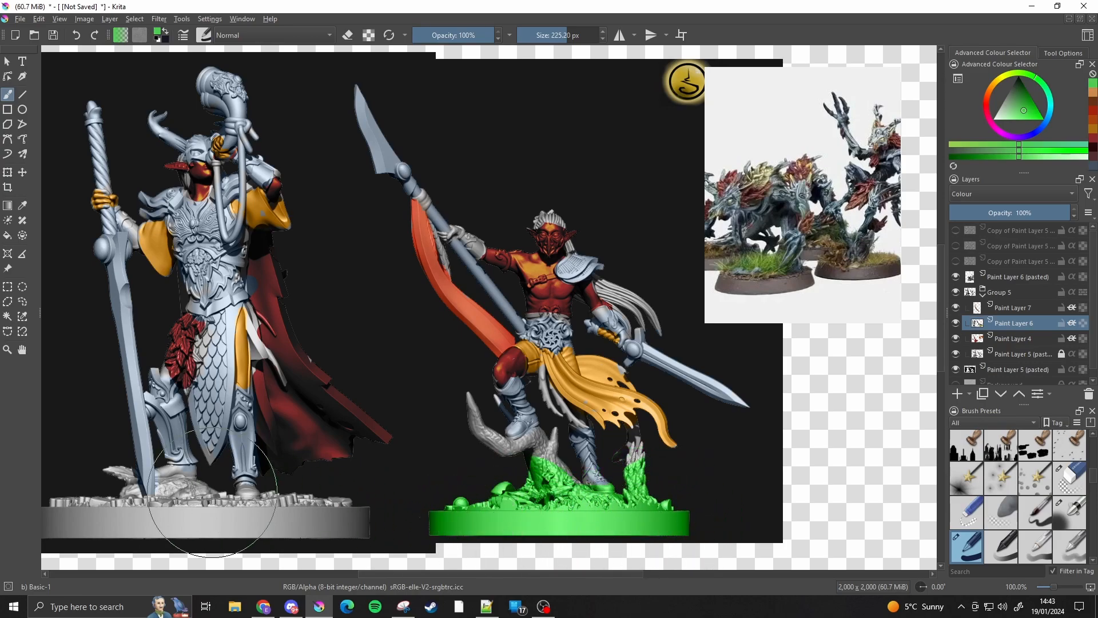
Paint the horn-blowing elf's base bright green on Paint Layer 6 with the brush reduced to about 60 px
{"action": "left_click", "coordinate": [550, 35]}
{"action": "mouse_move", "coordinate": [363, 515]}
{"action": "left_mouse_down"}
{"action": "mouse_move", "coordinate": [285, 499]}
{"action": "mouse_move", "coordinate": [225, 529]}
{"action": "mouse_move", "coordinate": [191, 493]}
{"action": "mouse_move", "coordinate": [178, 509]}
{"action": "mouse_move", "coordinate": [121, 521]}
{"action": "mouse_move", "coordinate": [108, 476]}
{"action": "mouse_move", "coordinate": [127, 513]}
{"action": "mouse_move", "coordinate": [85, 499]}
{"action": "mouse_move", "coordinate": [69, 508]}
{"action": "mouse_move", "coordinate": [158, 516]}
{"action": "mouse_move", "coordinate": [212, 507]}
{"action": "left_mouse_up"}
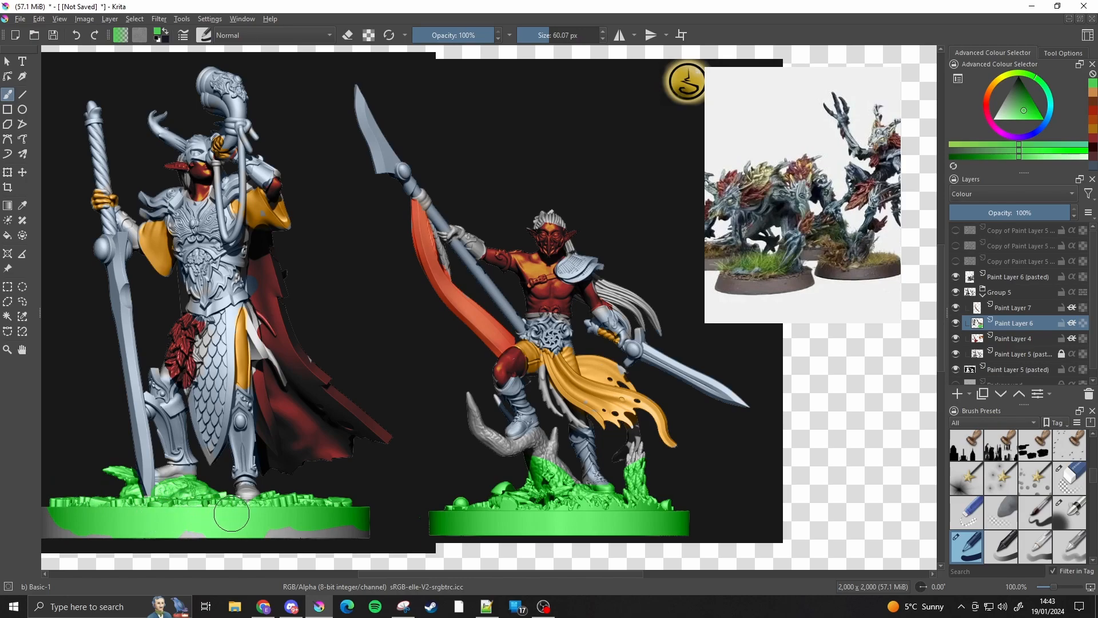
{"action": "key", "text": "minus"}
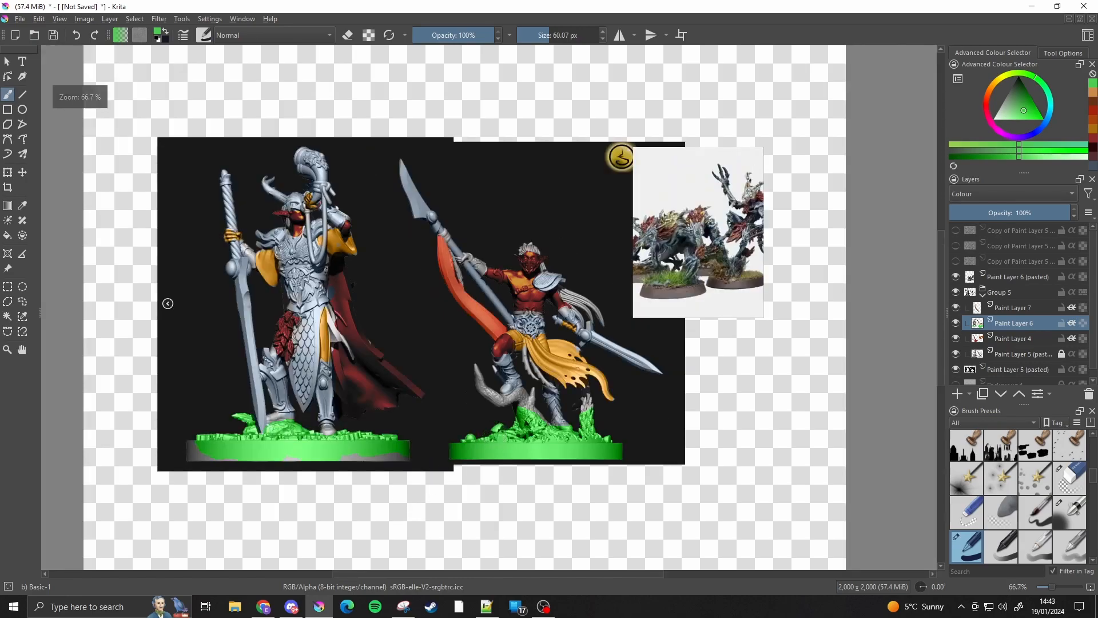
{"action": "key", "text": "plus"}
Paint the root under the spear-wielding elf's foot and the small stump beside it dark orange-brown on Paint Layer 6
{"action": "left_click", "coordinate": [991, 99]}
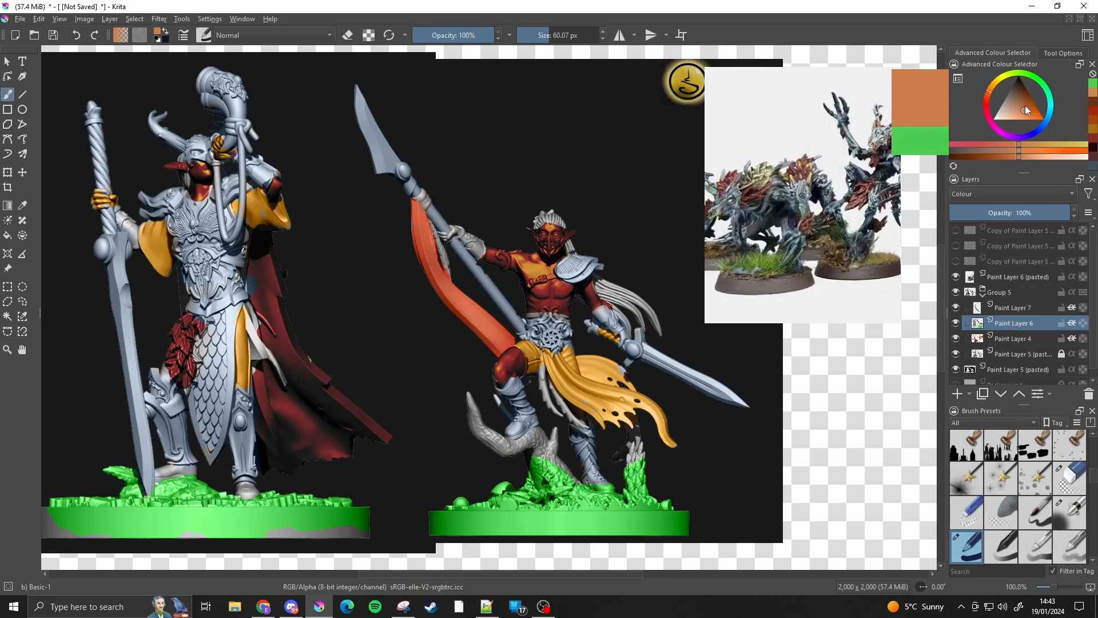
{"action": "left_click", "coordinate": [1026, 96]}
{"action": "mouse_move", "coordinate": [459, 394]}
{"action": "left_mouse_down"}
{"action": "mouse_move", "coordinate": [486, 443]}
{"action": "mouse_move", "coordinate": [505, 454]}
{"action": "mouse_move", "coordinate": [541, 445]}
{"action": "mouse_move", "coordinate": [566, 463]}
{"action": "left_mouse_up"}
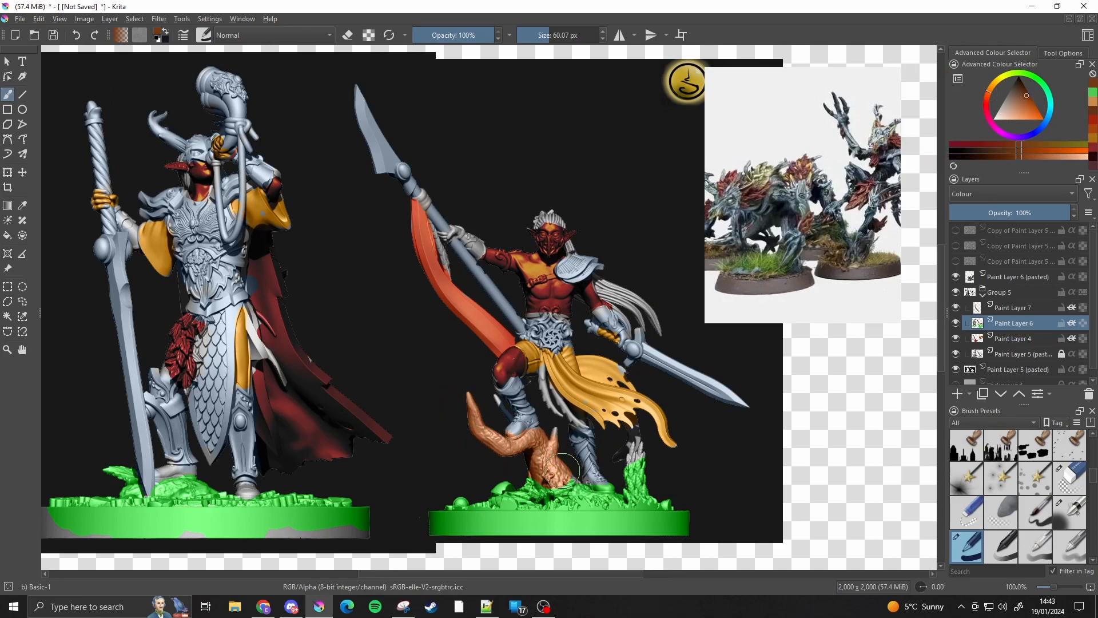
{"action": "left_click_drag", "start_coordinate": [634, 465], "coordinate": [652, 475]}
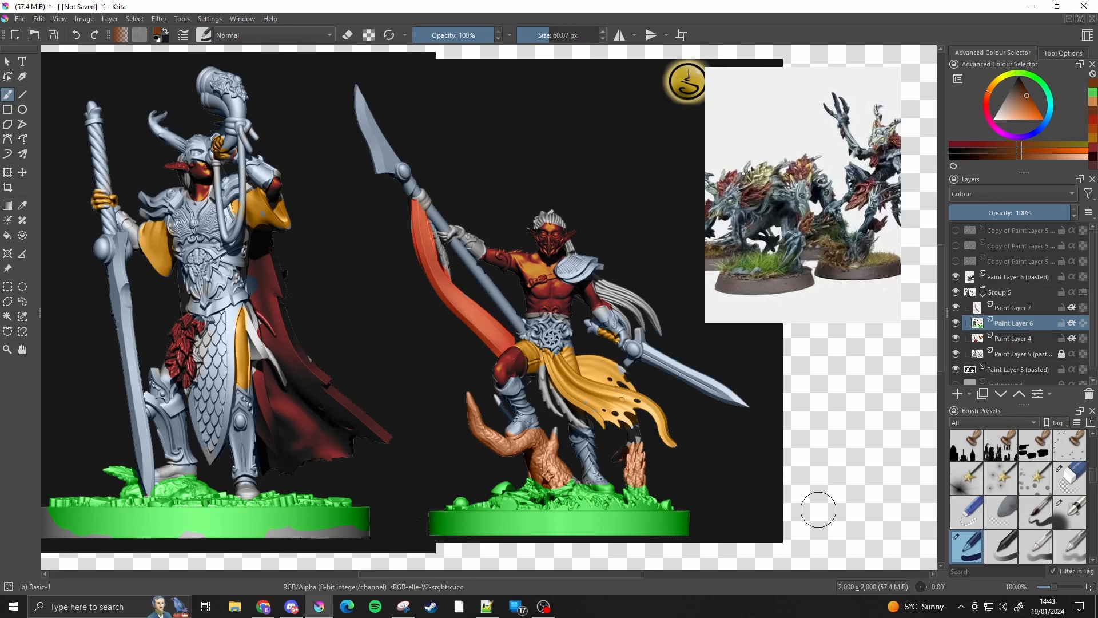
Compare the painted miniatures with the tree spirits reference hidden and shown, and collapse Group 5 in the layer stack
{"action": "key", "text": "ctrl+minus"}
{"action": "key", "text": "ctrl+equal"}
{"action": "left_click_drag", "start_coordinate": [423, 403], "coordinate": [493, 430]}
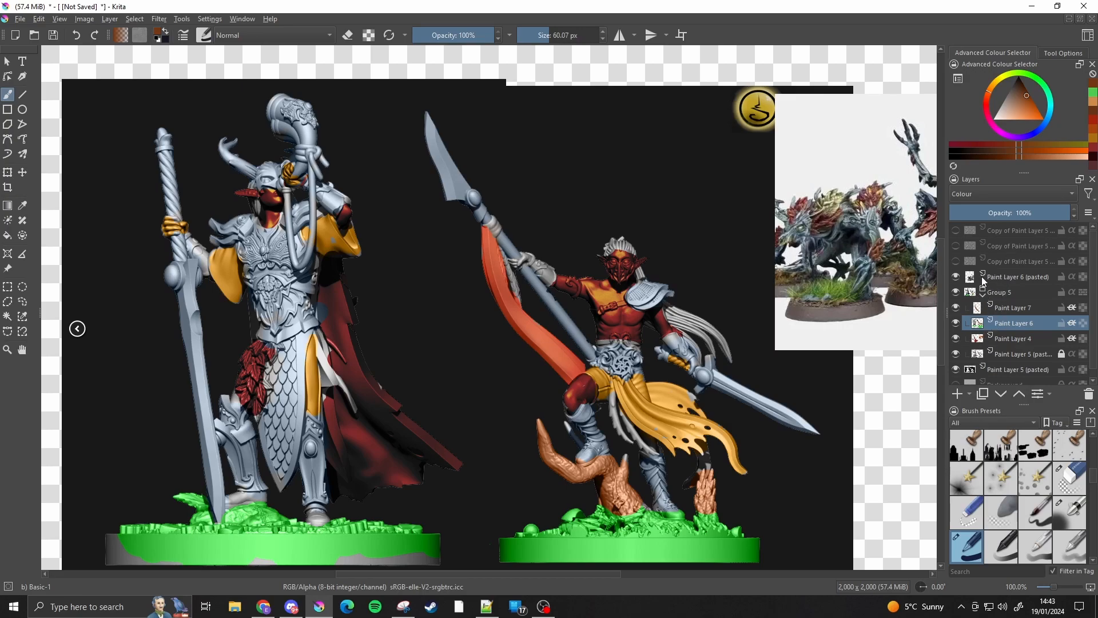
{"action": "left_click", "coordinate": [956, 276]}
{"action": "left_click", "coordinate": [957, 277]}
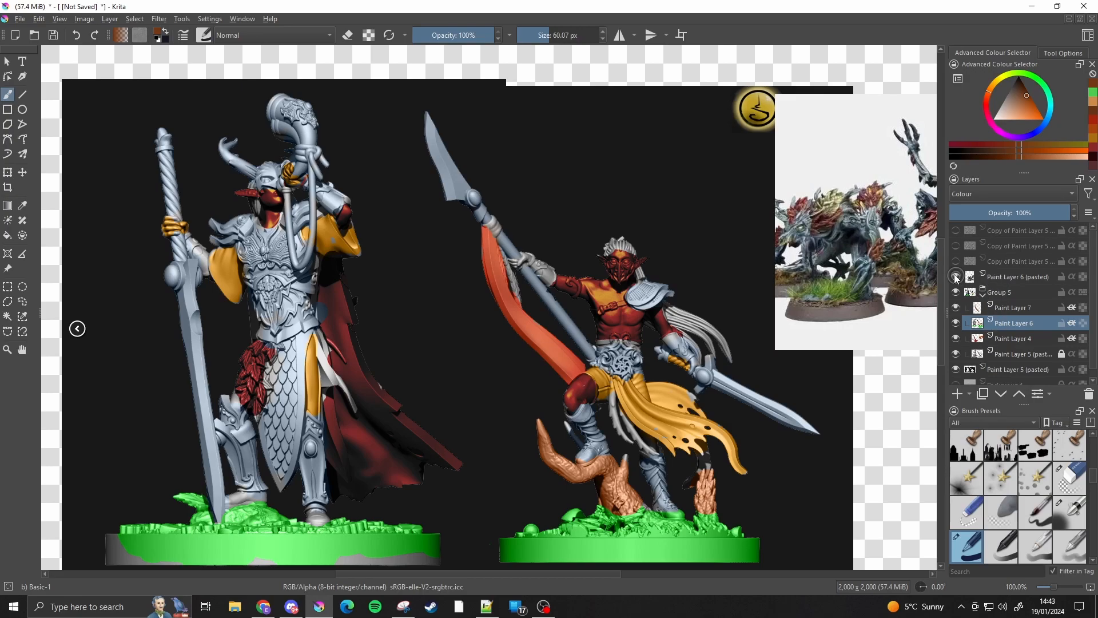
{"action": "left_click", "coordinate": [983, 296]}
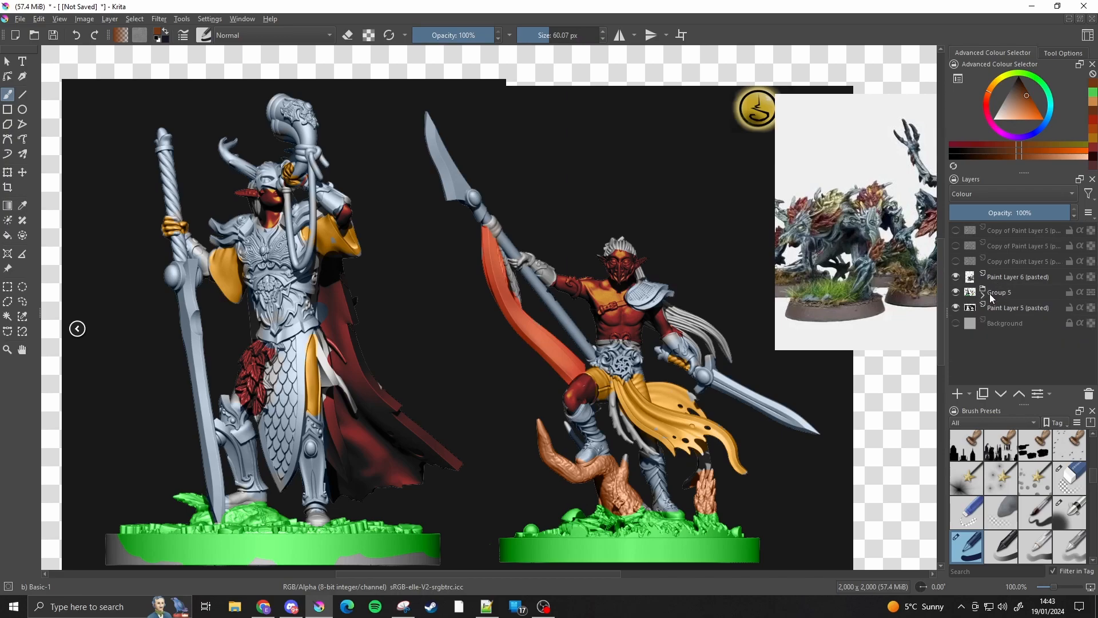
Hide Group 5, then show and select the lowest unpainted copy of Paint Layer 5 as the start of a second scheme
{"action": "left_click", "coordinate": [958, 291]}
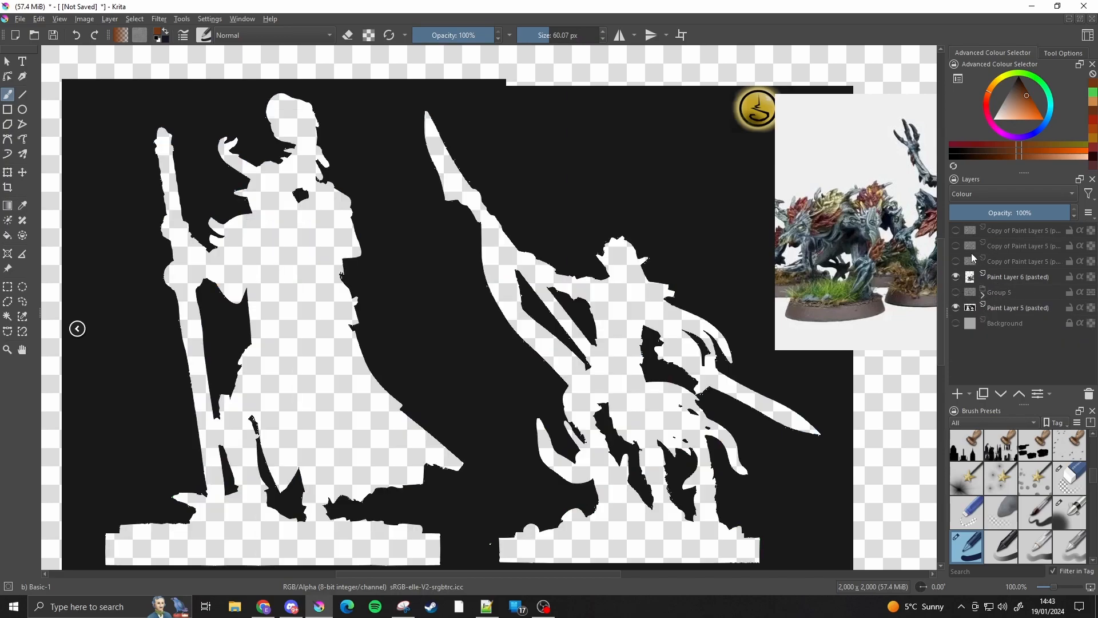
{"action": "left_click", "coordinate": [954, 260]}
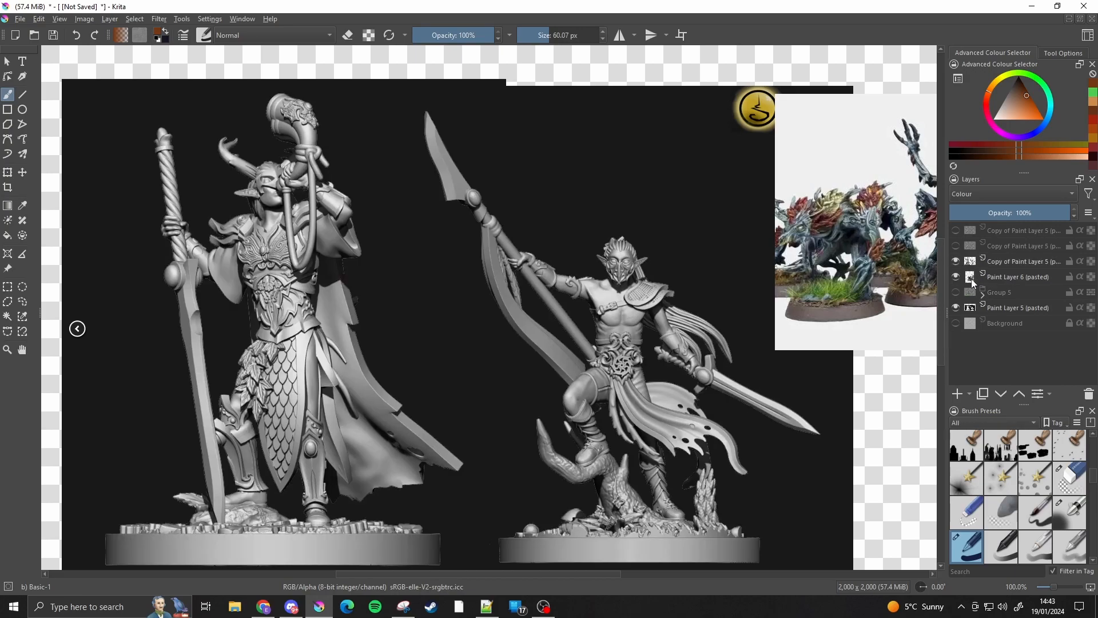
{"action": "left_click", "coordinate": [1005, 263]}
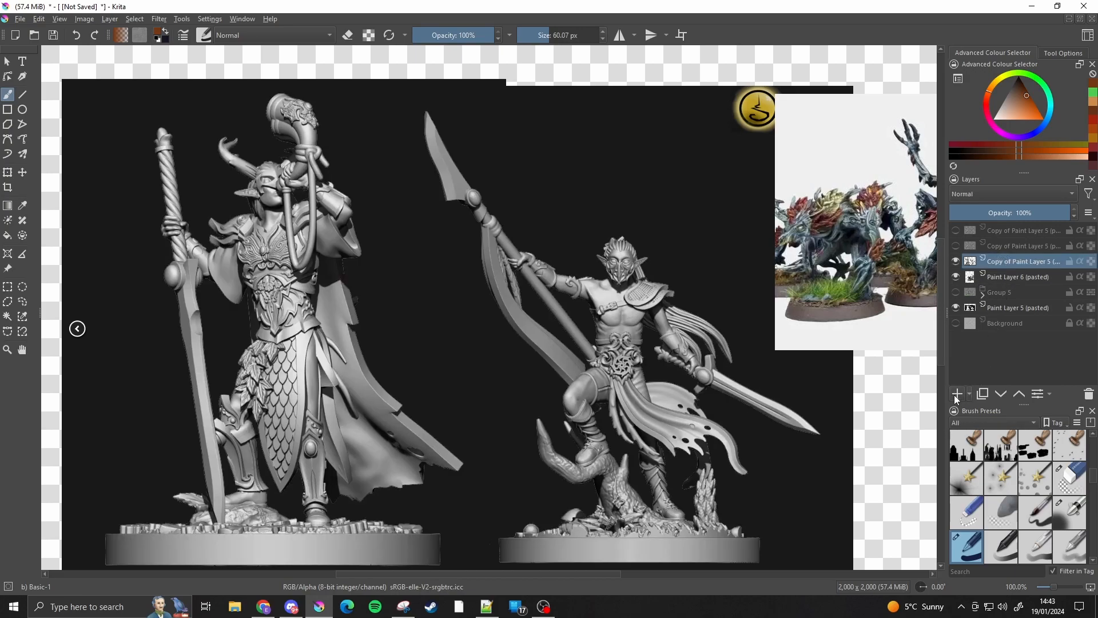
Add a new paint layer above the unpainted copy and put both layers into a group
{"action": "left_click", "coordinate": [956, 394]}
{"action": "left_click", "coordinate": [1010, 277], "text": "ctrl"}
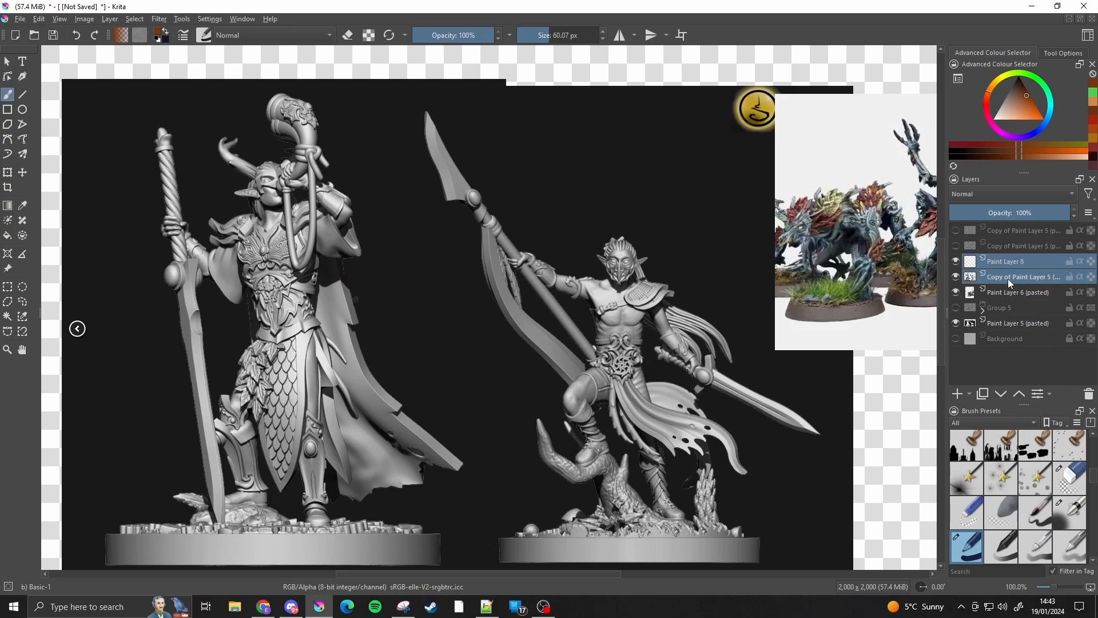
{"action": "right_click", "coordinate": [1015, 273]}
{"action": "mouse_move", "coordinate": [952, 422]}
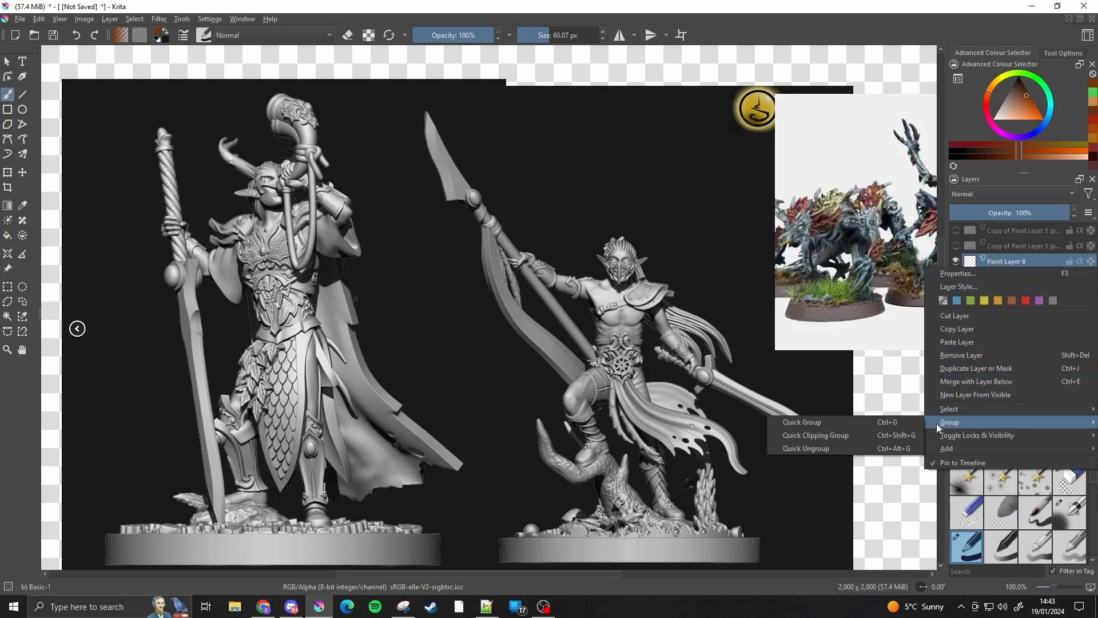
{"action": "left_click", "coordinate": [877, 426]}
{"action": "left_click", "coordinate": [1024, 282]}
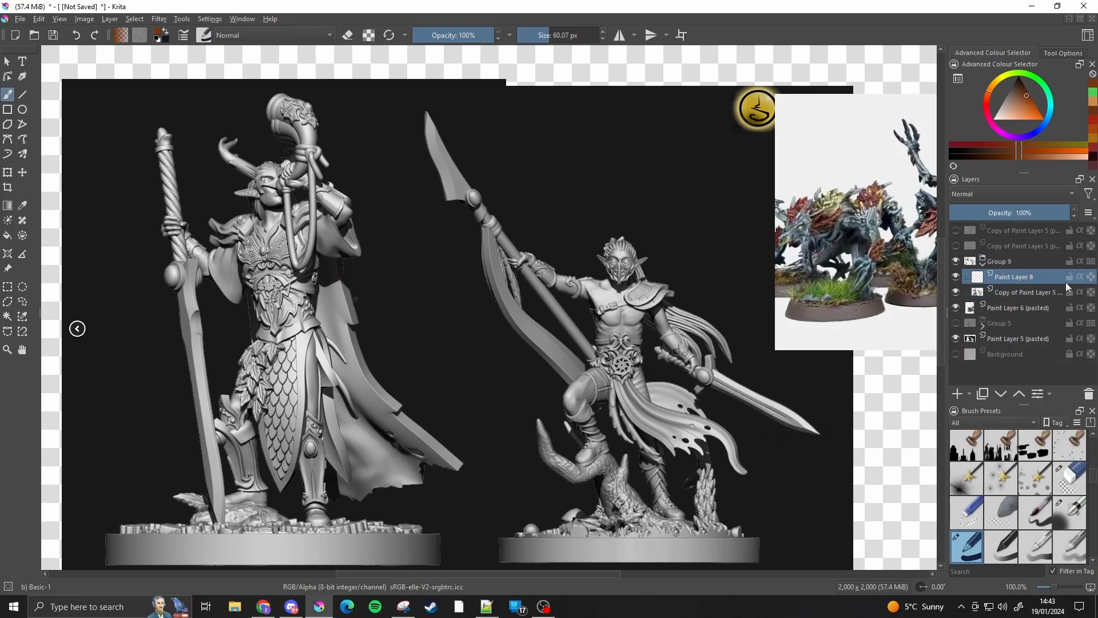
Lock the unpainted copy, and set Paint Layer 8 to inherit alpha with the Colour blending mode
{"action": "left_click", "coordinate": [1070, 292]}
{"action": "left_click", "coordinate": [1080, 279]}
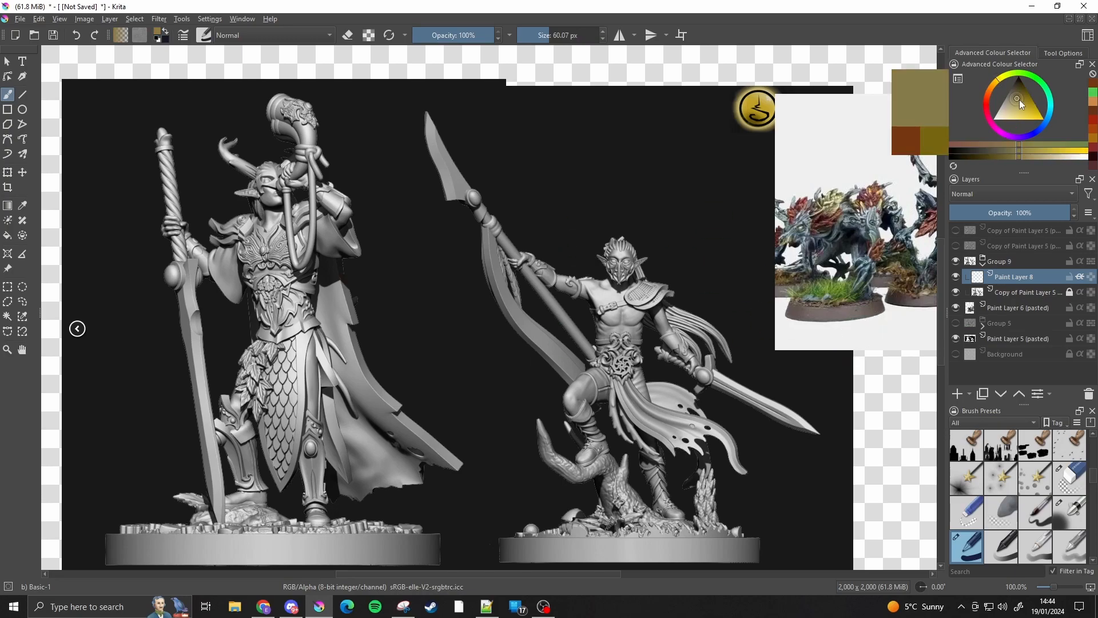
{"action": "left_click", "coordinate": [978, 194]}
{"action": "left_click", "coordinate": [962, 121]}
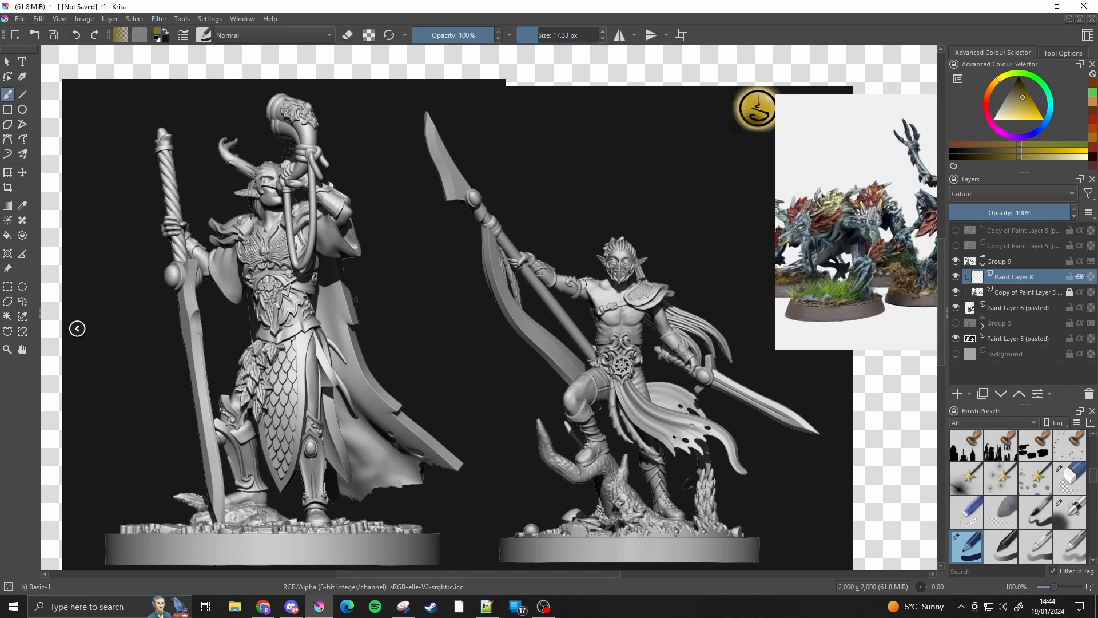
Paint the skin of both elves olive-yellow on Paint Layer 8 with the brush at about 17 px
{"action": "left_click_drag", "start_coordinate": [599, 257], "coordinate": [605, 263]}
{"action": "left_click_drag", "start_coordinate": [630, 310], "coordinate": [615, 326]}
{"action": "left_click_drag", "start_coordinate": [584, 380], "coordinate": [572, 403]}
{"action": "left_click_drag", "start_coordinate": [659, 311], "coordinate": [668, 338]}
{"action": "mouse_move", "coordinate": [268, 197]}
{"action": "left_mouse_down"}
{"action": "mouse_move", "coordinate": [273, 224]}
{"action": "mouse_move", "coordinate": [238, 193]}
{"action": "left_mouse_up"}
{"action": "left_click_drag", "start_coordinate": [346, 221], "coordinate": [338, 221]}
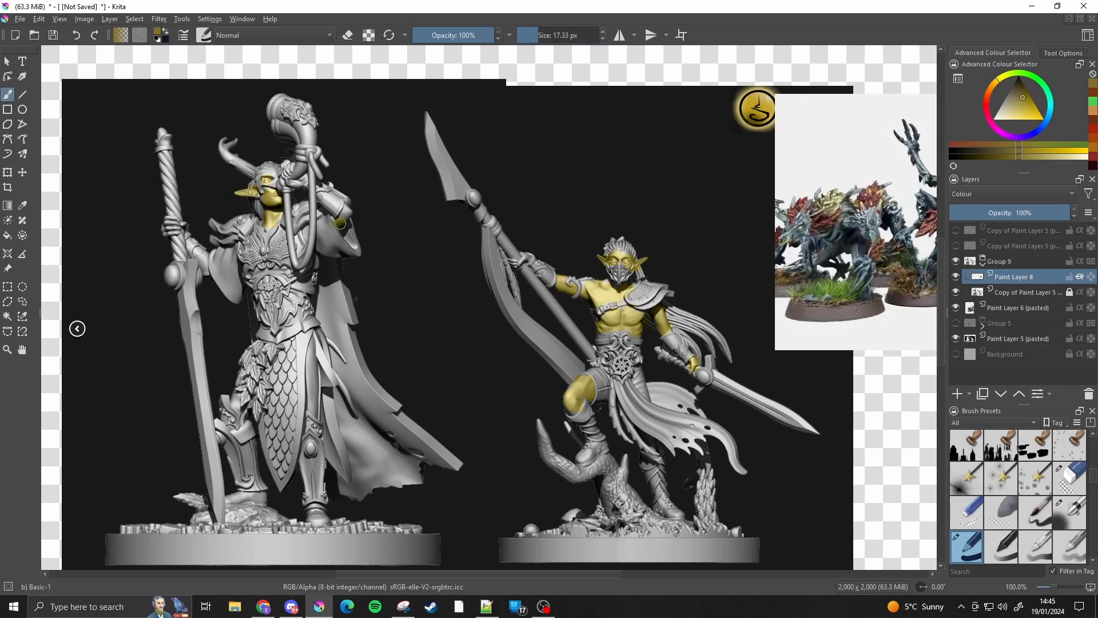
Try other blending modes on Paint Layer 8 and adjust its opacity to turn the yellow skin pale cream
{"action": "left_click", "coordinate": [977, 194]}
{"action": "left_click", "coordinate": [976, 253]}
{"action": "left_click", "coordinate": [987, 193]}
{"action": "left_click", "coordinate": [985, 145]}
{"action": "left_click", "coordinate": [1013, 212]}
Paint the spear-wielding elf's shoulder guard dark olive-brown on a new Multiply layer that inherits alpha
{"action": "left_click", "coordinate": [1011, 92]}
{"action": "left_click", "coordinate": [957, 394]}
{"action": "left_click", "coordinate": [988, 194]}
{"action": "left_click", "coordinate": [987, 179]}
{"action": "mouse_move", "coordinate": [649, 292]}
{"action": "left_mouse_down"}
{"action": "mouse_move", "coordinate": [645, 300]}
{"action": "mouse_move", "coordinate": [669, 291]}
{"action": "left_mouse_up"}
{"action": "left_click", "coordinate": [1079, 276]}
Paint the spear-wielding elf's raised bracer, spearhead, belt and sword dark olive-brown on Paint Layer 10
{"action": "left_click_drag", "start_coordinate": [535, 260], "coordinate": [552, 279]}
{"action": "mouse_move", "coordinate": [438, 157]}
{"action": "left_mouse_down"}
{"action": "mouse_move", "coordinate": [427, 115]}
{"action": "mouse_move", "coordinate": [486, 221]}
{"action": "left_mouse_up"}
{"action": "key", "text": "e"}
{"action": "left_click_drag", "start_coordinate": [610, 343], "coordinate": [629, 371]}
{"action": "mouse_move", "coordinate": [701, 369]}
{"action": "left_mouse_down"}
{"action": "mouse_move", "coordinate": [722, 395]}
{"action": "mouse_move", "coordinate": [817, 431]}
{"action": "left_mouse_up"}
Paint the horn-blowing elf's armour, sword blade, helmet and horn dark olive-brown, reducing the brush to 14 px for details
{"action": "left_click_drag", "start_coordinate": [250, 219], "coordinate": [213, 239]}
{"action": "left_click_drag", "start_coordinate": [189, 264], "coordinate": [218, 520]}
{"action": "left_click_drag", "start_coordinate": [229, 445], "coordinate": [252, 486]}
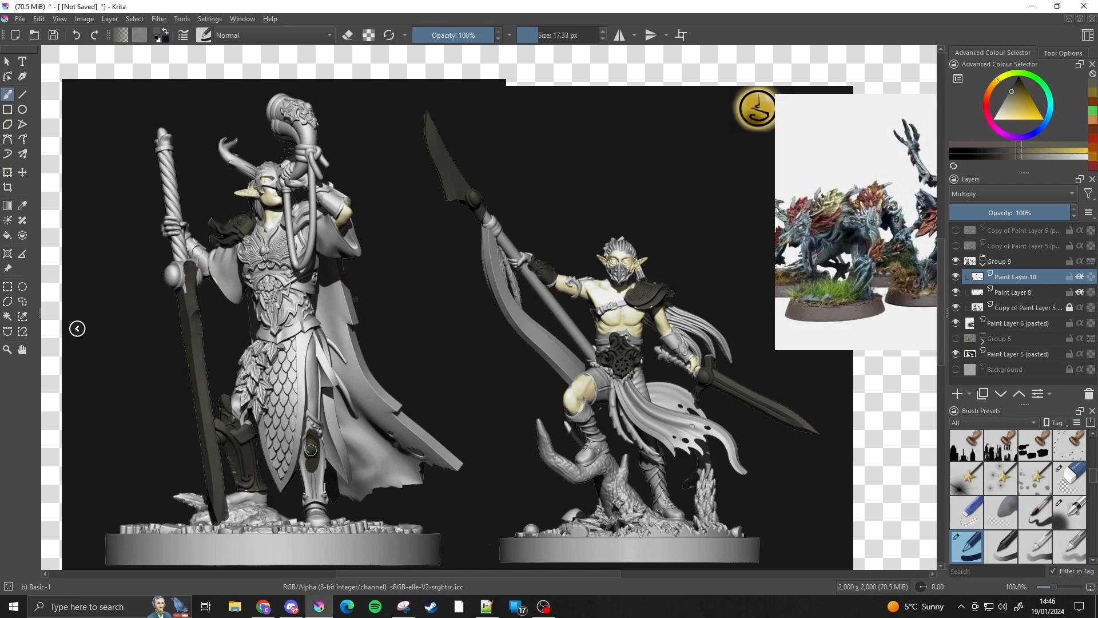
{"action": "left_click_drag", "start_coordinate": [312, 424], "coordinate": [321, 498]}
{"action": "mouse_move", "coordinate": [258, 280]}
{"action": "left_mouse_down"}
{"action": "mouse_move", "coordinate": [309, 337]}
{"action": "mouse_move", "coordinate": [248, 243]}
{"action": "mouse_move", "coordinate": [309, 292]}
{"action": "left_mouse_up"}
{"action": "mouse_move", "coordinate": [281, 103]}
{"action": "left_mouse_down"}
{"action": "mouse_move", "coordinate": [303, 137]}
{"action": "mouse_move", "coordinate": [259, 176]}
{"action": "mouse_move", "coordinate": [344, 210]}
{"action": "mouse_move", "coordinate": [317, 206]}
{"action": "left_mouse_up"}
{"action": "key", "text": "bracketleft"}
{"action": "key", "text": "bracketleft"}
{"action": "left_click_drag", "start_coordinate": [284, 219], "coordinate": [286, 230]}
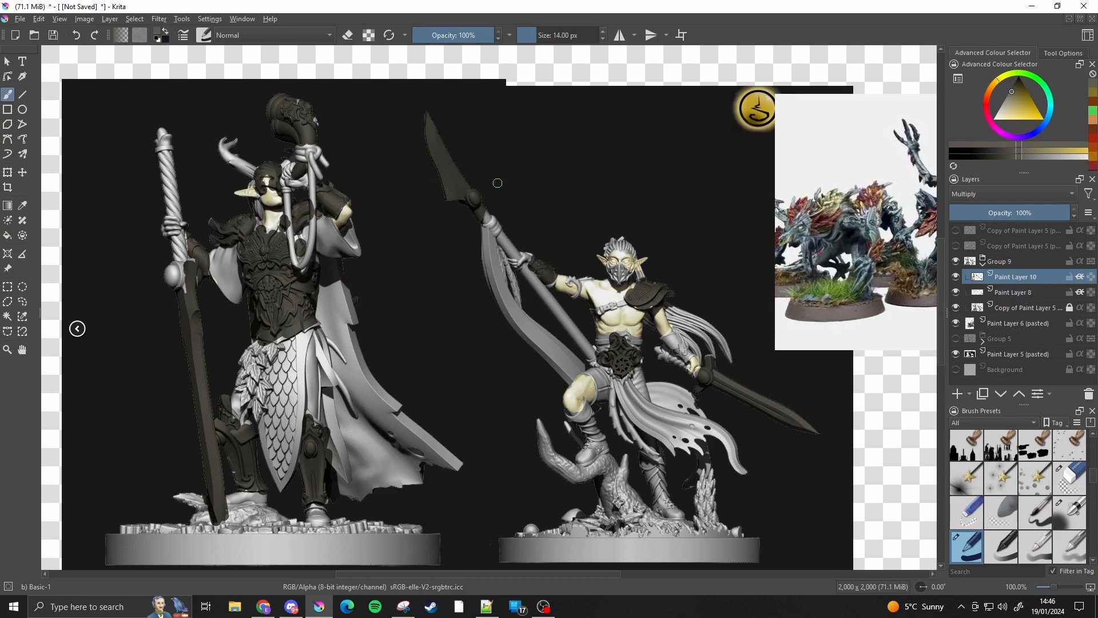
Add another alpha-inheriting paint layer, change its blending mode and choose a pale grey-beige colour
{"action": "left_click", "coordinate": [957, 395]}
{"action": "left_click", "coordinate": [1071, 276]}
{"action": "left_click", "coordinate": [992, 193]}
{"action": "left_click", "coordinate": [979, 166]}
{"action": "left_click", "coordinate": [1003, 105]}
Paint the horn-blowing elf's antlers, scaled skirt panel, boots and sword grip pale grey-beige, enlarging the brush to 20 px
{"action": "mouse_move", "coordinate": [233, 140]}
{"action": "left_mouse_down"}
{"action": "mouse_move", "coordinate": [232, 161]}
{"action": "mouse_move", "coordinate": [256, 173]}
{"action": "left_mouse_up"}
{"action": "left_click_drag", "start_coordinate": [213, 225], "coordinate": [254, 219]}
{"action": "left_click_drag", "start_coordinate": [213, 245], "coordinate": [237, 237]}
{"action": "left_click_drag", "start_coordinate": [246, 284], "coordinate": [298, 272]}
{"action": "key", "text": "bracketright"}
{"action": "key", "text": "bracketright"}
{"action": "mouse_move", "coordinate": [296, 342]}
{"action": "left_mouse_down"}
{"action": "mouse_move", "coordinate": [290, 417]}
{"action": "mouse_move", "coordinate": [267, 449]}
{"action": "mouse_move", "coordinate": [310, 423]}
{"action": "mouse_move", "coordinate": [323, 515]}
{"action": "left_mouse_up"}
{"action": "left_click_drag", "start_coordinate": [240, 498], "coordinate": [262, 501]}
{"action": "left_click_drag", "start_coordinate": [163, 134], "coordinate": [175, 207]}
{"action": "left_click_drag", "start_coordinate": [185, 236], "coordinate": [179, 242]}
Paint the spear-wielding elf's spear shaft, lower bracer and boot pale grey-beige on Paint Layer 11
{"action": "left_click_drag", "start_coordinate": [501, 234], "coordinate": [594, 359]}
{"action": "mouse_move", "coordinate": [662, 367]}
{"action": "left_mouse_down"}
{"action": "mouse_move", "coordinate": [666, 348]}
{"action": "mouse_move", "coordinate": [690, 337]}
{"action": "left_mouse_up"}
{"action": "mouse_move", "coordinate": [594, 403]}
{"action": "left_mouse_down"}
{"action": "mouse_move", "coordinate": [583, 437]}
{"action": "mouse_move", "coordinate": [598, 412]}
{"action": "left_mouse_up"}
Test blending modes on Paint Layer 11, settle on Overlay, and add a new paint layer above it
{"action": "left_click", "coordinate": [984, 194]}
{"action": "left_click", "coordinate": [983, 151]}
{"action": "left_click", "coordinate": [978, 193]}
{"action": "left_click", "coordinate": [981, 203]}
{"action": "left_click", "coordinate": [980, 196]}
{"action": "left_click", "coordinate": [984, 237]}
{"action": "left_click", "coordinate": [985, 196]}
{"action": "left_click", "coordinate": [988, 215]}
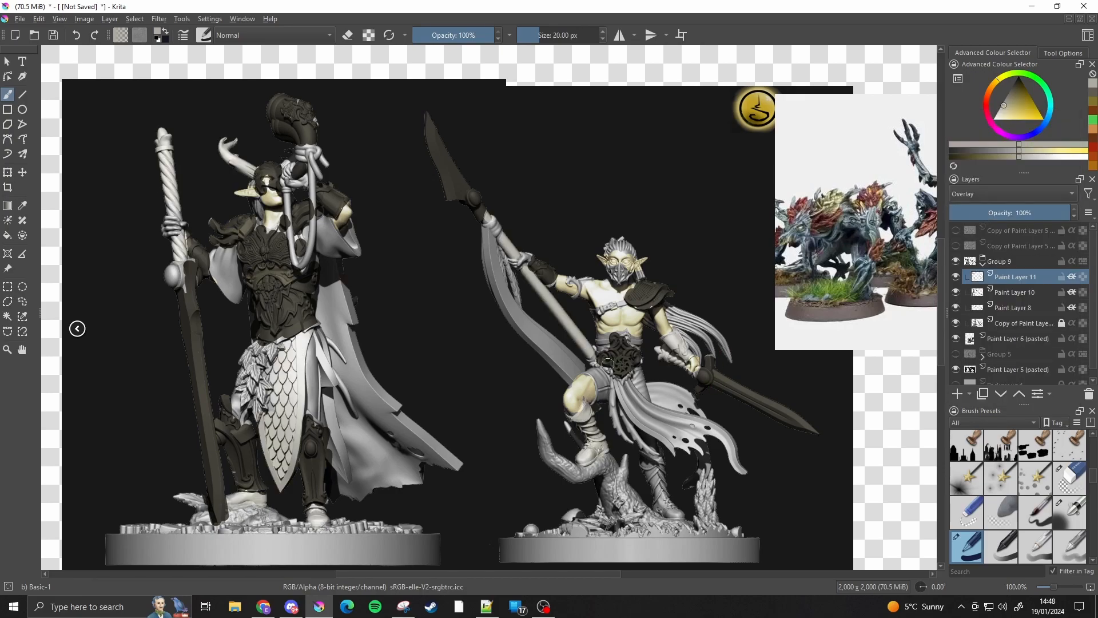
{"action": "left_click", "coordinate": [957, 395]}
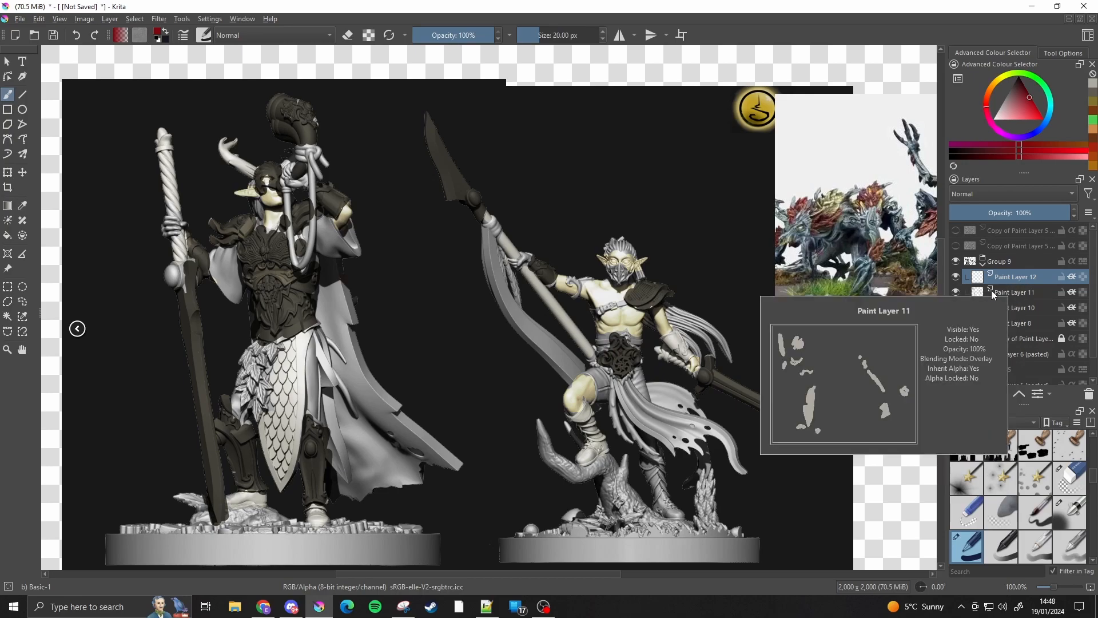
Compare the miniatures with Paint Layers 11, 10 and 8 each hidden and shown
{"action": "left_click", "coordinate": [957, 293]}
{"action": "left_click", "coordinate": [956, 293]}
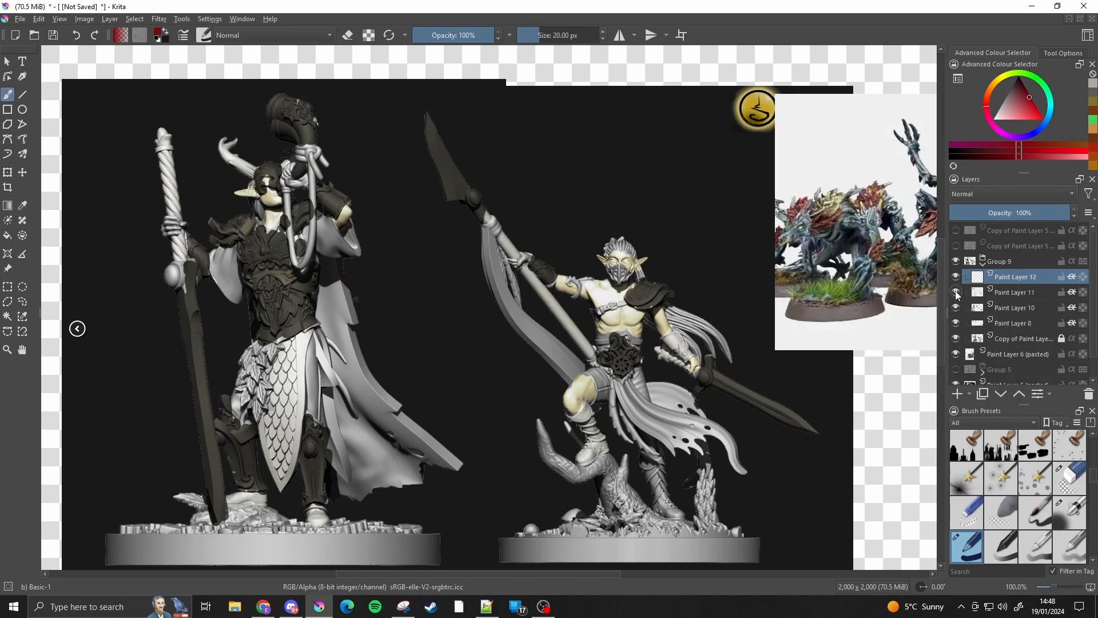
{"action": "left_click", "coordinate": [957, 293]}
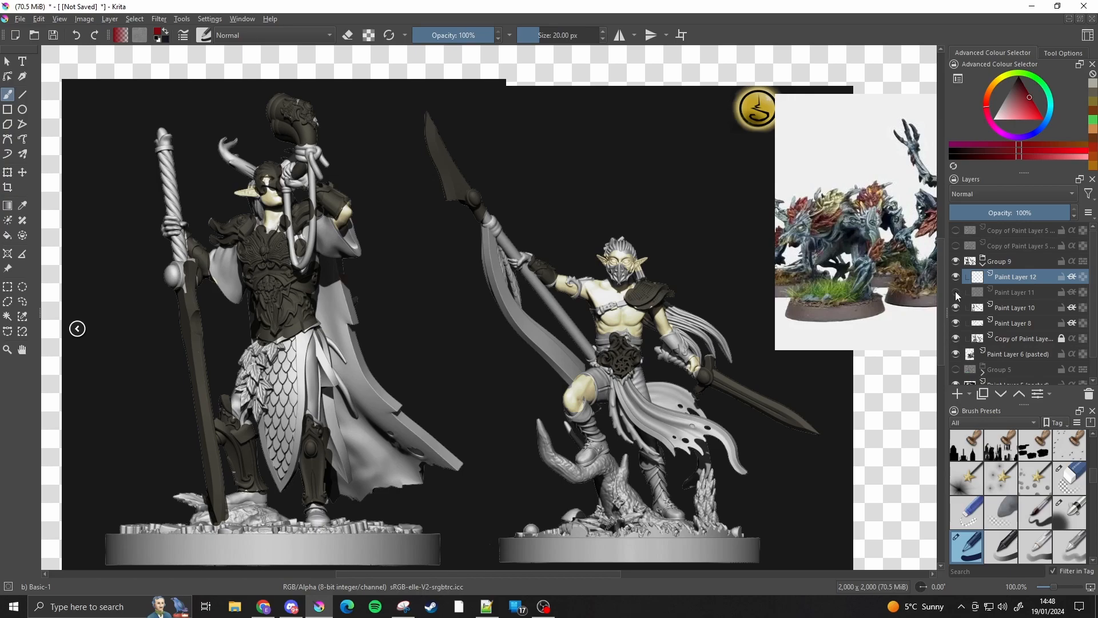
{"action": "left_click", "coordinate": [957, 293]}
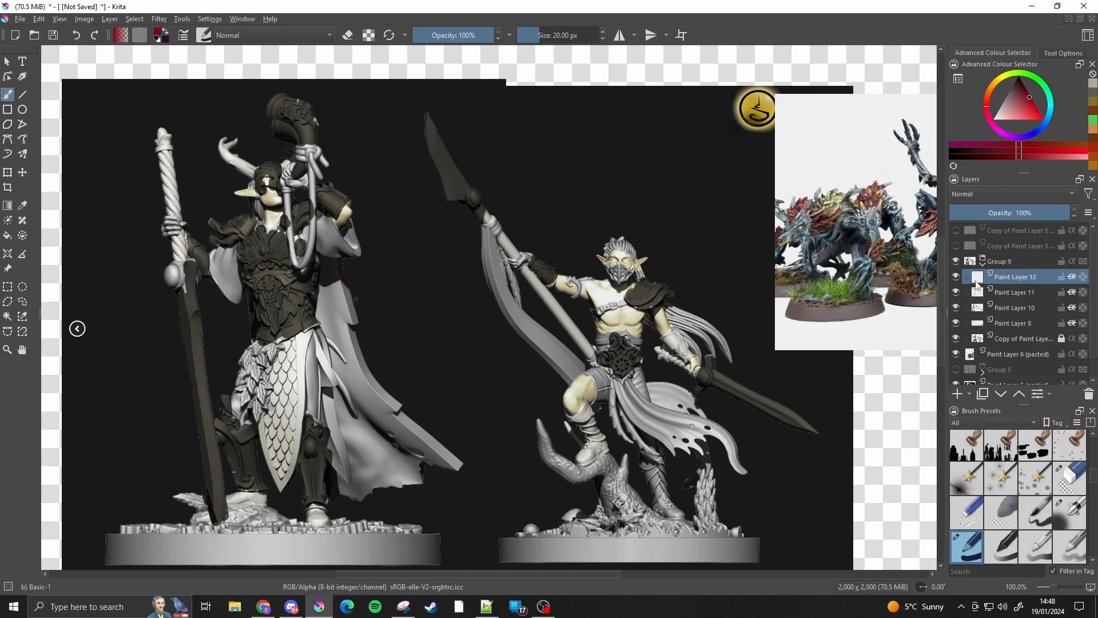
{"action": "left_click", "coordinate": [955, 292]}
{"action": "left_click", "coordinate": [955, 292]}
{"action": "left_click", "coordinate": [955, 308]}
{"action": "left_click", "coordinate": [957, 308]}
{"action": "left_click", "coordinate": [956, 323]}
{"action": "left_click", "coordinate": [956, 323]}
{"action": "left_click", "coordinate": [956, 308]}
{"action": "left_click", "coordinate": [956, 308]}
Paint the spear-wielding elf's waist cloth dark red on Paint Layer 12, try Burn and Colour, and set the layer to Multiply
{"action": "mouse_move", "coordinate": [620, 387]}
{"action": "left_mouse_down"}
{"action": "mouse_move", "coordinate": [675, 419]}
{"action": "mouse_move", "coordinate": [651, 382]}
{"action": "mouse_move", "coordinate": [685, 419]}
{"action": "mouse_move", "coordinate": [690, 403]}
{"action": "mouse_move", "coordinate": [746, 478]}
{"action": "left_mouse_up"}
{"action": "left_click_drag", "start_coordinate": [687, 434], "coordinate": [660, 436]}
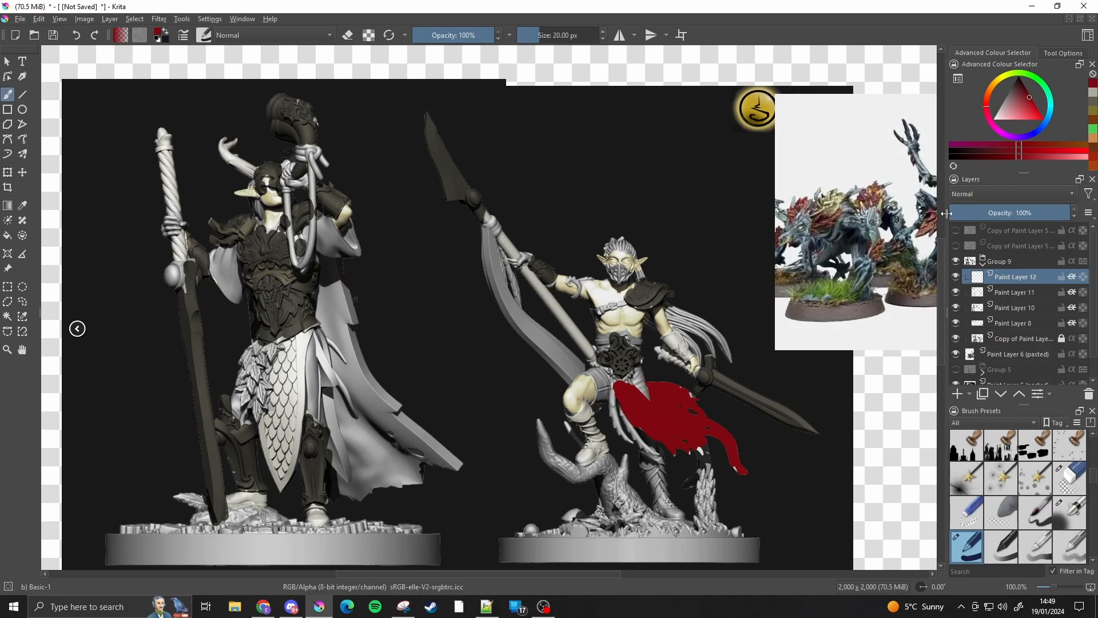
{"action": "left_click", "coordinate": [978, 194]}
{"action": "left_click", "coordinate": [990, 113]}
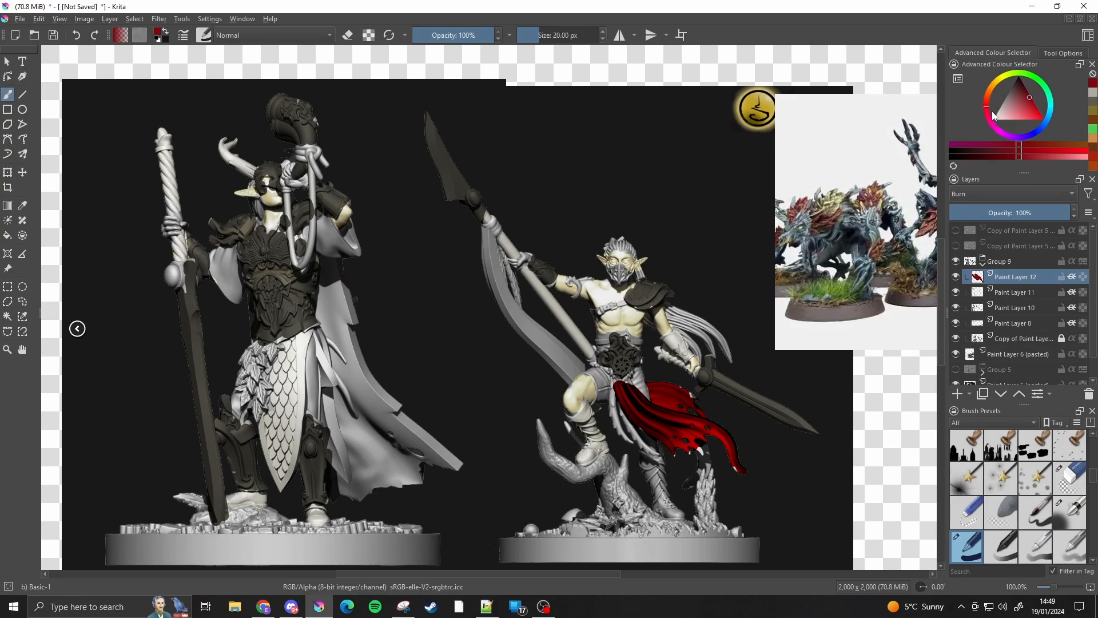
{"action": "left_click", "coordinate": [993, 189]}
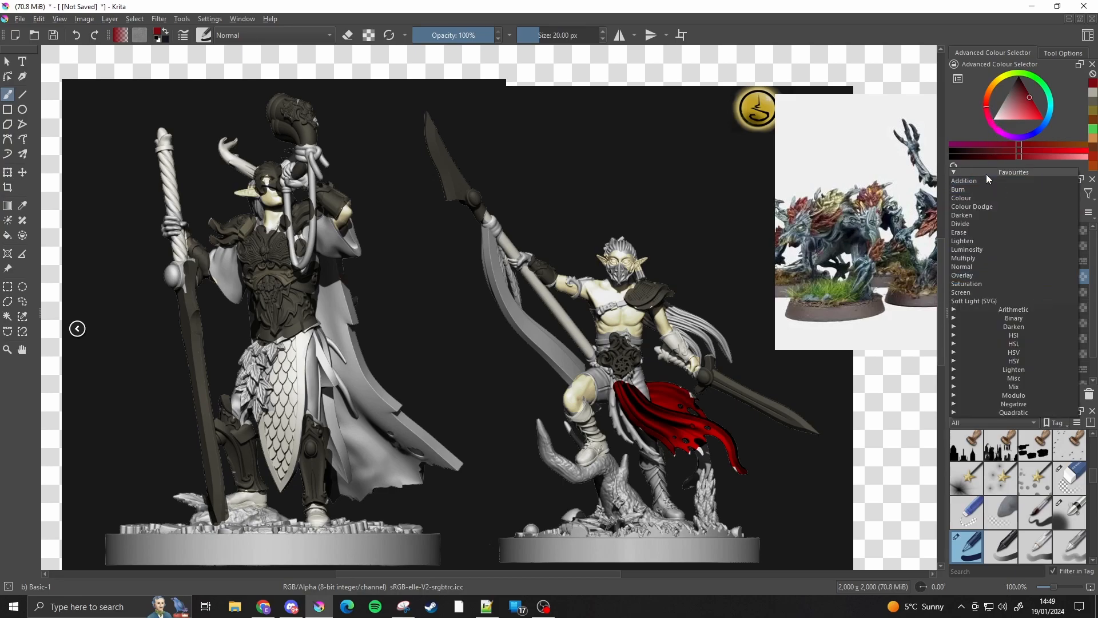
{"action": "left_click", "coordinate": [978, 197]}
{"action": "left_click", "coordinate": [983, 200]}
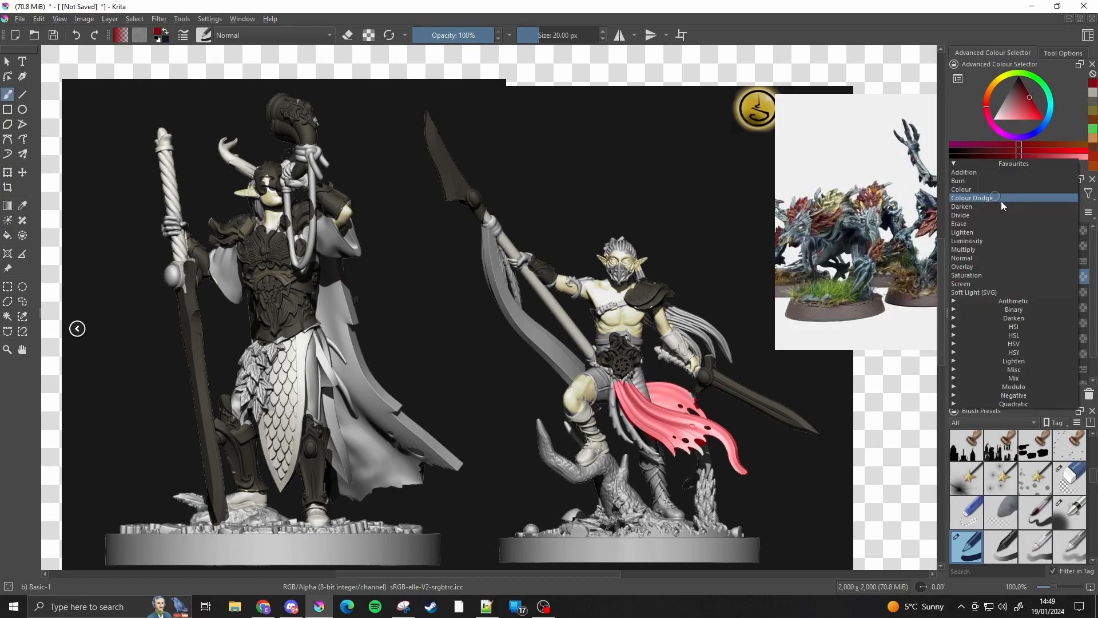
{"action": "left_click", "coordinate": [973, 249]}
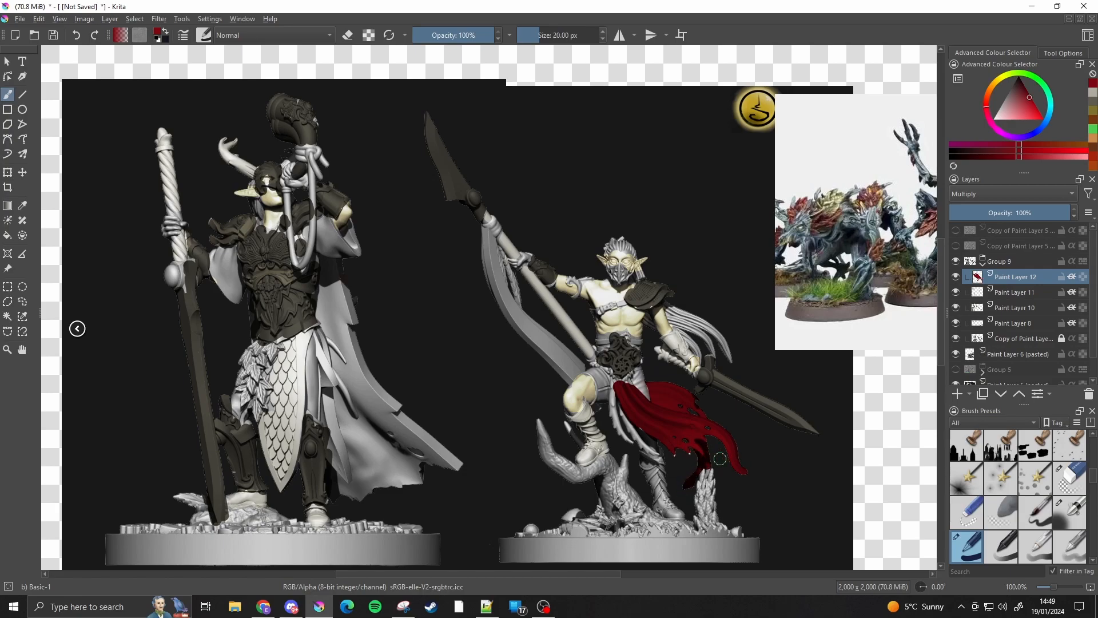
Paint the horn-blowing elf's cloak dark red on Paint Layer 12 with the brush at 20 px
{"action": "mouse_move", "coordinate": [333, 290]}
{"action": "left_mouse_down"}
{"action": "mouse_move", "coordinate": [354, 325]}
{"action": "mouse_move", "coordinate": [332, 291]}
{"action": "mouse_move", "coordinate": [324, 315]}
{"action": "mouse_move", "coordinate": [342, 319]}
{"action": "mouse_move", "coordinate": [336, 337]}
{"action": "mouse_move", "coordinate": [440, 470]}
{"action": "mouse_move", "coordinate": [352, 392]}
{"action": "mouse_move", "coordinate": [365, 460]}
{"action": "mouse_move", "coordinate": [349, 484]}
{"action": "left_mouse_up"}
{"action": "key", "text": "bracketright"}
{"action": "key", "text": "bracketright"}
{"action": "key", "text": "bracketright"}
{"action": "key", "text": "bracketleft"}
{"action": "key", "text": "bracketleft"}
{"action": "key", "text": "bracketleft"}
Paint the horn-blowing elf's sleeves, hanging cloth and boots orange-brown on a new paint layer
{"action": "left_click", "coordinate": [992, 86]}
{"action": "left_click", "coordinate": [958, 393]}
{"action": "mouse_move", "coordinate": [326, 222]}
{"action": "left_mouse_down"}
{"action": "mouse_move", "coordinate": [356, 224]}
{"action": "mouse_move", "coordinate": [364, 250]}
{"action": "left_mouse_up"}
{"action": "left_click", "coordinate": [305, 231]}
{"action": "left_click_drag", "start_coordinate": [231, 251], "coordinate": [222, 285]}
{"action": "mouse_move", "coordinate": [323, 342]}
{"action": "left_mouse_down"}
{"action": "mouse_move", "coordinate": [320, 401]}
{"action": "mouse_move", "coordinate": [338, 469]}
{"action": "left_mouse_up"}
{"action": "left_click_drag", "start_coordinate": [318, 506], "coordinate": [318, 523]}
{"action": "left_click_drag", "start_coordinate": [231, 500], "coordinate": [263, 500]}
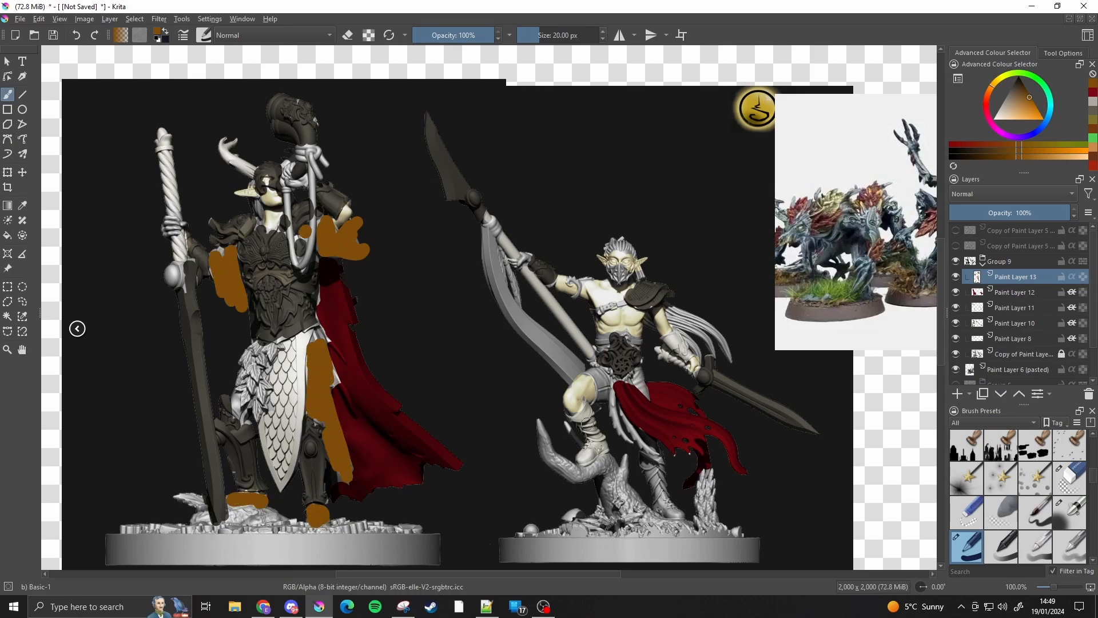
Paint the spear-wielding elf's shorts orange-brown, and set Paint Layer 13 to inherit alpha in Overlay mode after trying Lighten
{"action": "left_click_drag", "start_coordinate": [598, 368], "coordinate": [601, 400]}
{"action": "left_click_drag", "start_coordinate": [637, 372], "coordinate": [643, 390]}
{"action": "left_click", "coordinate": [992, 194]}
{"action": "left_click", "coordinate": [978, 181]}
{"action": "left_click", "coordinate": [1071, 277]}
{"action": "left_click", "coordinate": [998, 194]}
{"action": "left_click", "coordinate": [984, 182]}
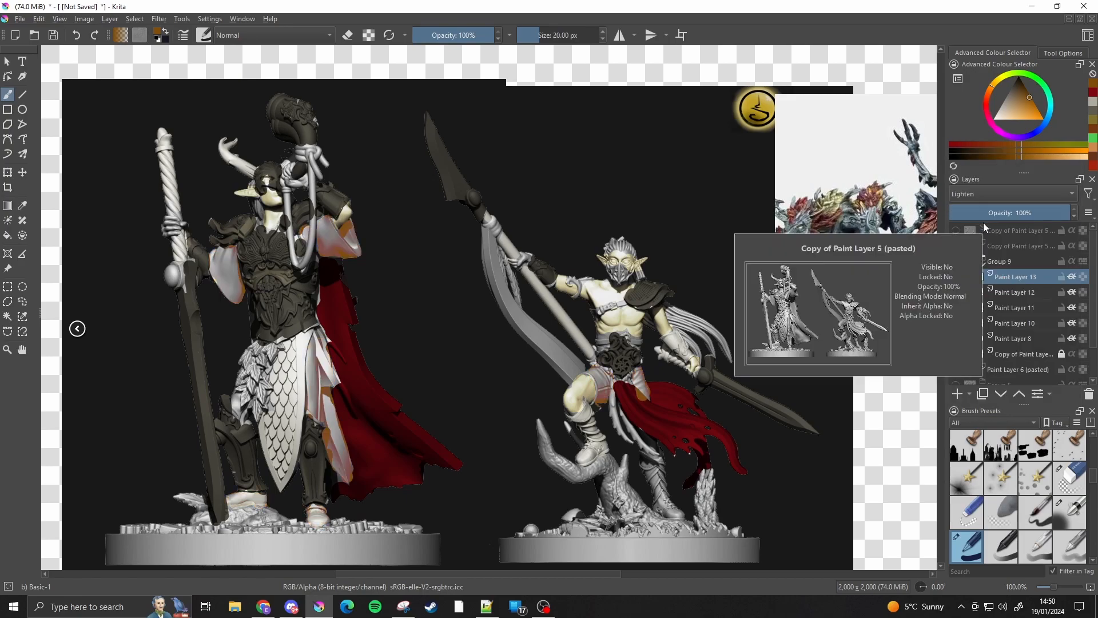
{"action": "left_click", "coordinate": [985, 194]}
{"action": "left_click", "coordinate": [980, 211]}
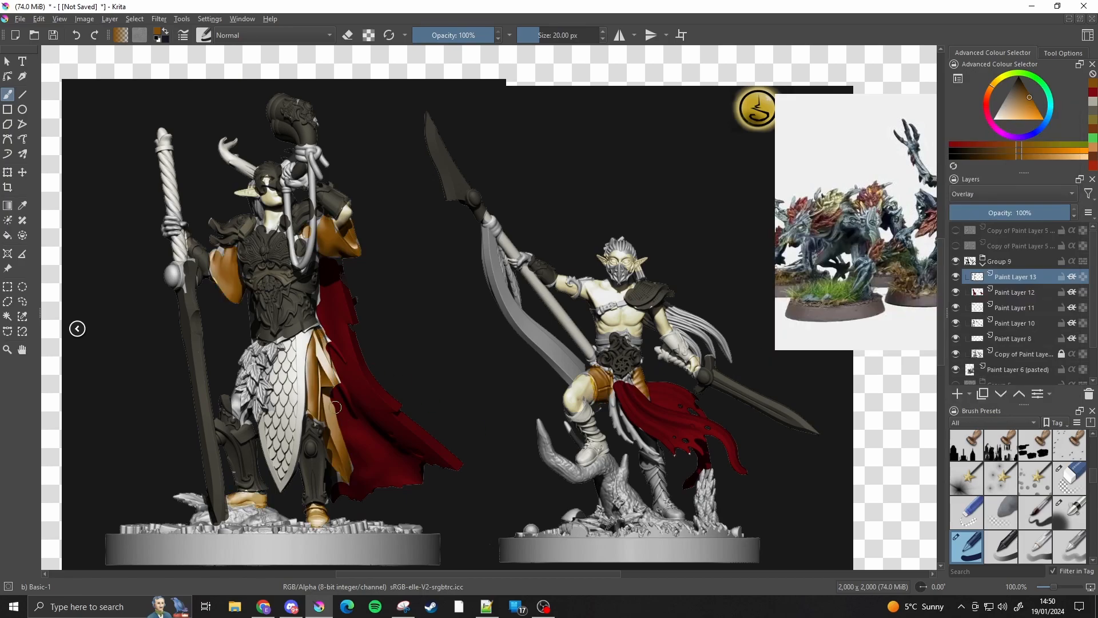
Paint the leaves at the horn-blowing elf's hip orange-brown on Paint Layer 13
{"action": "left_click_drag", "start_coordinate": [249, 359], "coordinate": [264, 369]}
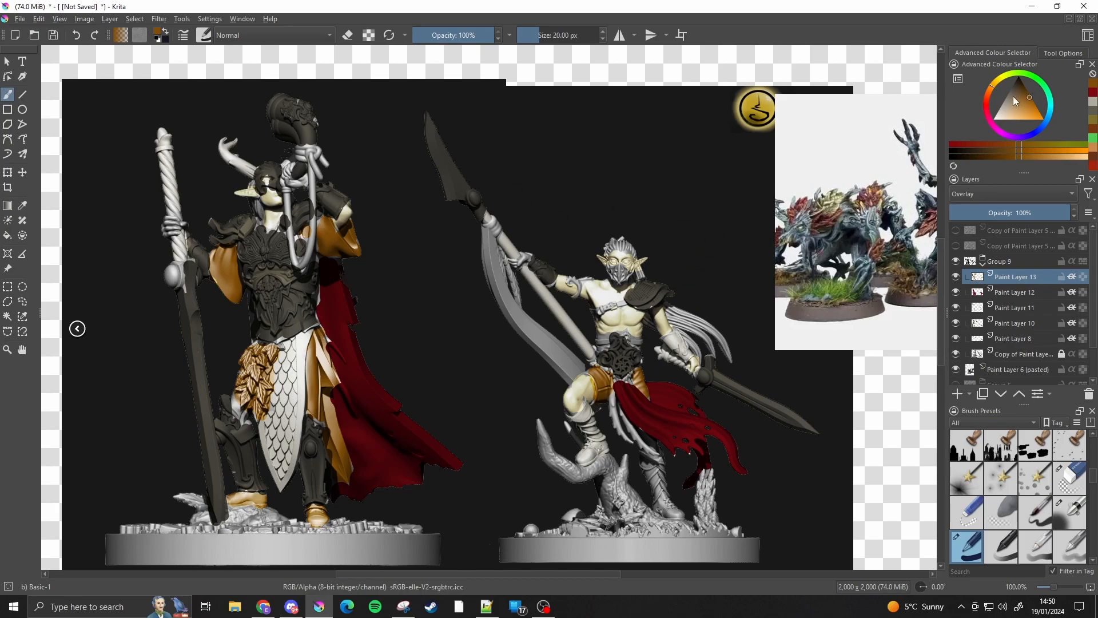
Paint the spear-wielding elf's hair very dark red-brown on a new paint layer, and reduce the brush to 12 px
{"action": "left_click", "coordinate": [985, 99]}
{"action": "left_click", "coordinate": [1021, 82]}
{"action": "left_click", "coordinate": [957, 394]}
{"action": "mouse_move", "coordinate": [607, 250]}
{"action": "left_mouse_down"}
{"action": "mouse_move", "coordinate": [629, 245]}
{"action": "mouse_move", "coordinate": [694, 335]}
{"action": "mouse_move", "coordinate": [677, 329]}
{"action": "left_mouse_up"}
{"action": "key", "text": "bracketleft"}
{"action": "key", "text": "bracketleft"}
{"action": "key", "text": "bracketleft"}
{"action": "key", "text": "bracketleft"}
{"action": "key", "text": "bracketleft"}
{"action": "key", "text": "bracketleft"}
Change the blending mode of the hair layer, Paint Layer 14, and lower its opacity to 63%
{"action": "left_click", "coordinate": [1011, 193]}
{"action": "left_click", "coordinate": [993, 153]}
{"action": "left_click", "coordinate": [1036, 212]}
Cycle through the favourite blending modes for the hair on Paint Layer 14 and settle on Multiply
{"action": "left_click", "coordinate": [1015, 195]}
{"action": "left_click", "coordinate": [977, 120]}
{"action": "left_click", "coordinate": [978, 197]}
{"action": "left_click", "coordinate": [974, 216]}
{"action": "left_click", "coordinate": [977, 197]}
{"action": "left_click", "coordinate": [978, 257]}
{"action": "left_click", "coordinate": [986, 196]}
{"action": "double_click", "coordinate": [989, 195]}
{"action": "left_click", "coordinate": [981, 139]}
{"action": "left_click", "coordinate": [981, 195]}
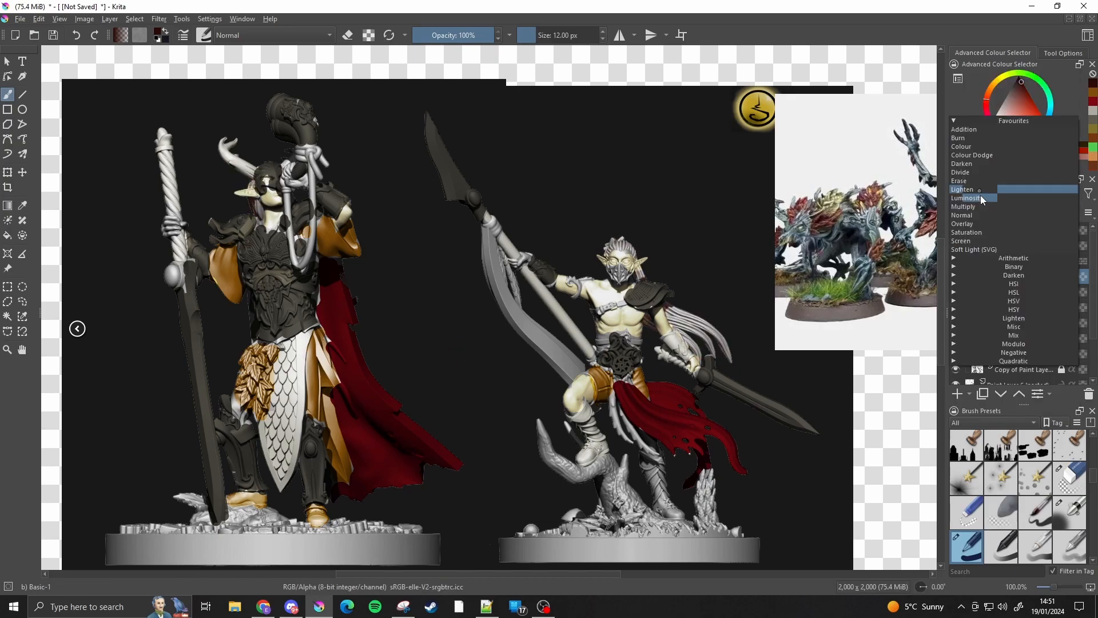
{"action": "left_click", "coordinate": [977, 174]}
{"action": "left_click", "coordinate": [980, 194]}
{"action": "left_click", "coordinate": [985, 165]}
{"action": "left_click", "coordinate": [981, 194]}
{"action": "left_click", "coordinate": [980, 181]}
{"action": "left_click", "coordinate": [978, 195]}
{"action": "left_click", "coordinate": [977, 216]}
{"action": "left_click", "coordinate": [979, 195]}
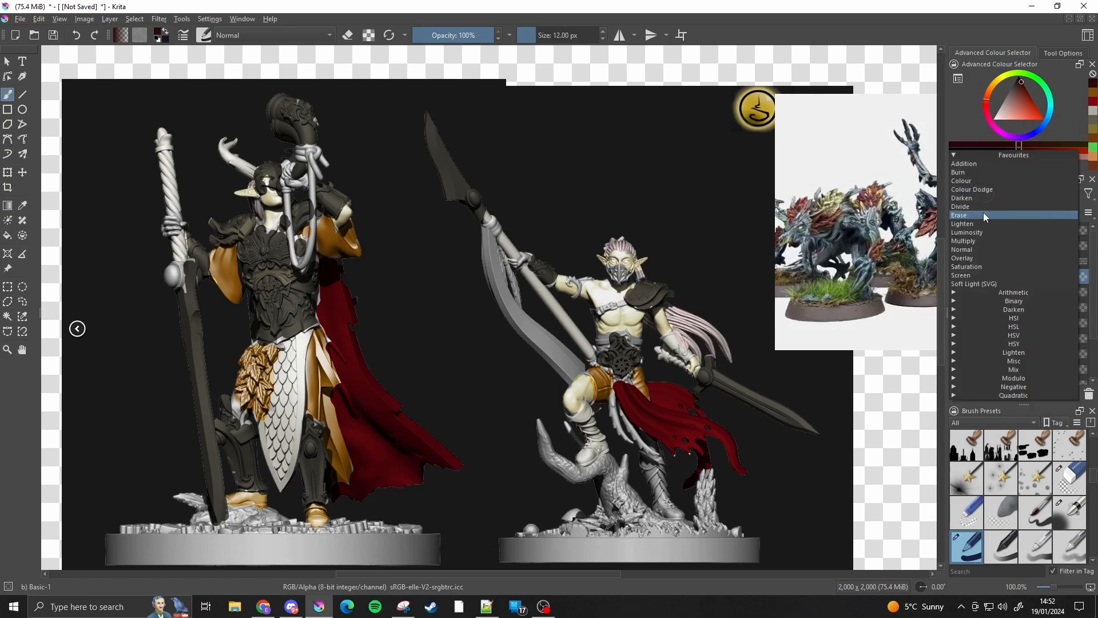
{"action": "left_click", "coordinate": [970, 263]}
{"action": "left_click", "coordinate": [979, 199]}
{"action": "left_click", "coordinate": [980, 111]}
{"action": "left_click", "coordinate": [978, 194]}
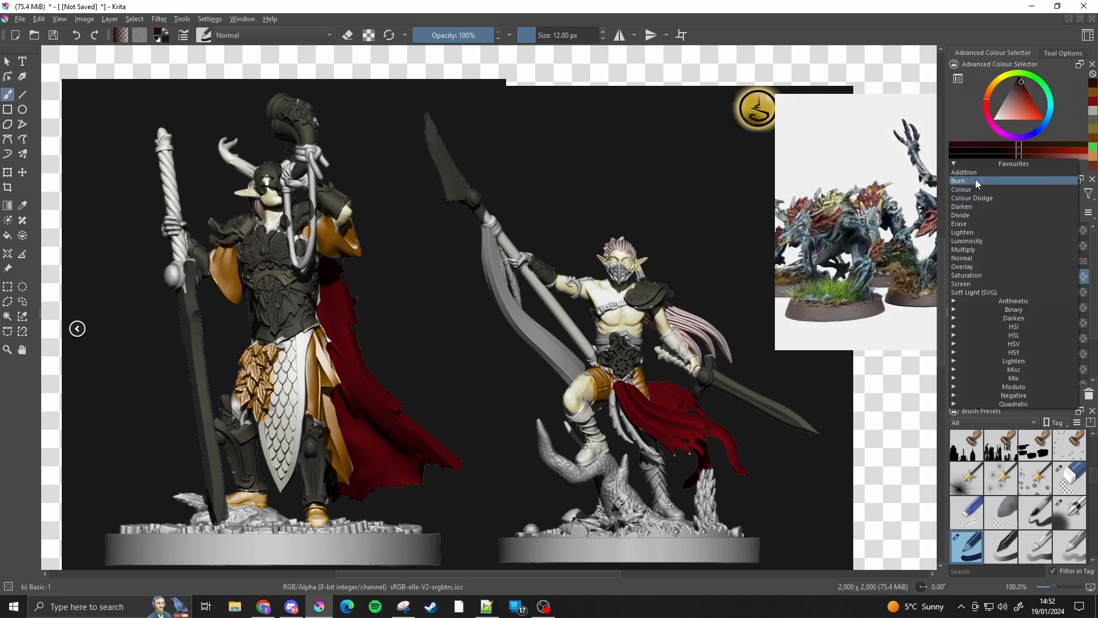
{"action": "left_click", "coordinate": [976, 180]}
{"action": "left_click", "coordinate": [1015, 196]}
{"action": "left_click", "coordinate": [978, 269]}
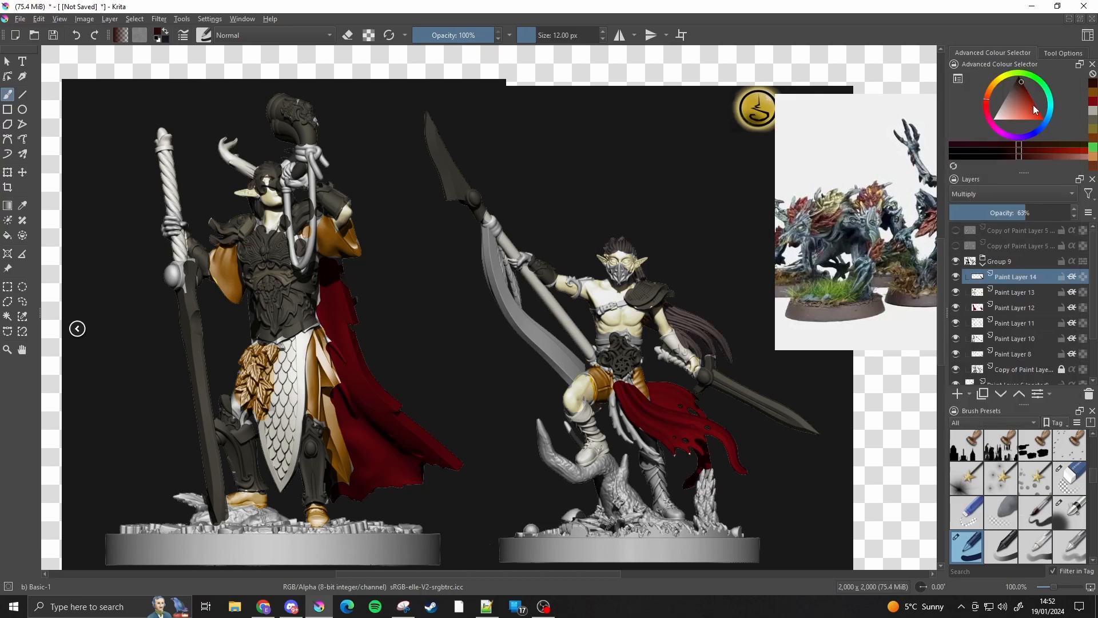
Lock the alpha of Paint Layer 14 and repaint both elves' hair brighter red with the brush at about 78 px
{"action": "left_click", "coordinate": [1031, 102]}
{"action": "left_click", "coordinate": [1082, 276]}
{"action": "left_click", "coordinate": [551, 36]}
{"action": "mouse_move", "coordinate": [619, 247]}
{"action": "left_mouse_down"}
{"action": "mouse_move", "coordinate": [711, 313]}
{"action": "mouse_move", "coordinate": [722, 346]}
{"action": "left_mouse_up"}
{"action": "left_click_drag", "start_coordinate": [255, 194], "coordinate": [252, 224]}
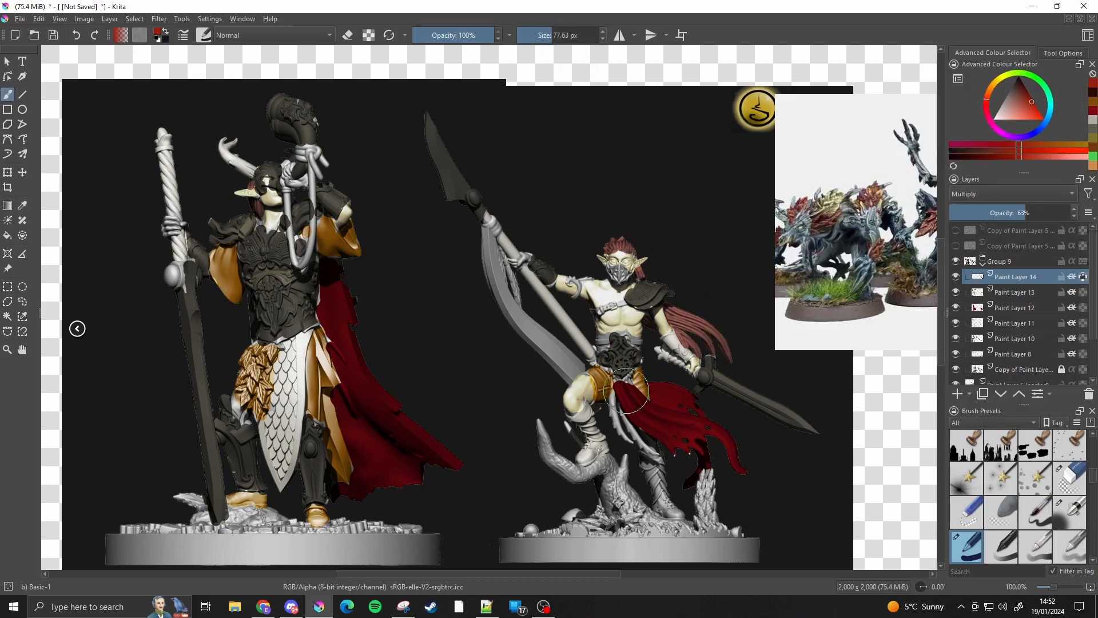
Select Paint Layer 12 and sample the red of the spear-wielding elf's waist cloth
{"action": "left_click", "coordinate": [1007, 308]}
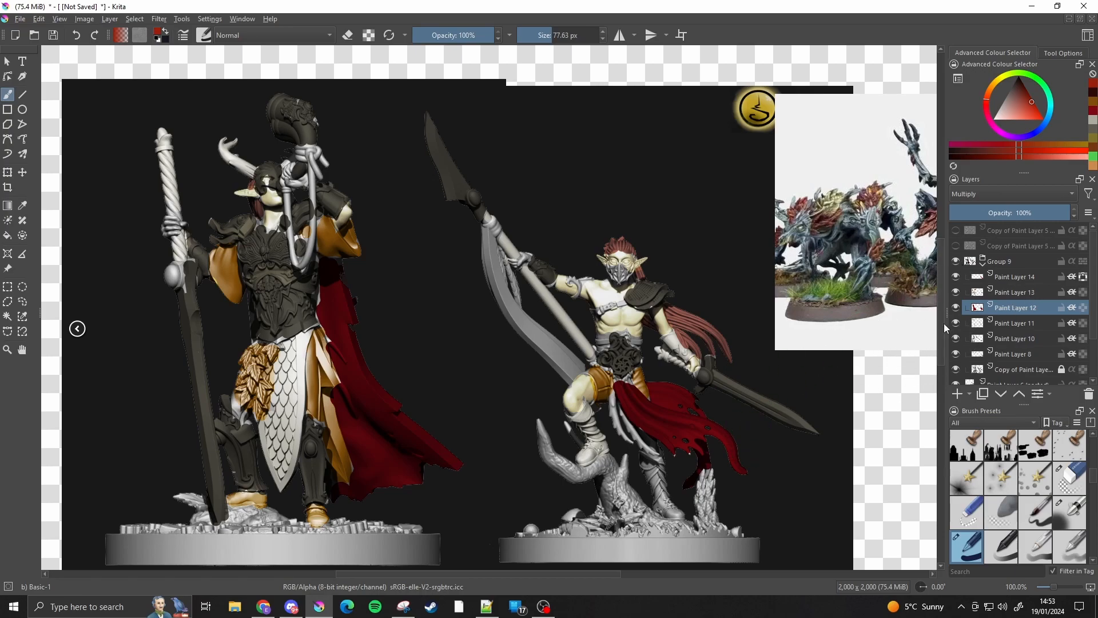
{"action": "left_click", "coordinate": [657, 409], "text": "ctrl"}
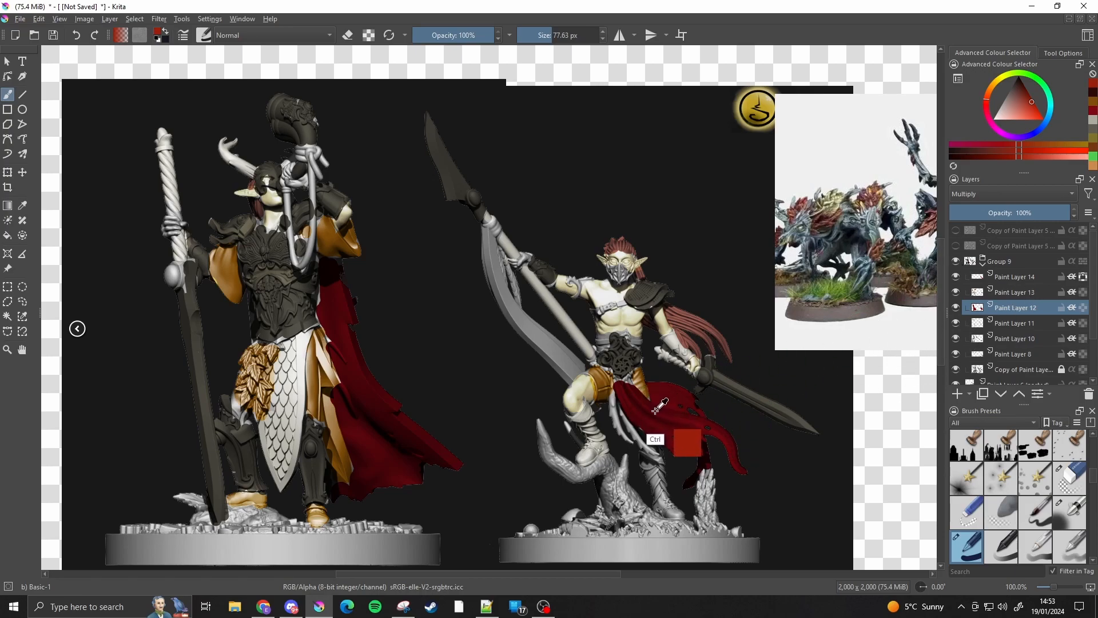
{"action": "left_click", "coordinate": [660, 410], "text": "ctrl"}
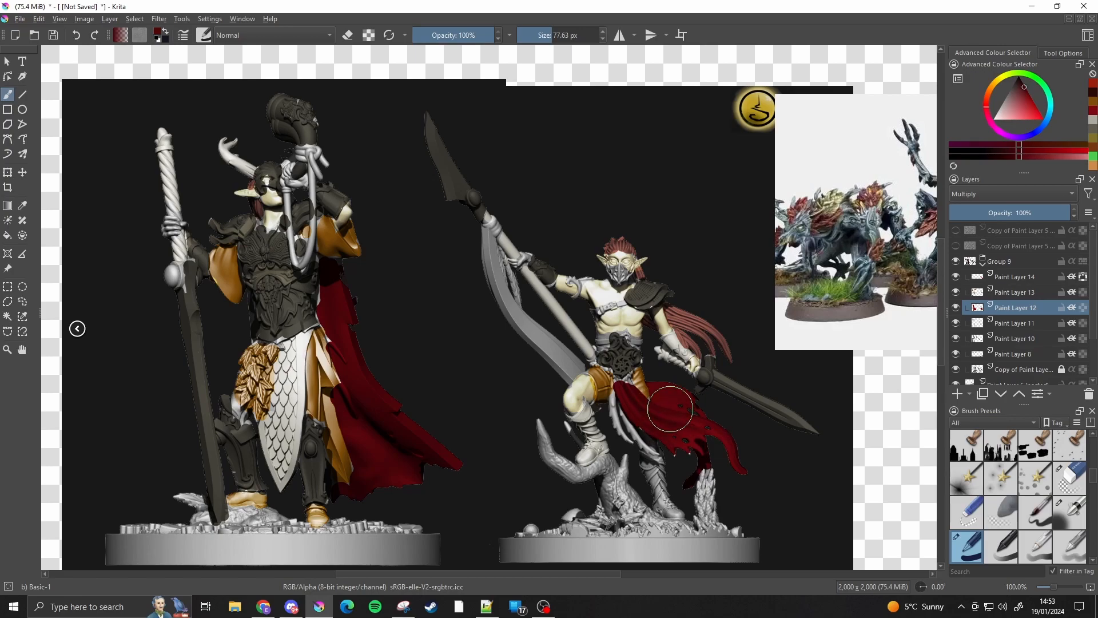
{"action": "key", "text": "ctrl+plus"}
{"action": "key", "text": "ctrl+plus"}
{"action": "left_click_drag", "start_coordinate": [633, 426], "coordinate": [346, 278]}
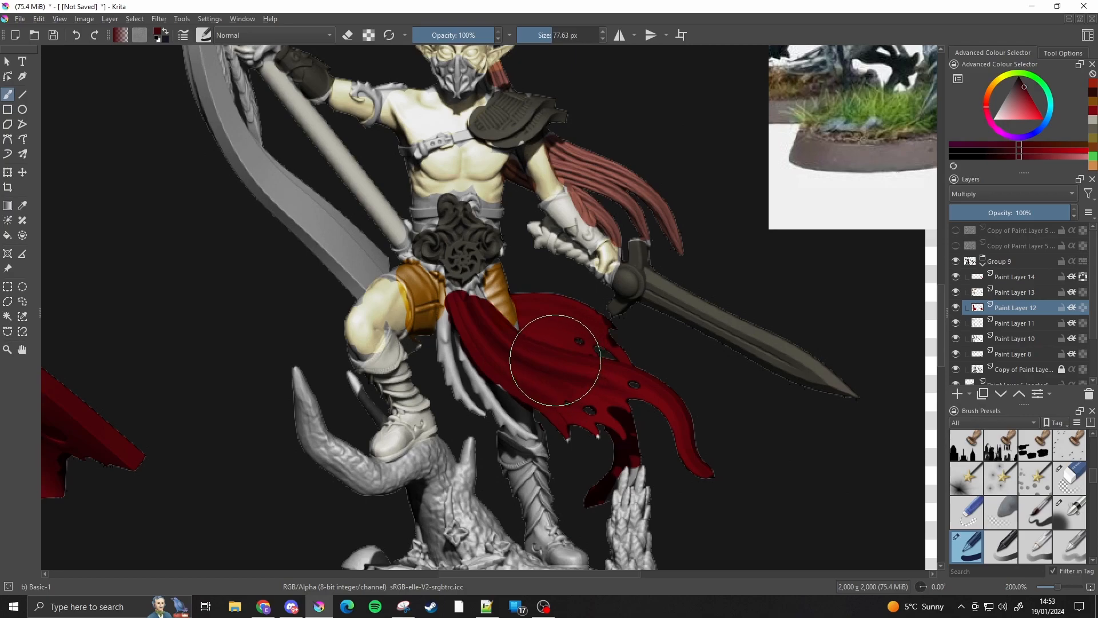
{"action": "key", "text": "ctrl+plus"}
{"action": "key", "text": "ctrl+plus"}
{"action": "key", "text": "ctrl+plus"}
{"action": "key", "text": "ctrl+plus"}
{"action": "key", "text": "ctrl+plus"}
{"action": "key", "text": "ctrl+plus"}
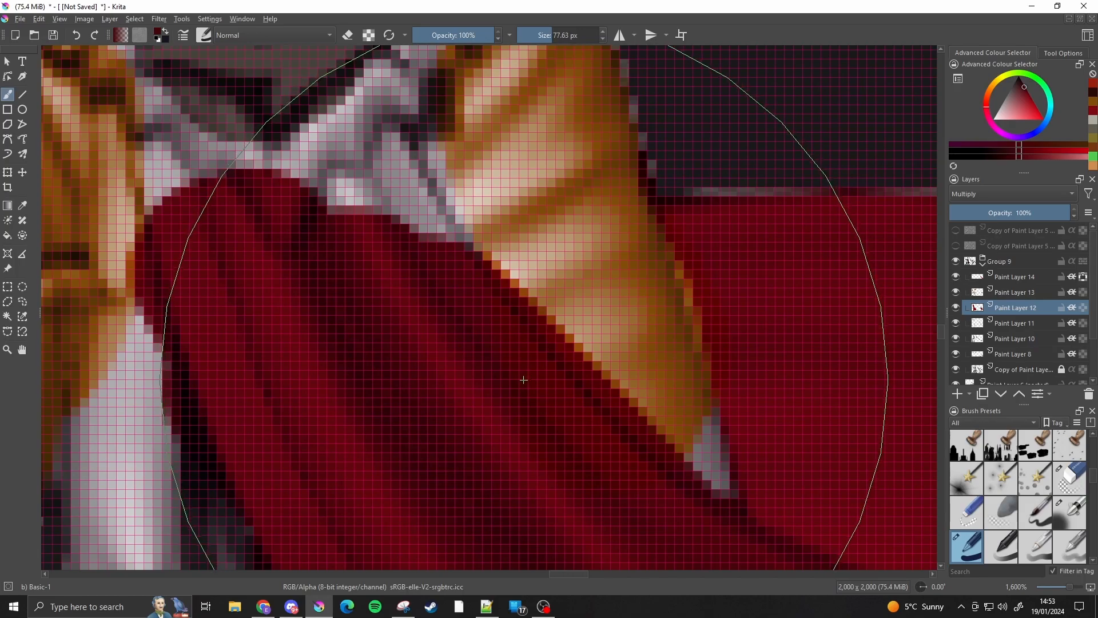
{"action": "scroll", "coordinate": [525, 377], "scroll_direction": "down", "scroll_amount": 3}
{"action": "scroll", "coordinate": [535, 379], "scroll_direction": "down", "scroll_amount": 2}
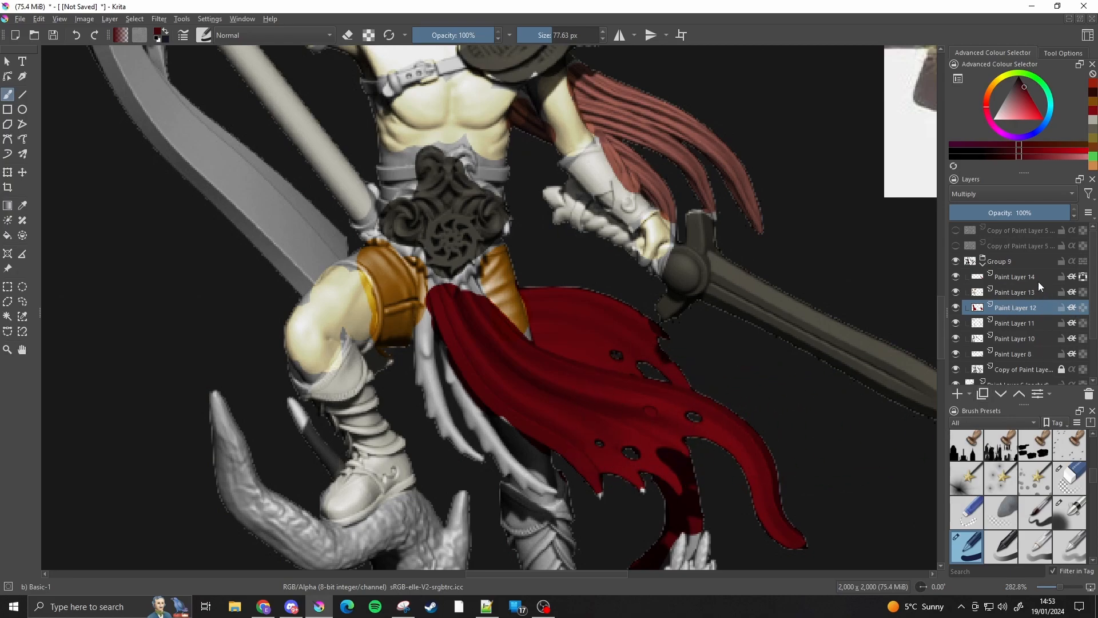
Sample the flat cloth red with Paint Layer 12 set to Normal, and restore its blending mode to Multiply
{"action": "left_click", "coordinate": [996, 195]}
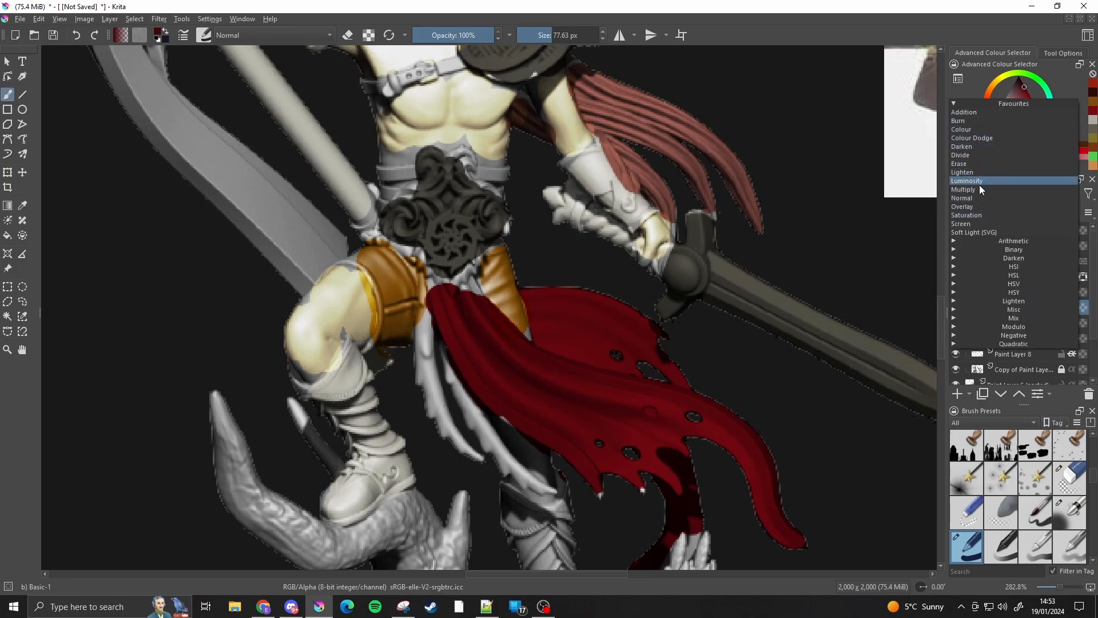
{"action": "left_click", "coordinate": [976, 197]}
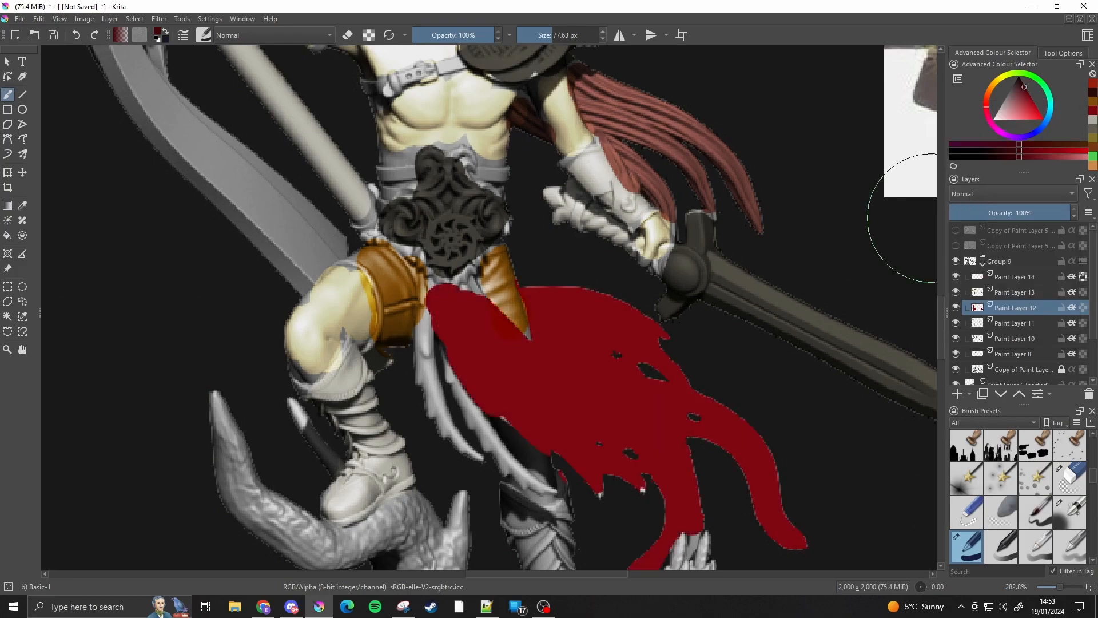
{"action": "left_click", "coordinate": [575, 378], "text": "ctrl"}
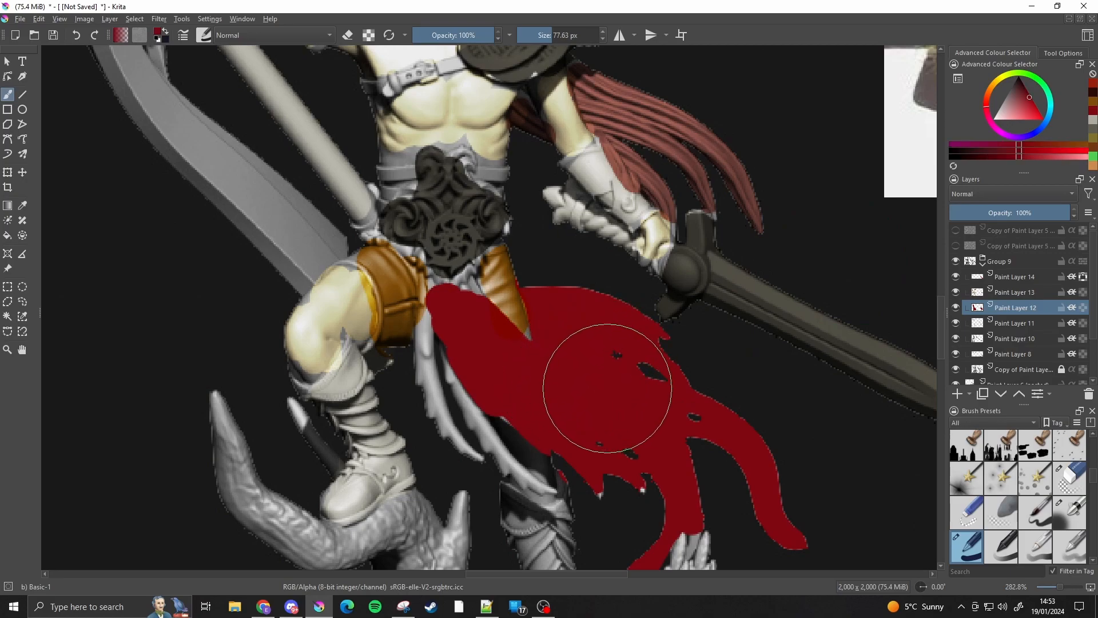
{"action": "left_click", "coordinate": [973, 194]}
{"action": "left_click", "coordinate": [973, 173]}
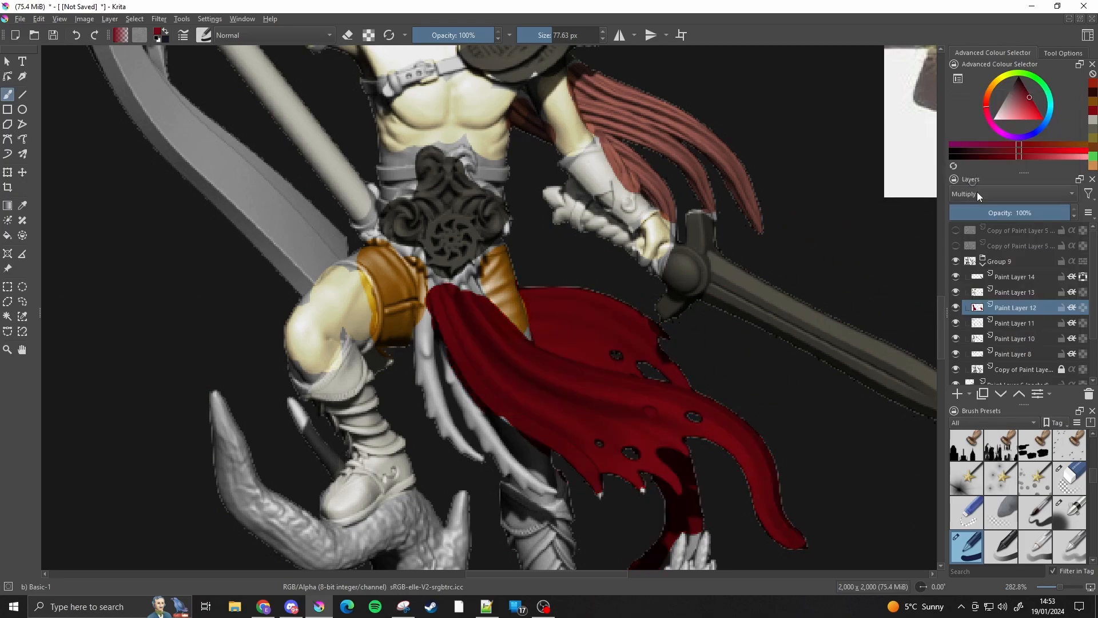
Paint the long ribbon hanging from the spear dark red on Paint Layer 12, reducing the brush to 28 px
{"action": "key", "text": "bracketleft"}
{"action": "key", "text": "minus"}
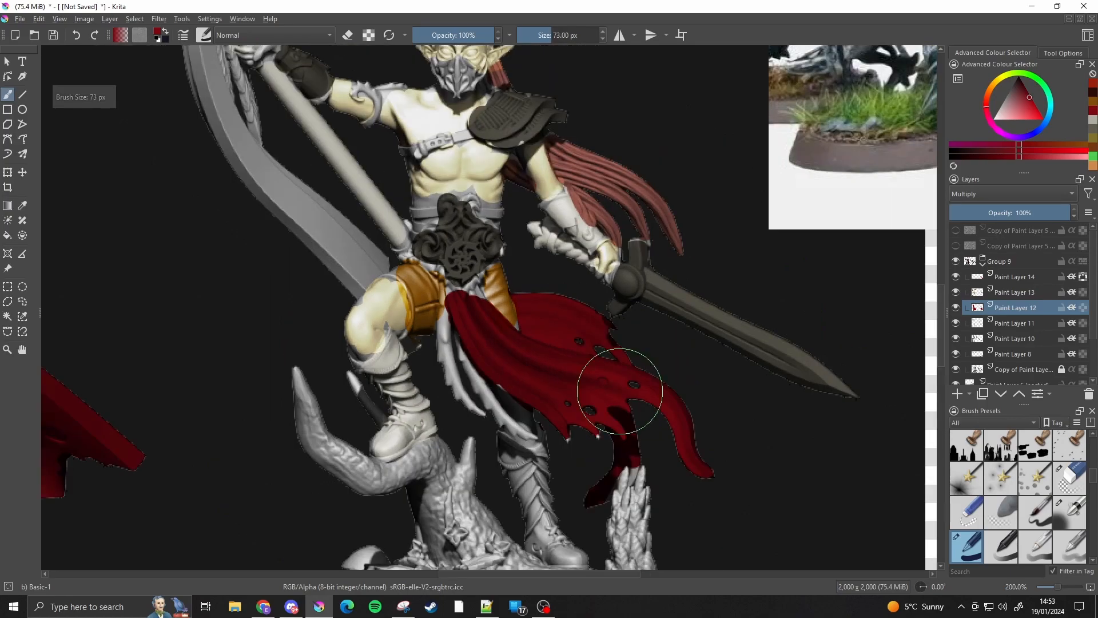
{"action": "key", "text": "minus"}
{"action": "left_click_drag", "start_coordinate": [433, 321], "coordinate": [641, 490]}
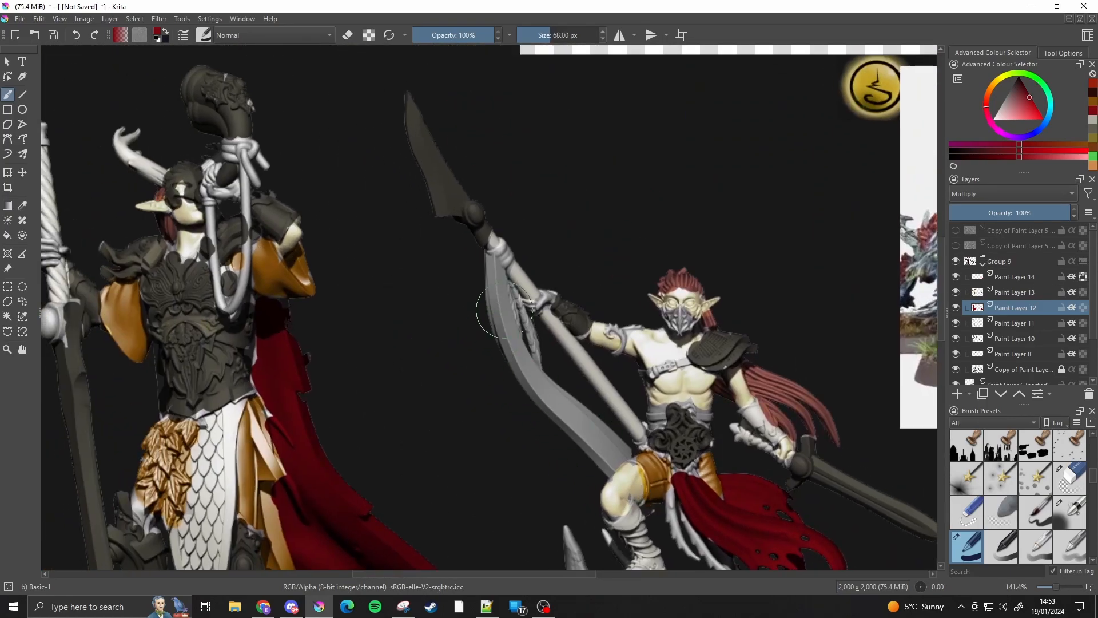
{"action": "key", "text": "bracketleft"}
{"action": "key", "text": "bracketleft"}
{"action": "mouse_move", "coordinate": [485, 278]}
{"action": "left_mouse_down"}
{"action": "mouse_move", "coordinate": [536, 212]}
{"action": "mouse_move", "coordinate": [491, 303]}
{"action": "mouse_move", "coordinate": [493, 262]}
{"action": "mouse_move", "coordinate": [507, 248]}
{"action": "mouse_move", "coordinate": [490, 272]}
{"action": "mouse_move", "coordinate": [490, 324]}
{"action": "mouse_move", "coordinate": [554, 382]}
{"action": "mouse_move", "coordinate": [542, 398]}
{"action": "mouse_move", "coordinate": [558, 425]}
{"action": "mouse_move", "coordinate": [589, 415]}
{"action": "mouse_move", "coordinate": [602, 447]}
{"action": "mouse_move", "coordinate": [615, 468]}
{"action": "left_mouse_up"}
{"action": "key", "text": "ctrl+z"}
{"action": "key", "text": "bracketleft"}
{"action": "key", "text": "bracketleft"}
{"action": "key", "text": "ctrl+minus"}
{"action": "left_click_drag", "start_coordinate": [520, 438], "coordinate": [615, 382]}
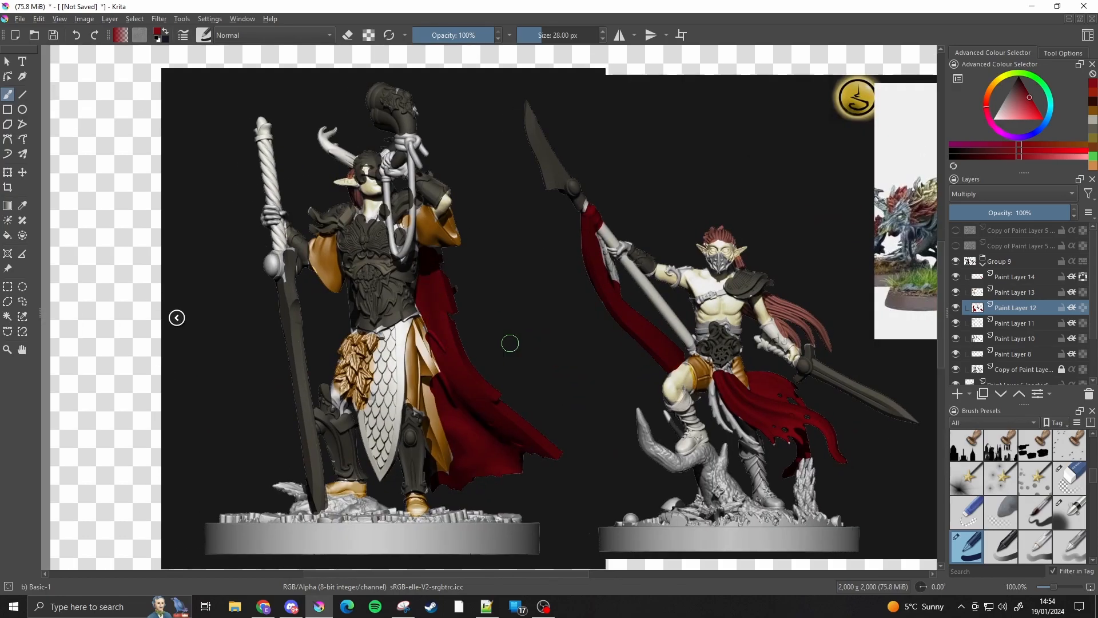
Hide Group 9, show the next unpainted copy of the miniatures, and group it with a new alpha-inheriting paint layer
{"action": "key", "text": "ctrl+minus"}
{"action": "left_click_drag", "start_coordinate": [559, 359], "coordinate": [491, 326]}
{"action": "left_click", "coordinate": [983, 264]}
{"action": "left_click", "coordinate": [955, 261]}
{"action": "left_click", "coordinate": [956, 246]}
{"action": "left_click", "coordinate": [1017, 246]}
{"action": "left_click", "coordinate": [957, 393]}
{"action": "left_click", "coordinate": [1013, 262], "text": "ctrl"}
{"action": "right_click", "coordinate": [1011, 263]}
{"action": "left_click", "coordinate": [892, 419]}
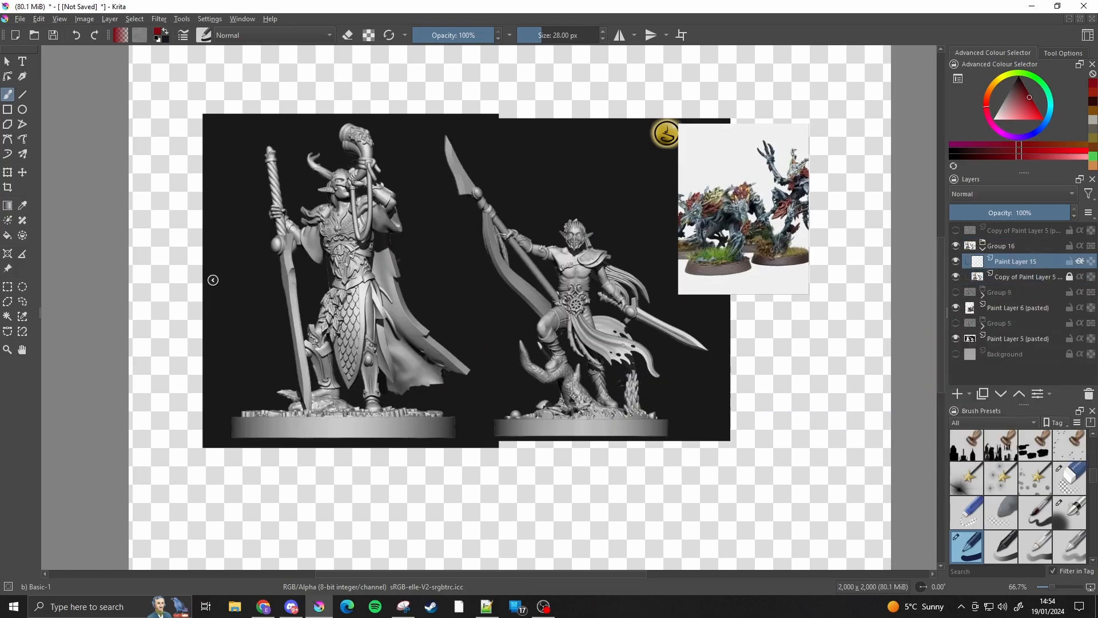
Set Paint Layer 15 to Burn and paint the spear-wielding elf's skin dark yellow with a smaller brush
{"action": "left_click", "coordinate": [998, 80]}
{"action": "left_click", "coordinate": [979, 196]}
{"action": "left_click", "coordinate": [967, 114]}
{"action": "mouse_move", "coordinate": [618, 318]}
{"action": "left_mouse_down"}
{"action": "mouse_move", "coordinate": [647, 320]}
{"action": "mouse_move", "coordinate": [645, 337]}
{"action": "left_mouse_up"}
{"action": "mouse_move", "coordinate": [597, 286]}
{"action": "left_mouse_down"}
{"action": "mouse_move", "coordinate": [601, 299]}
{"action": "mouse_move", "coordinate": [642, 284]}
{"action": "left_mouse_up"}
{"action": "key", "text": "bracketleft"}
{"action": "key", "text": "bracketleft"}
{"action": "key", "text": "bracketleft"}
{"action": "key", "text": "bracketleft"}
{"action": "key", "text": "bracketleft"}
{"action": "key", "text": "bracketleft"}
{"action": "key", "text": "bracketleft"}
{"action": "mouse_move", "coordinate": [567, 282]}
{"action": "left_mouse_down"}
{"action": "mouse_move", "coordinate": [584, 291]}
{"action": "mouse_move", "coordinate": [635, 263]}
{"action": "left_mouse_up"}
{"action": "left_click_drag", "start_coordinate": [639, 263], "coordinate": [653, 263]}
{"action": "left_click_drag", "start_coordinate": [663, 316], "coordinate": [677, 330]}
{"action": "left_click_drag", "start_coordinate": [704, 363], "coordinate": [701, 374]}
{"action": "left_click_drag", "start_coordinate": [595, 382], "coordinate": [579, 395]}
{"action": "left_click_drag", "start_coordinate": [580, 395], "coordinate": [598, 389]}
{"action": "left_click_drag", "start_coordinate": [651, 438], "coordinate": [665, 451]}
Finish the dark yellow skin on both elves with a 10 px brush, and lower the layer's opacity to 77%
{"action": "left_click_drag", "start_coordinate": [272, 183], "coordinate": [289, 210]}
{"action": "mouse_move", "coordinate": [288, 209]}
{"action": "left_mouse_down"}
{"action": "mouse_move", "coordinate": [280, 228]}
{"action": "mouse_move", "coordinate": [248, 196]}
{"action": "left_mouse_up"}
{"action": "left_click", "coordinate": [355, 212]}
{"action": "key", "text": "bracketleft"}
{"action": "key", "text": "bracketleft"}
{"action": "left_click_drag", "start_coordinate": [525, 259], "coordinate": [533, 268]}
{"action": "left_click", "coordinate": [1044, 212]}
{"action": "left_click_drag", "start_coordinate": [1044, 212], "coordinate": [1039, 213]}
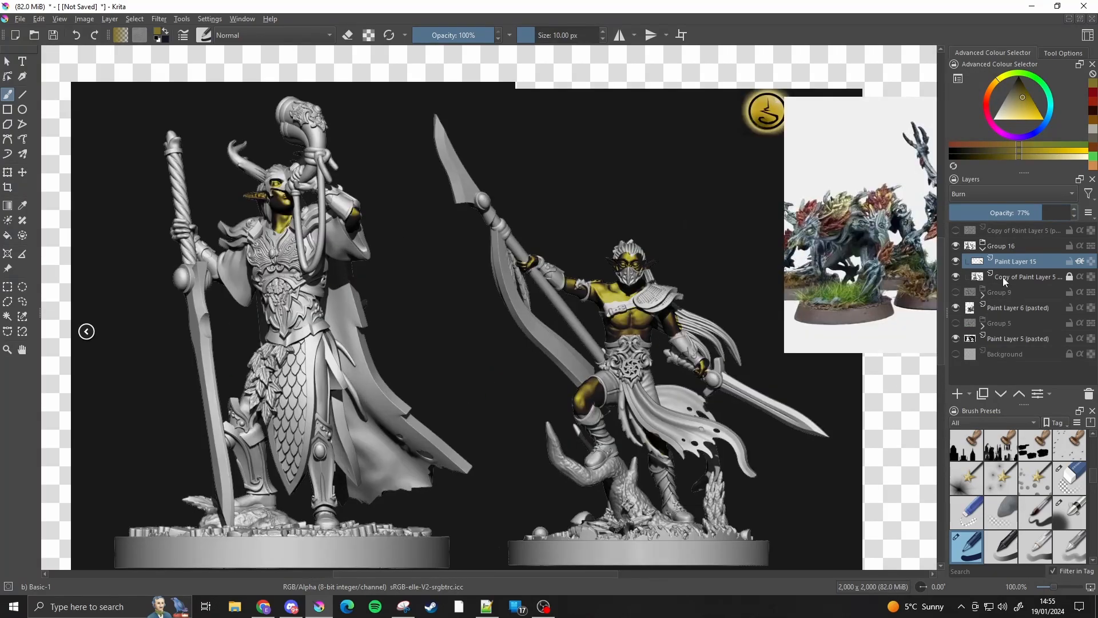
Paint crimson over the horn-blowing elf's armour, from bracers and chest to shins, on a new paint layer with a 26 px brush
{"action": "left_click", "coordinate": [957, 393]}
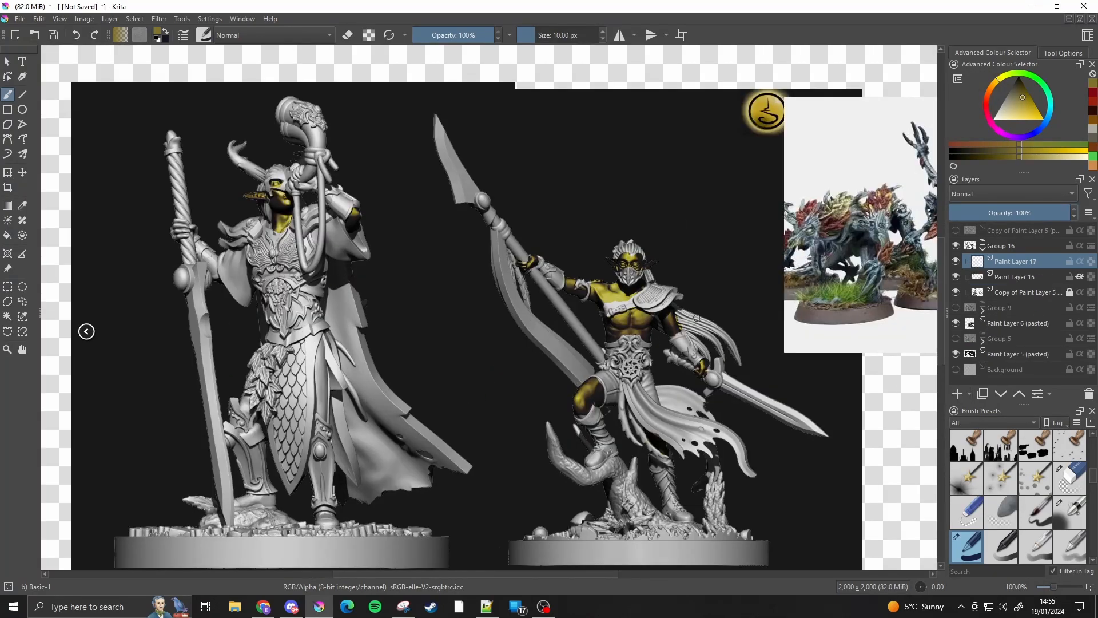
{"action": "left_click", "coordinate": [989, 115]}
{"action": "key", "text": "bracketright"}
{"action": "key", "text": "bracketright"}
{"action": "key", "text": "bracketright"}
{"action": "key", "text": "bracketleft"}
{"action": "key", "text": "bracketleft"}
{"action": "mouse_move", "coordinate": [253, 239]}
{"action": "left_mouse_down"}
{"action": "mouse_move", "coordinate": [283, 243]}
{"action": "mouse_move", "coordinate": [346, 197]}
{"action": "mouse_move", "coordinate": [269, 283]}
{"action": "mouse_move", "coordinate": [308, 262]}
{"action": "mouse_move", "coordinate": [320, 326]}
{"action": "mouse_move", "coordinate": [292, 483]}
{"action": "left_mouse_up"}
{"action": "key", "text": "bracketright"}
{"action": "key", "text": "bracketright"}
{"action": "key", "text": "bracketright"}
{"action": "key", "text": "bracketright"}
{"action": "key", "text": "bracketright"}
{"action": "key", "text": "bracketright"}
{"action": "key", "text": "bracketright"}
{"action": "left_click_drag", "start_coordinate": [273, 422], "coordinate": [286, 483]}
{"action": "mouse_move", "coordinate": [230, 396]}
{"action": "left_mouse_down"}
{"action": "mouse_move", "coordinate": [235, 443]}
{"action": "mouse_move", "coordinate": [260, 486]}
{"action": "left_mouse_up"}
{"action": "left_click_drag", "start_coordinate": [326, 420], "coordinate": [326, 504]}
{"action": "left_click_drag", "start_coordinate": [195, 234], "coordinate": [214, 251]}
Paint the spear-wielding elf's bracer, shoulder guard and belt ornament crimson on the same layer
{"action": "left_click_drag", "start_coordinate": [546, 251], "coordinate": [555, 280]}
{"action": "left_click_drag", "start_coordinate": [641, 304], "coordinate": [678, 292]}
{"action": "left_click_drag", "start_coordinate": [618, 346], "coordinate": [638, 374]}
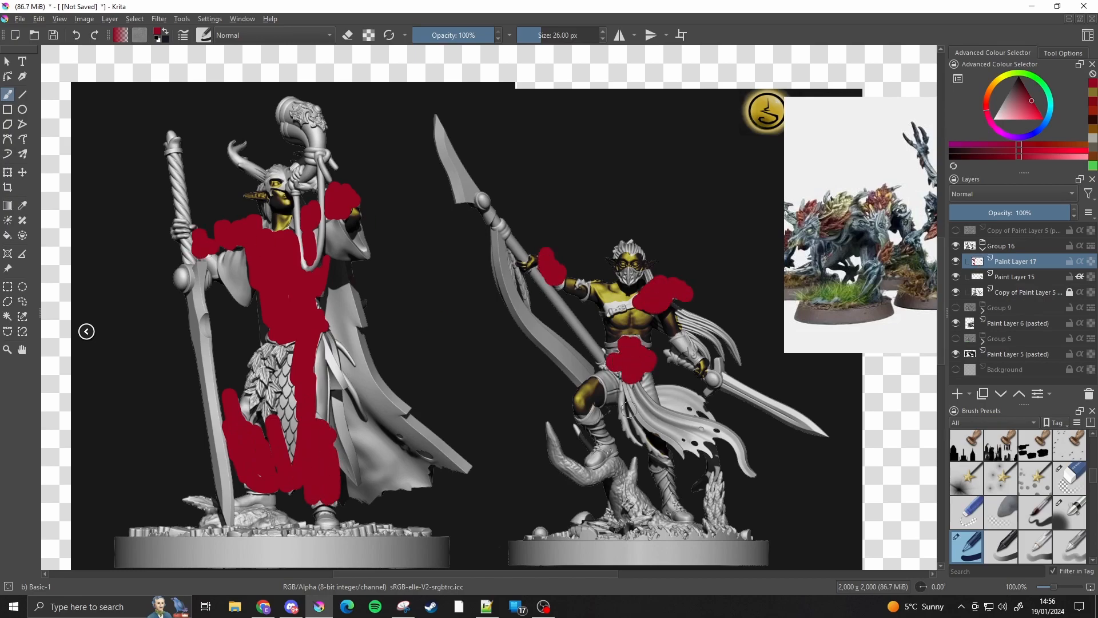
Turn on alpha inheritance for Paint Layer 17 and set its blending mode to Multiply
{"action": "left_click", "coordinate": [1080, 260]}
{"action": "left_click", "coordinate": [1012, 194]}
{"action": "left_click", "coordinate": [990, 138]}
{"action": "left_click", "coordinate": [994, 194]}
{"action": "left_click", "coordinate": [988, 242]}
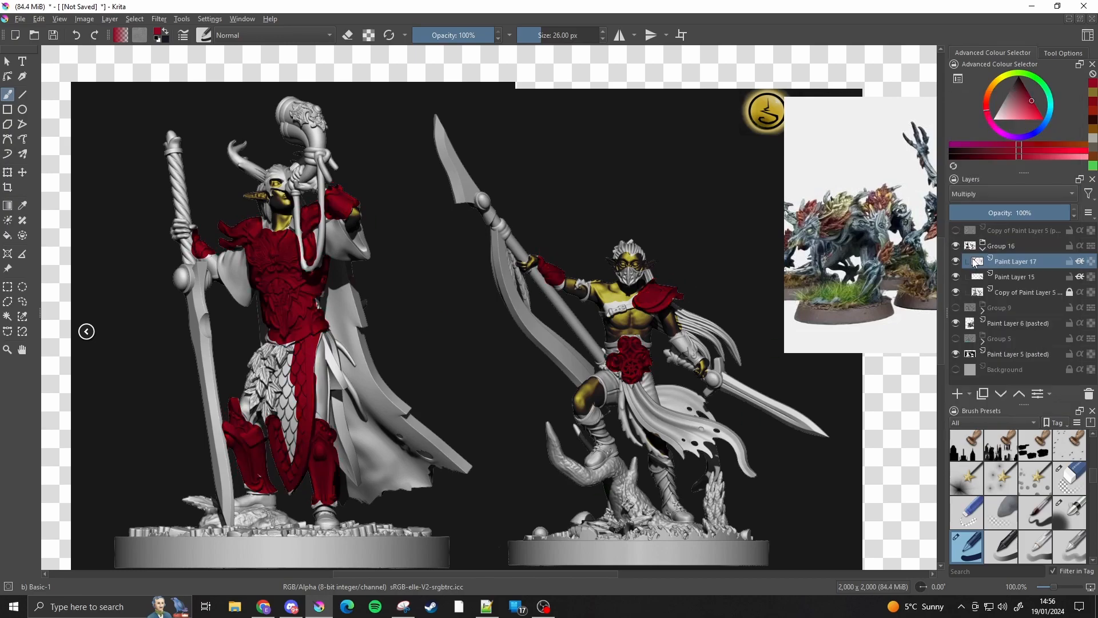
Erase the crimson from the horn-blowing elf's scale loincloth with a 16 px eraser, and return to painting
{"action": "key", "text": "e"}
{"action": "key", "text": "bracketleft"}
{"action": "key", "text": "bracketleft"}
{"action": "key", "text": "bracketleft"}
{"action": "key", "text": "bracketleft"}
{"action": "key", "text": "bracketleft"}
{"action": "mouse_move", "coordinate": [300, 346]}
{"action": "left_mouse_down"}
{"action": "mouse_move", "coordinate": [299, 413]}
{"action": "mouse_move", "coordinate": [283, 458]}
{"action": "left_mouse_up"}
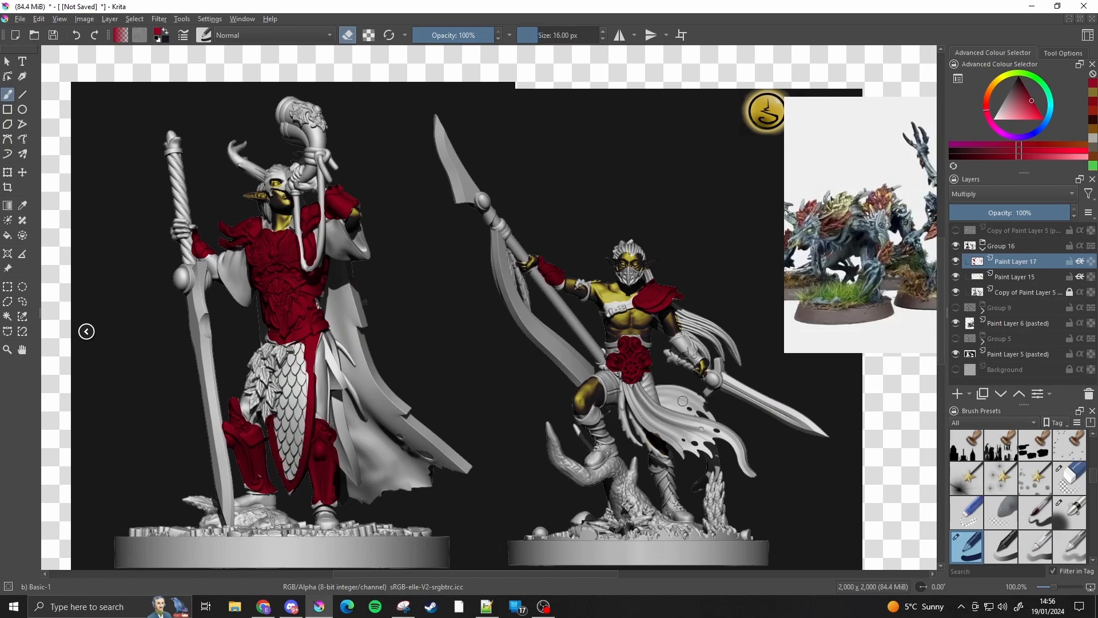
{"action": "key", "text": "bracketleft"}
{"action": "key", "text": "bracketleft"}
{"action": "key", "text": "e"}
Paint the horn-blowing elf's sword grip orange on a new alpha-inheriting paint layer set to Colour
{"action": "left_click", "coordinate": [988, 92]}
{"action": "key", "text": "ctrl+z"}
{"action": "mouse_move", "coordinate": [170, 154]}
{"action": "left_mouse_down"}
{"action": "mouse_move", "coordinate": [185, 170]}
{"action": "mouse_move", "coordinate": [183, 218]}
{"action": "left_mouse_up"}
{"action": "left_click", "coordinate": [957, 393]}
{"action": "left_click", "coordinate": [1013, 194]}
{"action": "left_click", "coordinate": [988, 229]}
{"action": "left_click", "coordinate": [1082, 261]}
{"action": "left_click", "coordinate": [1082, 262]}
{"action": "left_click", "coordinate": [1071, 262]}
Adjust the brush size and extend the orange to the sword grip below the horn-blowing elf's hand
{"action": "key", "text": "bracketright"}
{"action": "key", "text": "bracketright"}
{"action": "key", "text": "bracketright"}
{"action": "key", "text": "bracketright"}
{"action": "key", "text": "bracketright"}
{"action": "key", "text": "bracketright"}
{"action": "key", "text": "bracketright"}
{"action": "key", "text": "bracketright"}
{"action": "key", "text": "bracketright"}
{"action": "key", "text": "bracketright"}
{"action": "key", "text": "bracketright"}
{"action": "key", "text": "bracketright"}
{"action": "key", "text": "bracketright"}
{"action": "key", "text": "bracketright"}
{"action": "key", "text": "bracketright"}
{"action": "key", "text": "bracketright"}
{"action": "key", "text": "bracketright"}
{"action": "key", "text": "bracketright"}
{"action": "key", "text": "bracketright"}
{"action": "key", "text": "bracketright"}
{"action": "key", "text": "bracketleft"}
{"action": "key", "text": "bracketleft"}
{"action": "key", "text": "bracketleft"}
{"action": "key", "text": "bracketleft"}
{"action": "key", "text": "bracketleft"}
{"action": "key", "text": "bracketleft"}
{"action": "key", "text": "bracketleft"}
{"action": "key", "text": "bracketleft"}
{"action": "key", "text": "bracketleft"}
{"action": "key", "text": "bracketleft"}
{"action": "left_click_drag", "start_coordinate": [186, 242], "coordinate": [190, 260]}
Paint the spear-wielding elf's sword grip orange with a 24 px brush
{"action": "key", "text": "bracketleft"}
{"action": "key", "text": "bracketleft"}
{"action": "key", "text": "bracketleft"}
{"action": "key", "text": "bracketleft"}
{"action": "key", "text": "bracketleft"}
{"action": "key", "text": "bracketleft"}
{"action": "key", "text": "bracketleft"}
{"action": "key", "text": "bracketleft"}
{"action": "key", "text": "bracketleft"}
{"action": "key", "text": "bracketleft"}
{"action": "left_click_drag", "start_coordinate": [678, 360], "coordinate": [692, 366]}
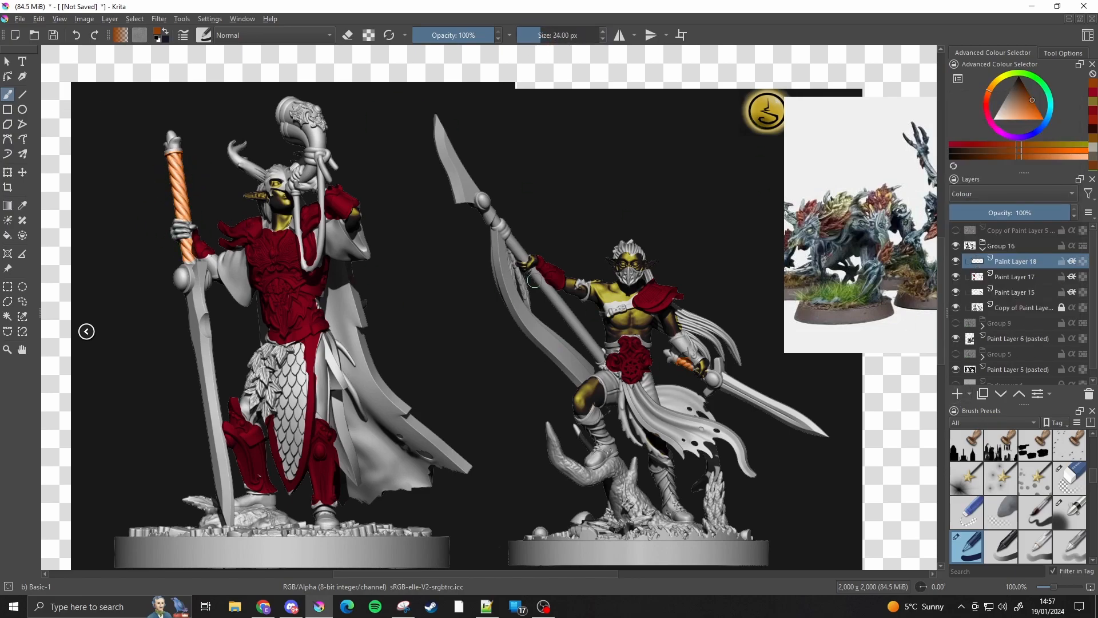
Paint the spear shaft orange with a 13 px brush
{"action": "key", "text": "bracketleft"}
{"action": "key", "text": "bracketleft"}
{"action": "key", "text": "bracketleft"}
{"action": "key", "text": "bracketleft"}
{"action": "key", "text": "bracketleft"}
{"action": "key", "text": "bracketleft"}
{"action": "key", "text": "bracketleft"}
{"action": "left_click_drag", "start_coordinate": [500, 222], "coordinate": [525, 255]}
Compare several blending modes on the orange grip layer and settle on Overlay
{"action": "left_click", "coordinate": [978, 194]}
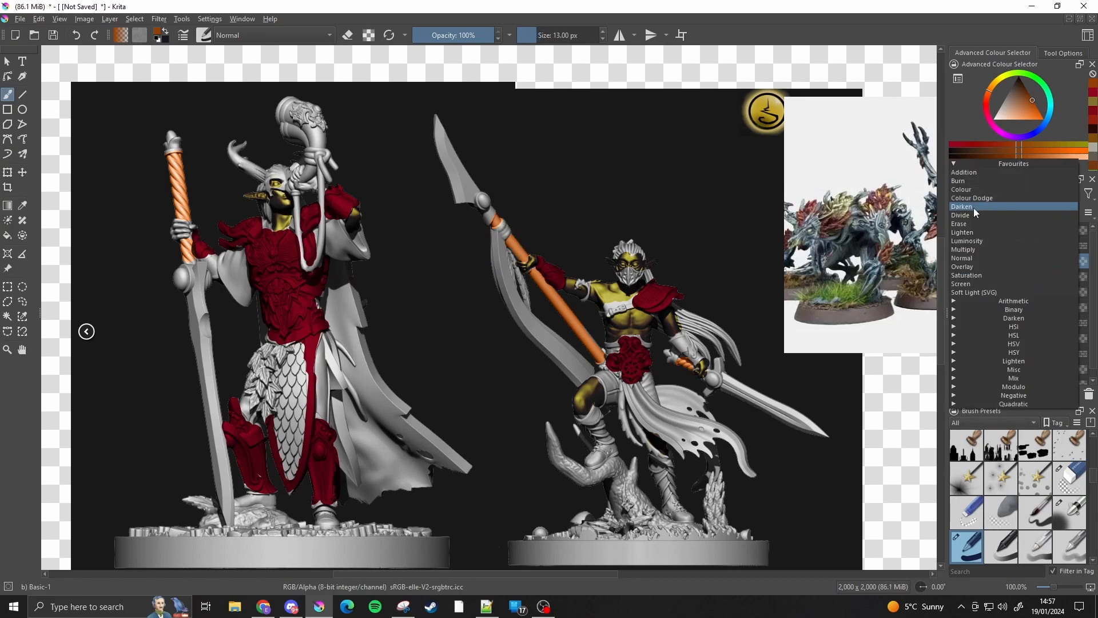
{"action": "left_click", "coordinate": [975, 208]}
{"action": "left_click", "coordinate": [980, 194]}
{"action": "left_click", "coordinate": [984, 181]}
{"action": "left_click", "coordinate": [980, 194]}
{"action": "left_click", "coordinate": [976, 228]}
{"action": "left_click", "coordinate": [976, 195]}
{"action": "left_click", "coordinate": [978, 198]}
{"action": "left_click", "coordinate": [993, 194]}
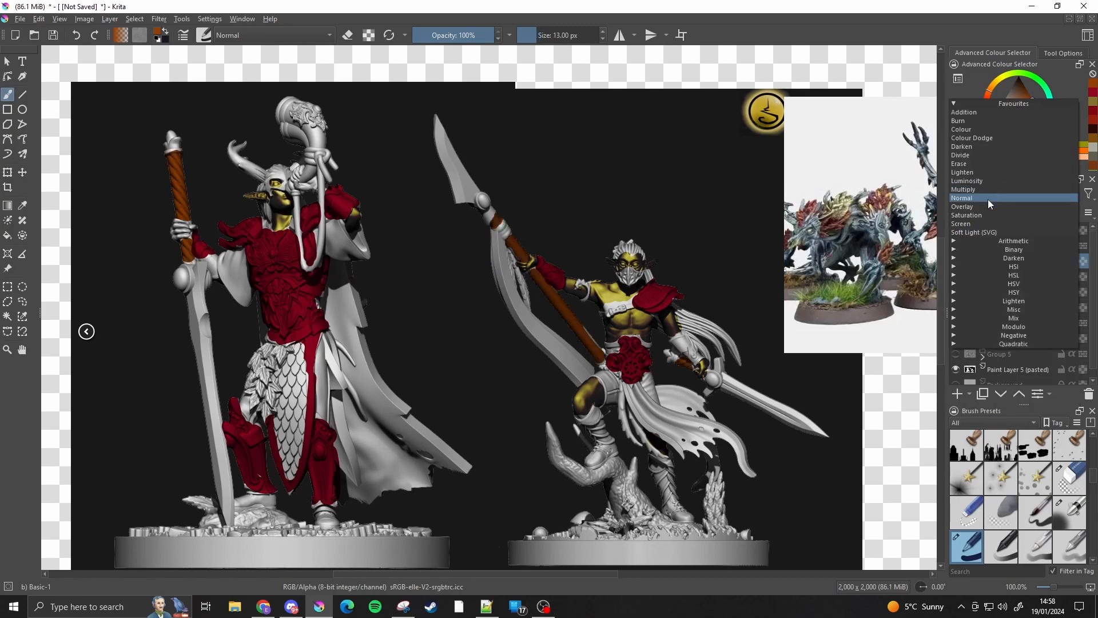
{"action": "left_click", "coordinate": [975, 206]}
Paint both elves' sword blades, the spearhead and the long sword's pommel off-white on the Overlay layer
{"action": "left_click", "coordinate": [996, 117]}
{"action": "left_click", "coordinate": [569, 35]}
{"action": "left_click", "coordinate": [548, 35]}
{"action": "left_click_drag", "start_coordinate": [184, 281], "coordinate": [227, 508]}
{"action": "left_click_drag", "start_coordinate": [171, 136], "coordinate": [171, 123]}
{"action": "left_click_drag", "start_coordinate": [443, 135], "coordinate": [482, 205]}
{"action": "left_click_drag", "start_coordinate": [712, 377], "coordinate": [817, 429]}
Paint the horn-blowing elf's scale loincloth off-white with a 41 px brush, running over the shin plate below it
{"action": "key", "text": "bracketleft"}
{"action": "key", "text": "bracketleft"}
{"action": "key", "text": "bracketleft"}
{"action": "key", "text": "bracketleft"}
{"action": "key", "text": "bracketleft"}
{"action": "key", "text": "bracketleft"}
{"action": "key", "text": "bracketleft"}
{"action": "key", "text": "bracketleft"}
{"action": "key", "text": "bracketleft"}
{"action": "key", "text": "bracketleft"}
{"action": "key", "text": "bracketleft"}
{"action": "key", "text": "bracketleft"}
{"action": "key", "text": "bracketleft"}
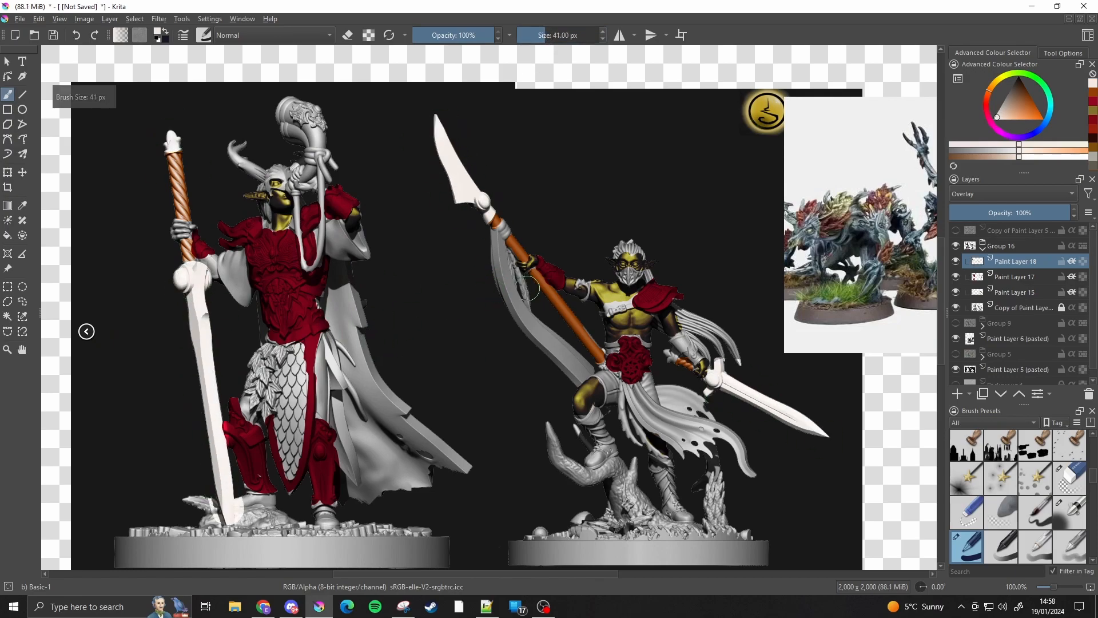
{"action": "mouse_move", "coordinate": [291, 359]}
{"action": "left_mouse_down"}
{"action": "mouse_move", "coordinate": [290, 468]}
{"action": "mouse_move", "coordinate": [322, 496]}
{"action": "left_mouse_up"}
Paint the horn-blowing elf's shin, belly, chest and shoulder plates and the spear-wielding elf's shoulder plate off-white with a smaller brush
{"action": "key", "text": "bracketleft"}
{"action": "key", "text": "bracketleft"}
{"action": "key", "text": "bracketleft"}
{"action": "key", "text": "bracketleft"}
{"action": "key", "text": "bracketleft"}
{"action": "left_click_drag", "start_coordinate": [241, 452], "coordinate": [257, 474]}
{"action": "left_click_drag", "start_coordinate": [297, 306], "coordinate": [312, 311]}
{"action": "mouse_move", "coordinate": [243, 224]}
{"action": "left_mouse_down"}
{"action": "mouse_move", "coordinate": [266, 252]}
{"action": "mouse_move", "coordinate": [304, 241]}
{"action": "left_mouse_up"}
{"action": "mouse_move", "coordinate": [644, 297]}
{"action": "left_mouse_down"}
{"action": "mouse_move", "coordinate": [661, 288]}
{"action": "mouse_move", "coordinate": [652, 299]}
{"action": "left_mouse_up"}
Erase the crimson beneath the off-white armour plates on Paint Layer 17 with a 14 px eraser
{"action": "left_click", "coordinate": [1012, 275]}
{"action": "key", "text": "e"}
{"action": "mouse_move", "coordinate": [238, 225]}
{"action": "left_mouse_down"}
{"action": "mouse_move", "coordinate": [256, 222]}
{"action": "mouse_move", "coordinate": [262, 257]}
{"action": "left_mouse_up"}
{"action": "mouse_move", "coordinate": [288, 235]}
{"action": "left_mouse_down"}
{"action": "mouse_move", "coordinate": [270, 307]}
{"action": "mouse_move", "coordinate": [303, 320]}
{"action": "left_mouse_up"}
{"action": "left_click_drag", "start_coordinate": [319, 462], "coordinate": [323, 500]}
{"action": "left_click_drag", "start_coordinate": [239, 449], "coordinate": [258, 479]}
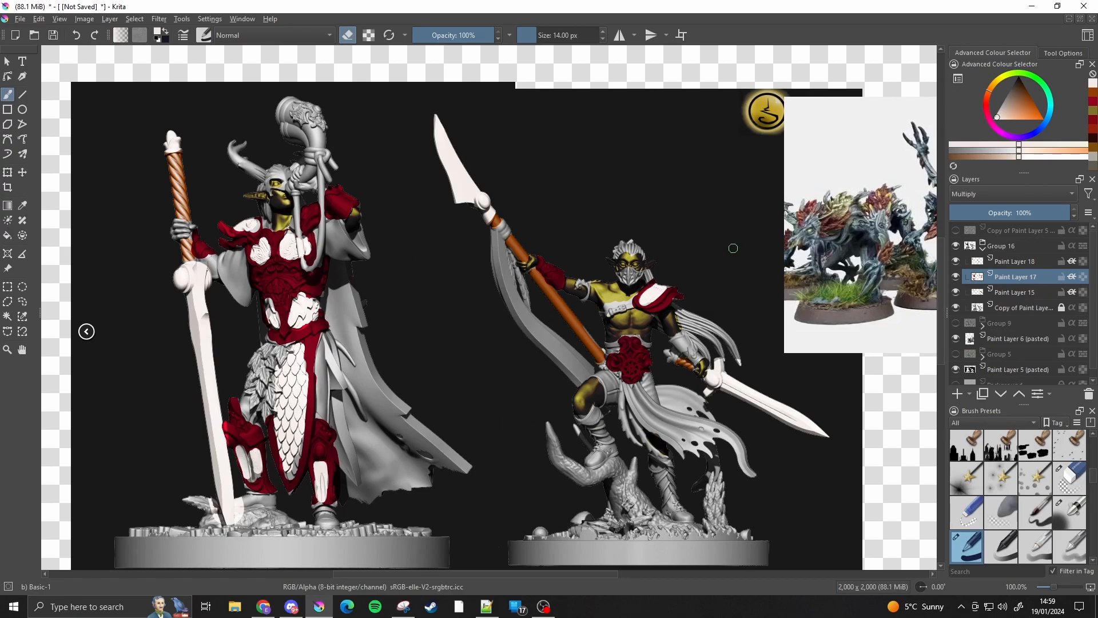
Set the combined orange and off-white layer's opacity to 98% and its blending mode to Normal
{"action": "left_click", "coordinate": [1015, 261]}
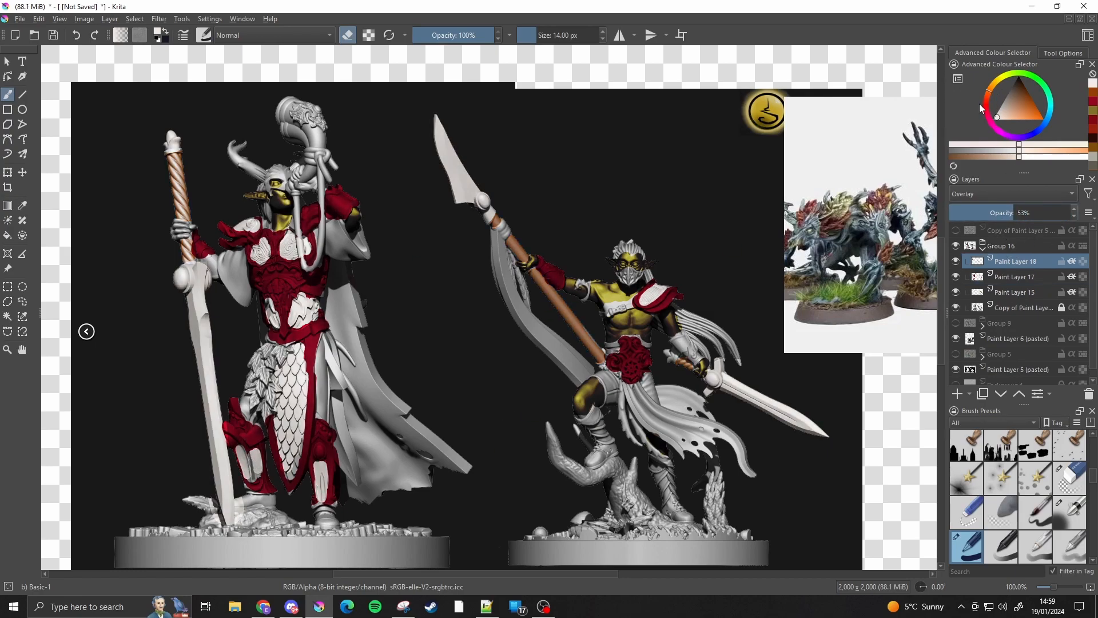
{"action": "left_click_drag", "start_coordinate": [1048, 211], "coordinate": [1070, 217]}
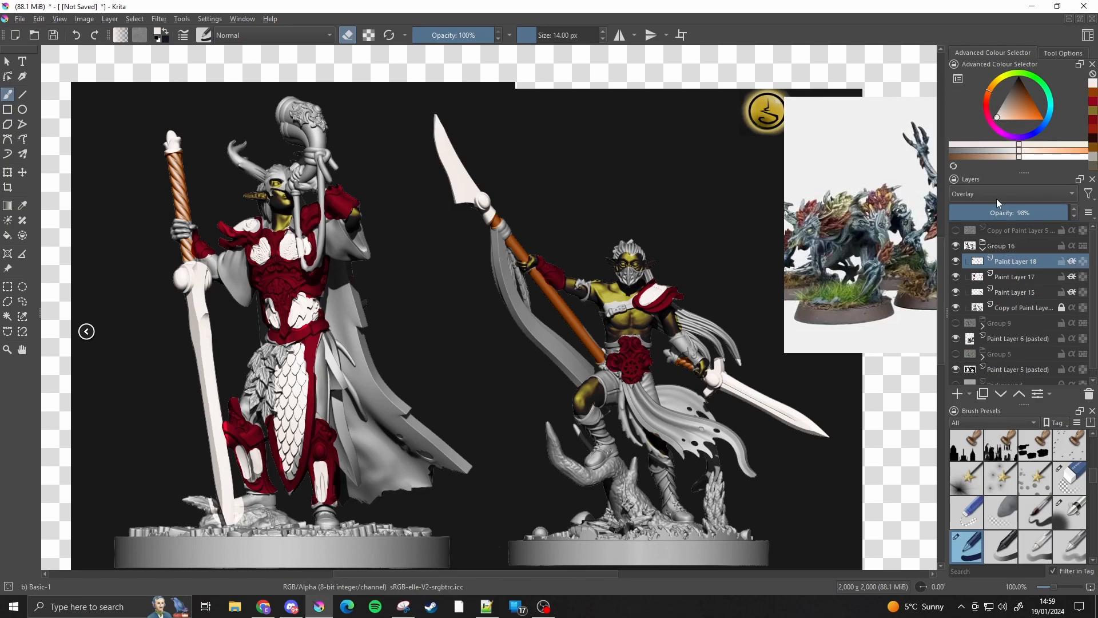
{"action": "left_click", "coordinate": [961, 195]}
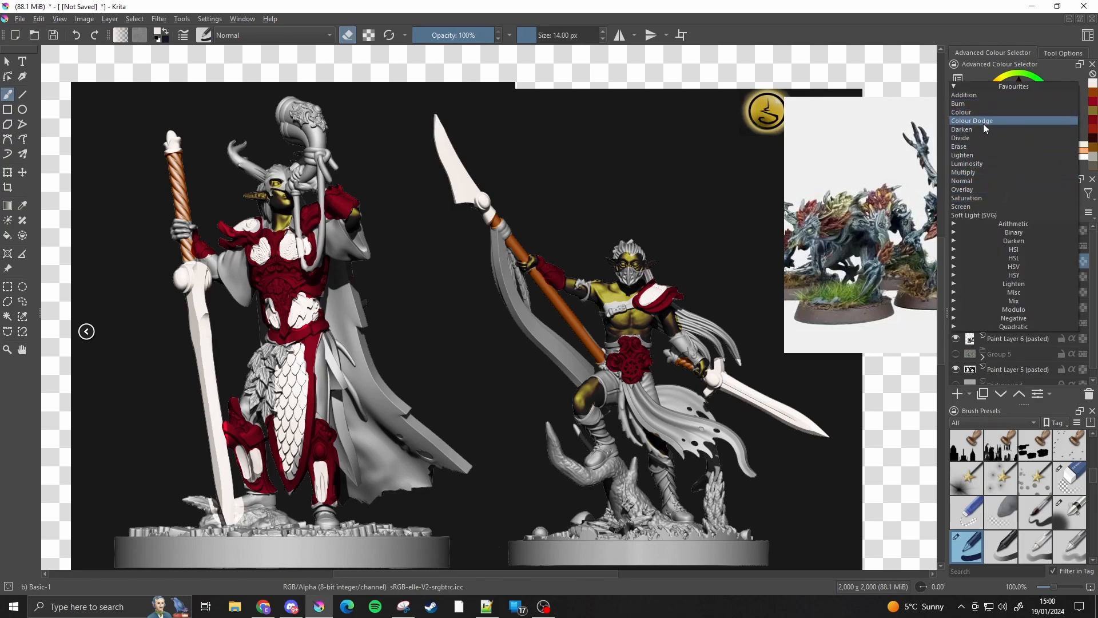
{"action": "left_click", "coordinate": [962, 181]}
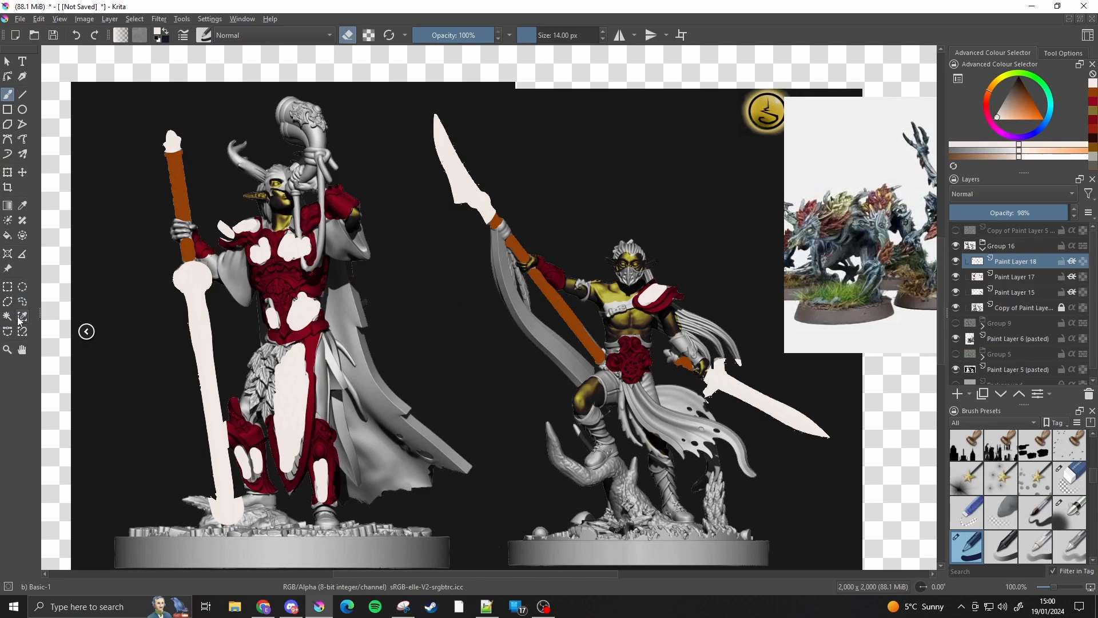
Select the orange grips and shaft by similar colour, cut them to a new layer, and clear the selection
{"action": "left_click", "coordinate": [23, 319]}
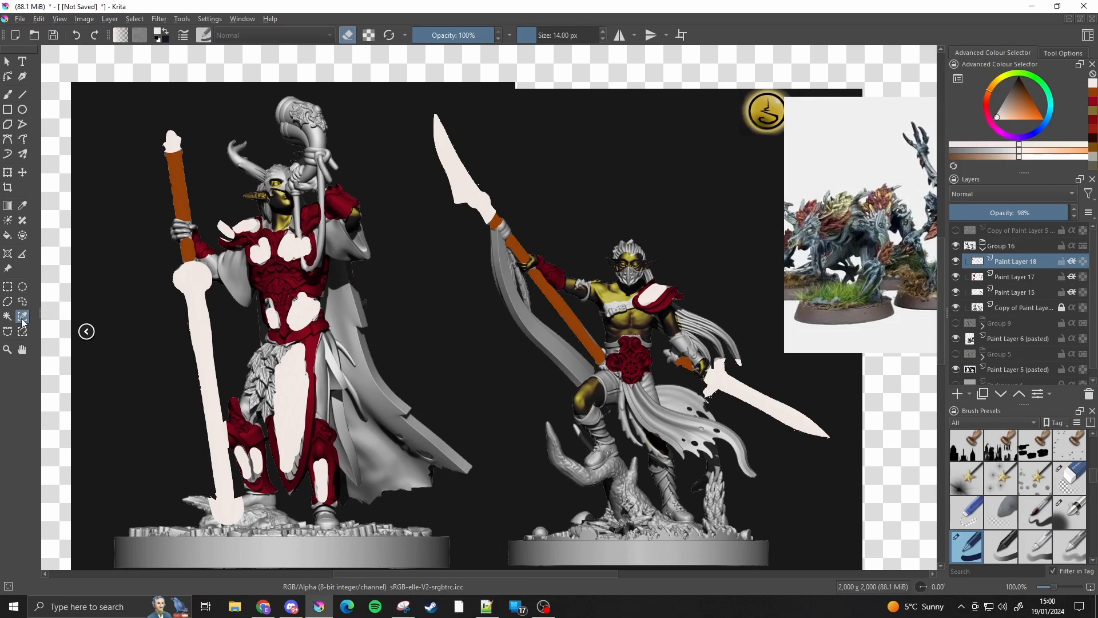
{"action": "left_click", "coordinate": [186, 195]}
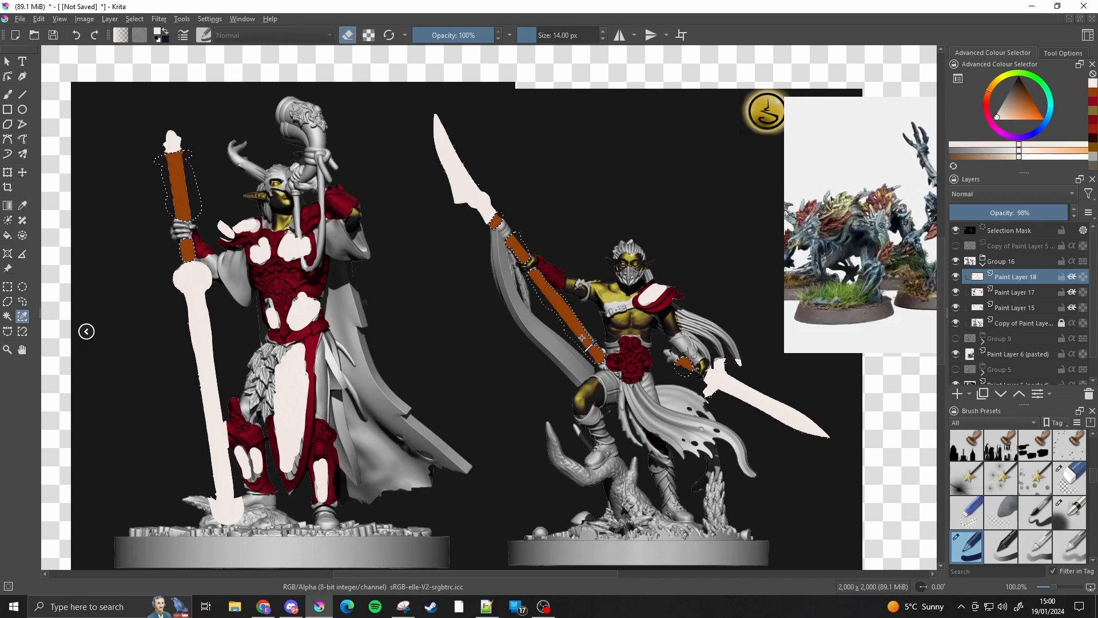
{"action": "left_click", "coordinate": [681, 369]}
{"action": "right_click", "coordinate": [577, 331]}
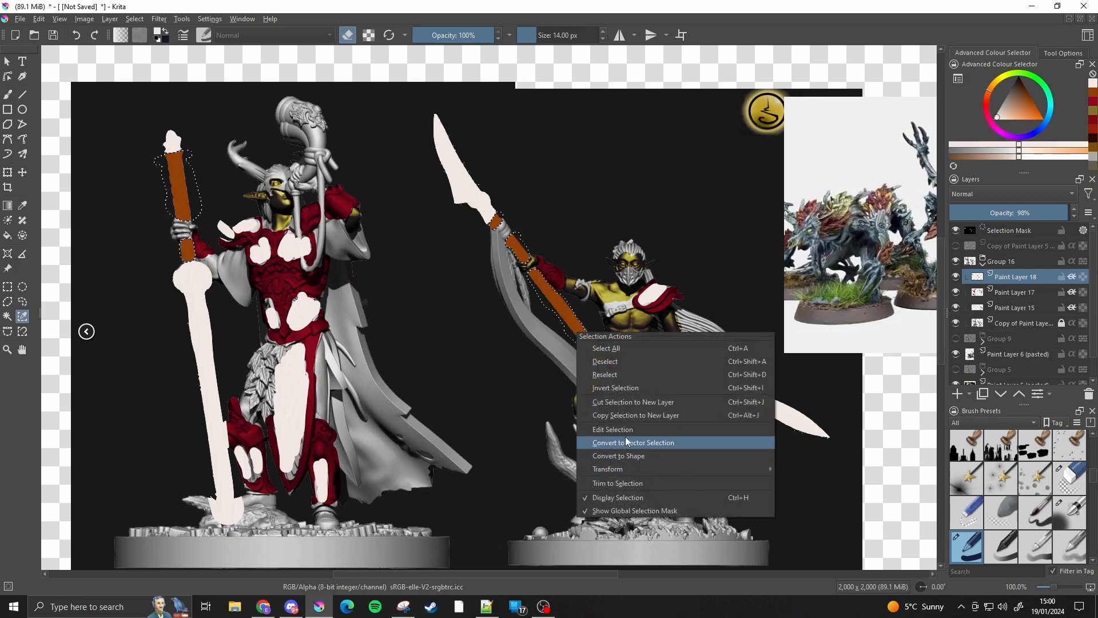
{"action": "left_click", "coordinate": [629, 414]}
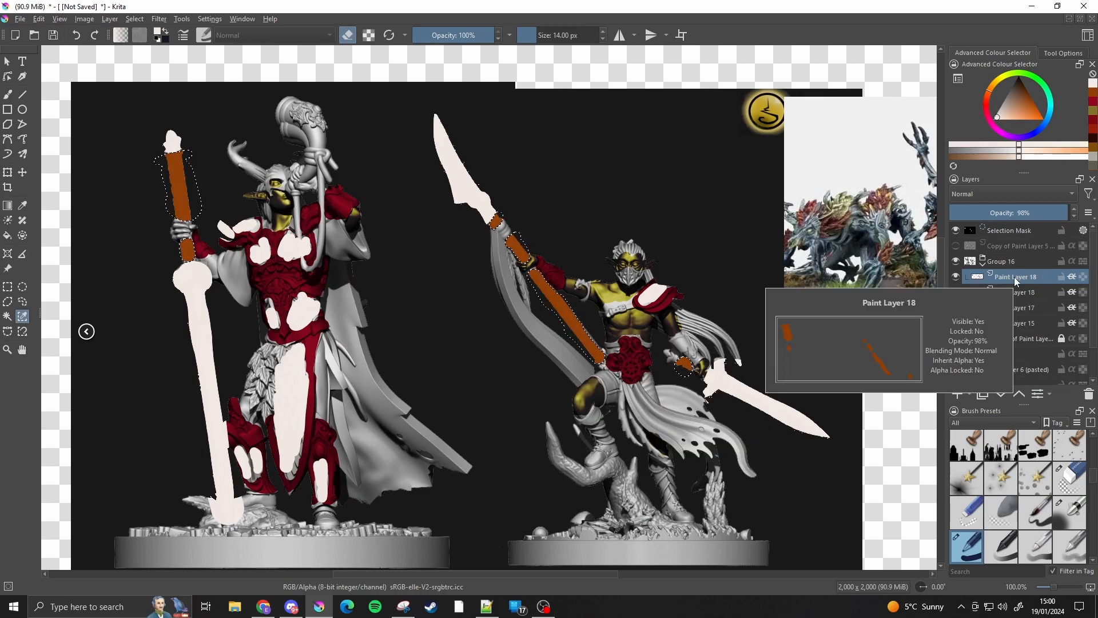
{"action": "key", "text": "ctrl+shift+a"}
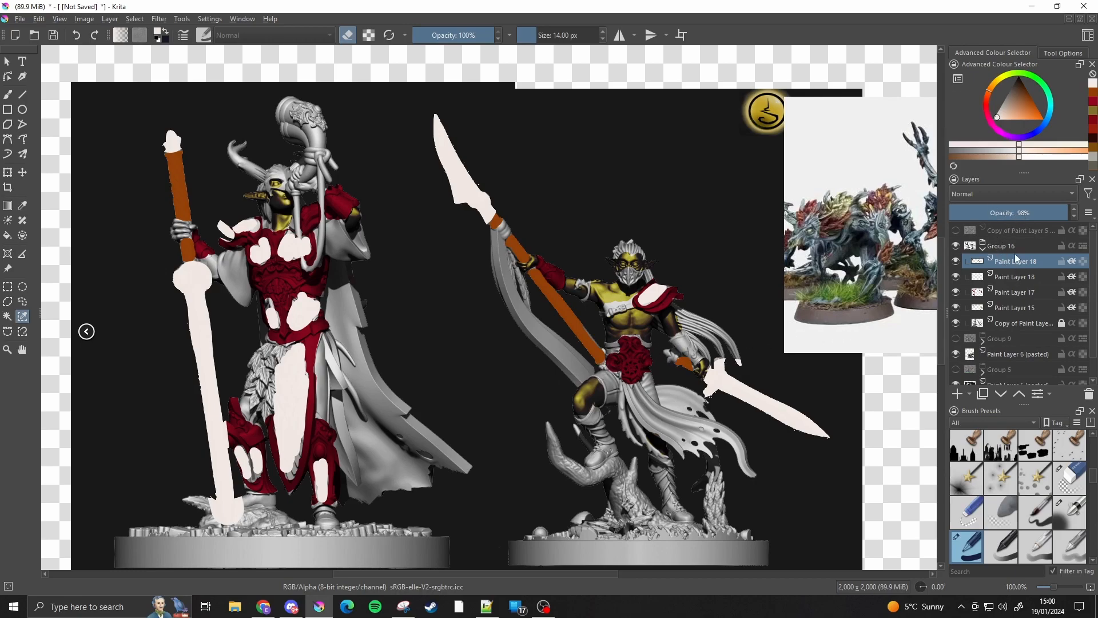
Set the separated orange layer and the off-white layer to Overlay
{"action": "left_click", "coordinate": [986, 197]}
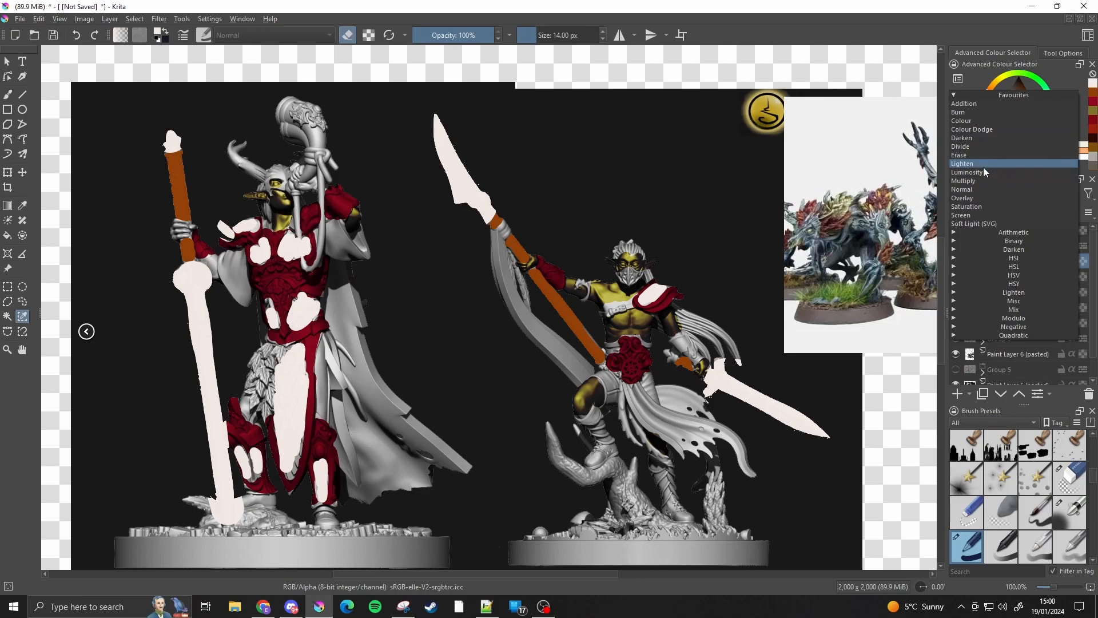
{"action": "left_click", "coordinate": [973, 197]}
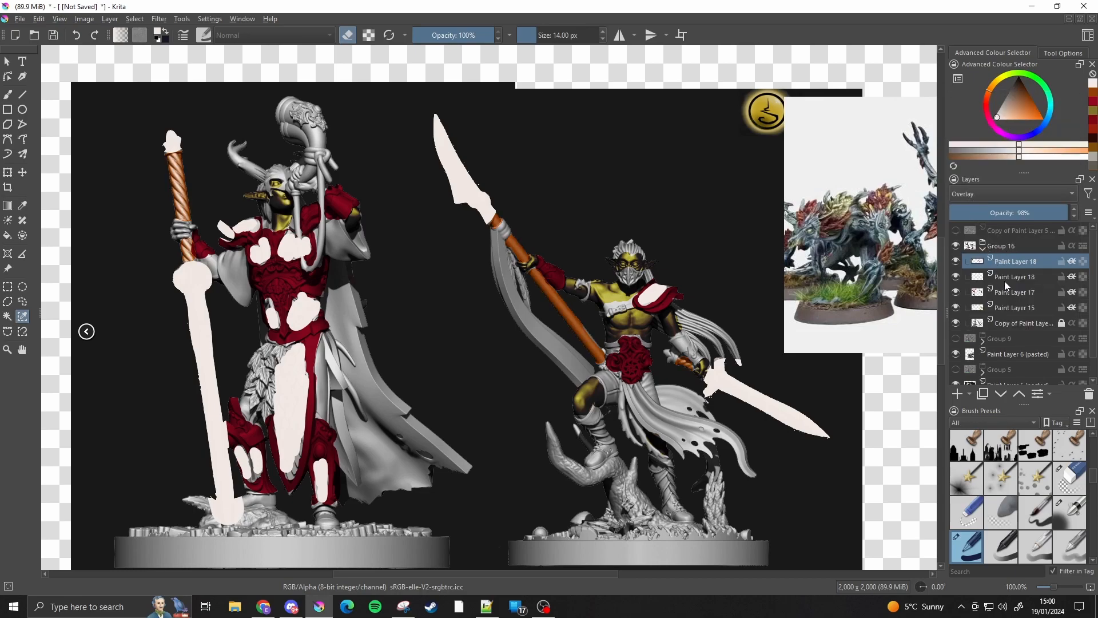
{"action": "left_click", "coordinate": [995, 195]}
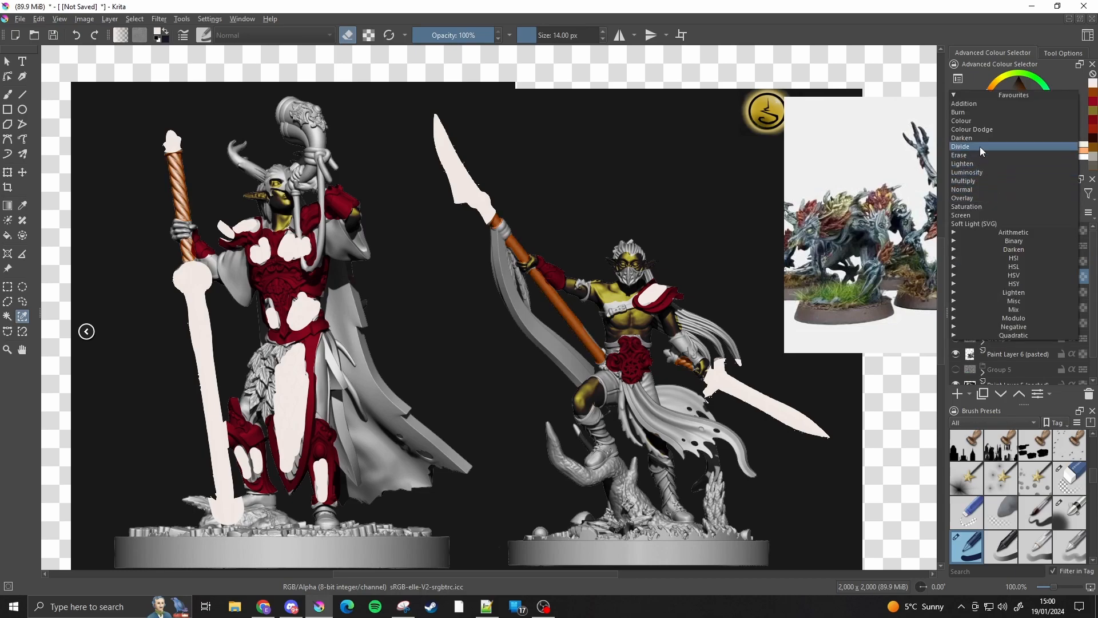
{"action": "left_click", "coordinate": [976, 197]}
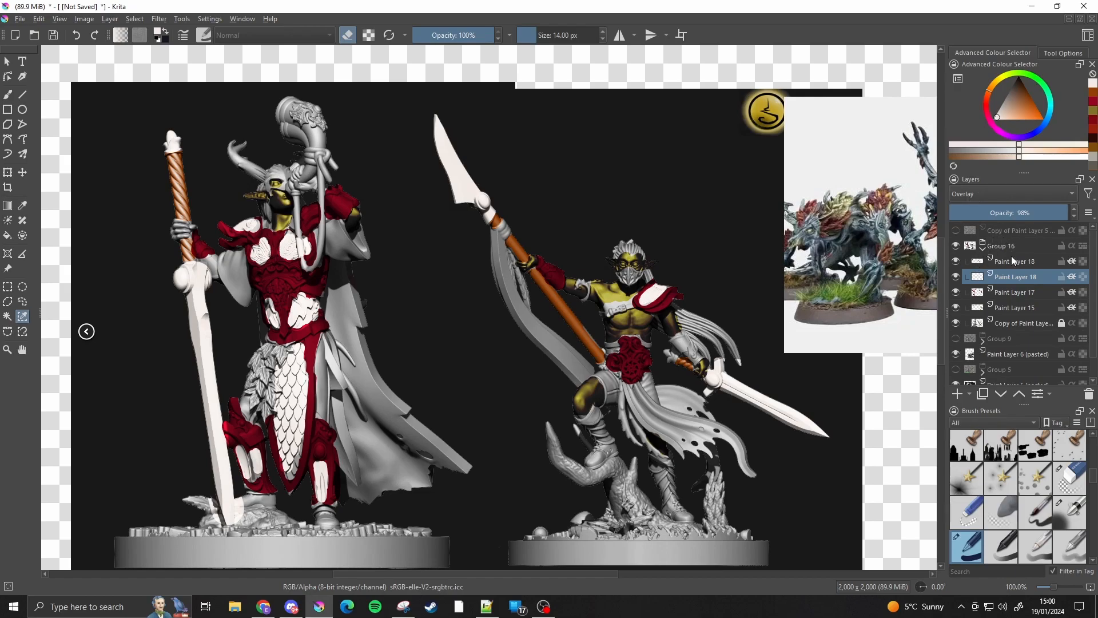
Adjust the crimson armour layer's opacity, ending at 99%, and lower the off-white layer's opacity
{"action": "left_click", "coordinate": [1016, 292]}
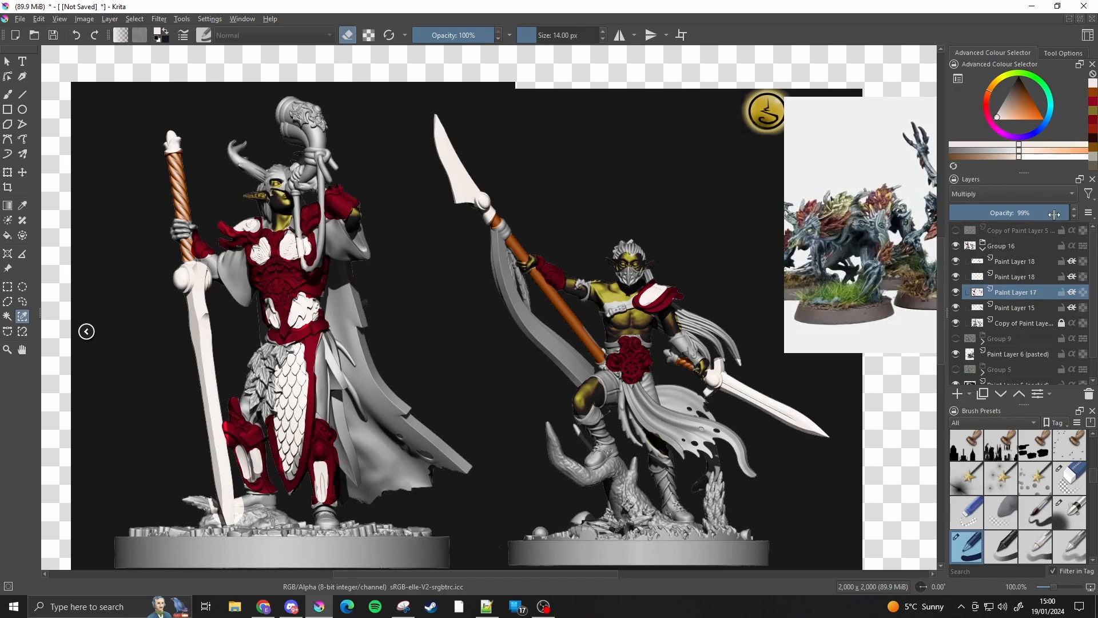
{"action": "left_click", "coordinate": [1021, 212]}
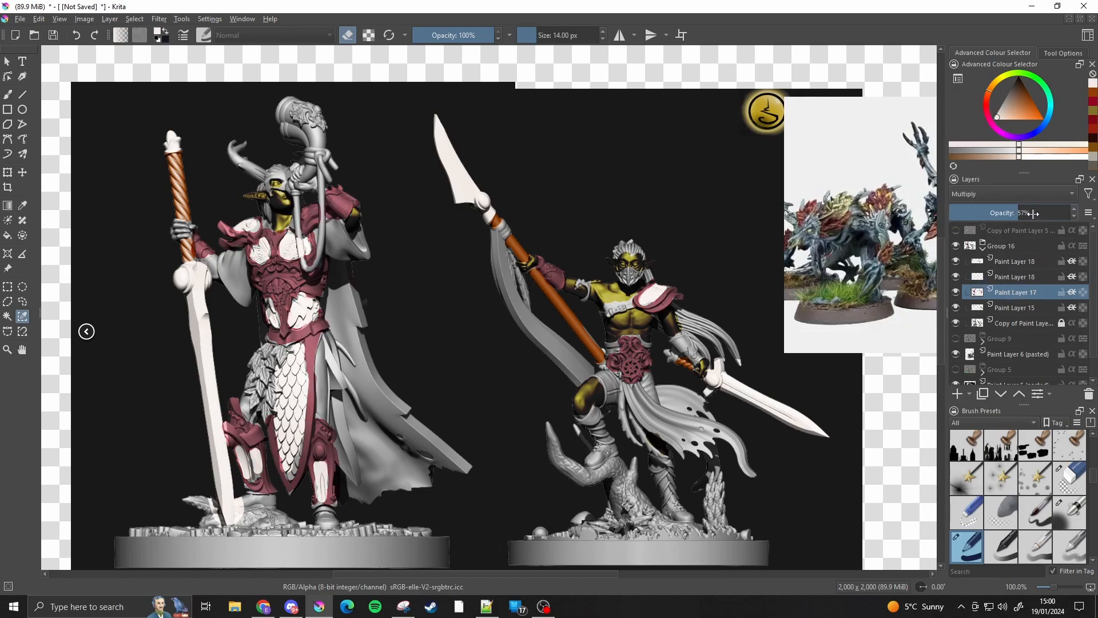
{"action": "left_click", "coordinate": [1065, 215]}
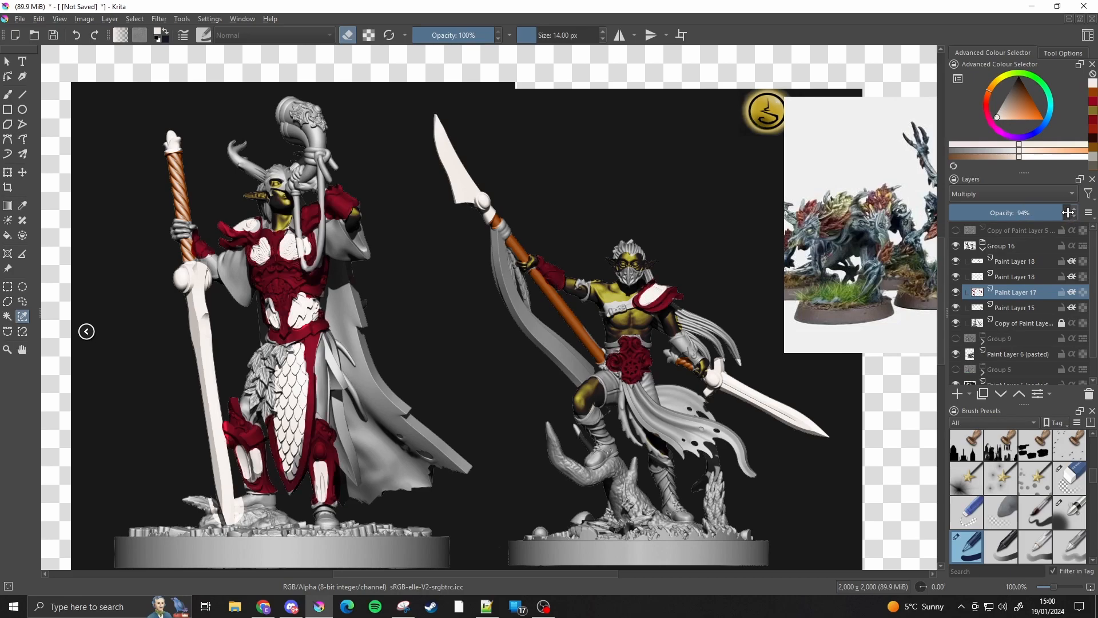
{"action": "left_click", "coordinate": [1006, 277]}
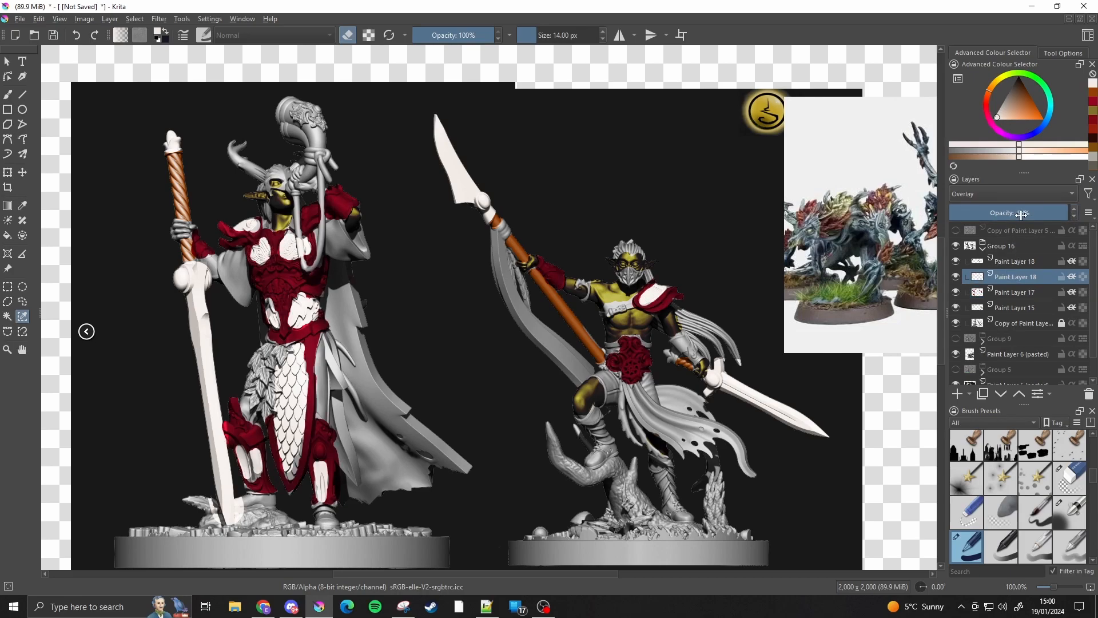
{"action": "left_click", "coordinate": [1022, 213]}
{"action": "left_click", "coordinate": [1011, 212]}
Add an alpha-inheriting paint layer above the orange layer and set its blending mode to Colour
{"action": "left_click", "coordinate": [1021, 261]}
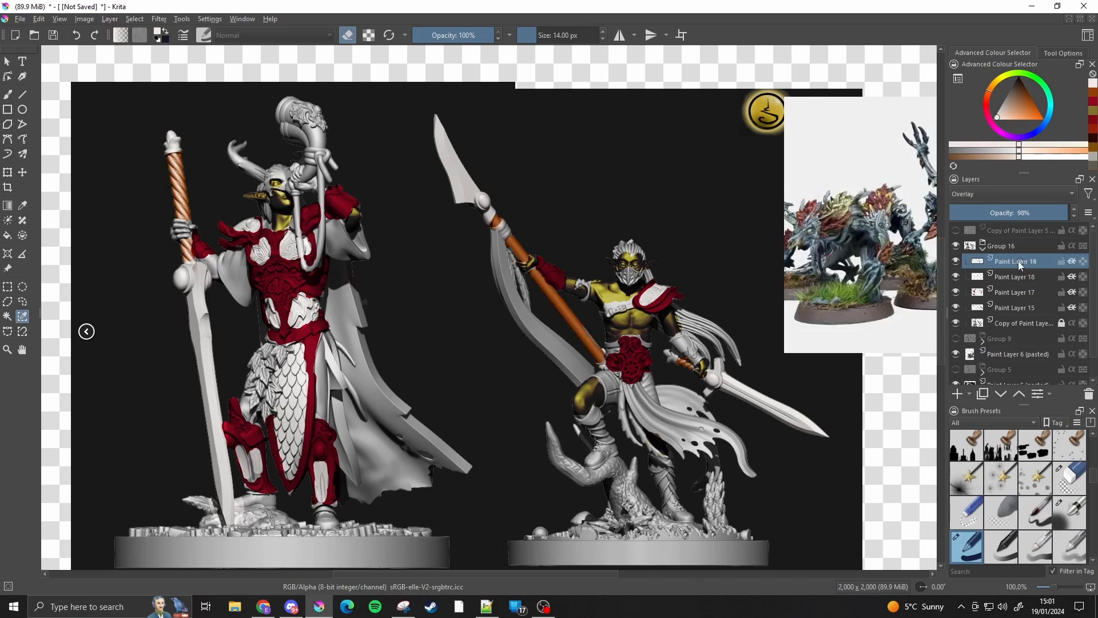
{"action": "left_click", "coordinate": [957, 394]}
{"action": "left_click", "coordinate": [1012, 195]}
{"action": "left_click", "coordinate": [995, 124]}
{"action": "left_click", "coordinate": [1072, 261]}
Paint the cloth ribbon hanging from the spear, trying several shades of yellow
{"action": "left_click", "coordinate": [7, 94]}
{"action": "left_click", "coordinate": [552, 37]}
{"action": "key", "text": "e"}
{"action": "left_click", "coordinate": [1031, 104]}
{"action": "left_click_drag", "start_coordinate": [503, 240], "coordinate": [563, 349]}
{"action": "left_click", "coordinate": [1020, 107]}
{"action": "left_click", "coordinate": [1000, 79]}
{"action": "left_click", "coordinate": [1025, 105]}
{"action": "left_click", "coordinate": [1021, 116]}
{"action": "mouse_move", "coordinate": [499, 243]}
{"action": "left_mouse_down"}
{"action": "mouse_move", "coordinate": [583, 372]}
{"action": "mouse_move", "coordinate": [552, 358]}
{"action": "mouse_move", "coordinate": [582, 373]}
{"action": "mouse_move", "coordinate": [505, 229]}
{"action": "left_mouse_up"}
Paint the horn-blowing elf's sleeves and cloak yellow with a 41 px brush
{"action": "left_click", "coordinate": [1015, 117]}
{"action": "key", "text": "bracketleft"}
{"action": "key", "text": "bracketleft"}
{"action": "key", "text": "bracketleft"}
{"action": "key", "text": "bracketleft"}
{"action": "key", "text": "bracketleft"}
{"action": "key", "text": "bracketleft"}
{"action": "key", "text": "bracketleft"}
{"action": "key", "text": "bracketleft"}
{"action": "key", "text": "bracketleft"}
{"action": "key", "text": "bracketleft"}
{"action": "key", "text": "bracketleft"}
{"action": "left_click_drag", "start_coordinate": [227, 265], "coordinate": [243, 294]}
{"action": "mouse_move", "coordinate": [337, 232]}
{"action": "left_mouse_down"}
{"action": "mouse_move", "coordinate": [361, 301]}
{"action": "mouse_move", "coordinate": [363, 491]}
{"action": "mouse_move", "coordinate": [469, 481]}
{"action": "left_mouse_up"}
Paint the spear-wielding elf's waistcloth and leg wraps yellow, along with the horn-blowing elf's feathered loincloth
{"action": "mouse_move", "coordinate": [628, 388]}
{"action": "left_mouse_down"}
{"action": "mouse_move", "coordinate": [645, 414]}
{"action": "mouse_move", "coordinate": [748, 468]}
{"action": "left_mouse_up"}
{"action": "left_click_drag", "start_coordinate": [709, 420], "coordinate": [680, 406]}
{"action": "left_click_drag", "start_coordinate": [617, 380], "coordinate": [600, 452]}
{"action": "left_click_drag", "start_coordinate": [649, 379], "coordinate": [654, 384]}
{"action": "mouse_move", "coordinate": [335, 400]}
{"action": "left_mouse_down"}
{"action": "mouse_move", "coordinate": [327, 366]}
{"action": "mouse_move", "coordinate": [252, 407]}
{"action": "left_mouse_up"}
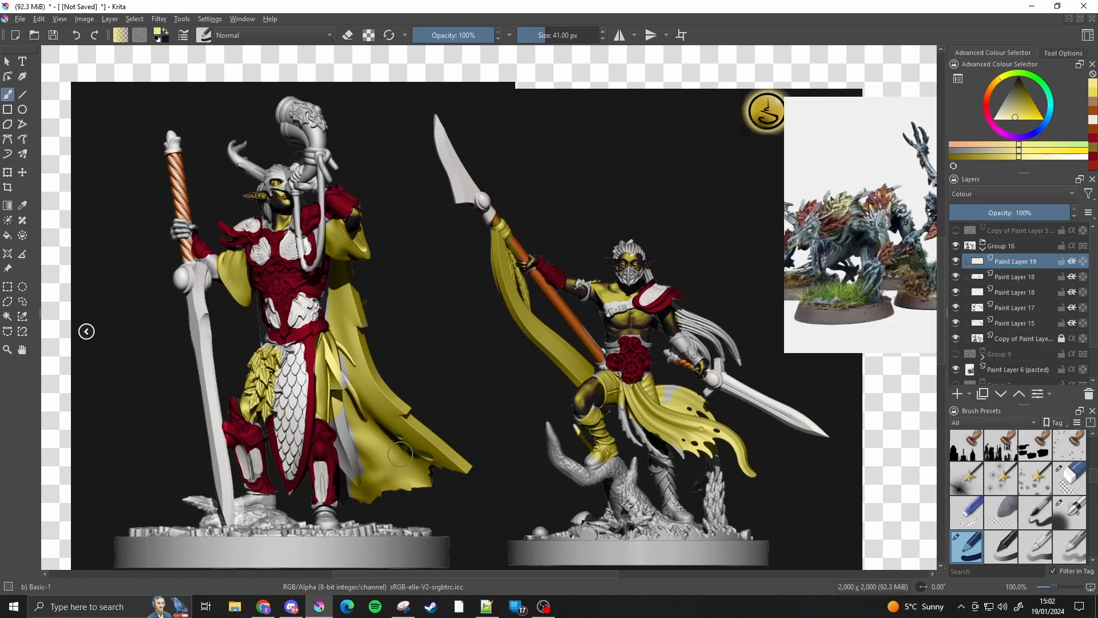
Paint the horn-blowing elf's helmet horns off-white on the off-white Overlay layer
{"action": "mouse_move", "coordinate": [956, 294]}
{"action": "left_click", "coordinate": [1011, 292]}
{"action": "left_click", "coordinate": [1092, 120]}
{"action": "left_click_drag", "start_coordinate": [237, 150], "coordinate": [273, 189]}
Paint the horn-blowing elf's helmet crimson on Paint Layer 17 with an 18 px brush, and switch to erasing
{"action": "left_click", "coordinate": [992, 307]}
{"action": "left_click", "coordinate": [1091, 137]}
{"action": "key", "text": "bracketleft"}
{"action": "key", "text": "bracketleft"}
{"action": "key", "text": "bracketleft"}
{"action": "key", "text": "bracketleft"}
{"action": "key", "text": "bracketleft"}
{"action": "key", "text": "bracketleft"}
{"action": "key", "text": "bracketleft"}
{"action": "key", "text": "bracketleft"}
{"action": "key", "text": "bracketleft"}
{"action": "key", "text": "bracketleft"}
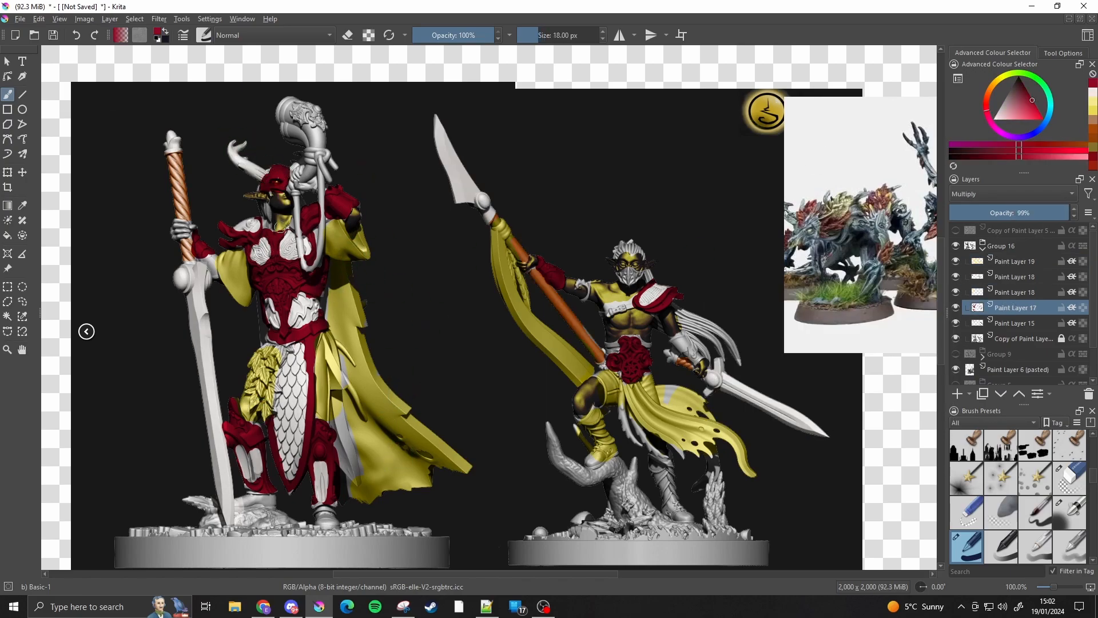
{"action": "key", "text": "e"}
{"action": "scroll", "coordinate": [557, 198], "scroll_direction": "down", "scroll_amount": 1}
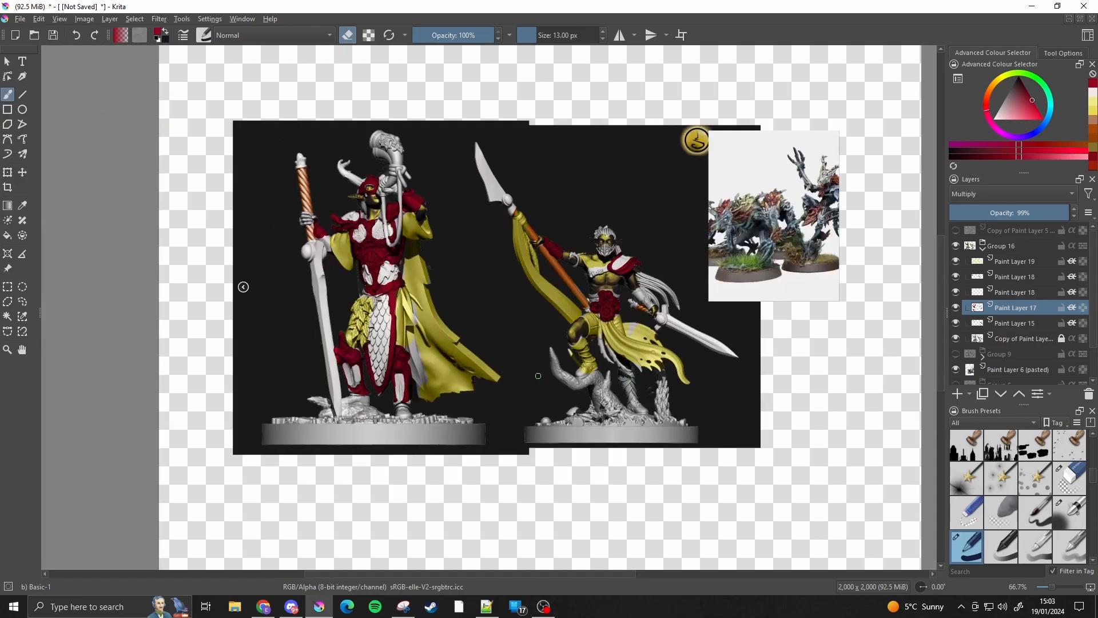
{"action": "scroll", "coordinate": [584, 262], "scroll_direction": "up", "scroll_amount": 1}
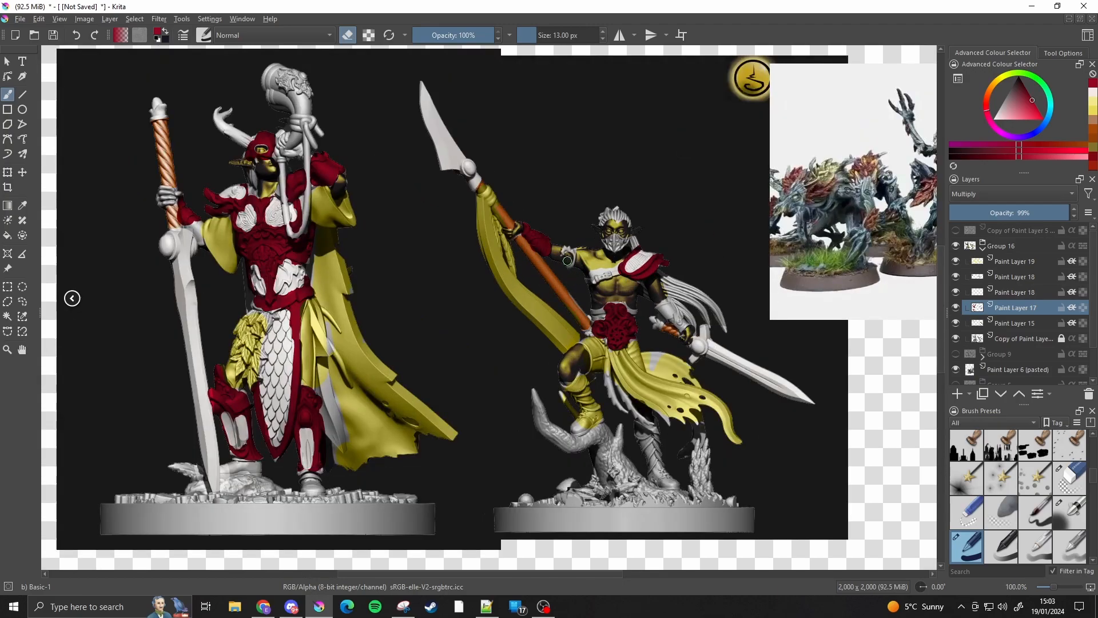
{"action": "scroll", "coordinate": [784, 345], "scroll_direction": "down", "scroll_amount": 1}
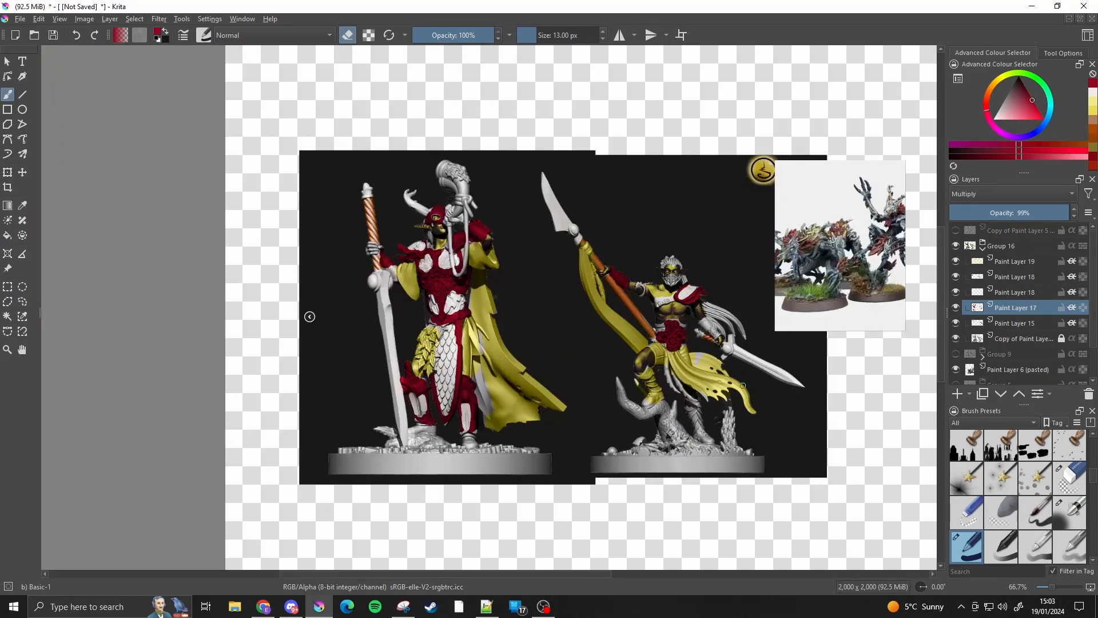
{"action": "scroll", "coordinate": [825, 420], "scroll_direction": "up", "scroll_amount": 1}
{"action": "scroll", "coordinate": [790, 429], "scroll_direction": "down", "scroll_amount": 1}
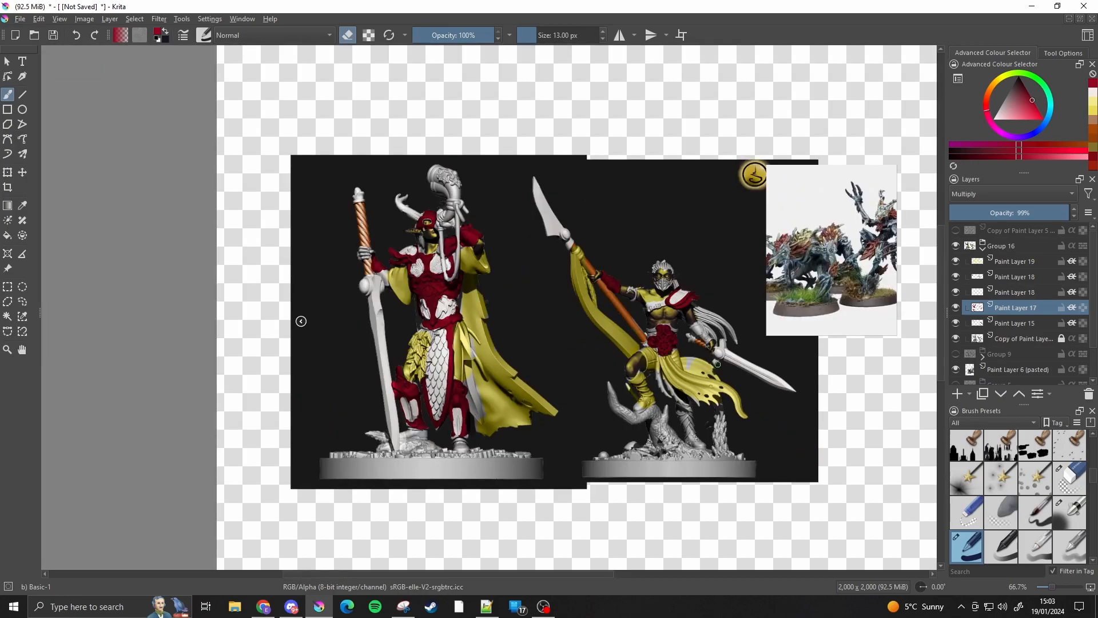
Collapse Group 16 and hide the pasted reference photo, Paint Layer 6
{"action": "left_click", "coordinate": [983, 250]}
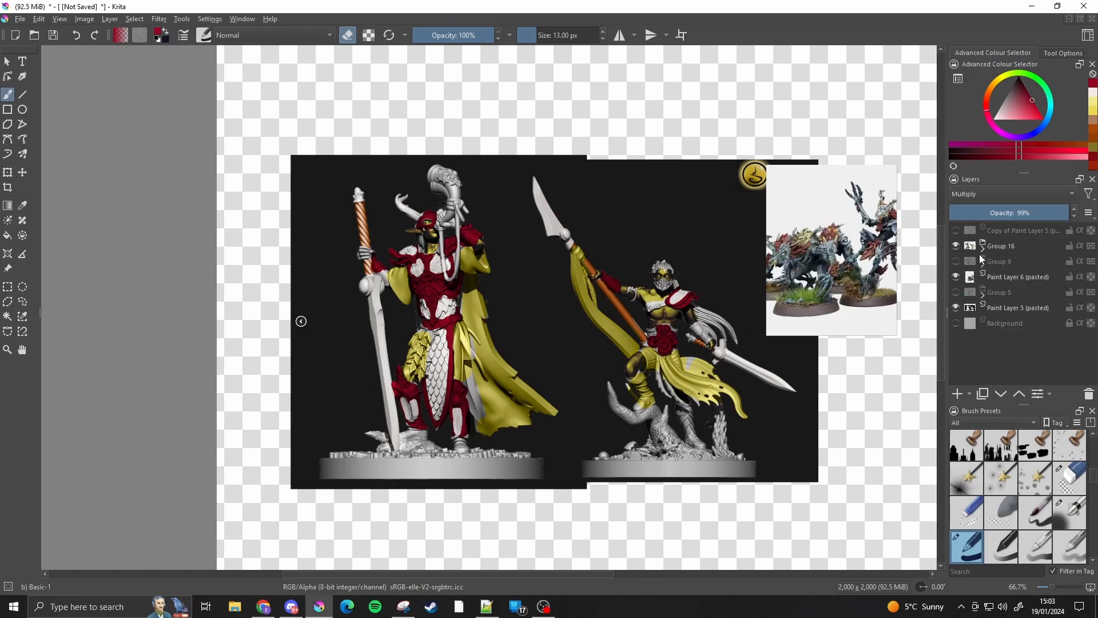
{"action": "left_click", "coordinate": [956, 276]}
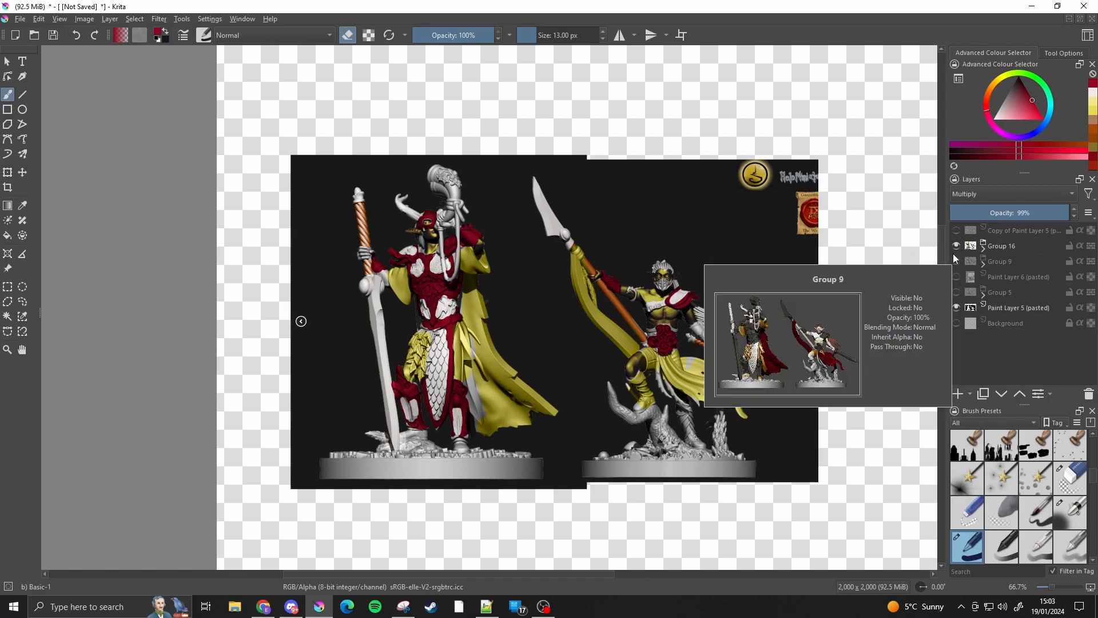
{"action": "scroll", "coordinate": [343, 331], "scroll_direction": "down", "scroll_amount": 1}
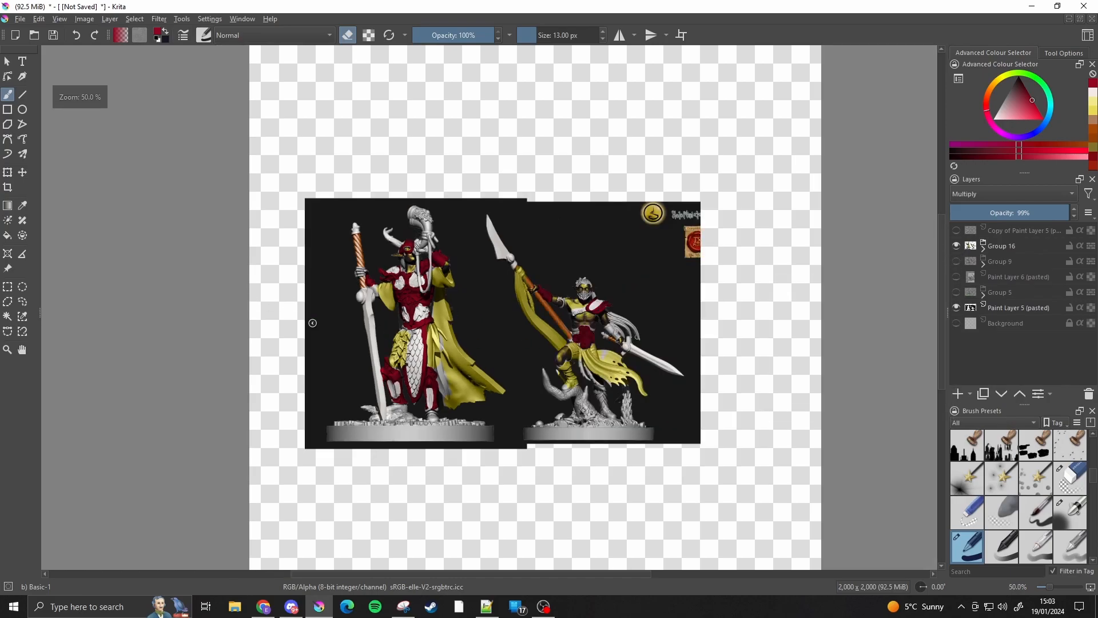
{"action": "scroll", "coordinate": [630, 337], "scroll_direction": "up", "scroll_amount": 1}
Hide Group 16 and briefly display the Group 9 colour scheme for comparison
{"action": "left_click", "coordinate": [958, 244]}
{"action": "left_click", "coordinate": [954, 263]}
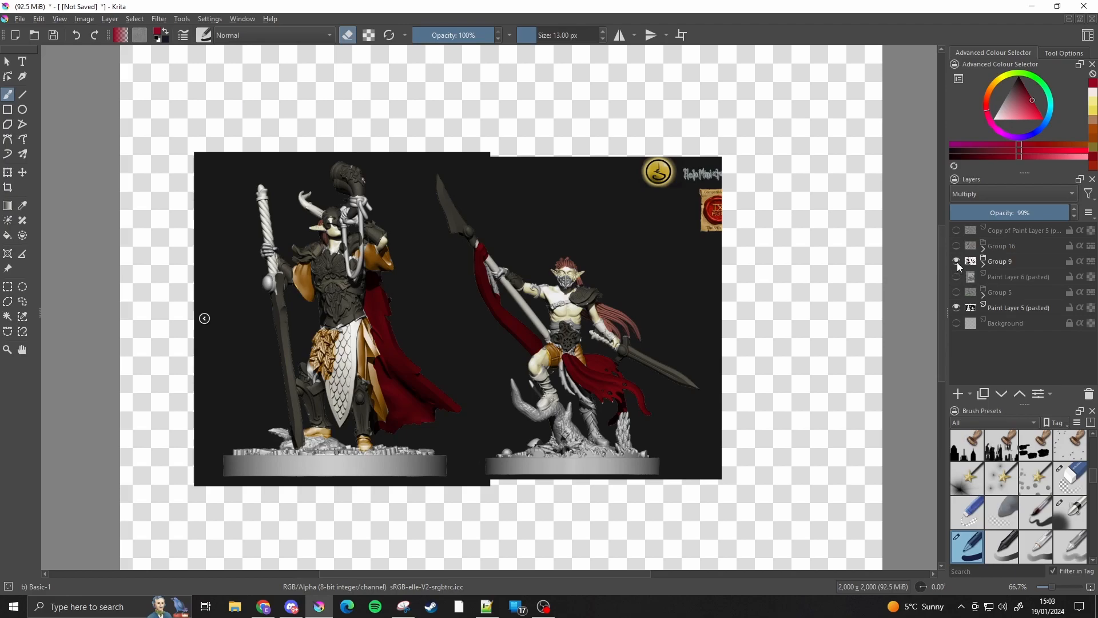
{"action": "left_click", "coordinate": [955, 261]}
Move the pasted reference photo layer to the top of the layer stack and show Group 5
{"action": "left_click", "coordinate": [955, 277]}
{"action": "left_click", "coordinate": [956, 279]}
{"action": "left_click_drag", "start_coordinate": [1027, 278], "coordinate": [1031, 226]}
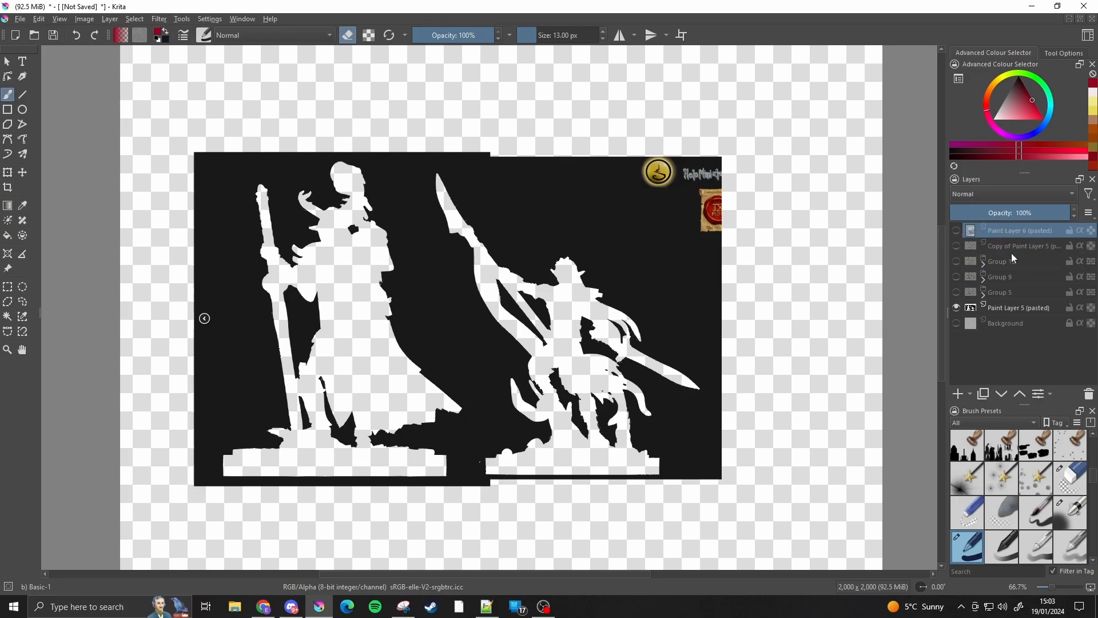
{"action": "left_click", "coordinate": [956, 292]}
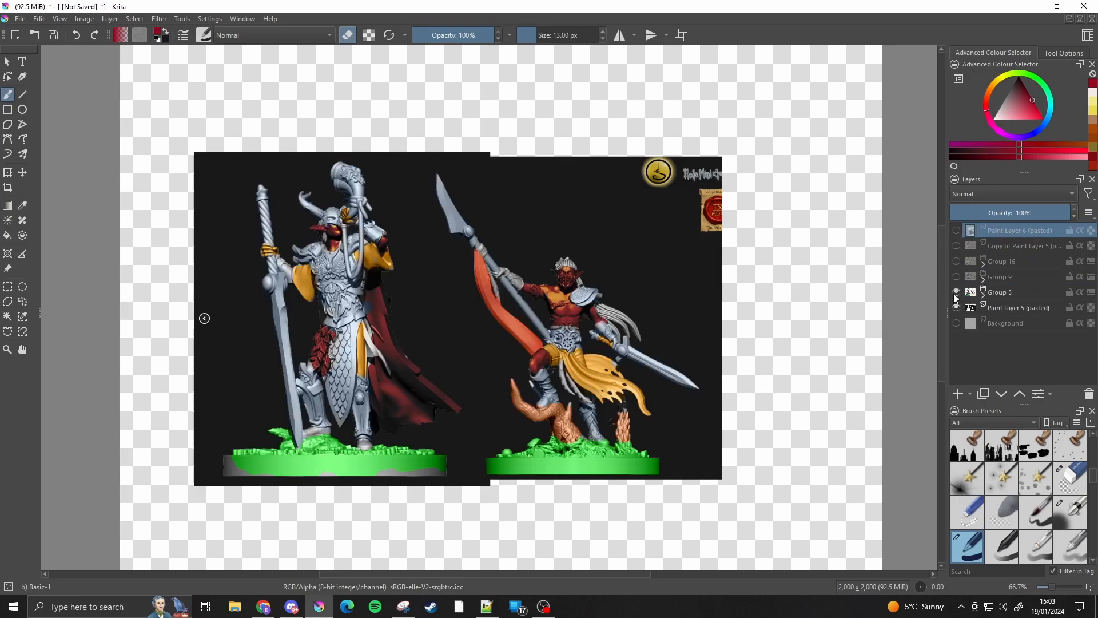
{"action": "mouse_move", "coordinate": [956, 297]}
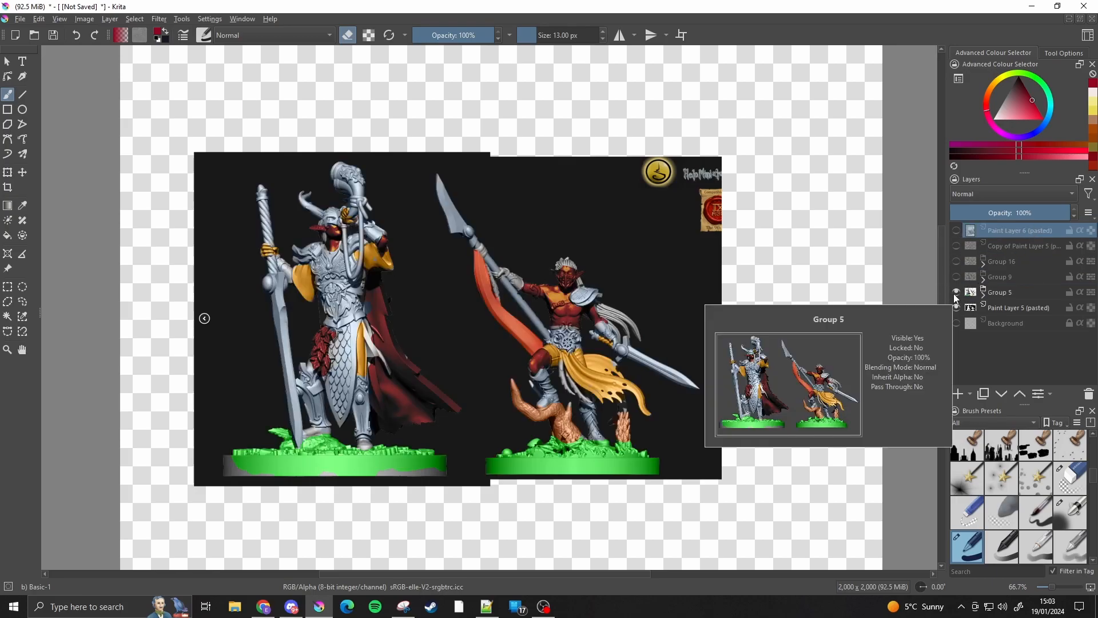